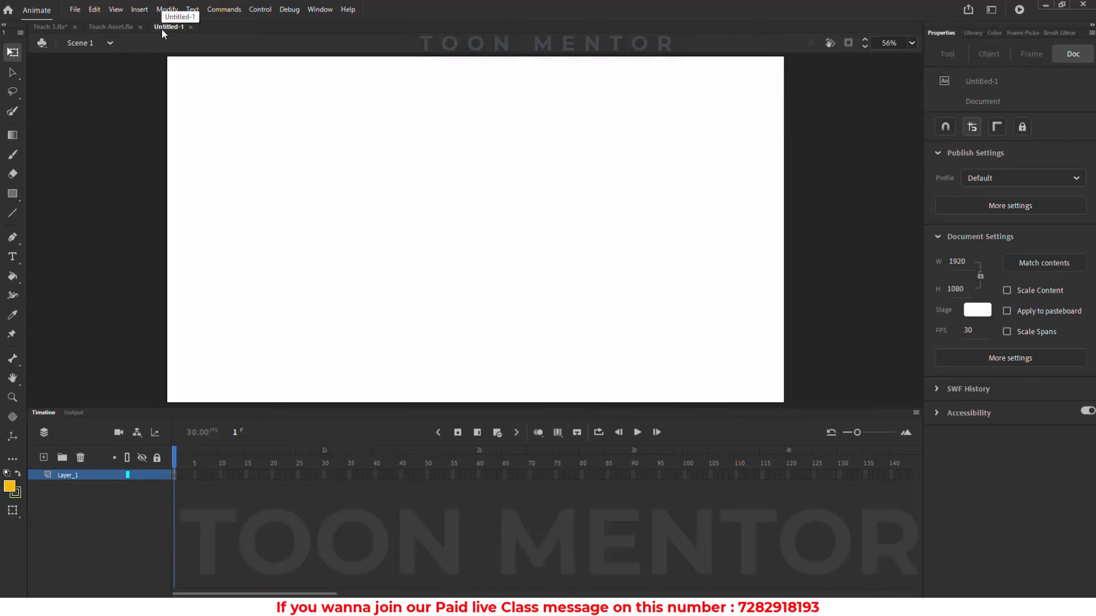
Copy the mansion background bitmap from Teach Asset.fla into the Untitled-1 document and position it so it covers the stage
{"action": "left_click", "coordinate": [122, 28]}
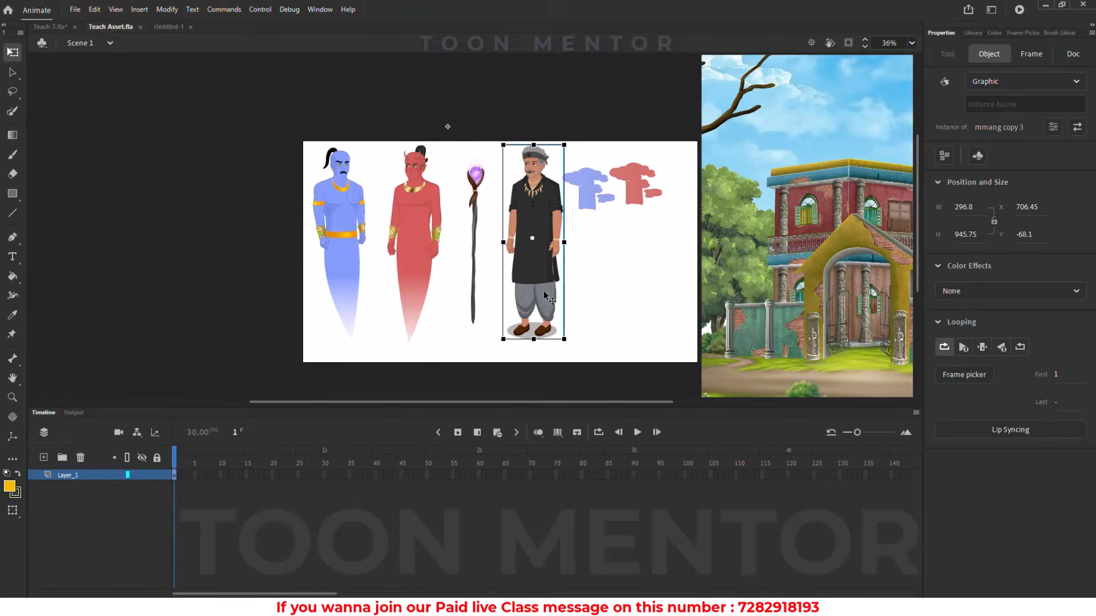
{"action": "left_click_drag", "start_coordinate": [660, 342], "coordinate": [362, 340]}
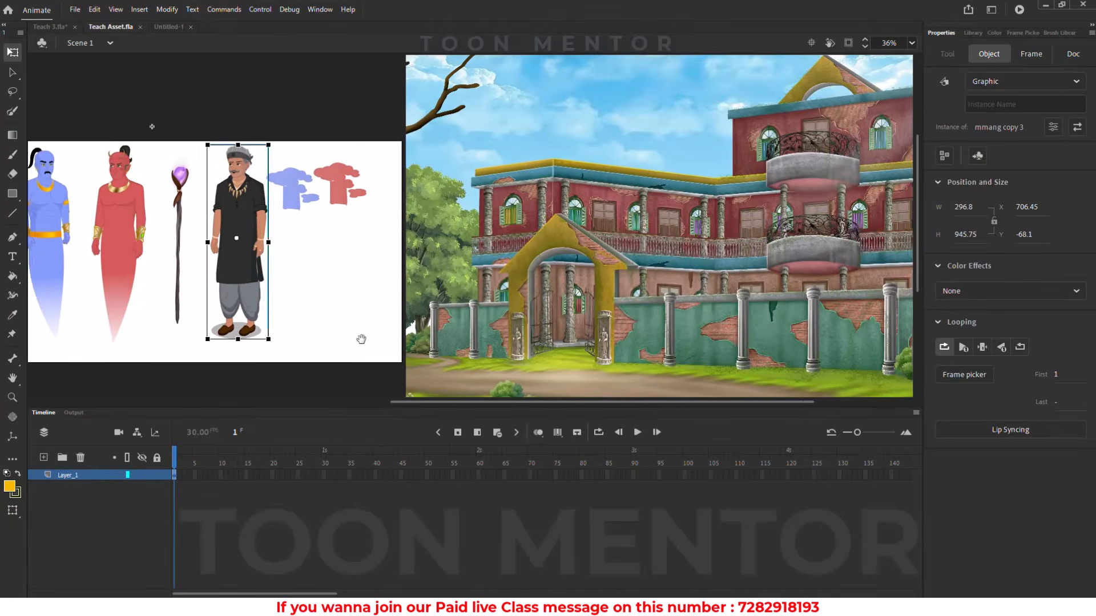
{"action": "left_click", "coordinate": [731, 220]}
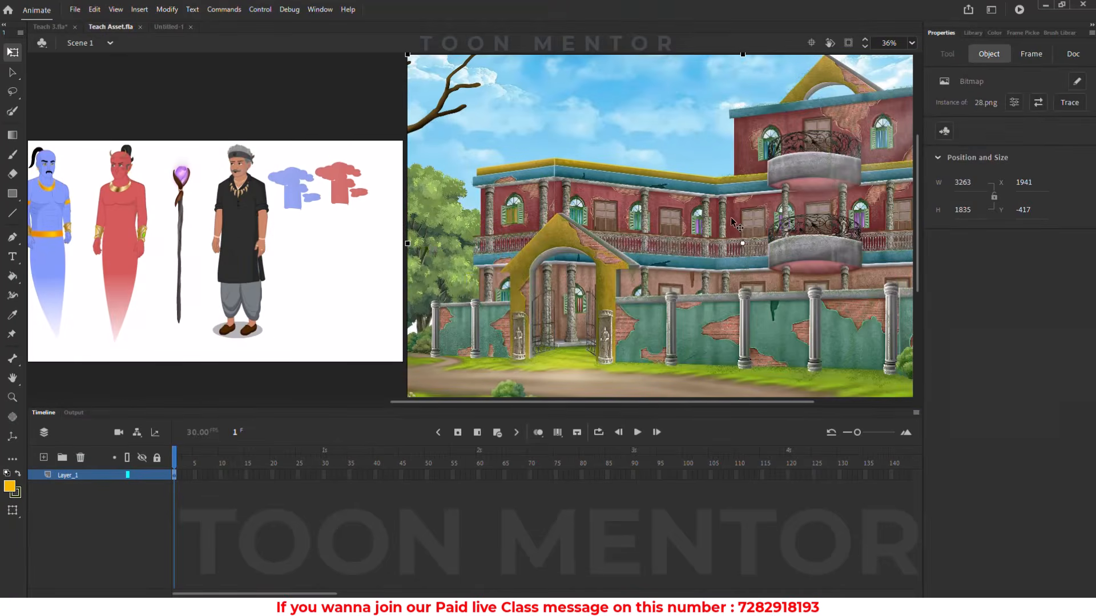
{"action": "left_click", "coordinate": [169, 28]}
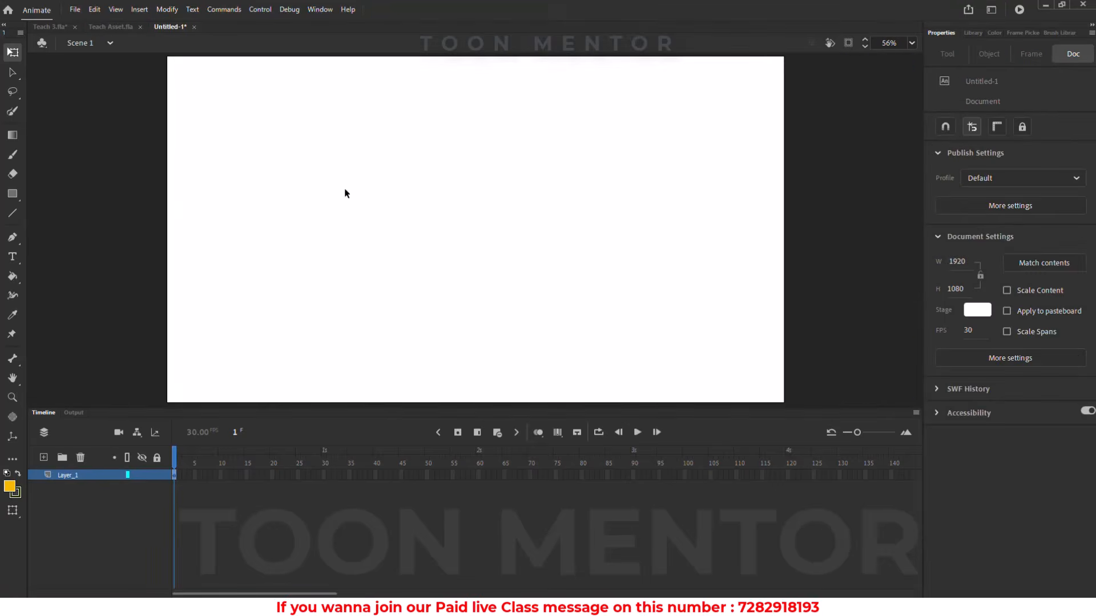
{"action": "key", "text": "ctrl+shift+v"}
{"action": "scroll", "coordinate": [526, 291], "scroll_direction": "down", "scroll_amount": 3}
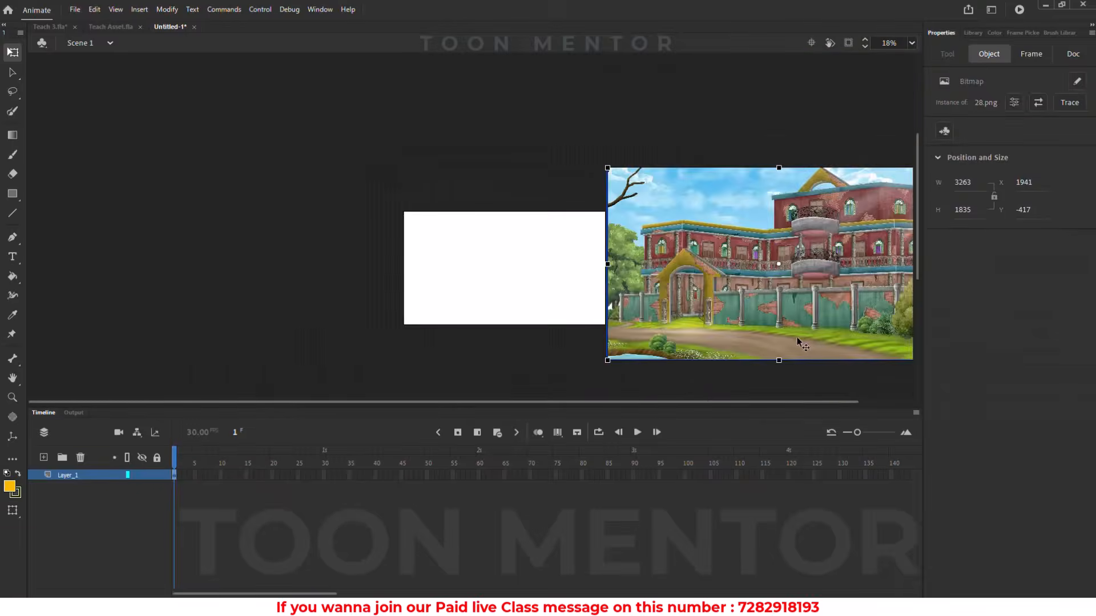
{"action": "left_click_drag", "start_coordinate": [736, 293], "coordinate": [526, 281]}
{"action": "key", "text": "ctrl+2"}
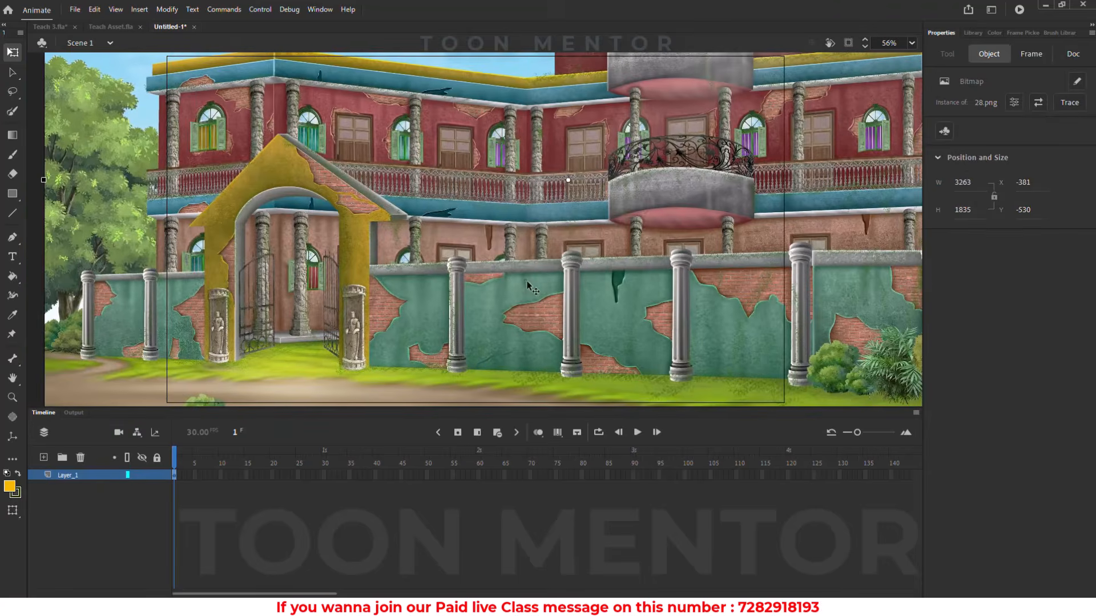
Convert the background bitmap to a graphic symbol named "bg 1" and open that symbol for editing
{"action": "key", "text": "F8"}
{"action": "type", "text": "bg"}
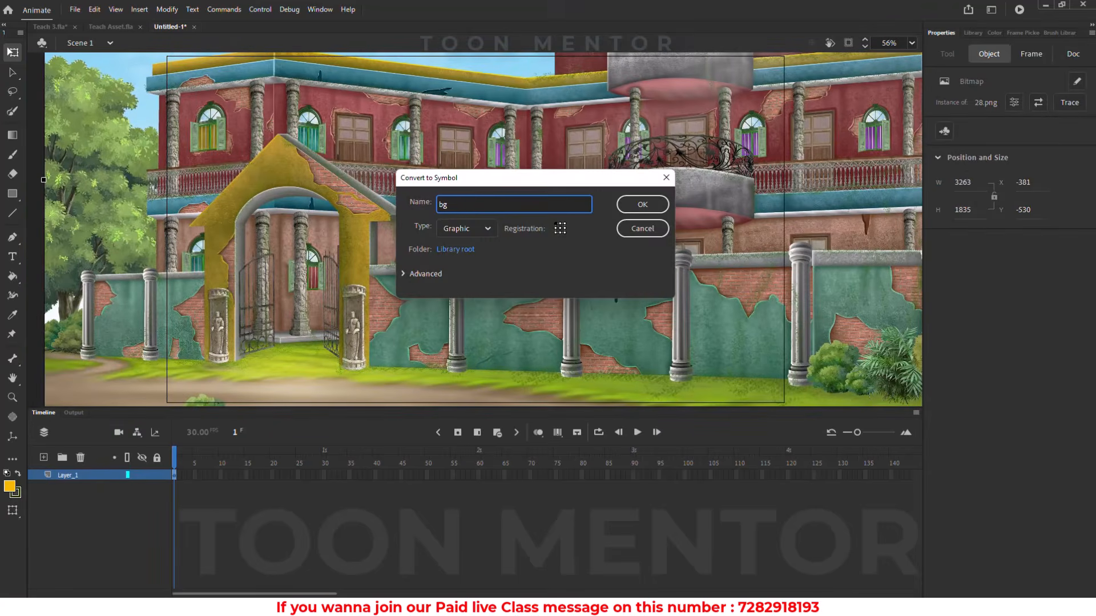
{"action": "type", "text": " 1"}
{"action": "key", "text": "Return"}
{"action": "key", "text": "ctrl+e"}
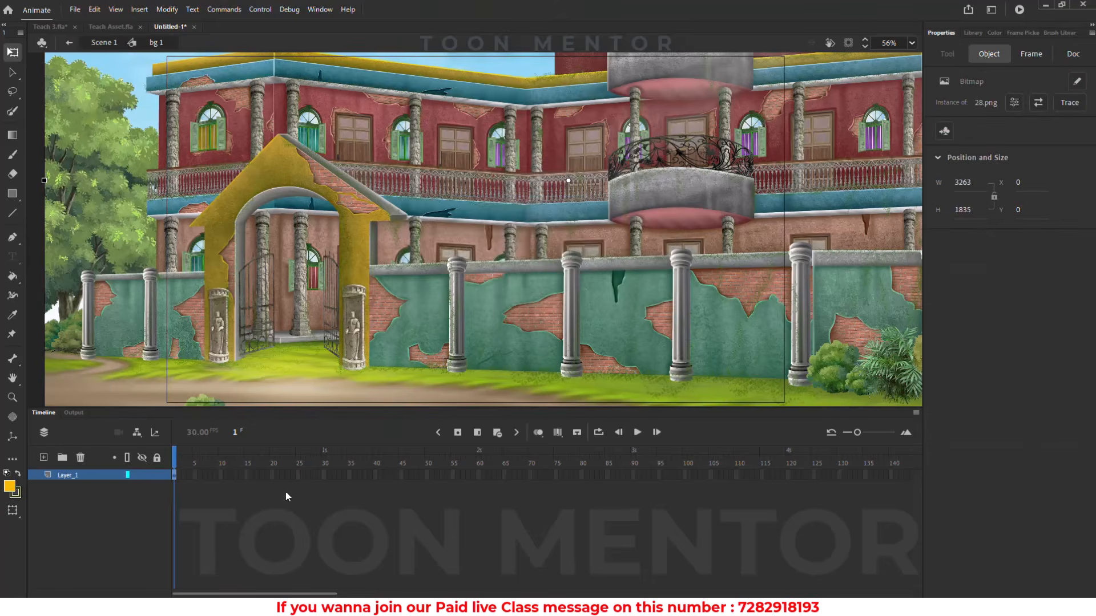
Extend the background layer inside bg 1 to frame 643
{"action": "left_click_drag", "start_coordinate": [271, 594], "coordinate": [913, 594]}
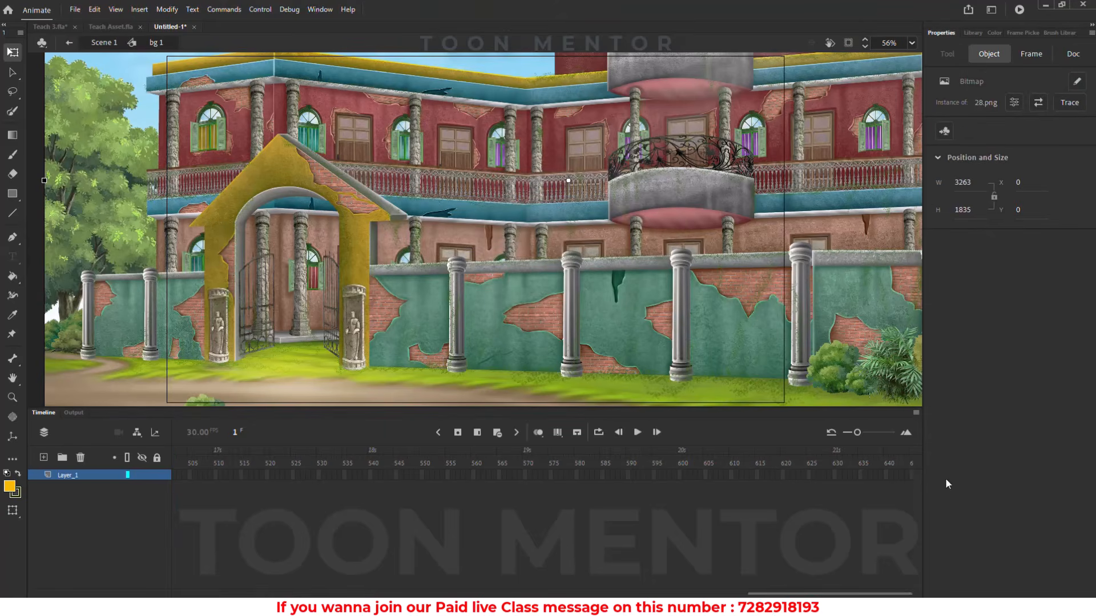
{"action": "left_click", "coordinate": [902, 478]}
{"action": "key", "text": "F5"}
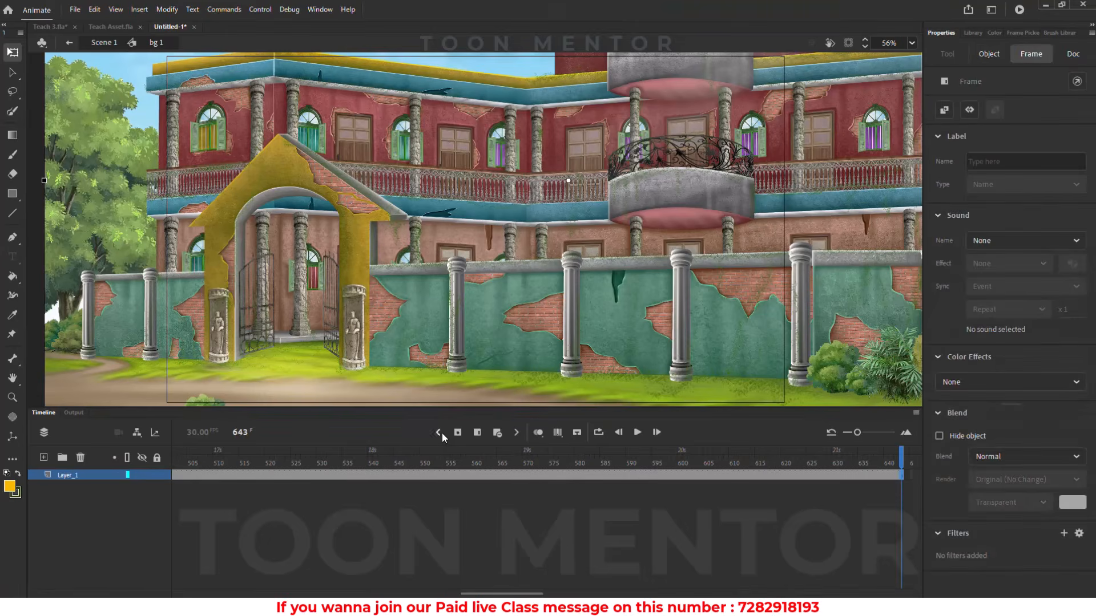
Copy the man in the black kurta from Teach Asset.fla onto a new layer inside the bg 1 symbol
{"action": "left_click", "coordinate": [106, 26]}
{"action": "left_click", "coordinate": [237, 228]}
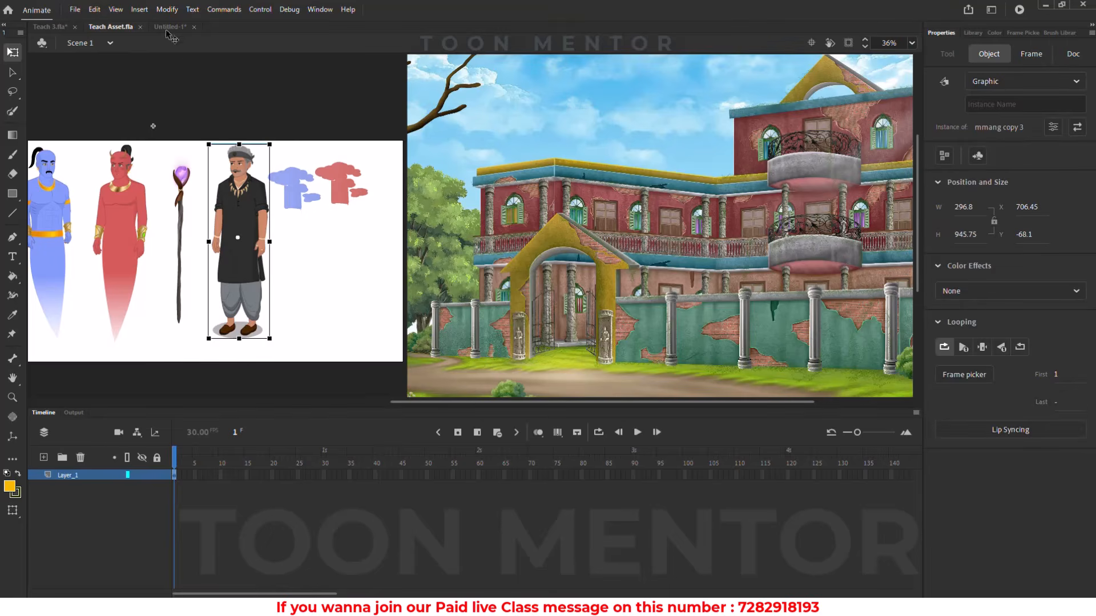
{"action": "key", "text": "ctrl+Tab"}
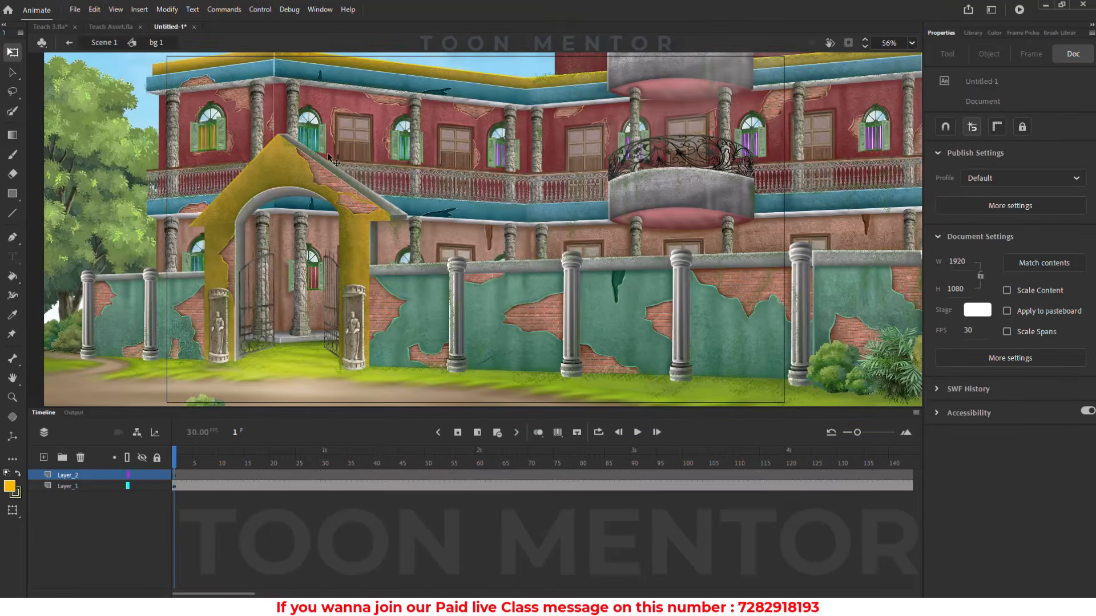
{"action": "key", "text": "ctrl+v"}
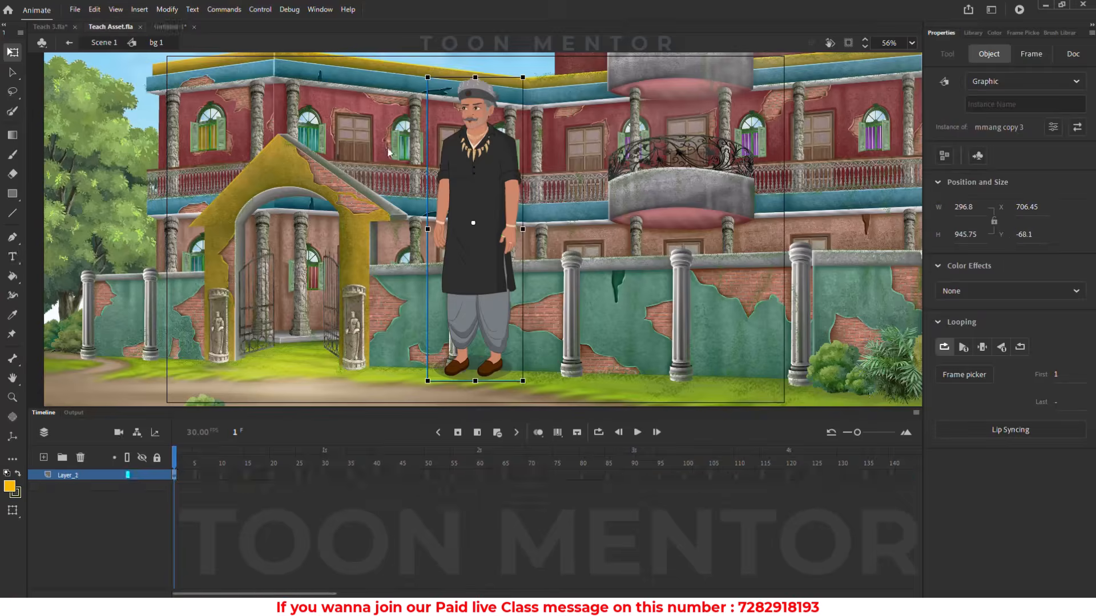
Copy the magic staff from Teach Asset.fla into bg 1 and place it in front of the yellow gateway
{"action": "left_click", "coordinate": [107, 27]}
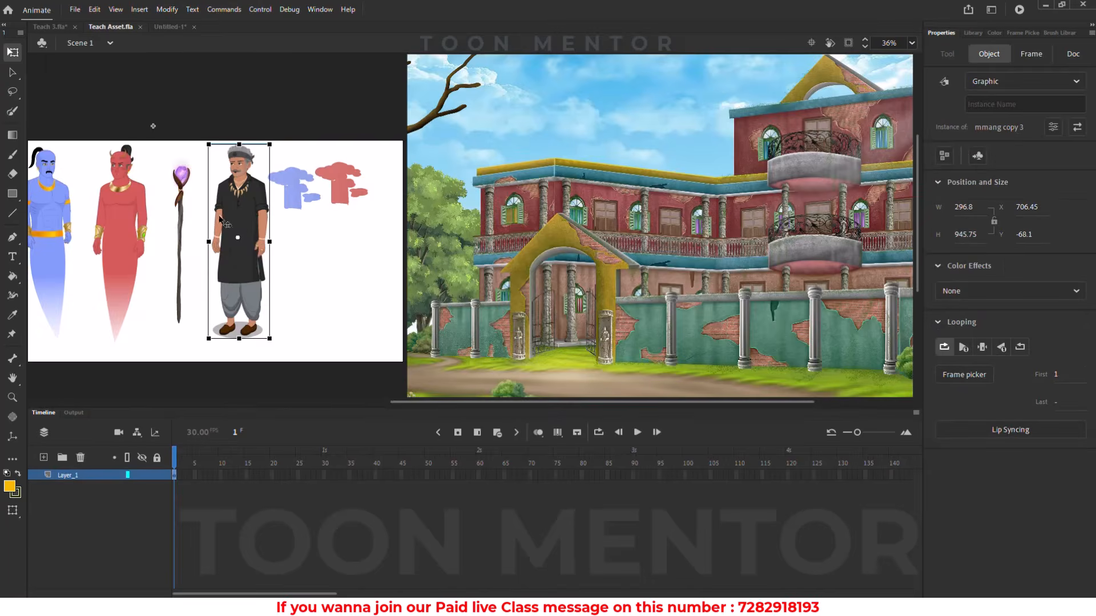
{"action": "left_click", "coordinate": [189, 179]}
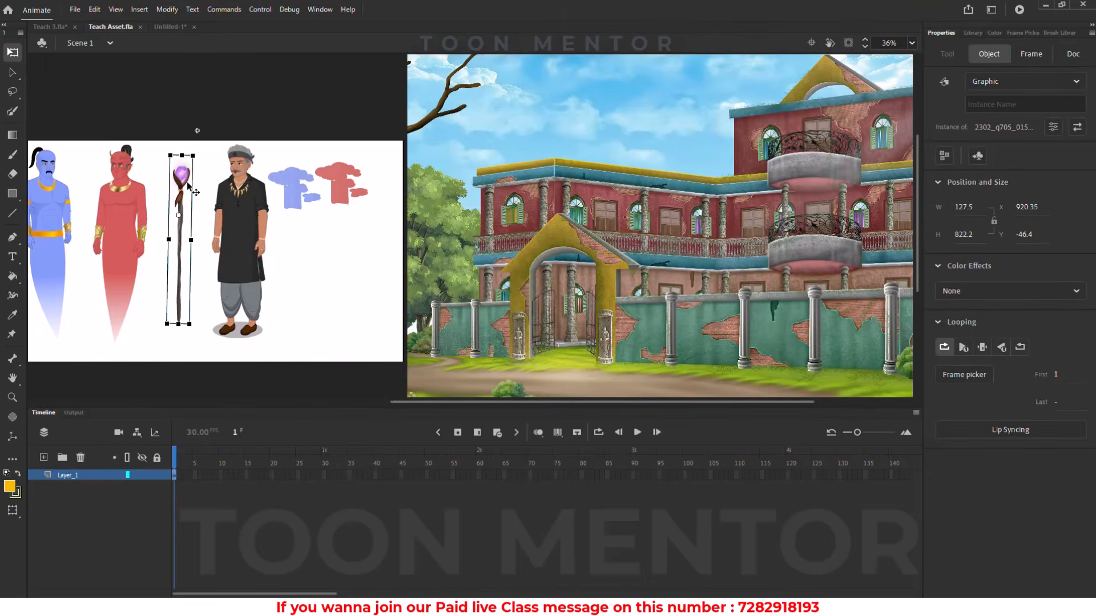
{"action": "left_click", "coordinate": [163, 26]}
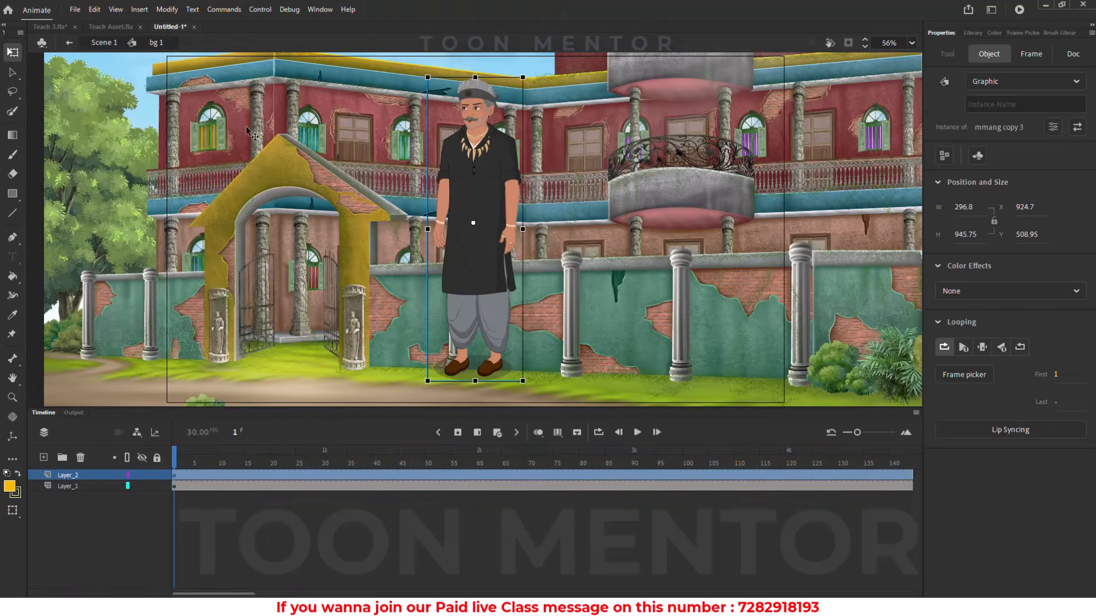
{"action": "key", "text": "ctrl+v"}
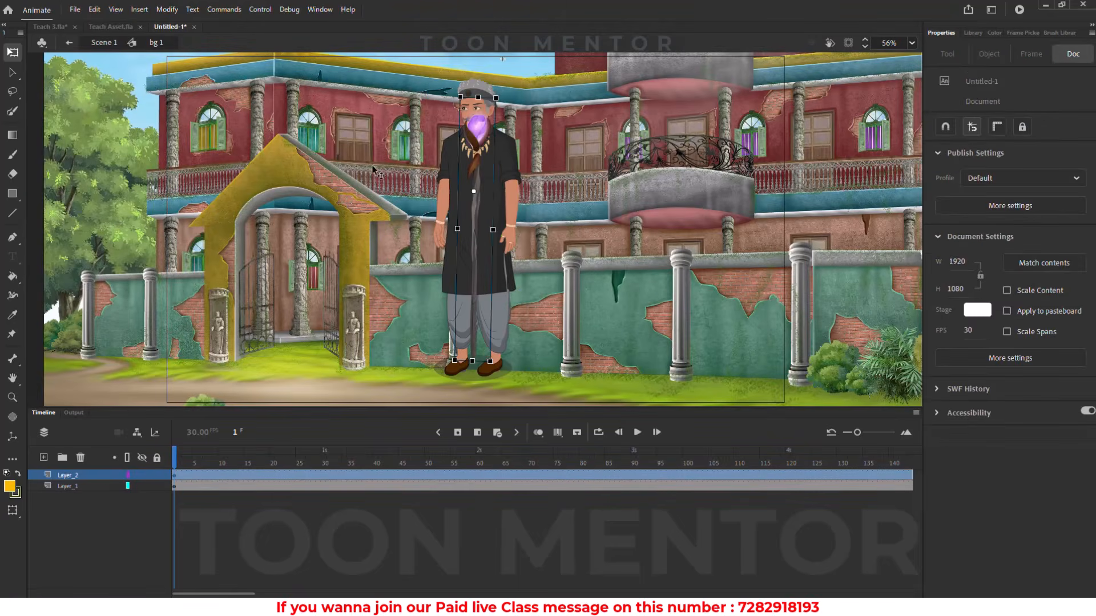
{"action": "left_click_drag", "start_coordinate": [485, 290], "coordinate": [293, 287]}
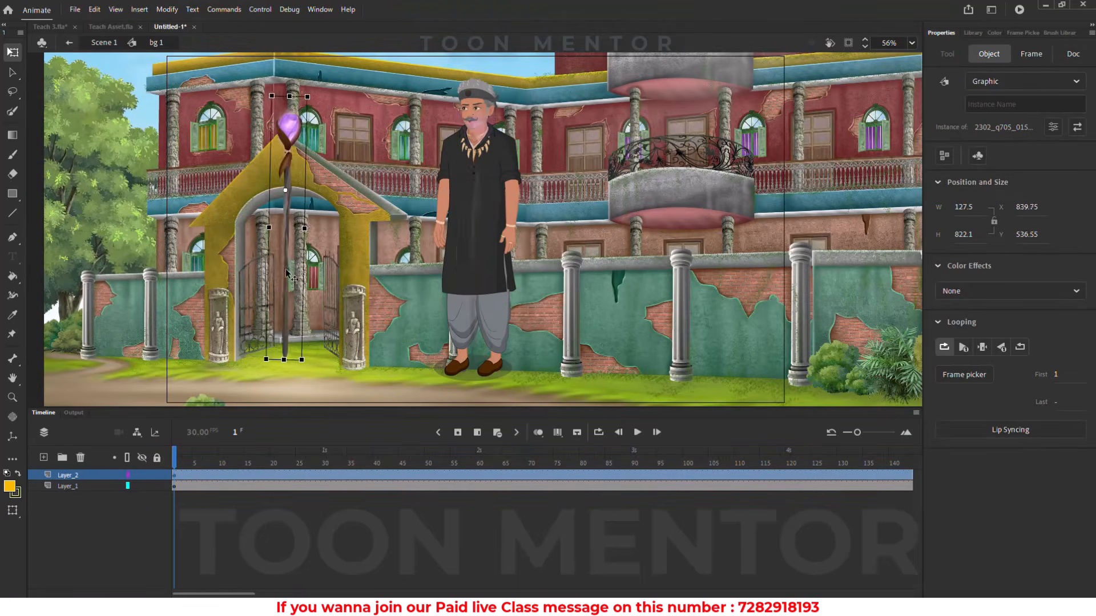
Convert the man to a graphic symbol named "jhdfslkj"
{"action": "left_click", "coordinate": [472, 227]}
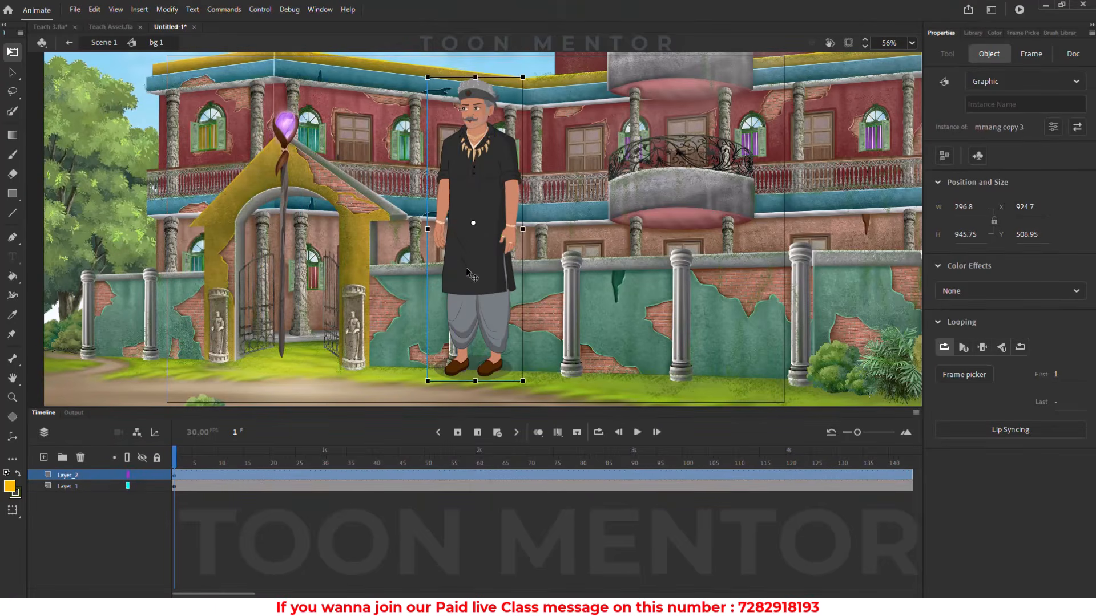
{"action": "key", "text": "F8"}
{"action": "type", "text": "jhdfslkj"}
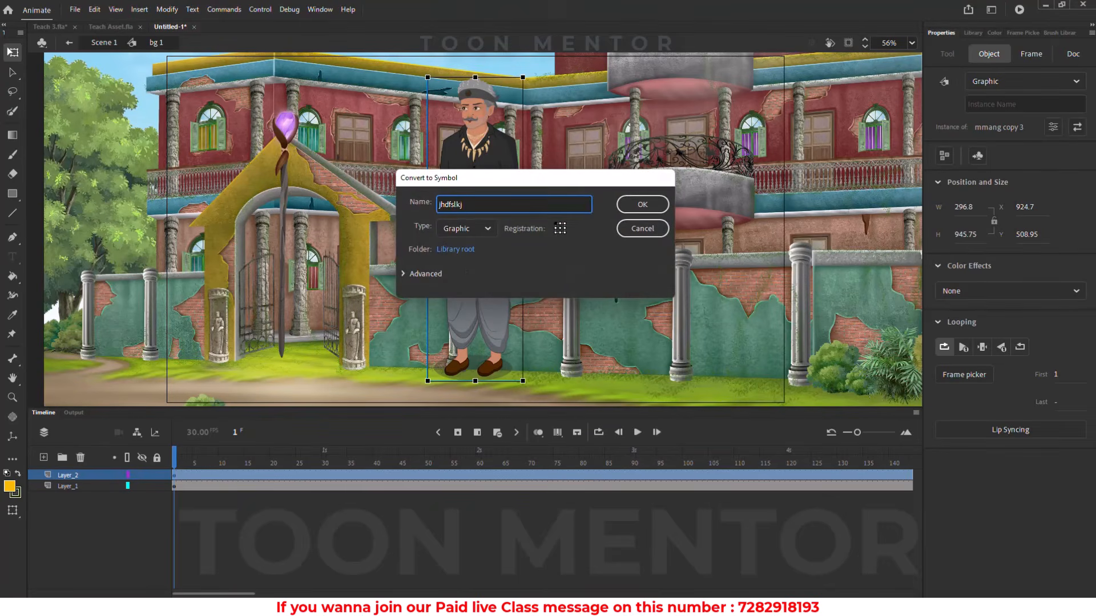
{"action": "key", "text": "Return"}
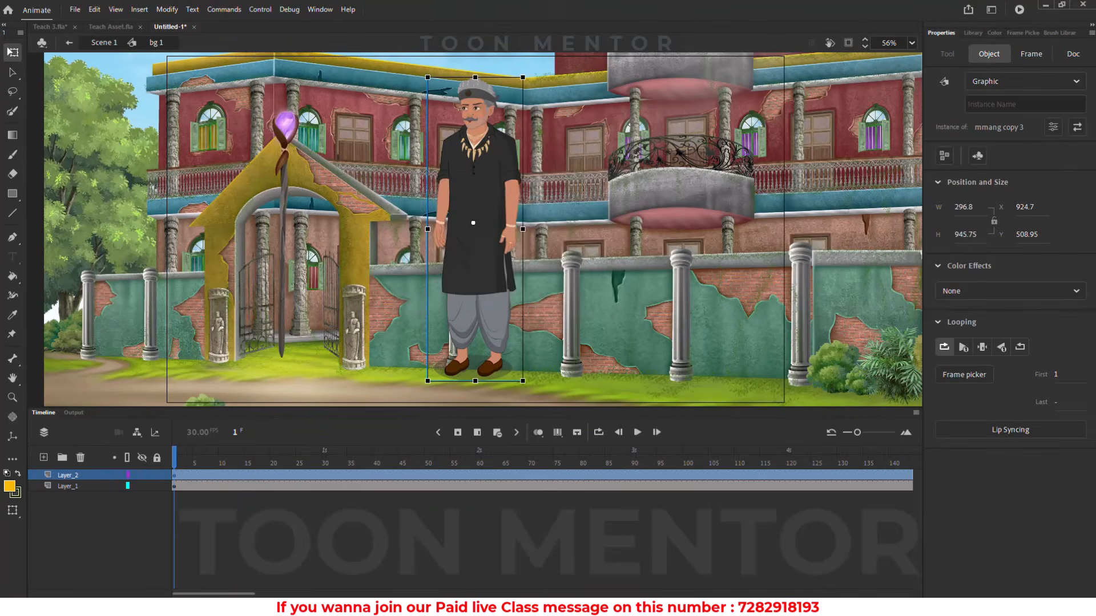
Open the jhdfslkj symbol, extend its layer to about frame 645 and return to frame 1
{"action": "double_click", "coordinate": [486, 163]}
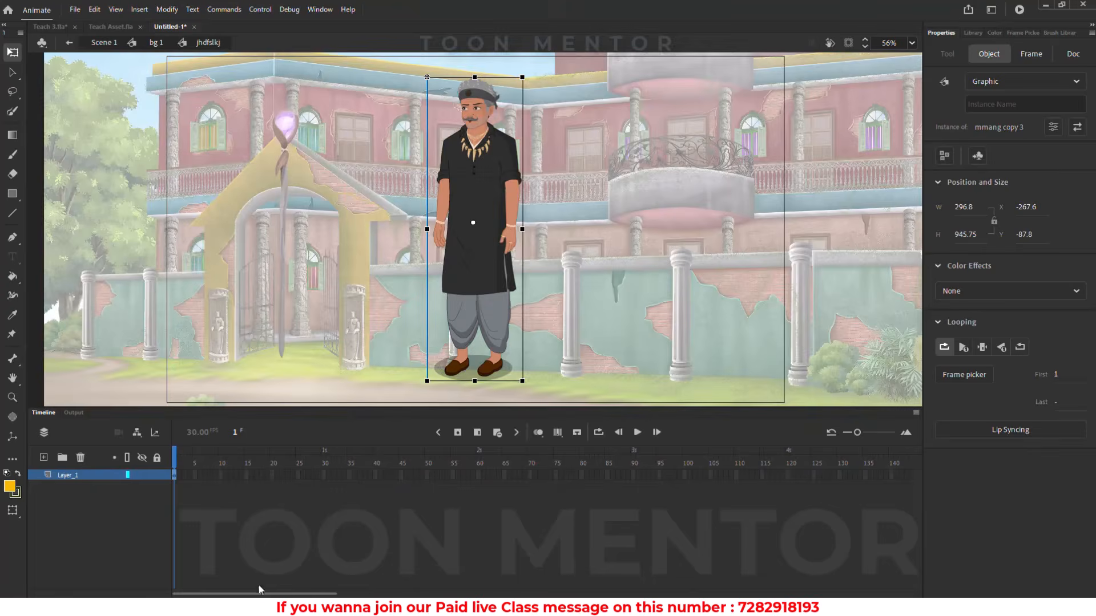
{"action": "left_click_drag", "start_coordinate": [260, 593], "coordinate": [835, 594]}
{"action": "left_click", "coordinate": [912, 475]}
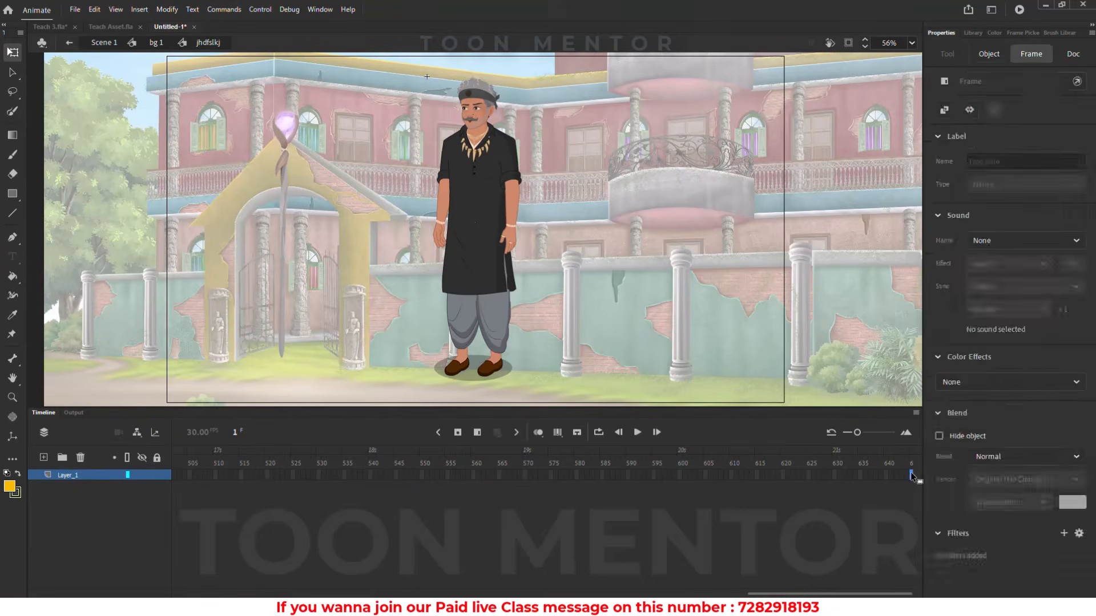
{"action": "left_click", "coordinate": [477, 432]}
{"action": "left_click", "coordinate": [438, 433]}
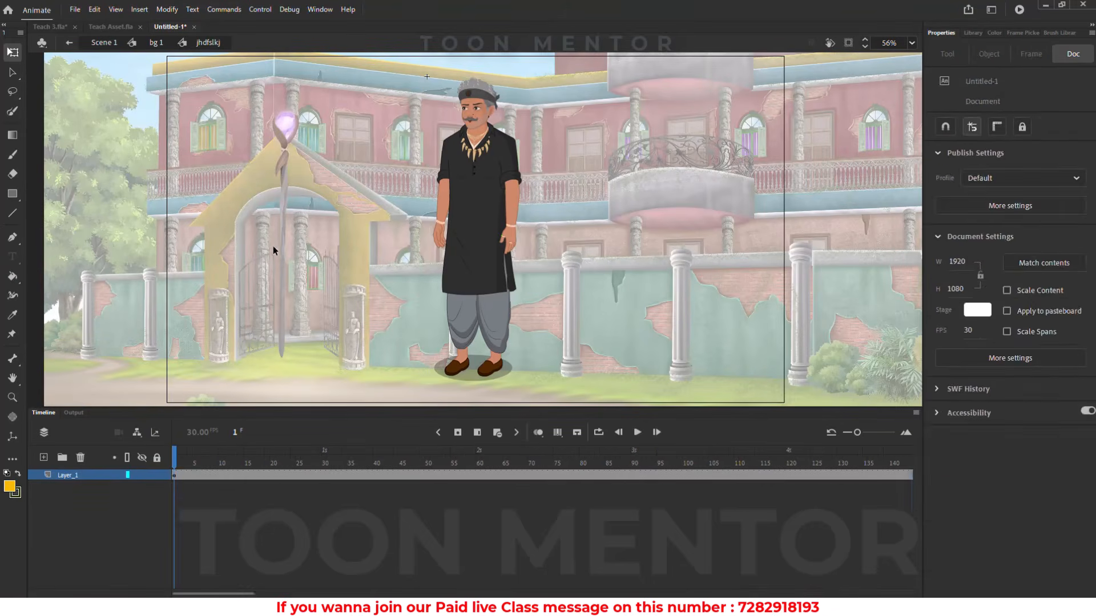
Inspect the animation layers inside the man's nested mmang copy 3 symbol and go back to bg 1
{"action": "double_click", "coordinate": [324, 265]}
{"action": "double_click", "coordinate": [467, 254]}
{"action": "double_click", "coordinate": [467, 258]}
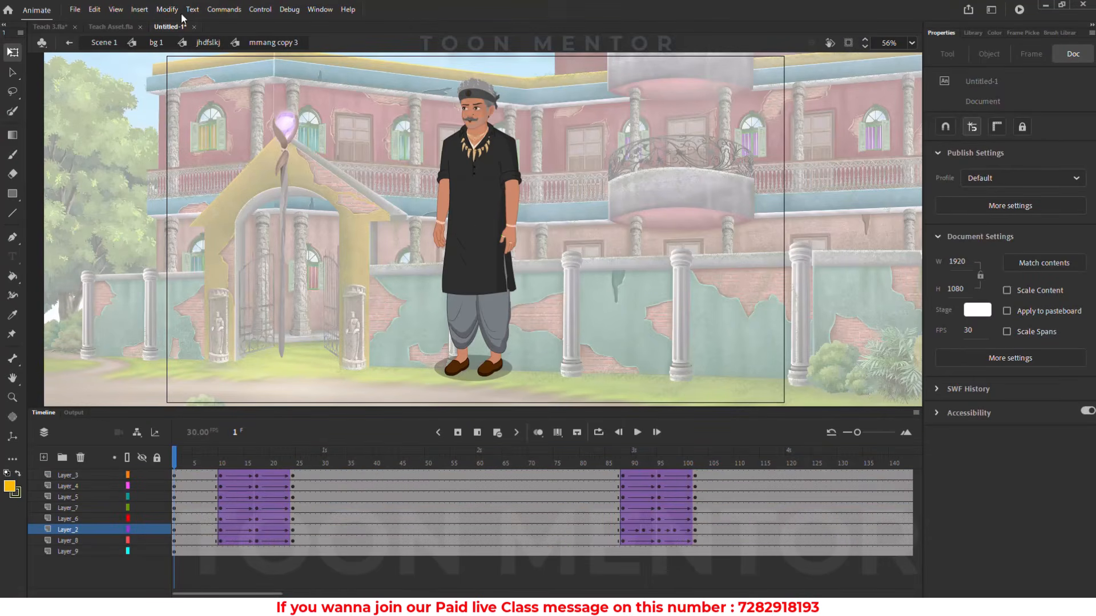
{"action": "left_click", "coordinate": [208, 43]}
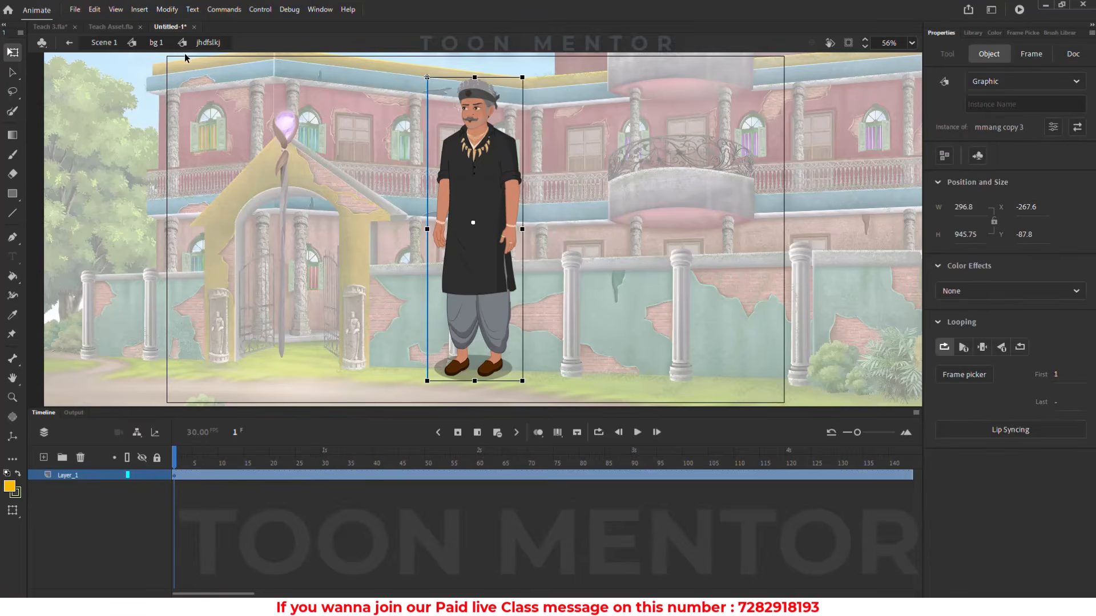
{"action": "left_click", "coordinate": [155, 43]}
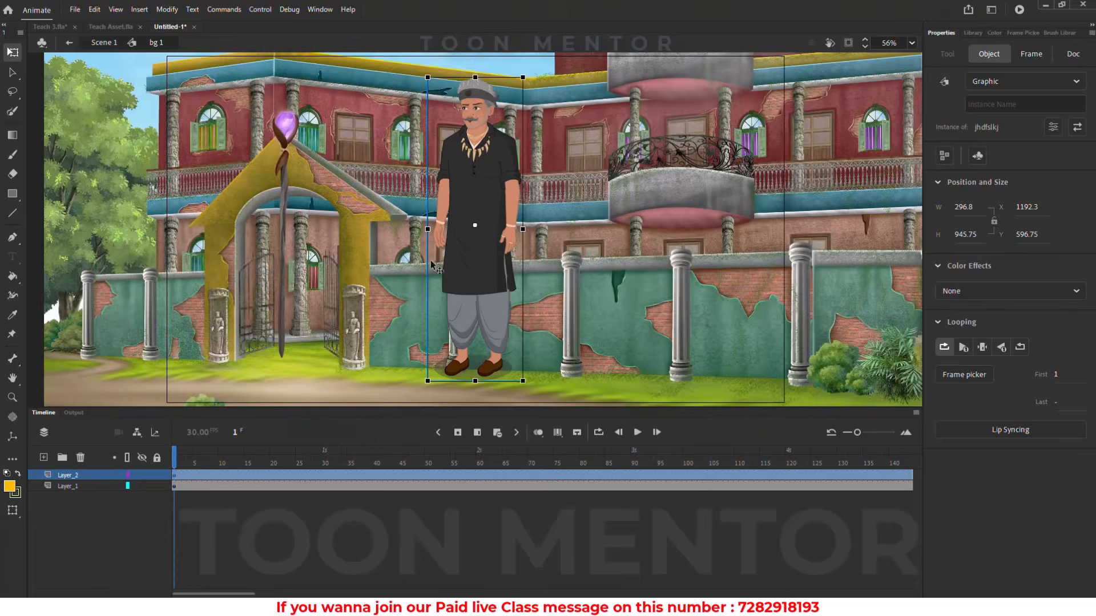
Move the staff out of bg 1 into the jhdfslkj symbol and stand it beside the man, to his right on the stage
{"action": "left_click", "coordinate": [285, 133]}
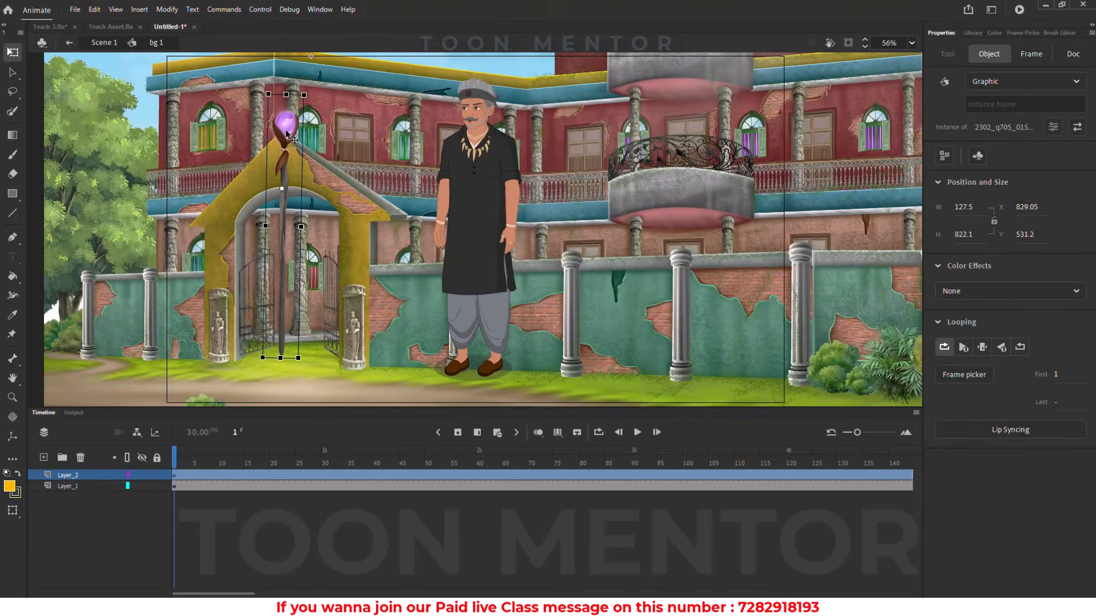
{"action": "double_click", "coordinate": [470, 192]}
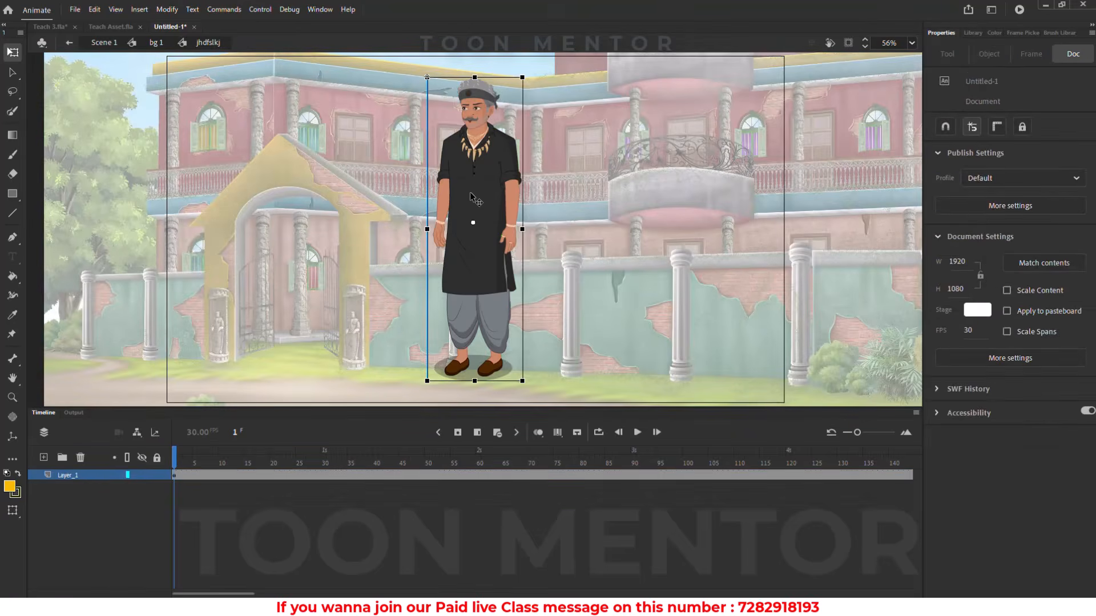
{"action": "key", "text": "ctrl+shift+v"}
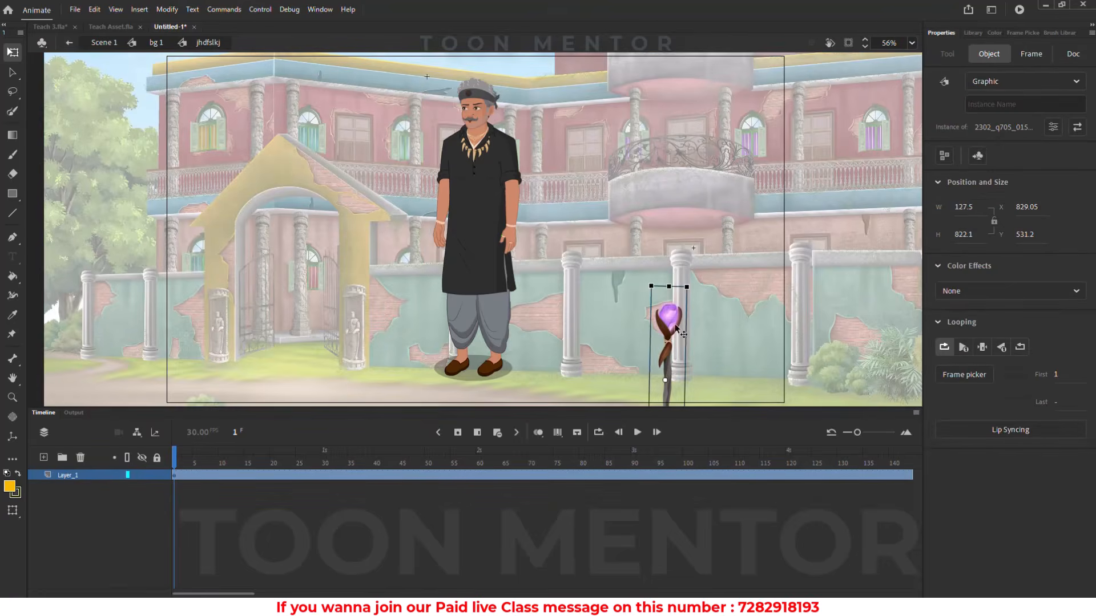
{"action": "left_click_drag", "start_coordinate": [672, 325], "coordinate": [657, 126]}
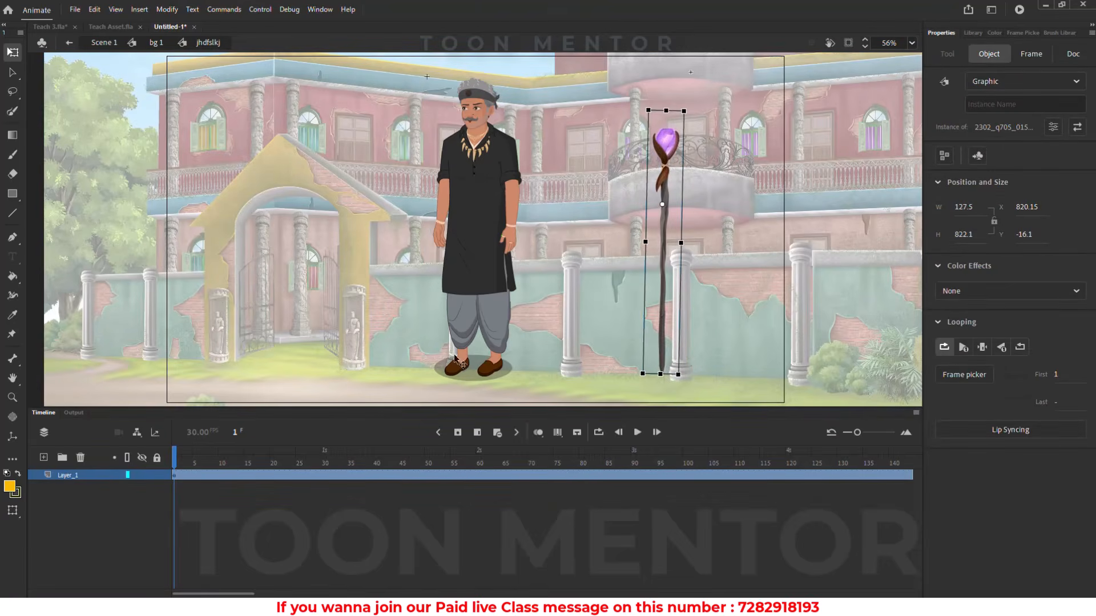
Delete the shadow ellipse under the man's feet and its layer in mmang copy 3, and return to the jhdfslkj symbol
{"action": "double_click", "coordinate": [459, 374]}
{"action": "scroll", "coordinate": [459, 365], "scroll_direction": "up", "scroll_amount": 3}
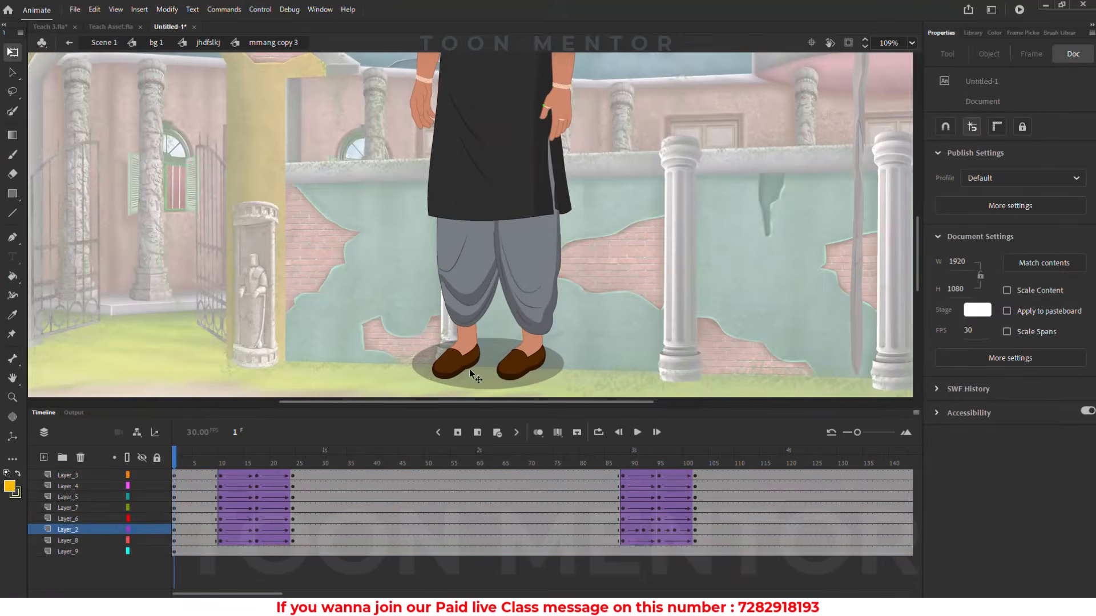
{"action": "left_click", "coordinate": [474, 374]}
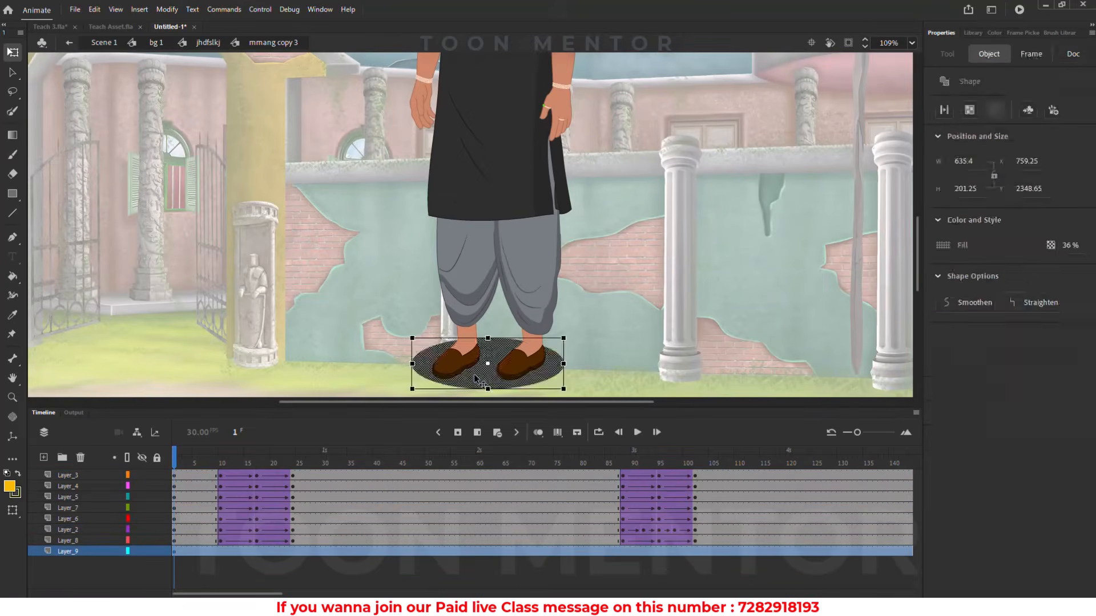
{"action": "key", "text": "Delete"}
{"action": "scroll", "coordinate": [474, 372], "scroll_direction": "down", "scroll_amount": 3}
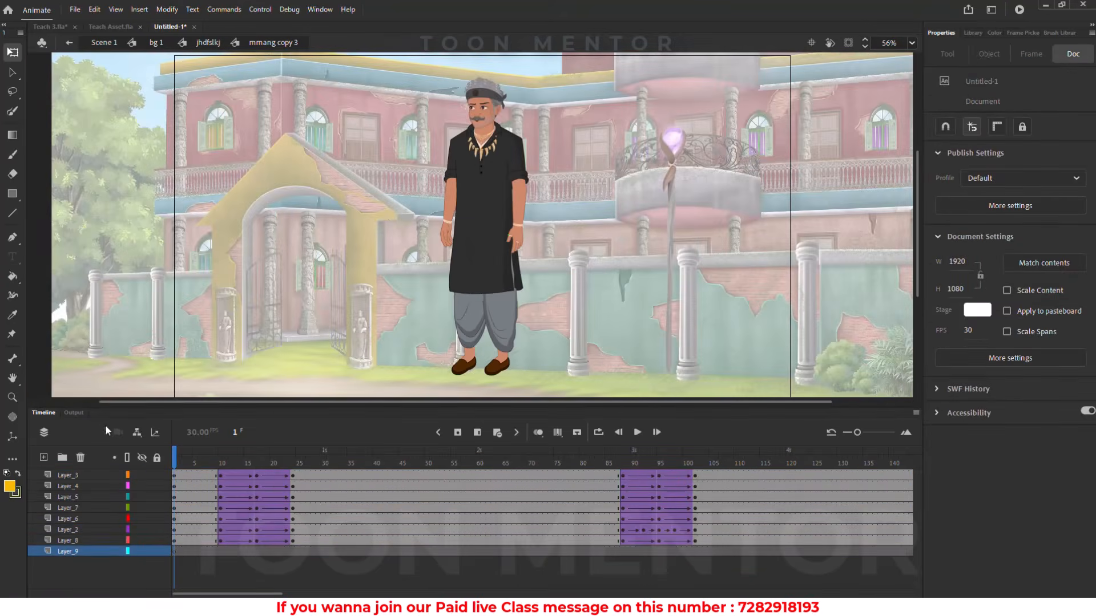
{"action": "left_click", "coordinate": [80, 457]}
{"action": "double_click", "coordinate": [384, 215]}
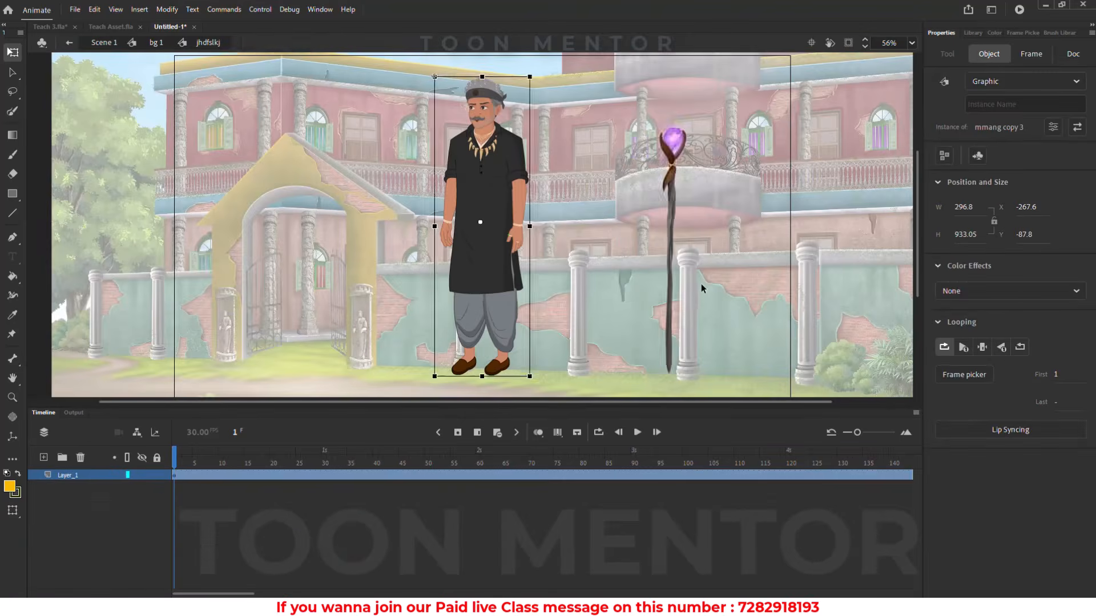
Rotate the magic staff to lie horizontally with its gem facing left and place it across the man's feet
{"action": "scroll", "coordinate": [698, 280], "scroll_direction": "down", "scroll_amount": 2}
{"action": "left_click", "coordinate": [616, 196]}
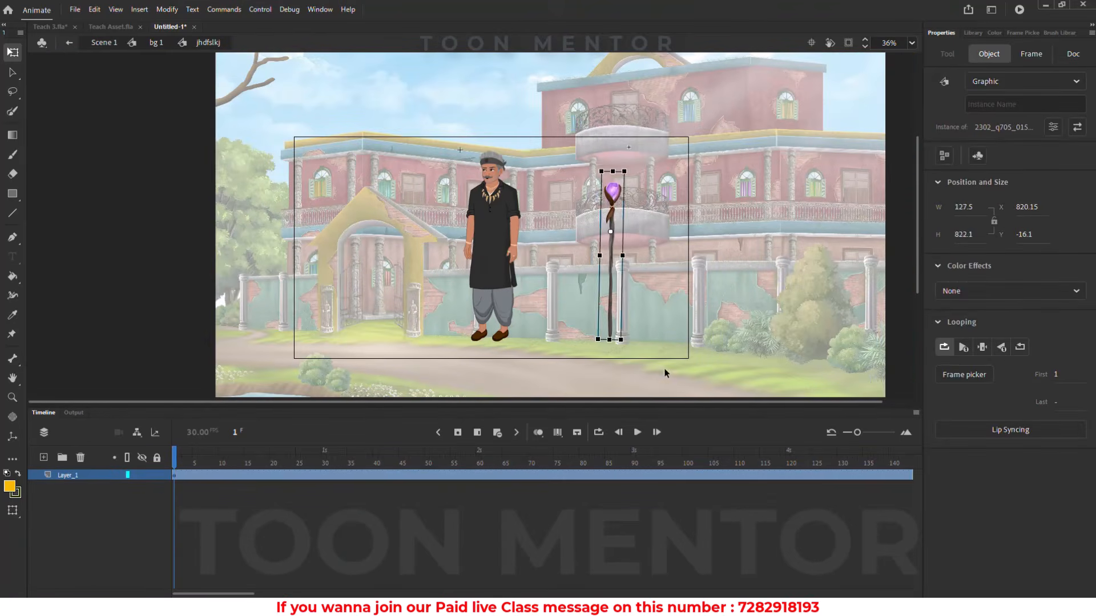
{"action": "left_click_drag", "start_coordinate": [622, 337], "coordinate": [743, 226]}
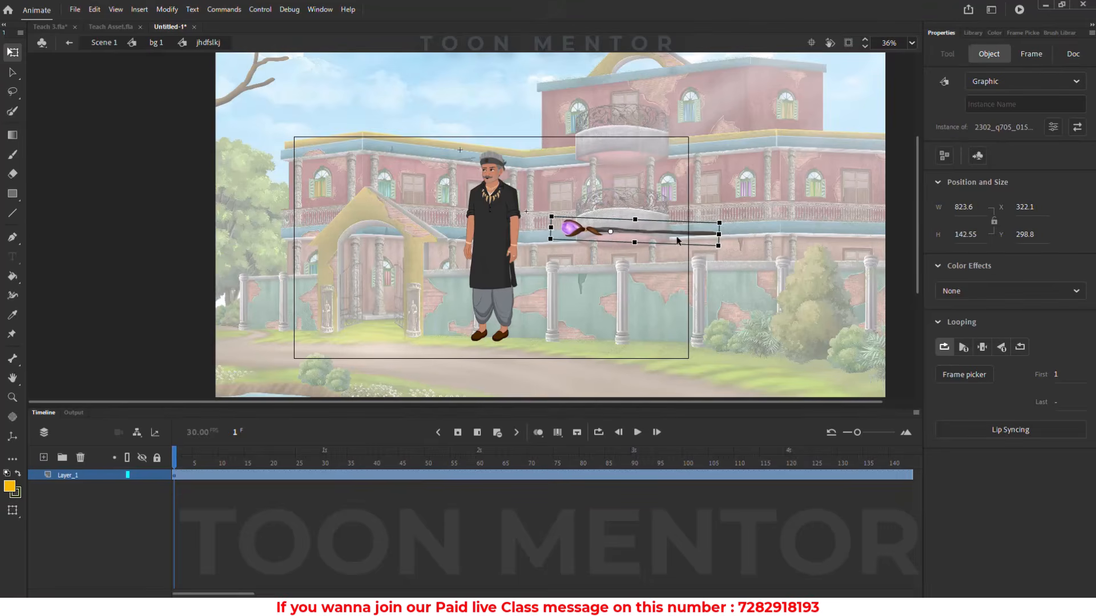
{"action": "left_click_drag", "start_coordinate": [668, 237], "coordinate": [524, 338]}
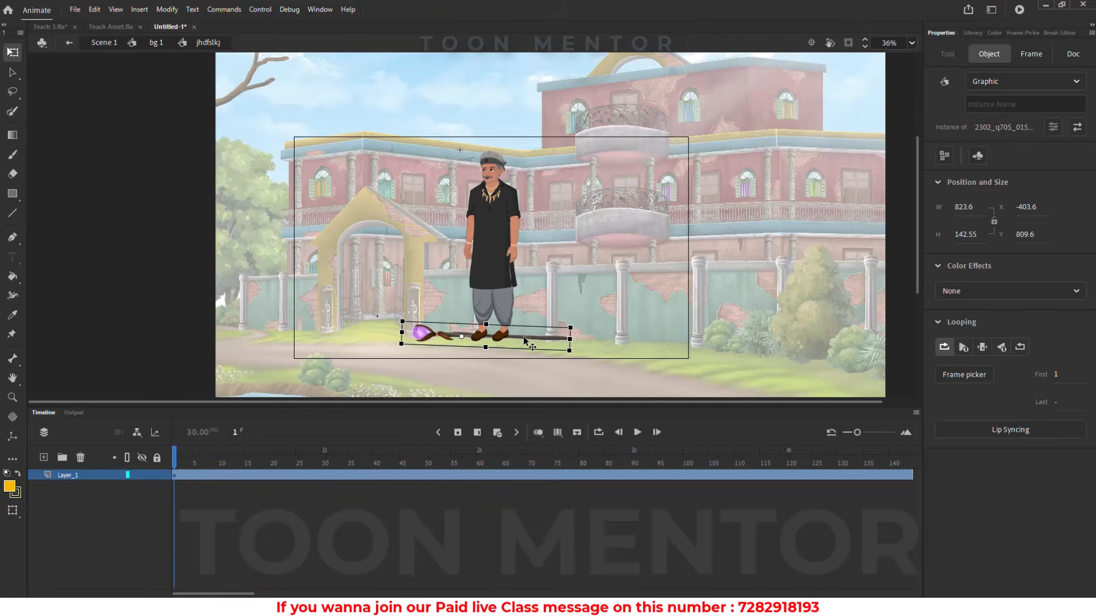
Move the staff into mmang copy 3 on a new bottom layer, lay it under the man's feet, and return to jhdfslkj
{"action": "key", "text": "Delete"}
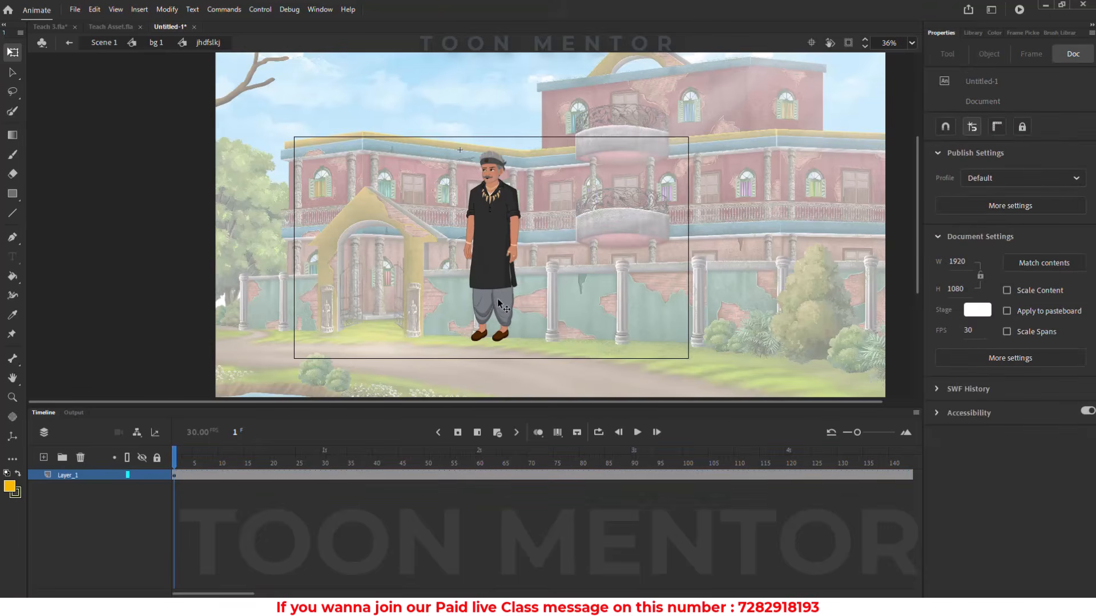
{"action": "double_click", "coordinate": [499, 306]}
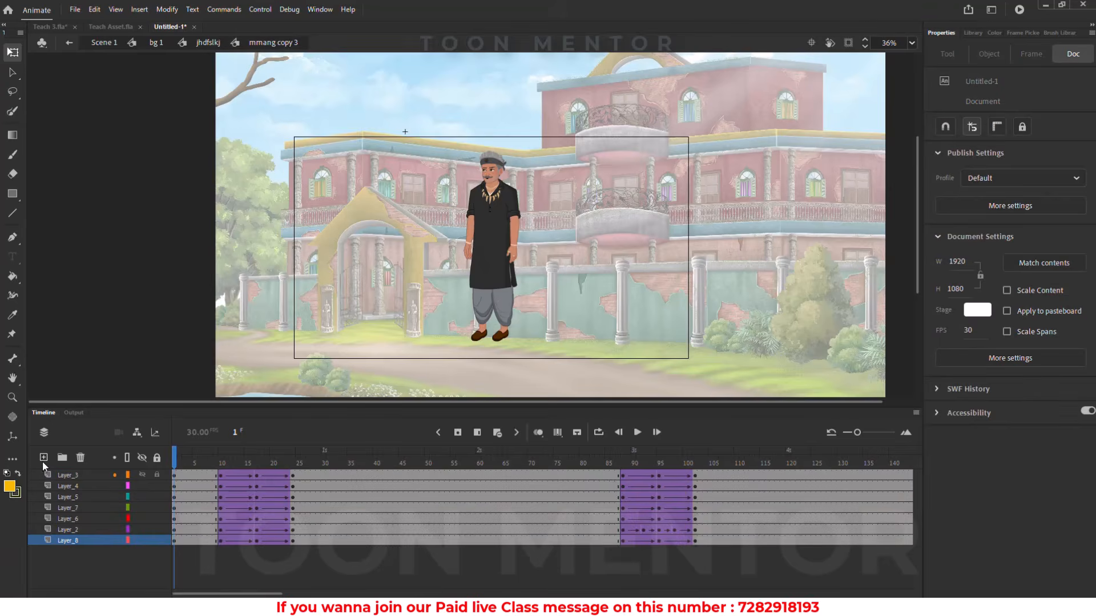
{"action": "left_click", "coordinate": [44, 457]}
{"action": "left_click", "coordinate": [80, 537]}
{"action": "left_click_drag", "start_coordinate": [80, 539], "coordinate": [79, 557]}
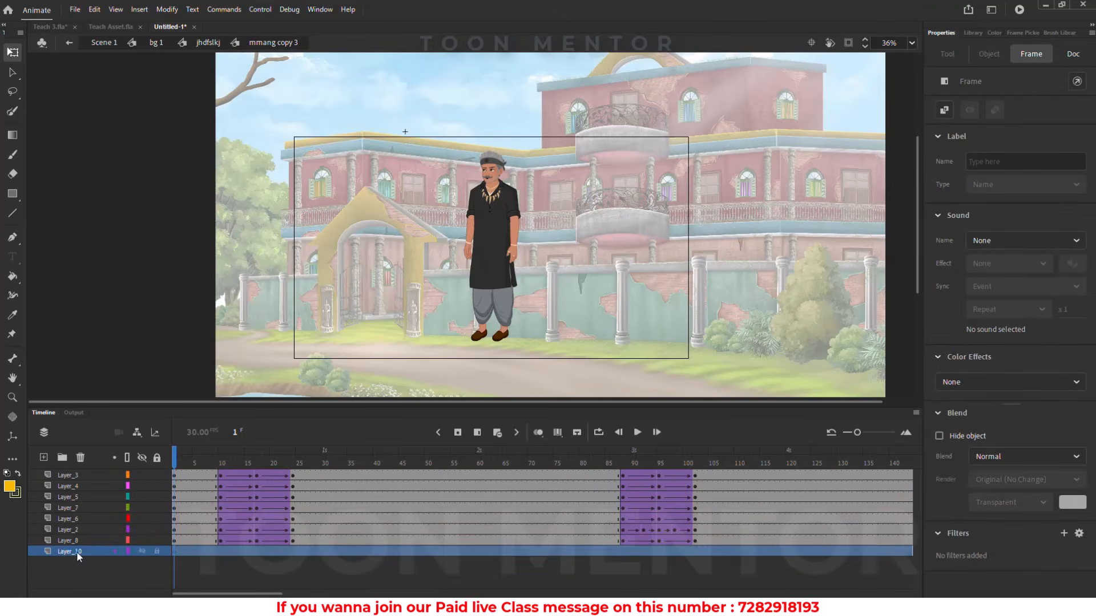
{"action": "key", "text": "ctrl+v"}
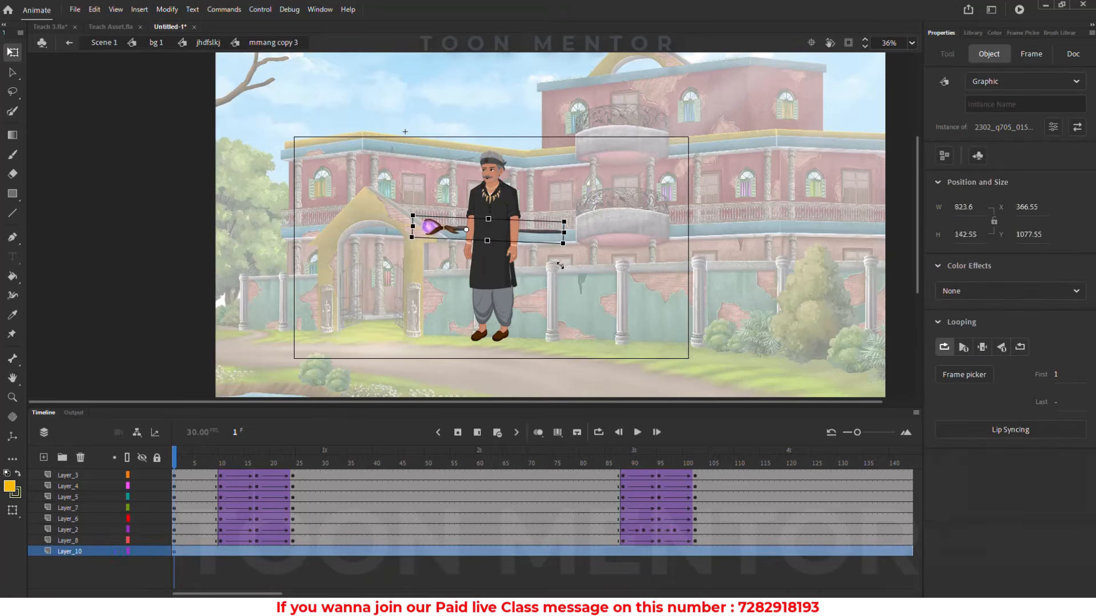
{"action": "left_click_drag", "start_coordinate": [439, 234], "coordinate": [439, 336]}
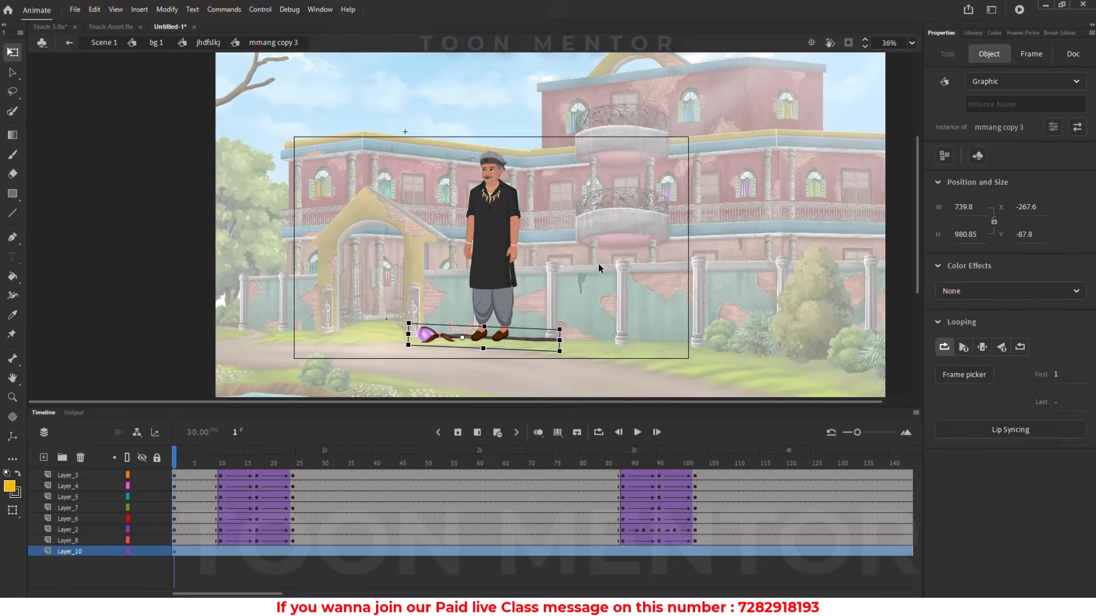
{"action": "double_click", "coordinate": [598, 262]}
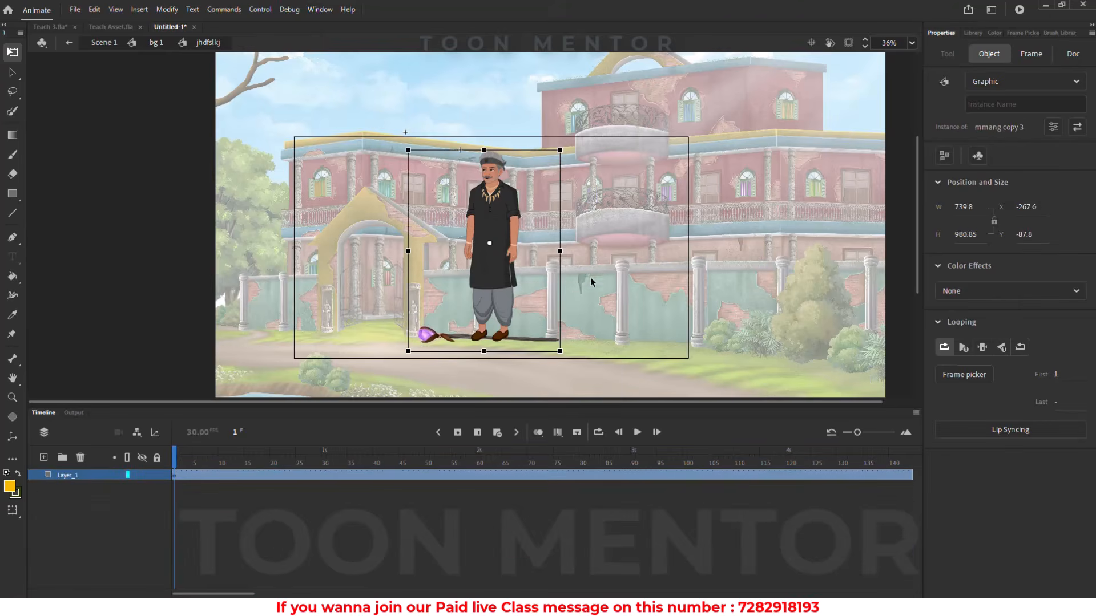
Insert a keyframe at frame 50 on the jhdfslkj symbol's layer
{"action": "left_click", "coordinate": [336, 522]}
{"action": "left_click", "coordinate": [482, 475]}
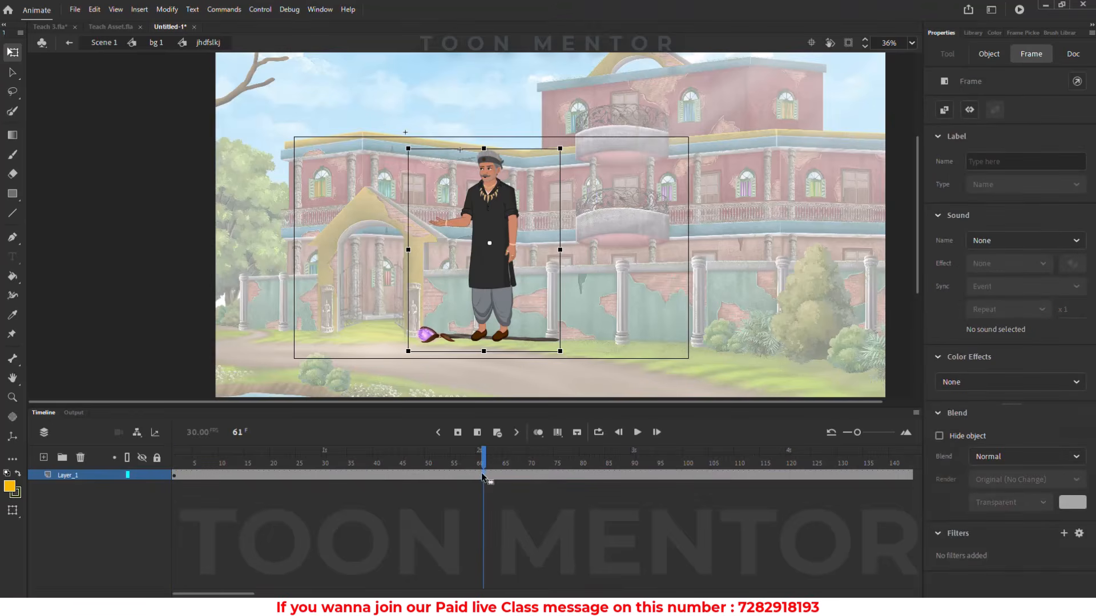
{"action": "left_click", "coordinate": [428, 474]}
{"action": "left_click", "coordinate": [426, 474]}
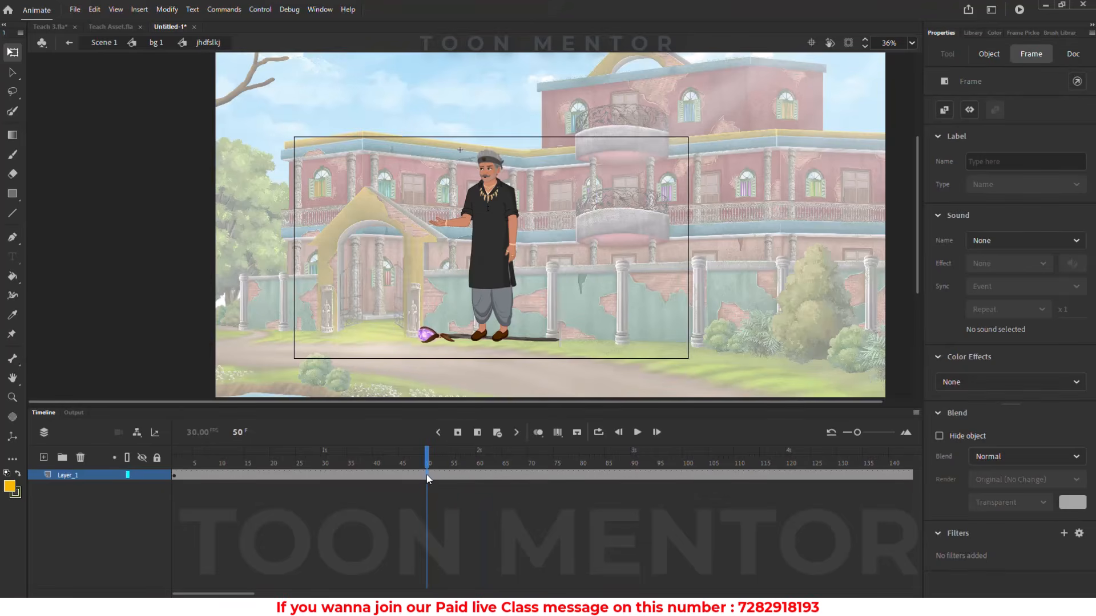
{"action": "left_click", "coordinate": [457, 432]}
Insert a keyframe at frame 25 and nudge the man with the staff slightly downward there
{"action": "left_click", "coordinate": [299, 474]}
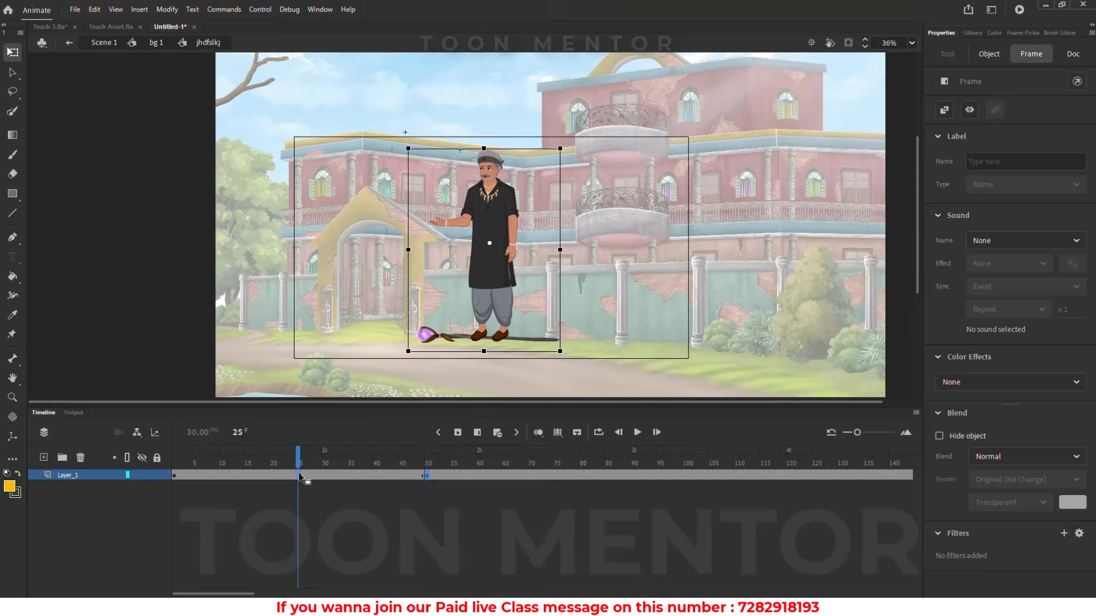
{"action": "left_click", "coordinate": [458, 432]}
{"action": "key", "text": "Down"}
{"action": "key", "text": "Down"}
{"action": "key", "text": "Down"}
{"action": "key", "text": "Down"}
{"action": "key", "text": "Down"}
{"action": "key", "text": "Down"}
{"action": "key", "text": "Down"}
{"action": "key", "text": "Down"}
{"action": "key", "text": "Down"}
{"action": "key", "text": "Down"}
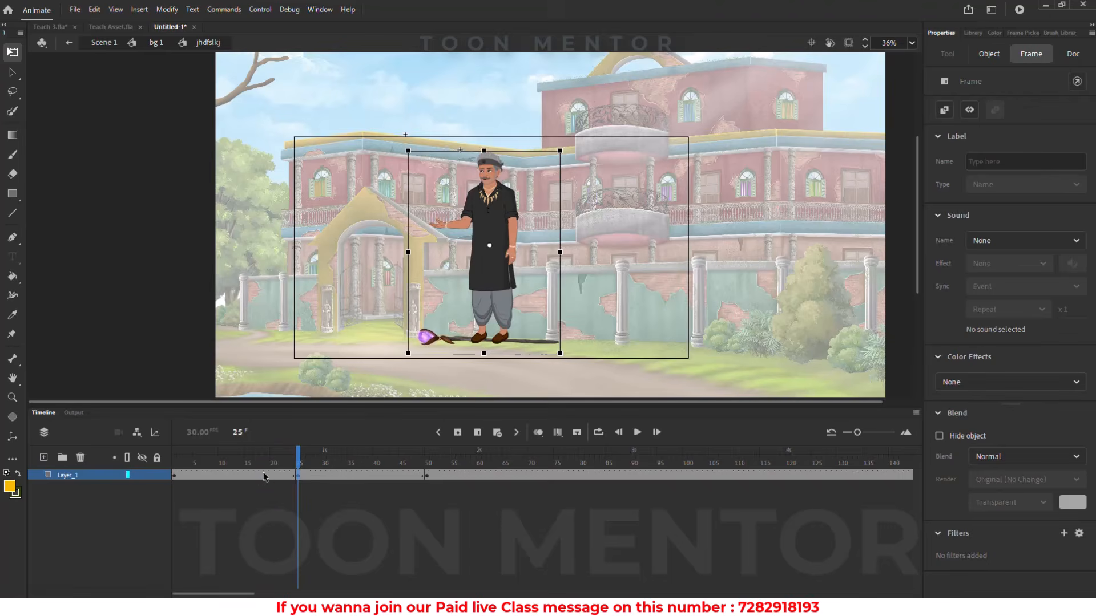
Create classic tweens between the keyframes at frames 1, 25 and 50 and play the floating motion
{"action": "left_click_drag", "start_coordinate": [265, 477], "coordinate": [324, 473]}
{"action": "key", "text": "F3"}
{"action": "key", "text": "Return"}
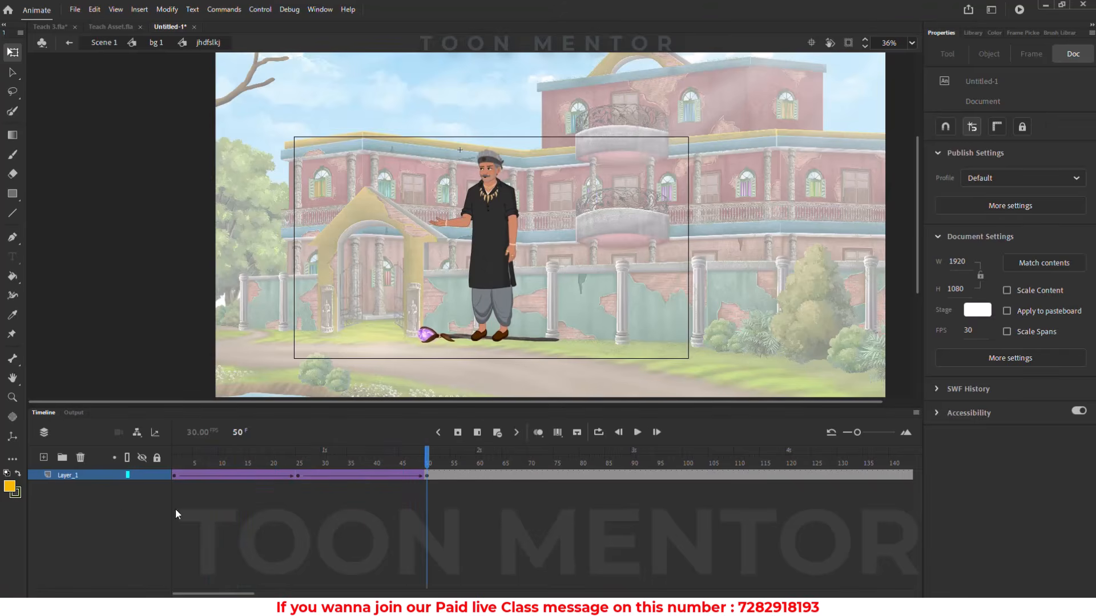
Duplicate the tweened 50-frame floating cycle repeatedly along Layer_1, past frame 500, to fill the symbol's timeline
{"action": "left_click_drag", "start_coordinate": [181, 476], "coordinate": [429, 471]}
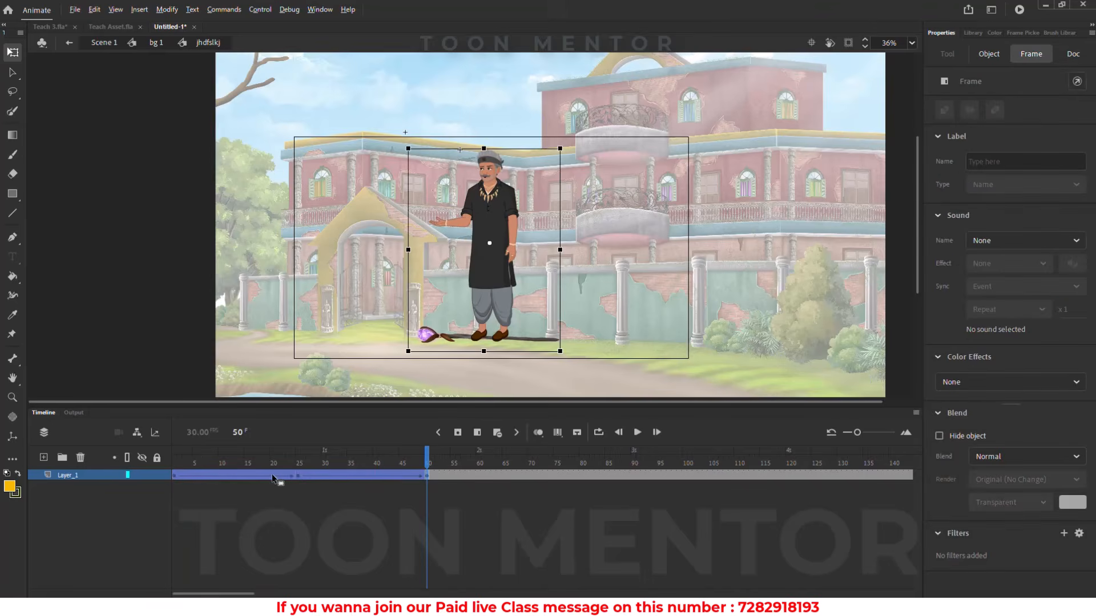
{"action": "left_click_drag", "start_coordinate": [231, 479], "coordinate": [481, 475]}
{"action": "left_click_drag", "start_coordinate": [477, 472], "coordinate": [477, 473]}
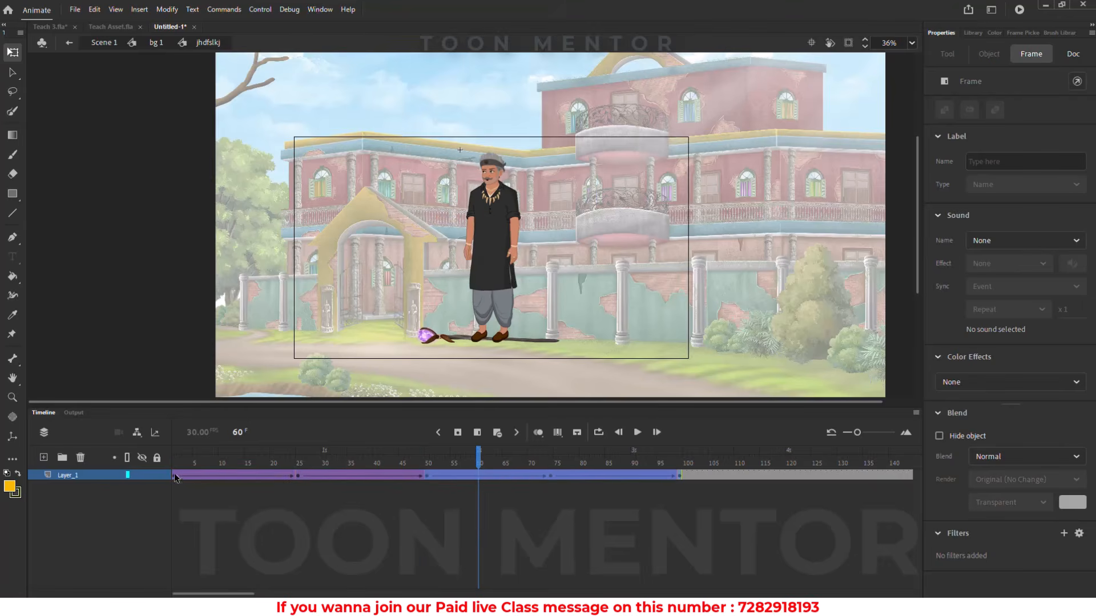
{"action": "left_click_drag", "start_coordinate": [175, 478], "coordinate": [681, 479]}
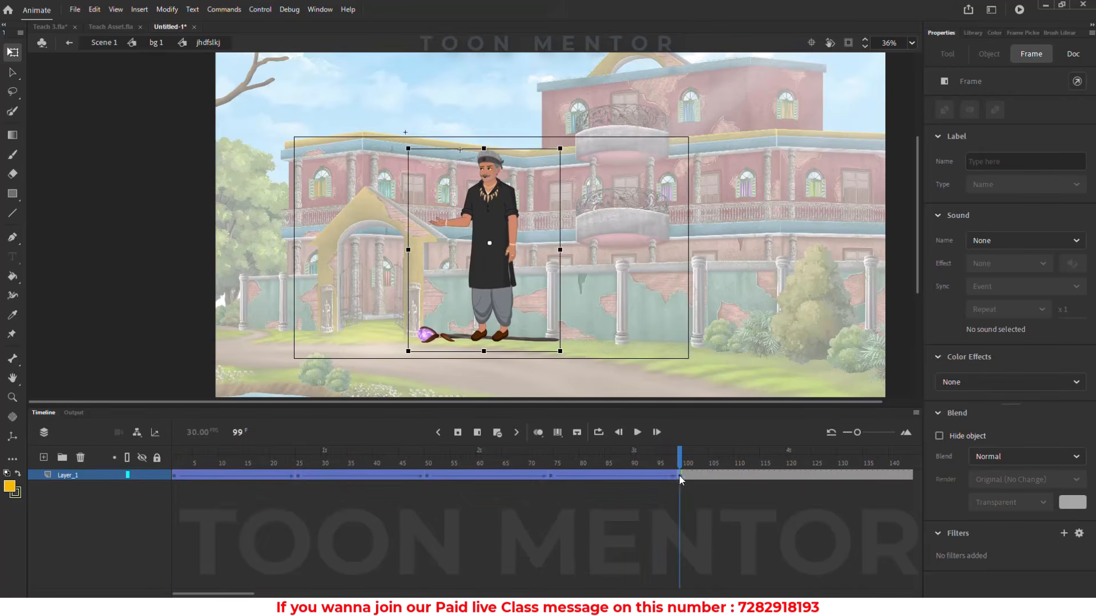
{"action": "left_click_drag", "start_coordinate": [330, 477], "coordinate": [830, 477]}
{"action": "left_click_drag", "start_coordinate": [297, 480], "coordinate": [810, 478]}
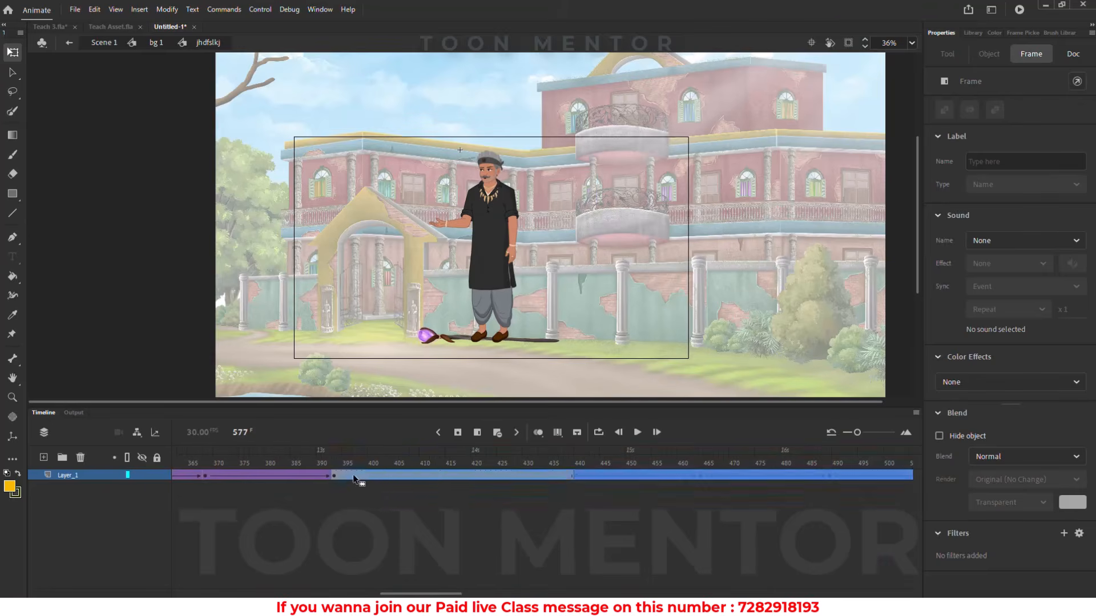
{"action": "left_click_drag", "start_coordinate": [351, 478], "coordinate": [350, 477]}
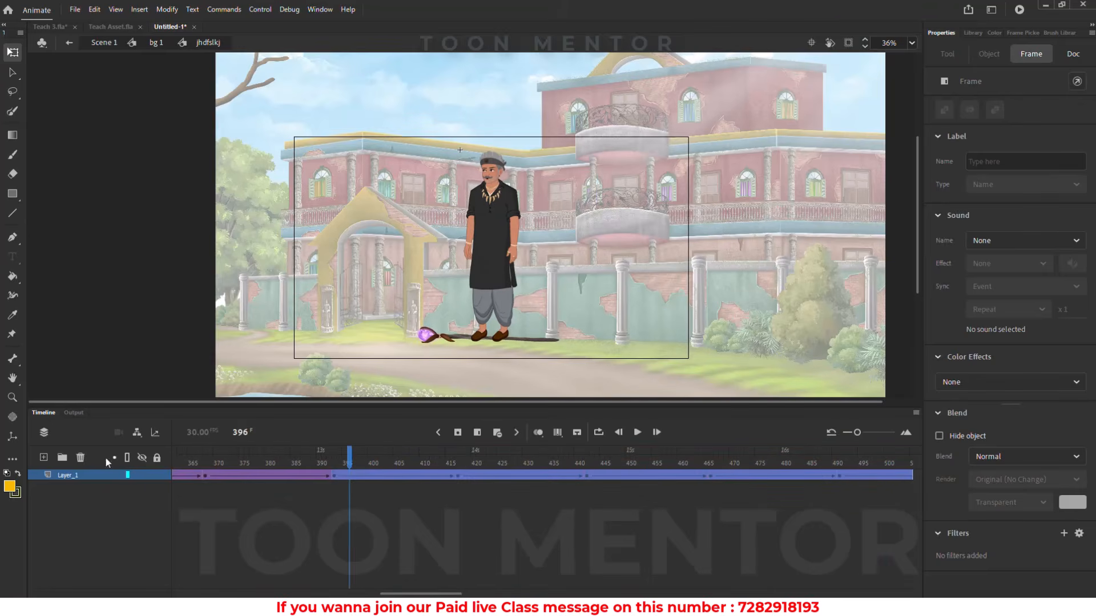
Synchronize the symbols across all tweened frames of Layer_1 in jhdfslkj
{"action": "left_click", "coordinate": [81, 476]}
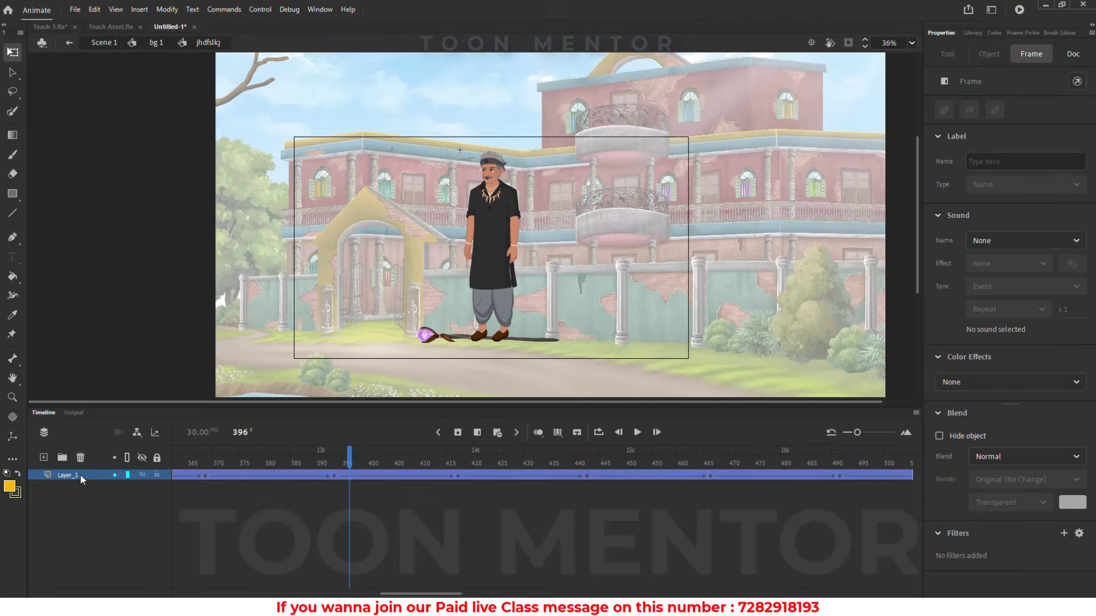
{"action": "right_click", "coordinate": [190, 477]}
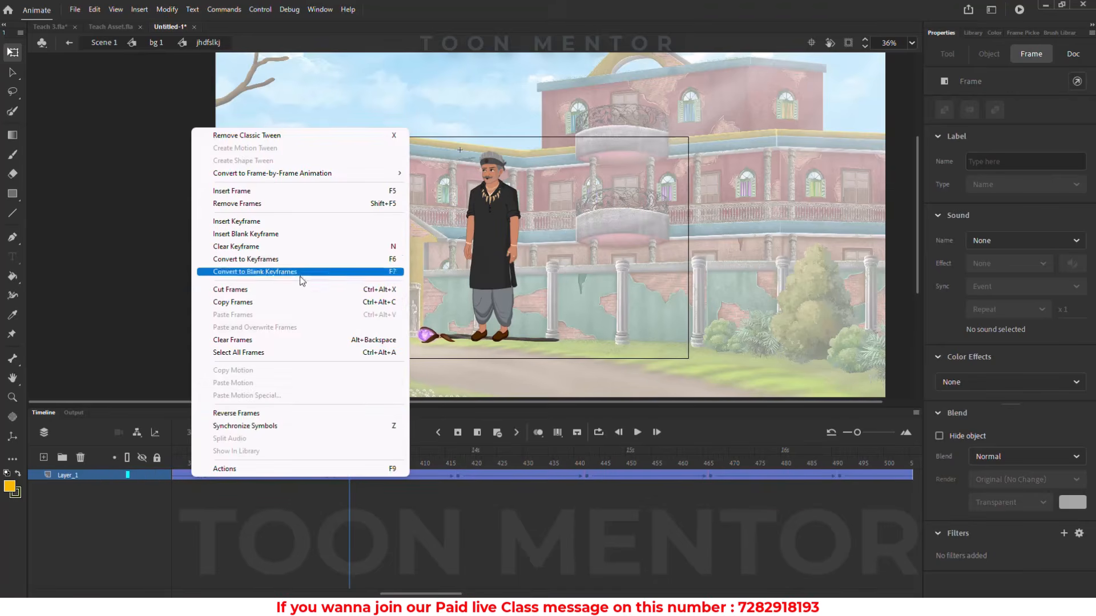
{"action": "left_click", "coordinate": [289, 424]}
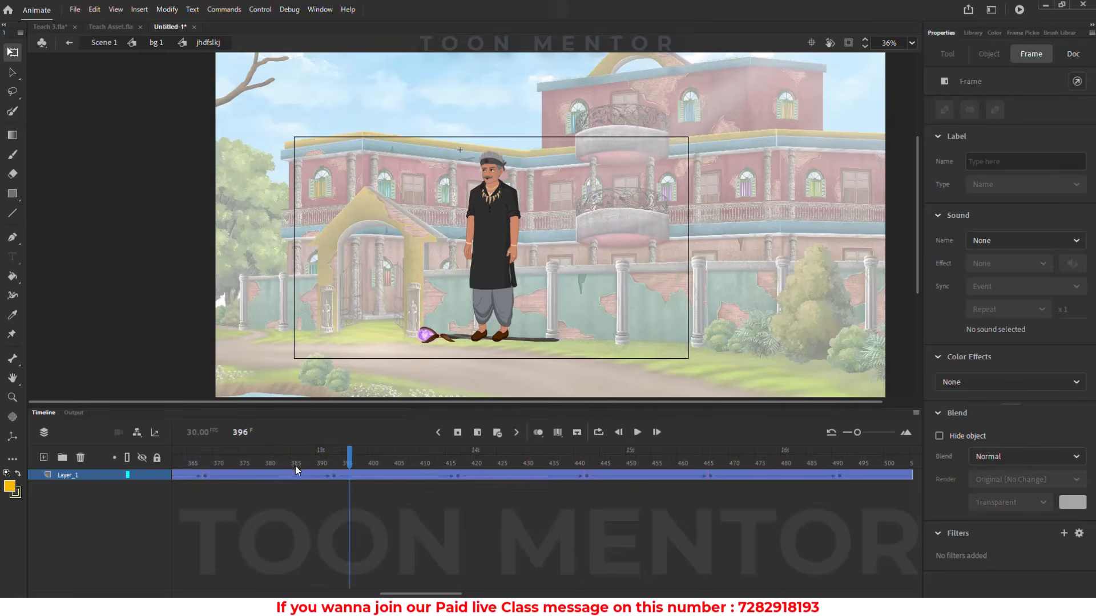
Examine the man's poses at successive keyframes from frame 395 back to 270, and scrub through the animation in bg 1
{"action": "left_click", "coordinate": [345, 451]}
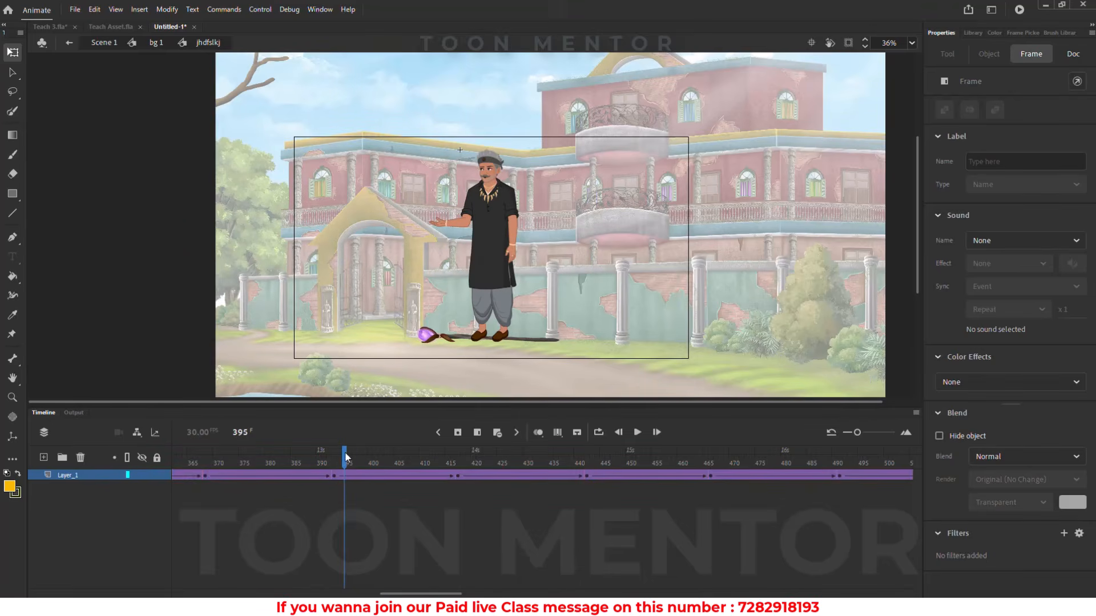
{"action": "left_click", "coordinate": [439, 432]}
{"action": "left_click", "coordinate": [440, 432]}
{"action": "left_click", "coordinate": [440, 431]}
{"action": "left_click", "coordinate": [440, 432]}
{"action": "left_click", "coordinate": [439, 432]}
{"action": "left_click", "coordinate": [439, 432]}
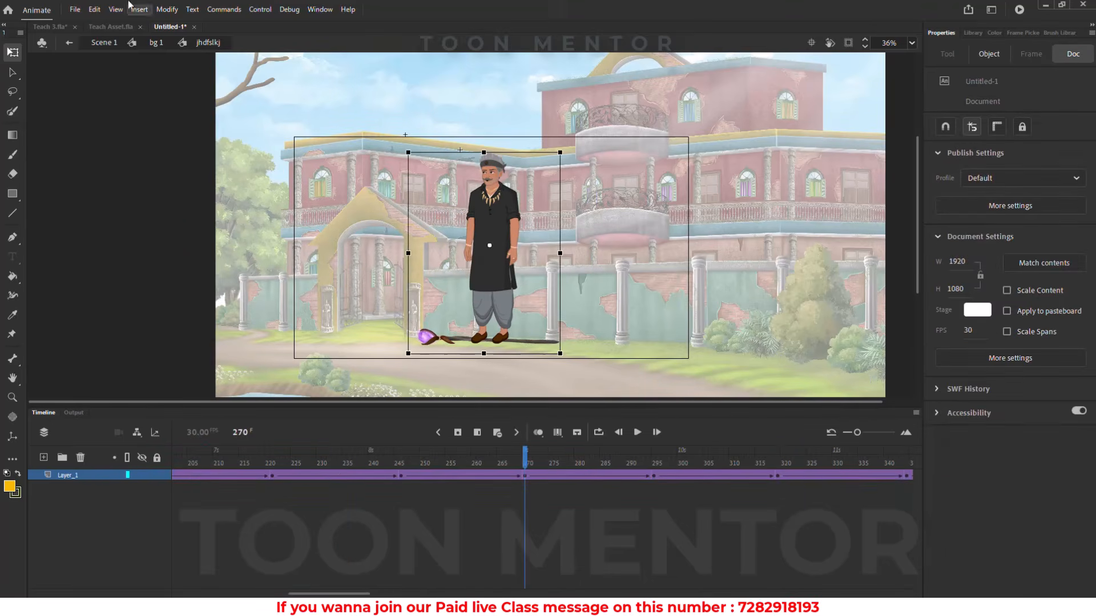
{"action": "left_click", "coordinate": [148, 45]}
{"action": "left_click_drag", "start_coordinate": [401, 452], "coordinate": [241, 452]}
Return to Scene 1 and extend its layer to about frame 644
{"action": "left_click", "coordinate": [101, 46]}
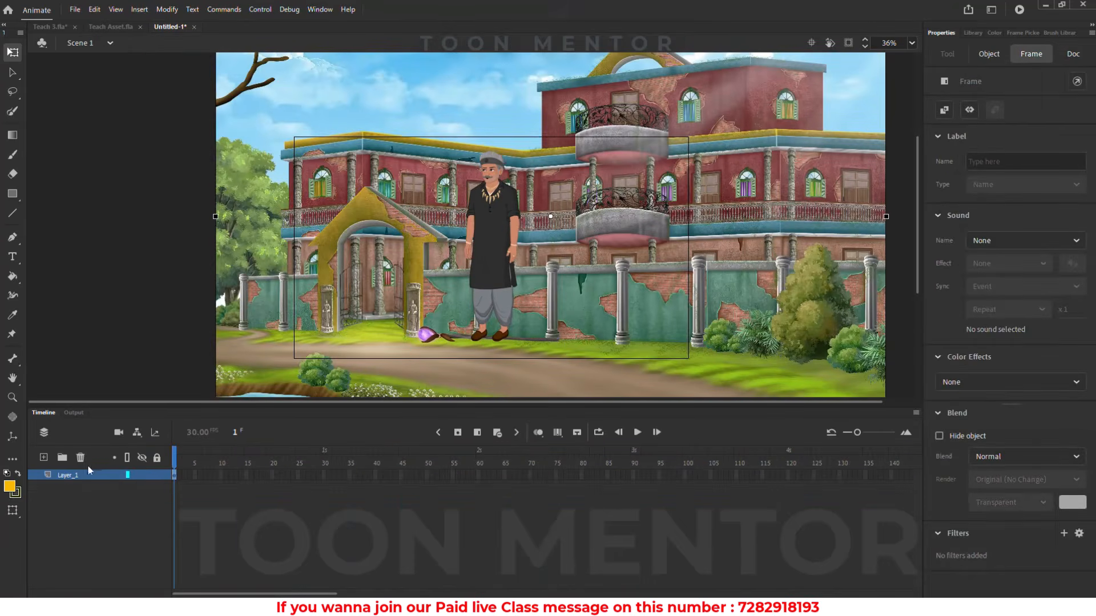
{"action": "left_click_drag", "start_coordinate": [225, 593], "coordinate": [799, 594]}
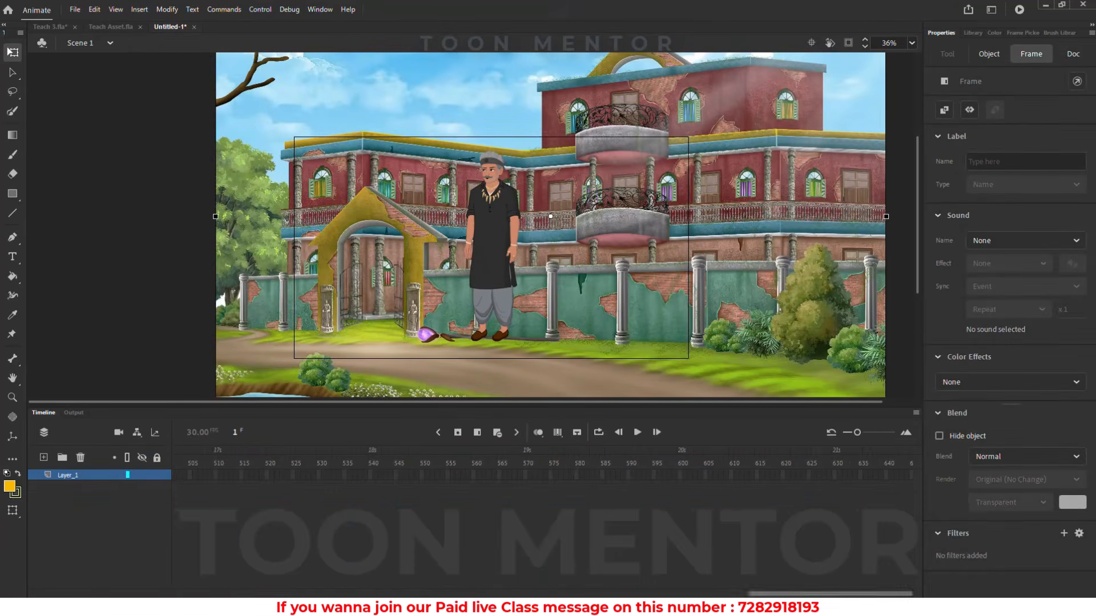
{"action": "left_click", "coordinate": [907, 476]}
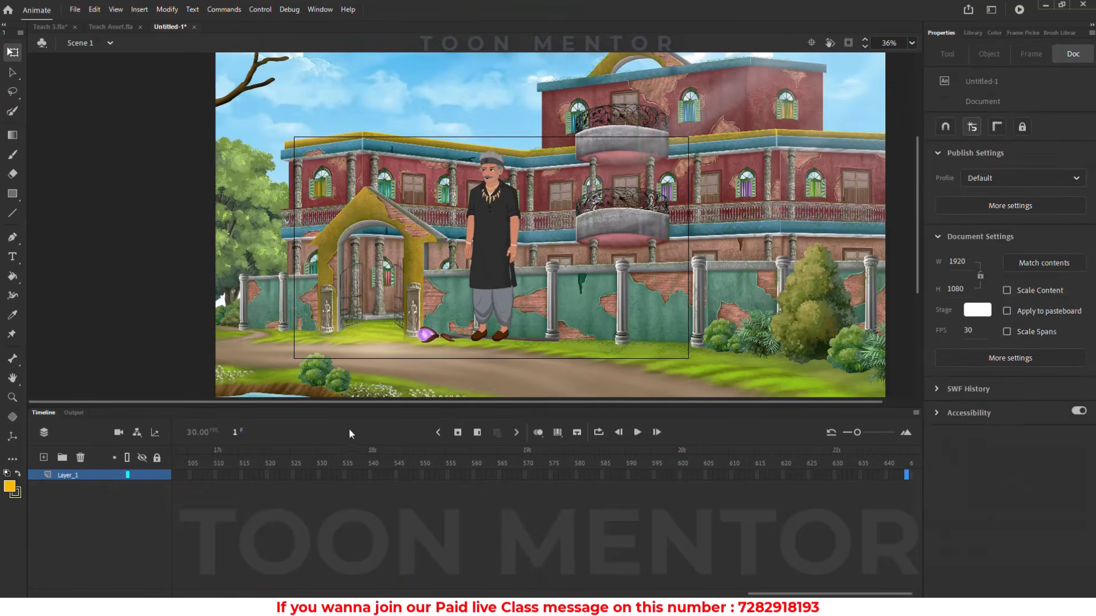
{"action": "left_click", "coordinate": [478, 432]}
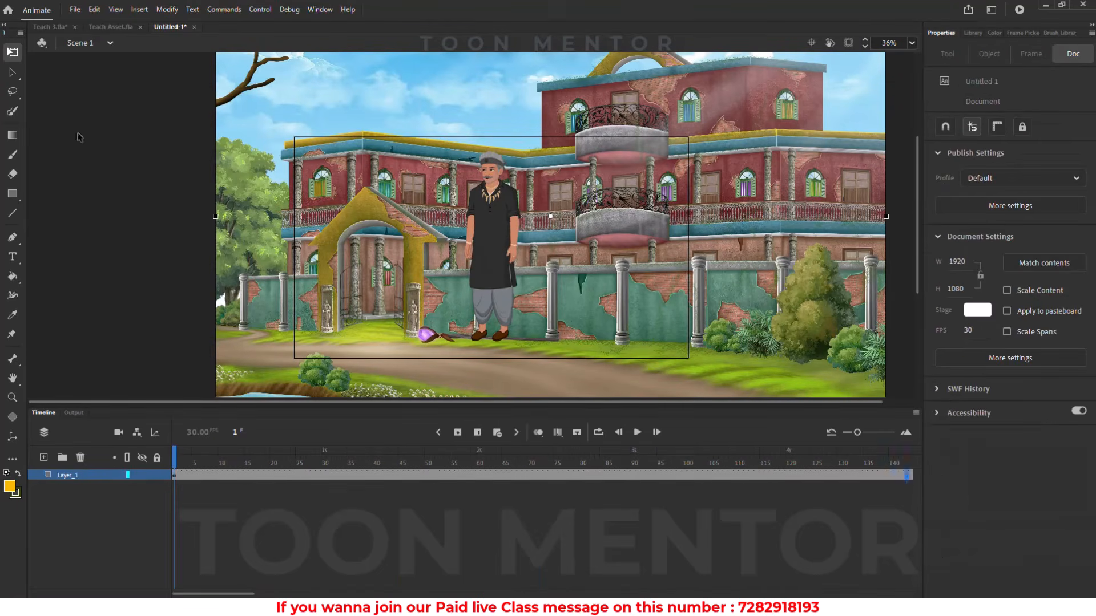
Copy the sound clips Marker 100.mp3 through Marker 103.mp3 from the library of Teach Asset.fla
{"action": "left_click", "coordinate": [112, 27]}
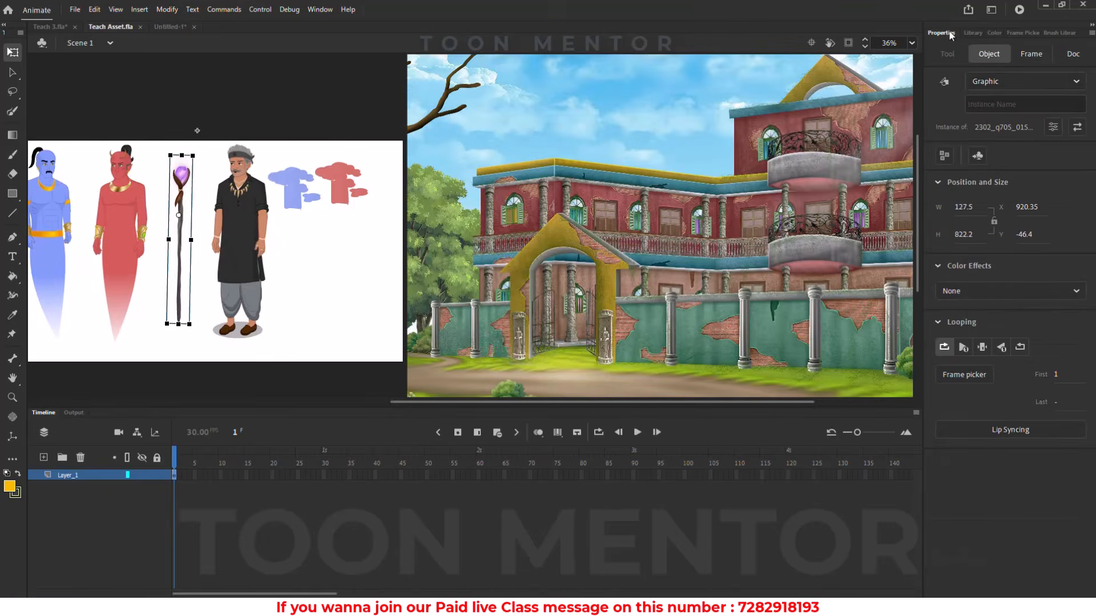
{"action": "left_click", "coordinate": [970, 33]}
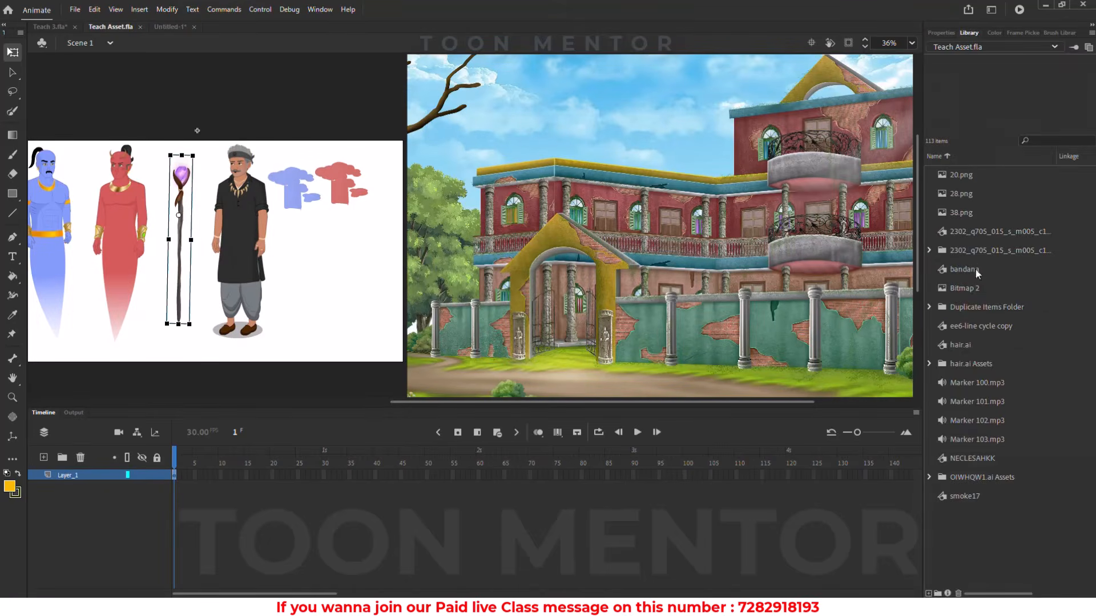
{"action": "left_click", "coordinate": [981, 389]}
{"action": "left_click", "coordinate": [983, 402]}
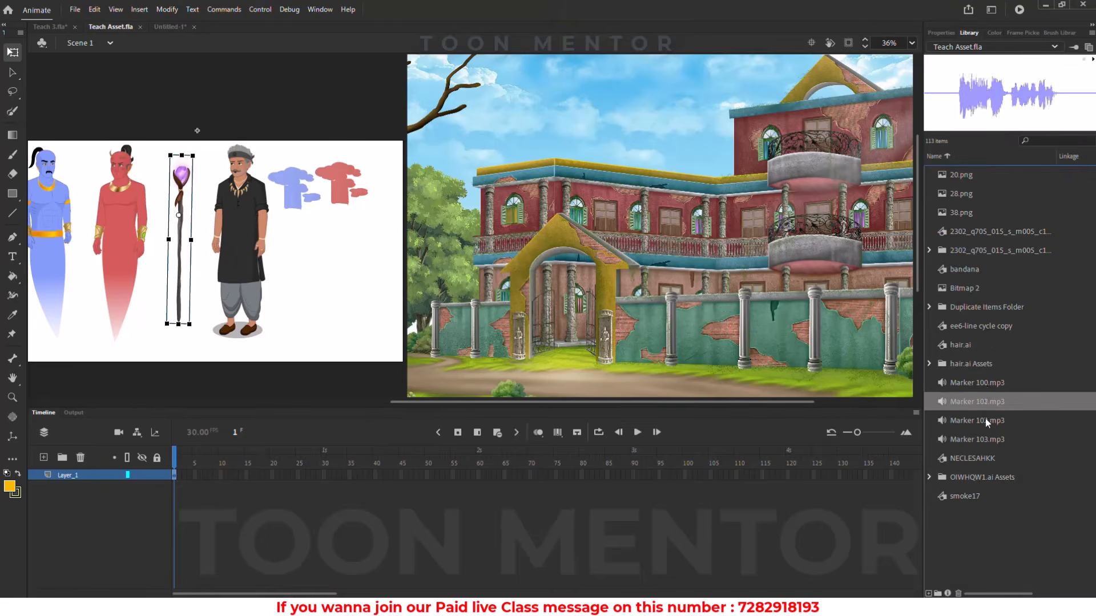
{"action": "left_click", "coordinate": [985, 420]}
{"action": "left_click", "coordinate": [987, 438]}
{"action": "left_click", "coordinate": [989, 382], "text": "shift"}
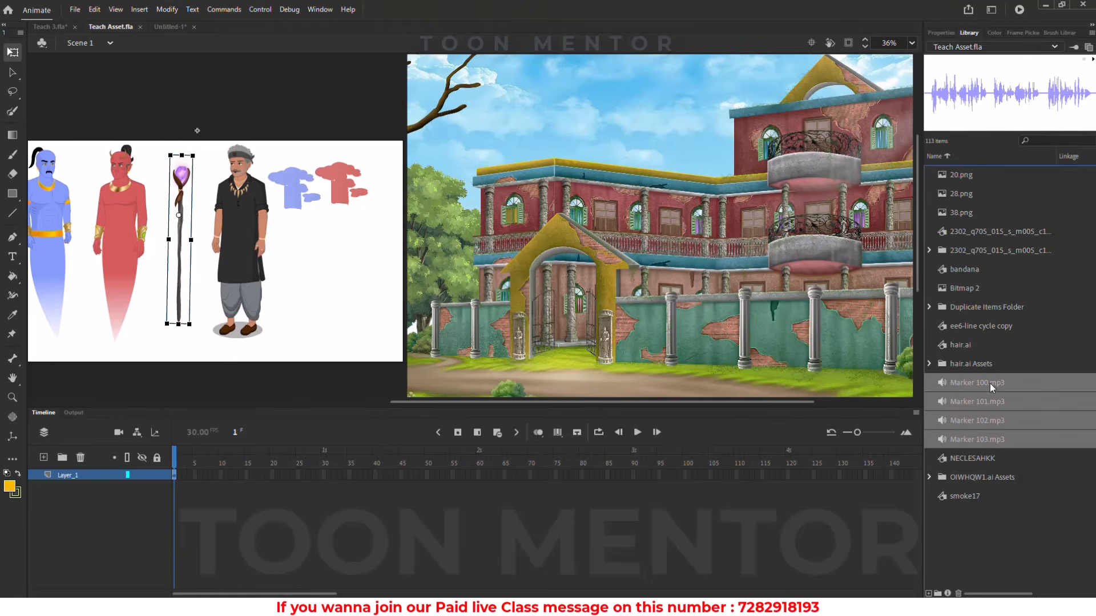
{"action": "right_click", "coordinate": [990, 388]}
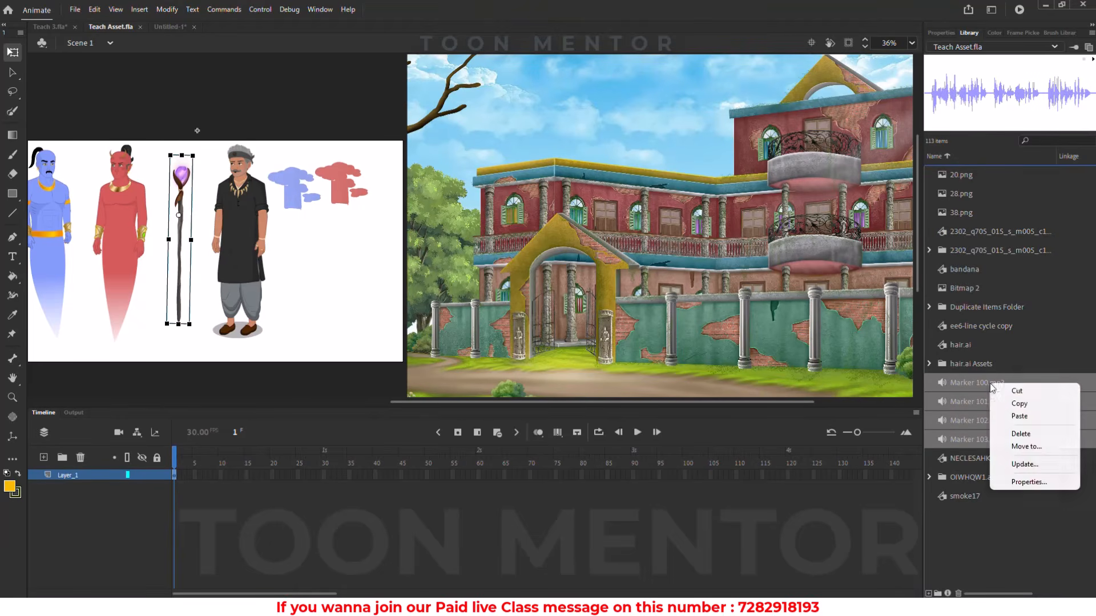
{"action": "left_click", "coordinate": [1007, 404]}
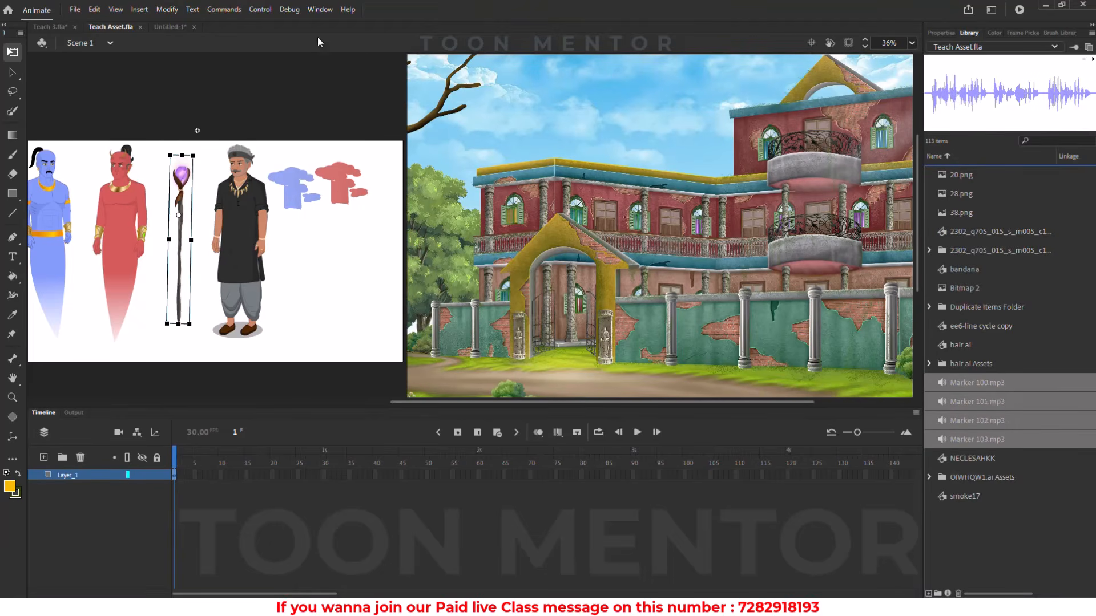
Switch to Untitled-1 and paste the four copied sound clips into its library
{"action": "left_click", "coordinate": [167, 27]}
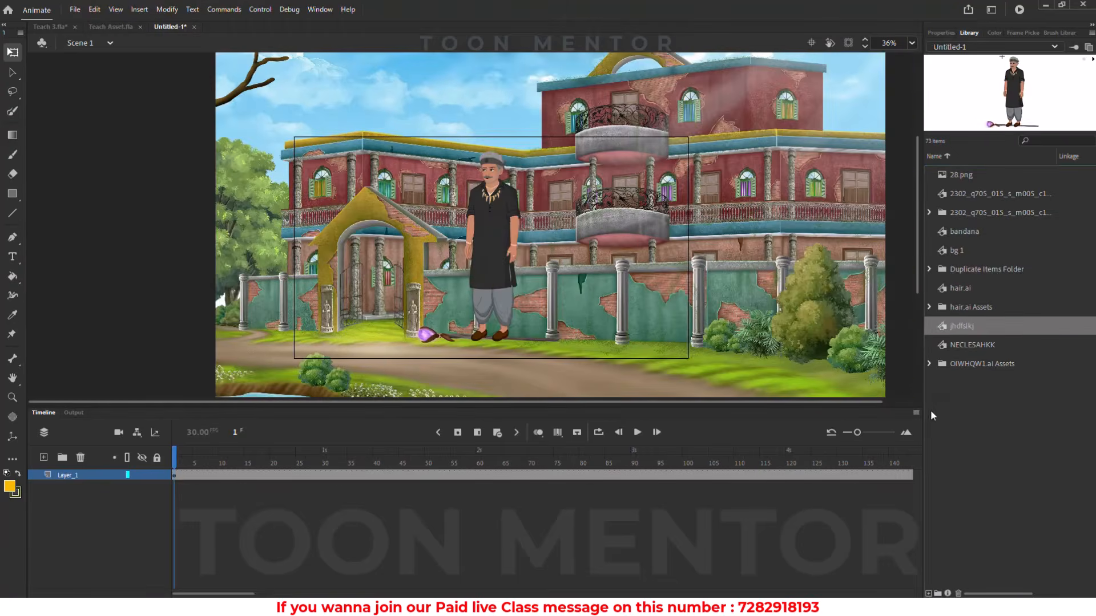
{"action": "right_click", "coordinate": [977, 423]}
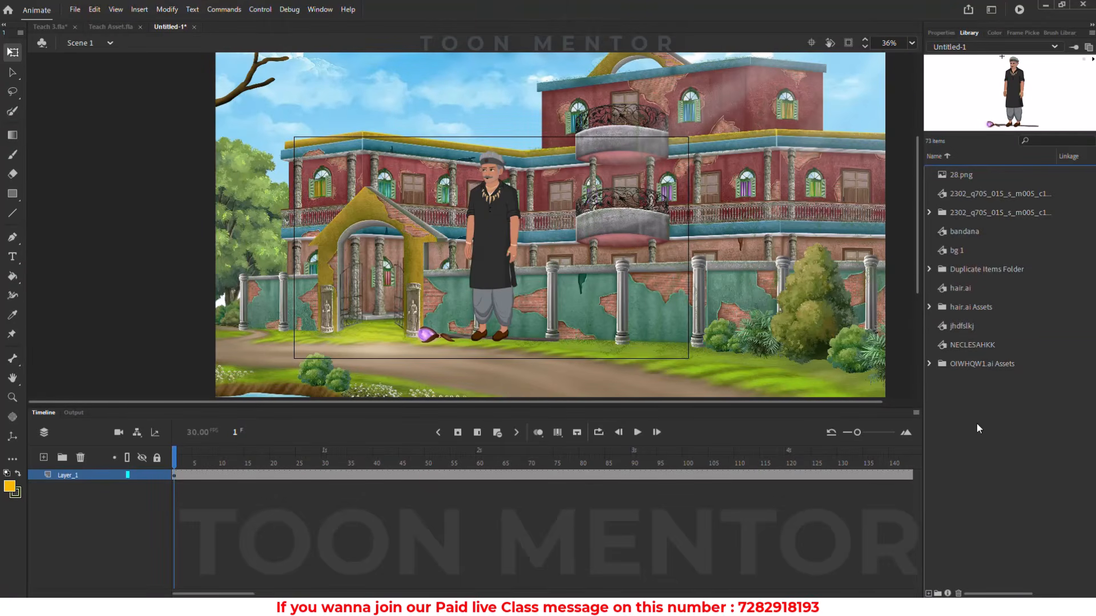
{"action": "left_click", "coordinate": [983, 431]}
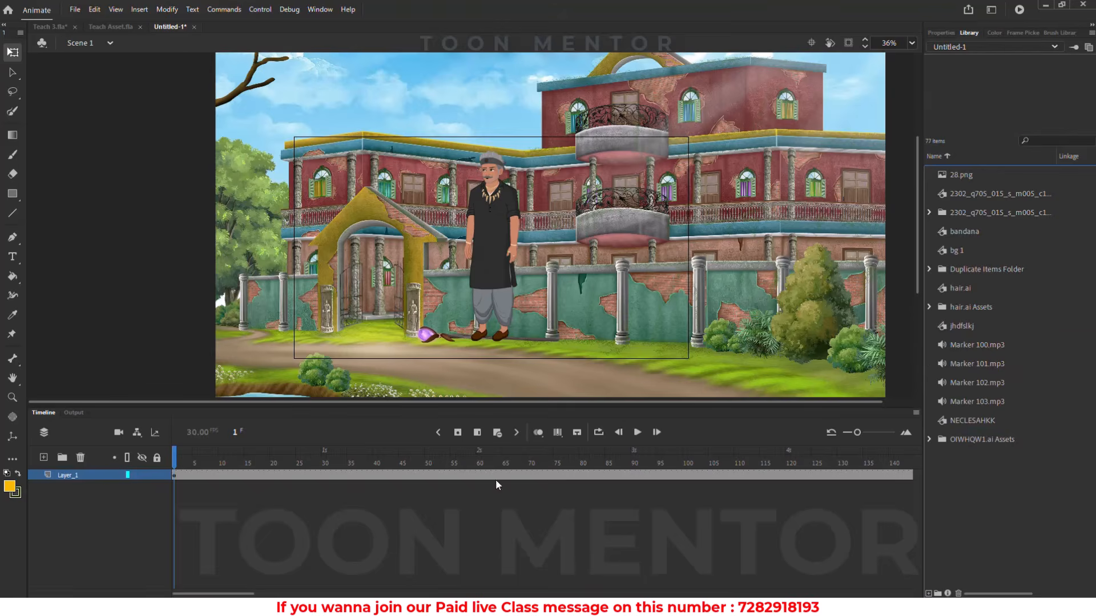
Add a new layer above Layer_1 in Scene 1 and assign the sound Marker 100.mp3 to its frames
{"action": "left_click", "coordinate": [938, 33]}
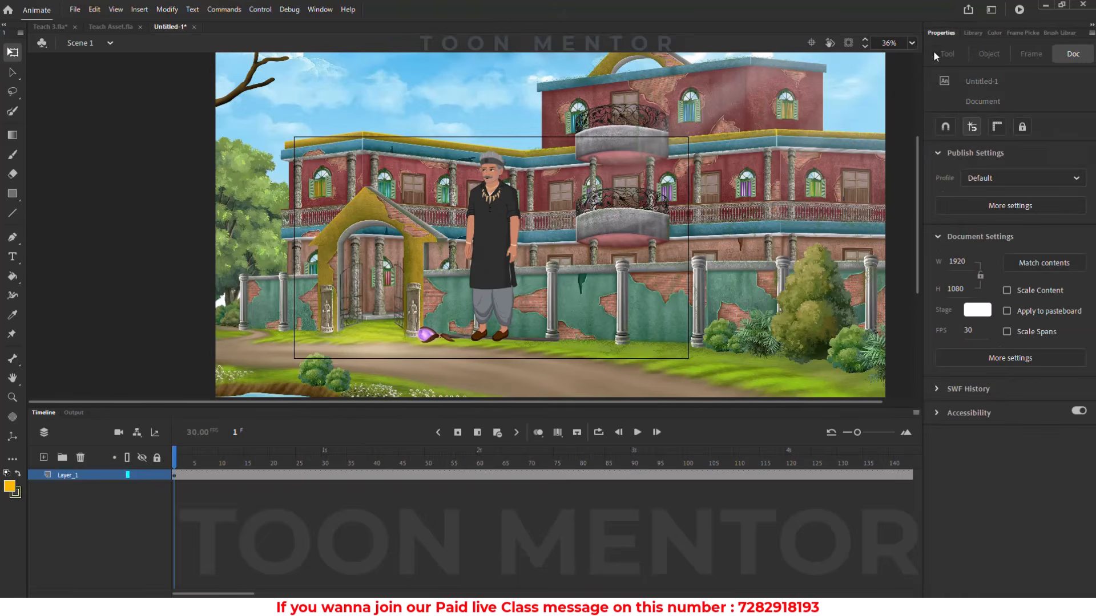
{"action": "left_click", "coordinate": [44, 457]}
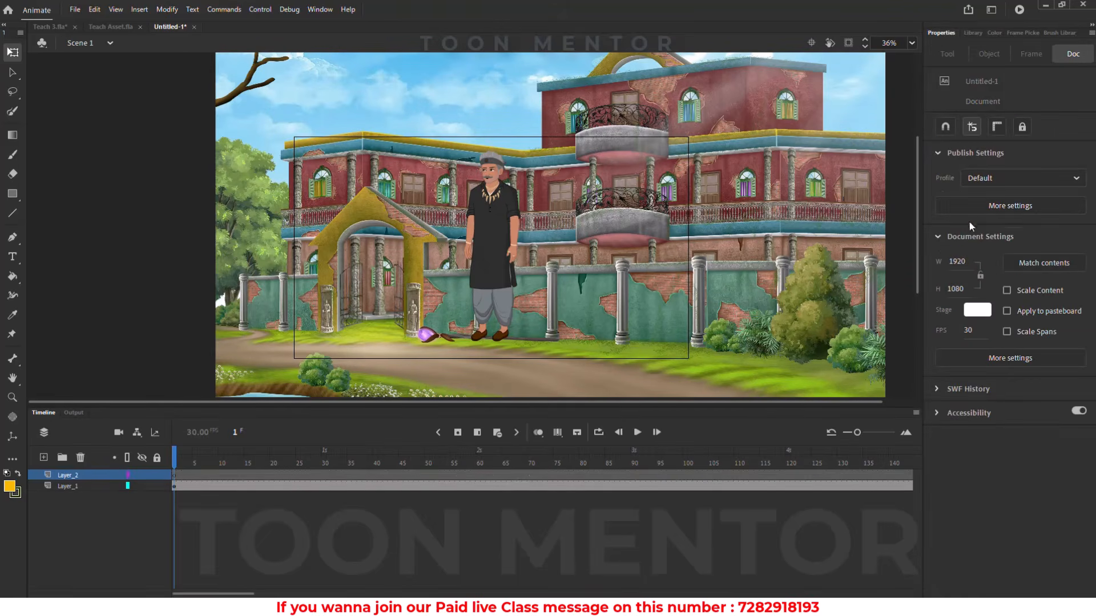
{"action": "left_click", "coordinate": [180, 475]}
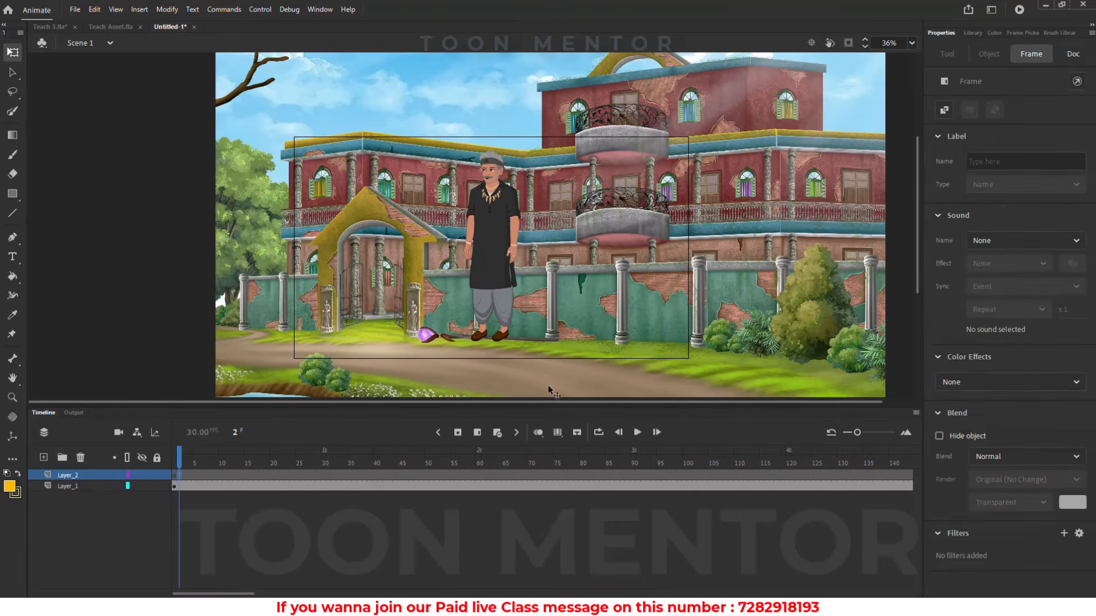
{"action": "left_click", "coordinate": [1009, 237]}
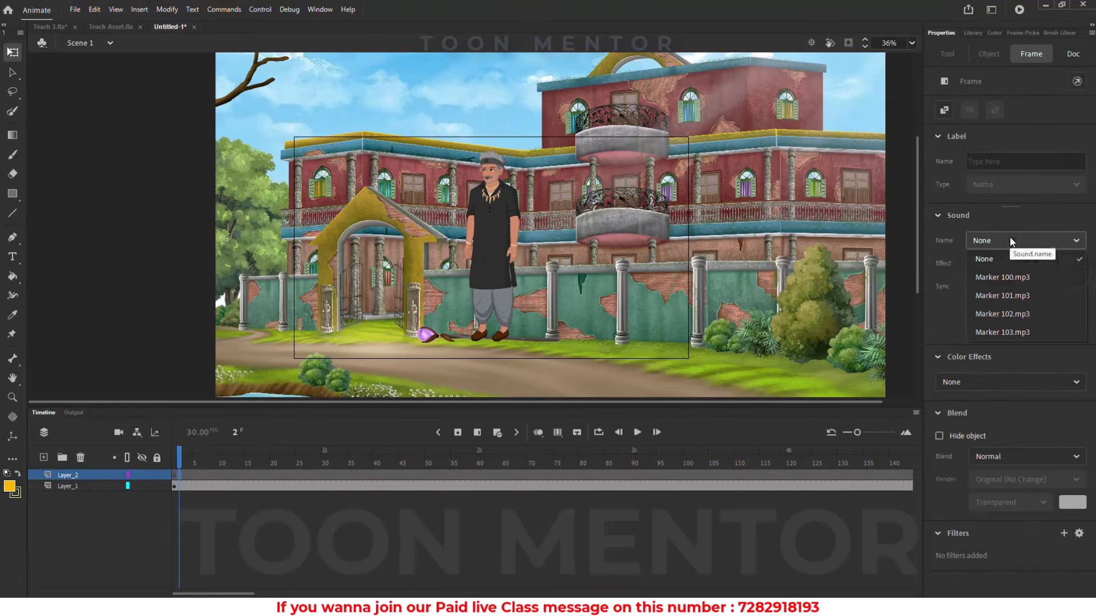
{"action": "left_click", "coordinate": [1009, 279]}
Play the scene with the voice clip, replay it from the start, and park the playhead at frame 52
{"action": "key", "text": "Return"}
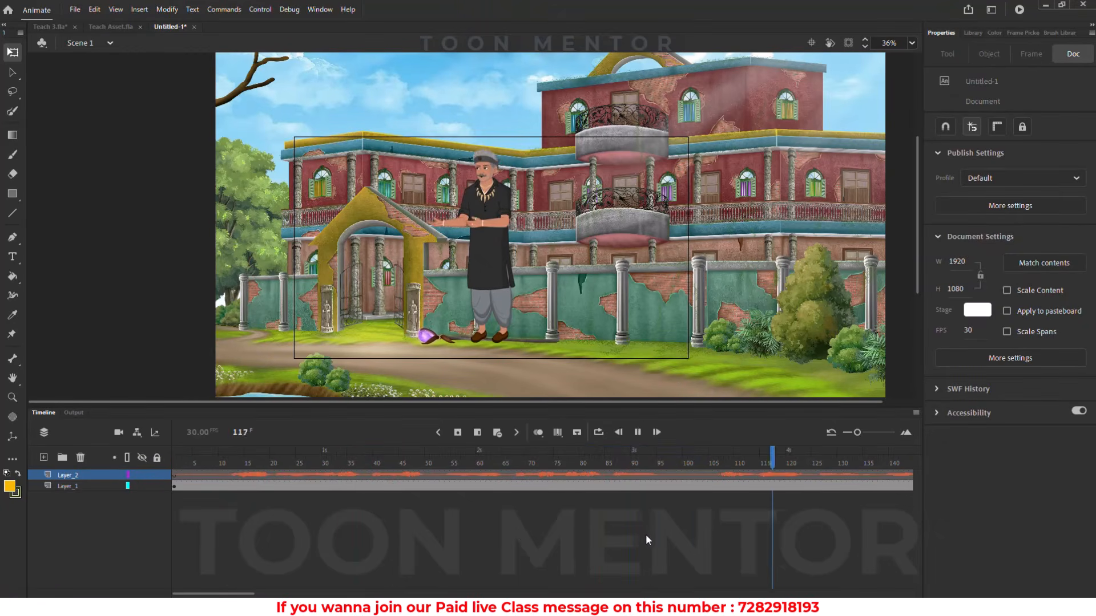
{"action": "key", "text": "Return"}
{"action": "left_click_drag", "start_coordinate": [184, 454], "coordinate": [12, 443]}
{"action": "key", "text": "Return"}
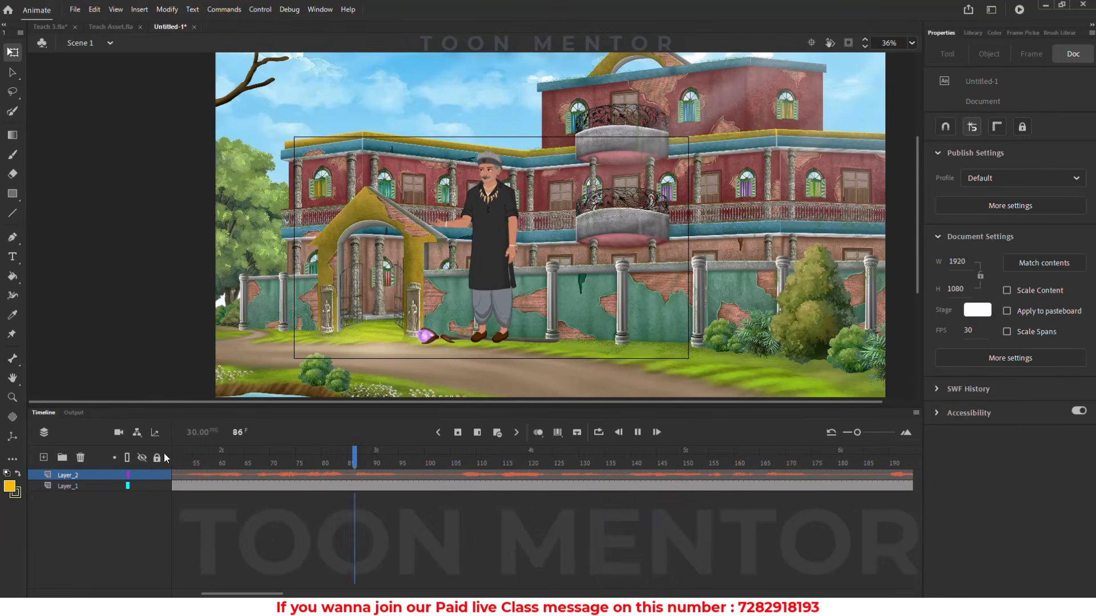
{"action": "left_click", "coordinate": [176, 455]}
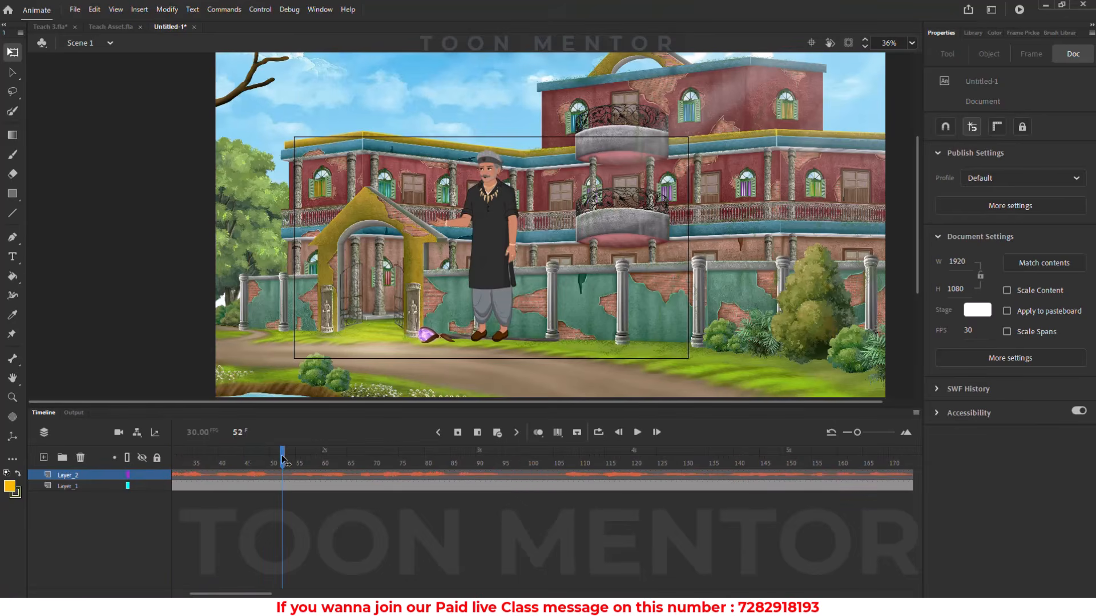
In bg 1, add a Layer_2 keyframe at frame 52 starting the man's graphic at frame 1, and delete him from the preceding frames
{"action": "double_click", "coordinate": [487, 245]}
{"action": "left_click", "coordinate": [476, 432]}
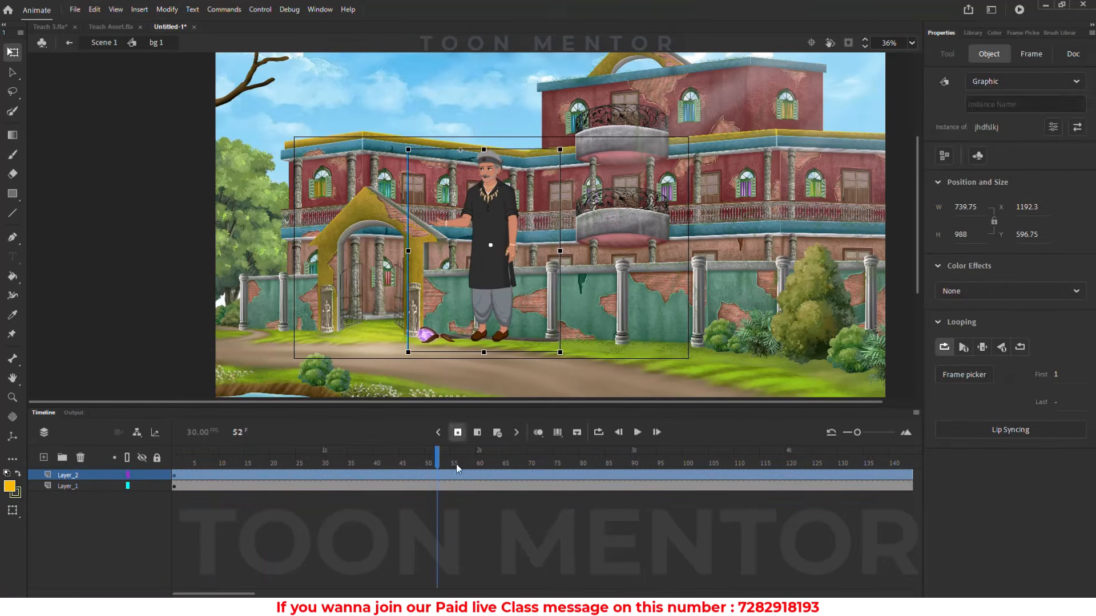
{"action": "left_click", "coordinate": [481, 503]}
{"action": "left_click", "coordinate": [501, 279]}
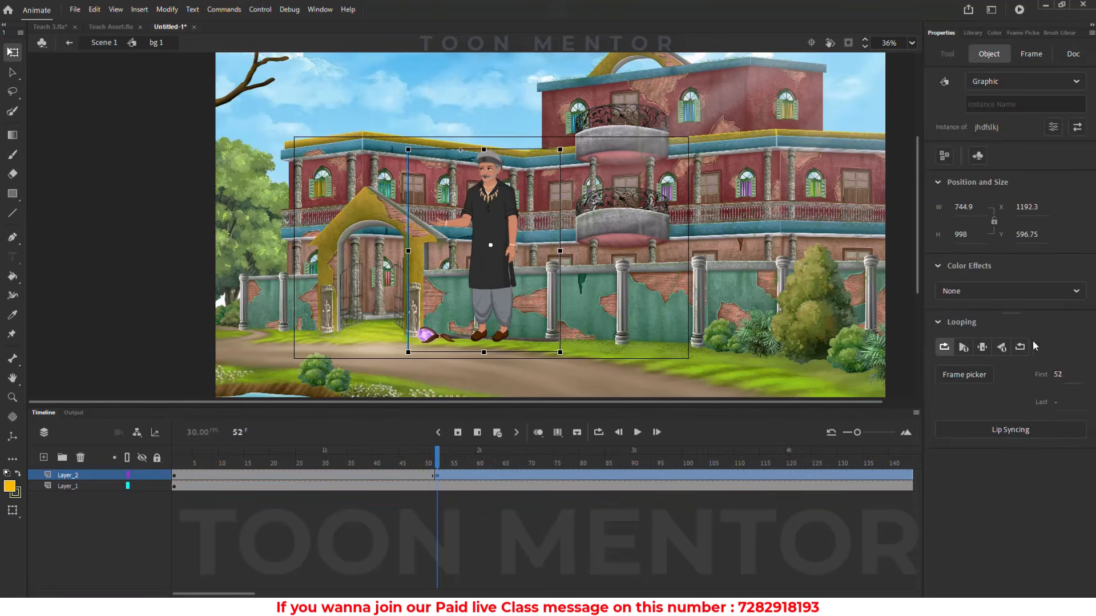
{"action": "left_click_drag", "start_coordinate": [1059, 373], "coordinate": [702, 373]}
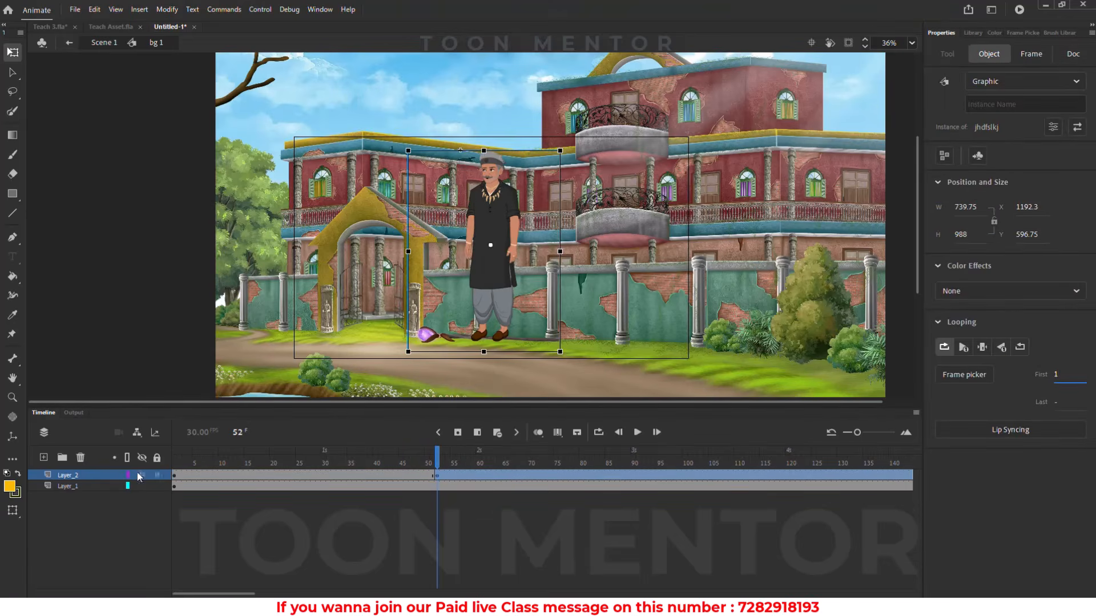
{"action": "left_click", "coordinate": [181, 481]}
{"action": "key", "text": "Delete"}
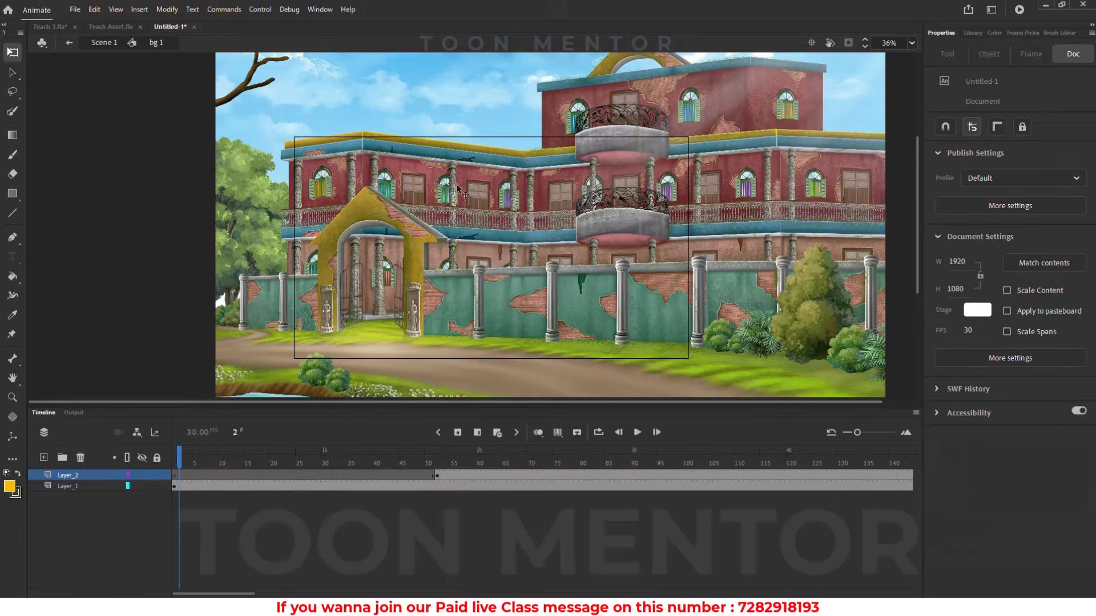
Inside the man's symbol mmang copy 3, clear the gesture keyframes on all layers through frame 147, then select all layers
{"action": "left_click_drag", "start_coordinate": [432, 456], "coordinate": [443, 467]}
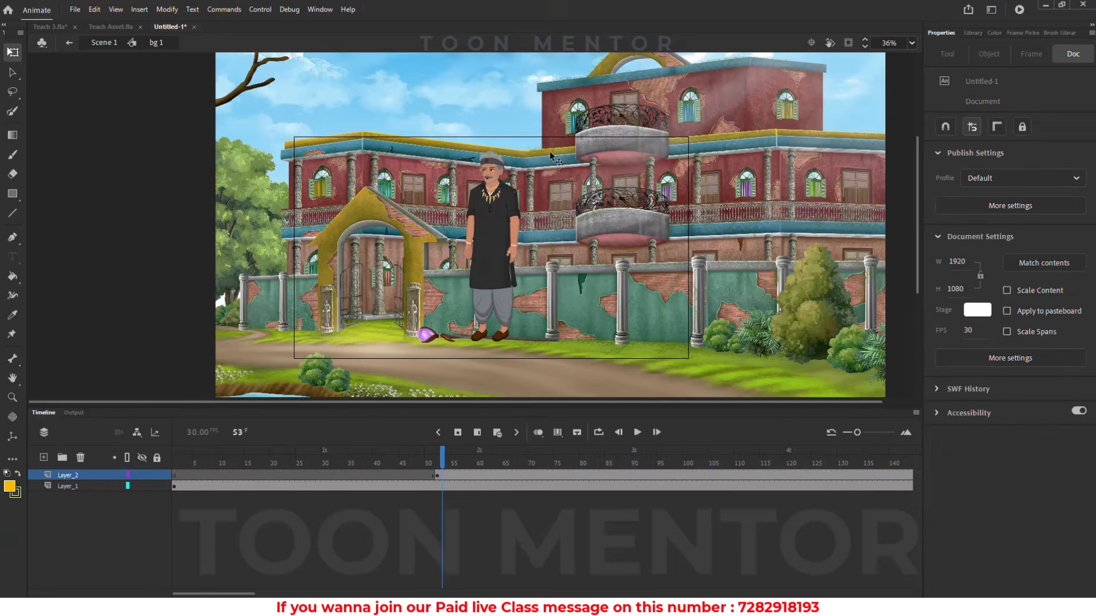
{"action": "double_click", "coordinate": [493, 182]}
{"action": "double_click", "coordinate": [492, 181]}
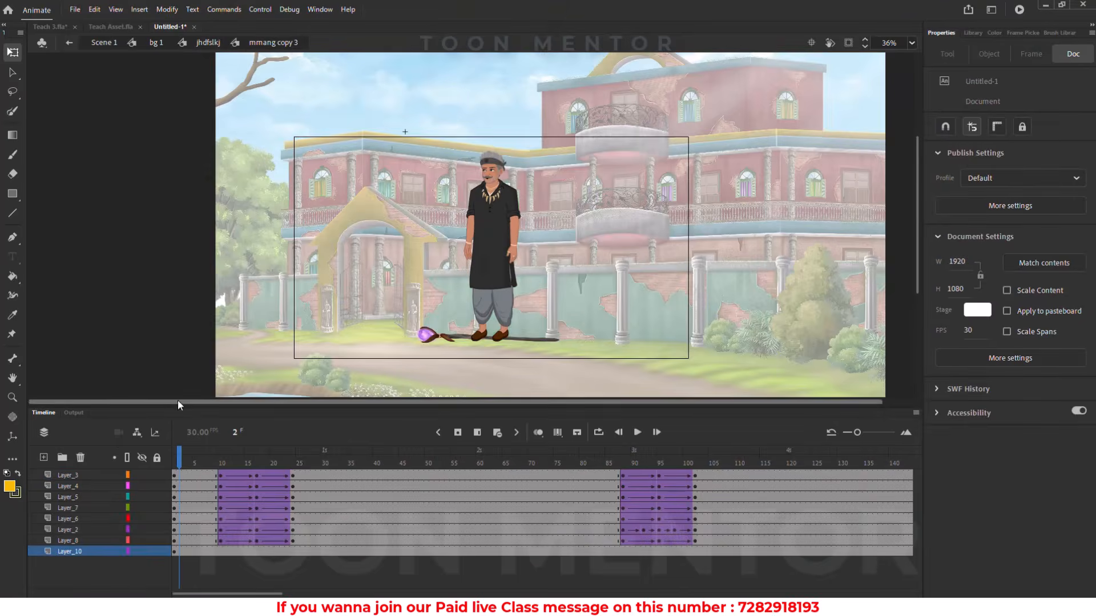
{"action": "left_click_drag", "start_coordinate": [198, 463], "coordinate": [692, 468]}
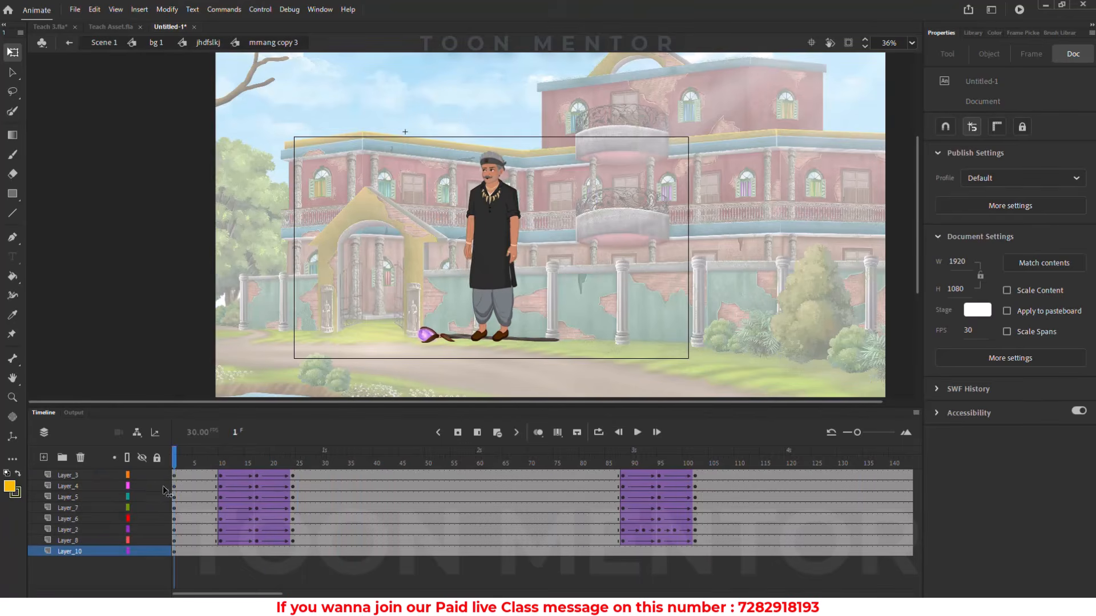
{"action": "left_click_drag", "start_coordinate": [180, 474], "coordinate": [824, 553]}
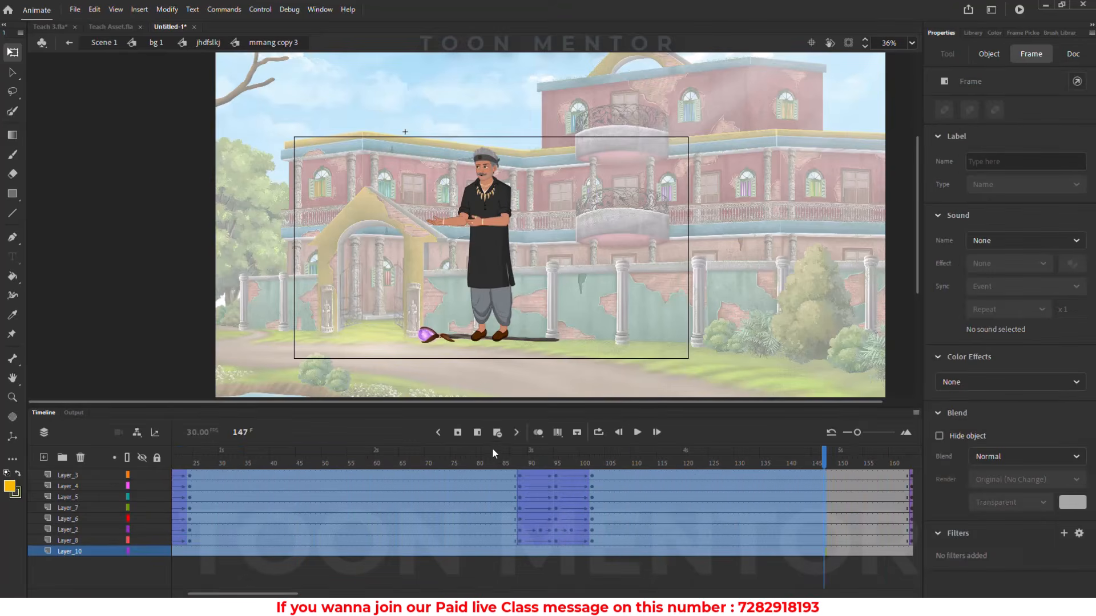
{"action": "left_click", "coordinate": [478, 433]}
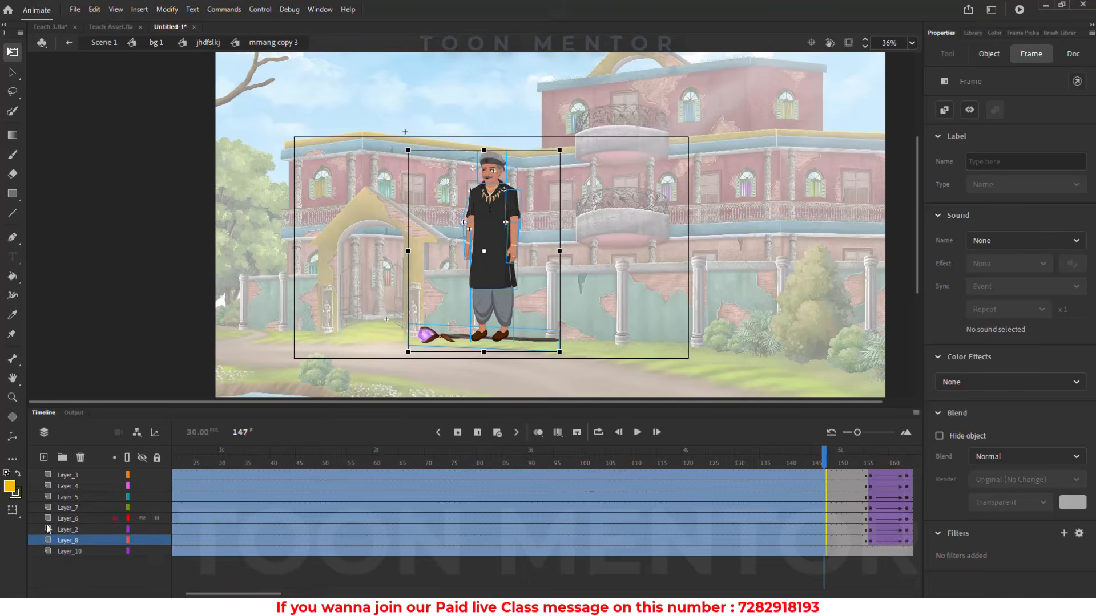
{"action": "left_click", "coordinate": [69, 552]}
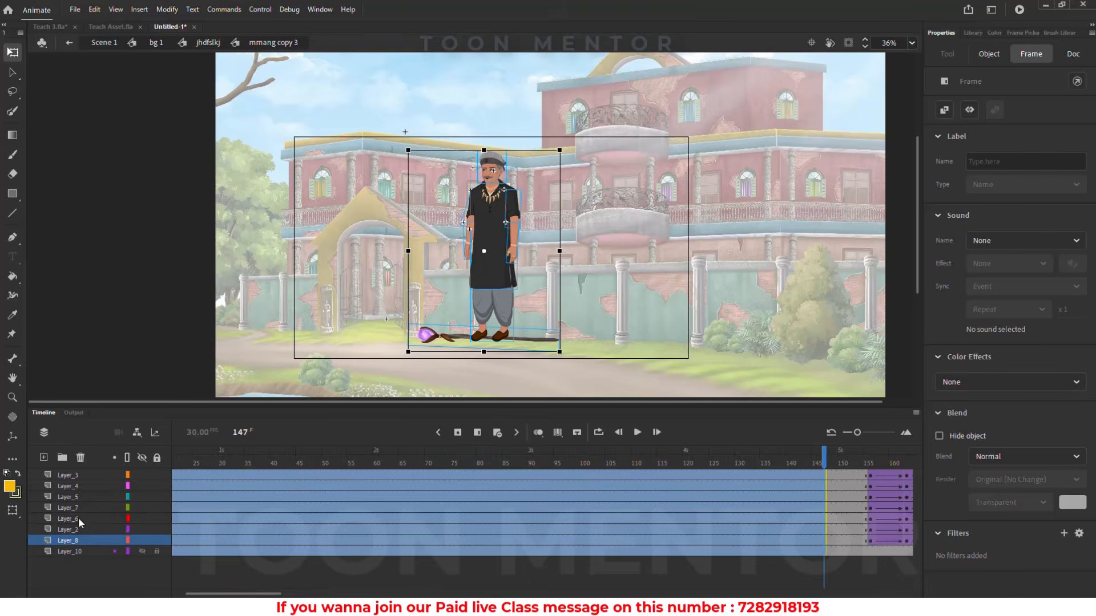
{"action": "left_click", "coordinate": [81, 476], "text": "shift"}
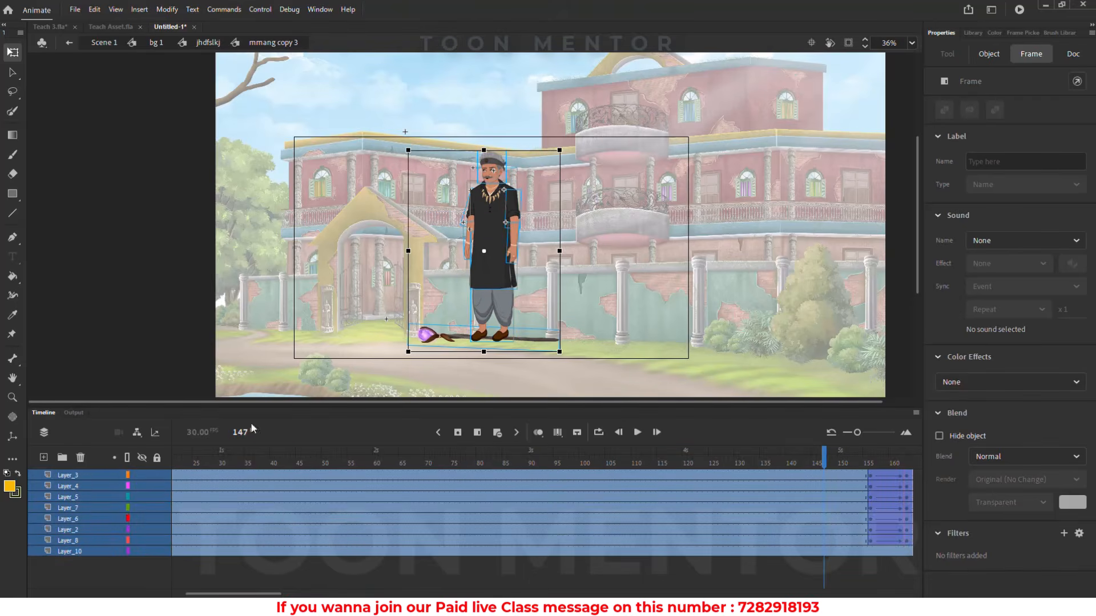
Return to Scene 1 and play the animation with the voice clip from the start
{"action": "left_click", "coordinate": [111, 44]}
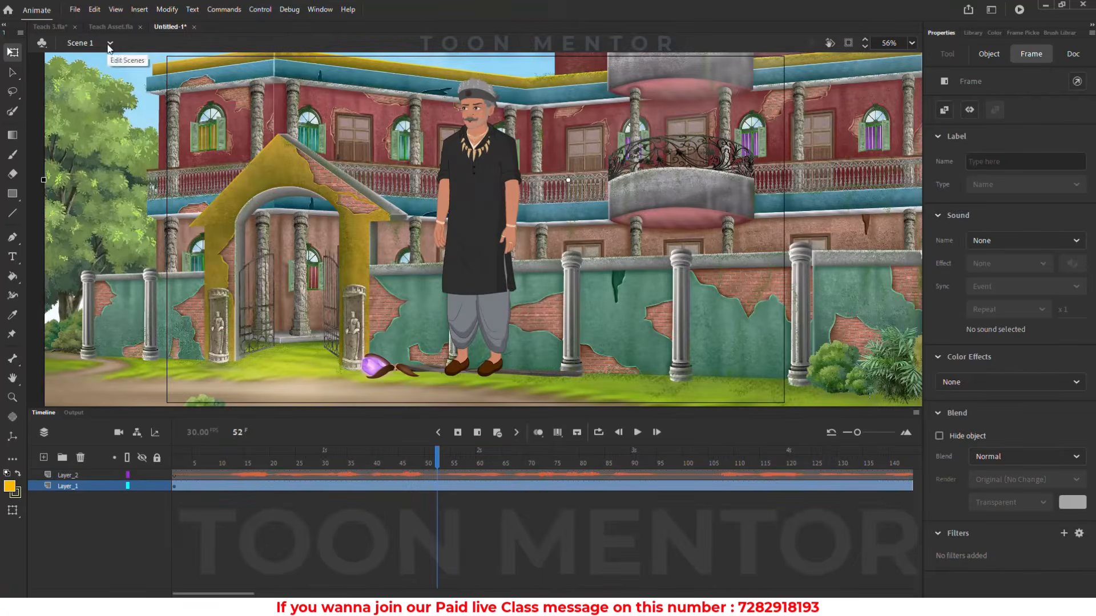
{"action": "left_click_drag", "start_coordinate": [364, 452], "coordinate": [241, 452]}
{"action": "key", "text": "Return"}
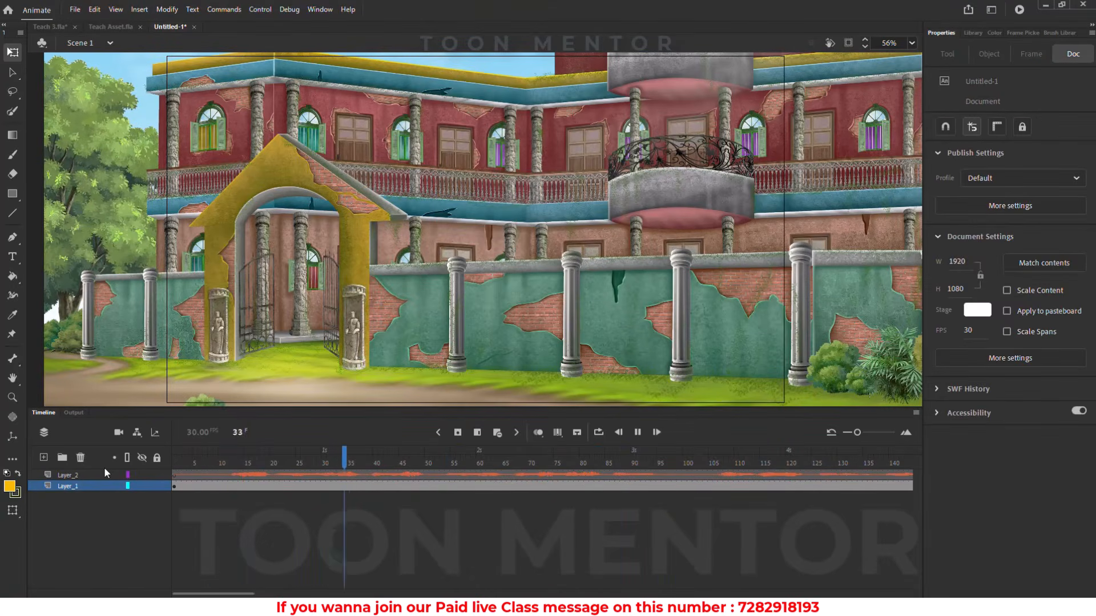
{"action": "key", "text": "Return"}
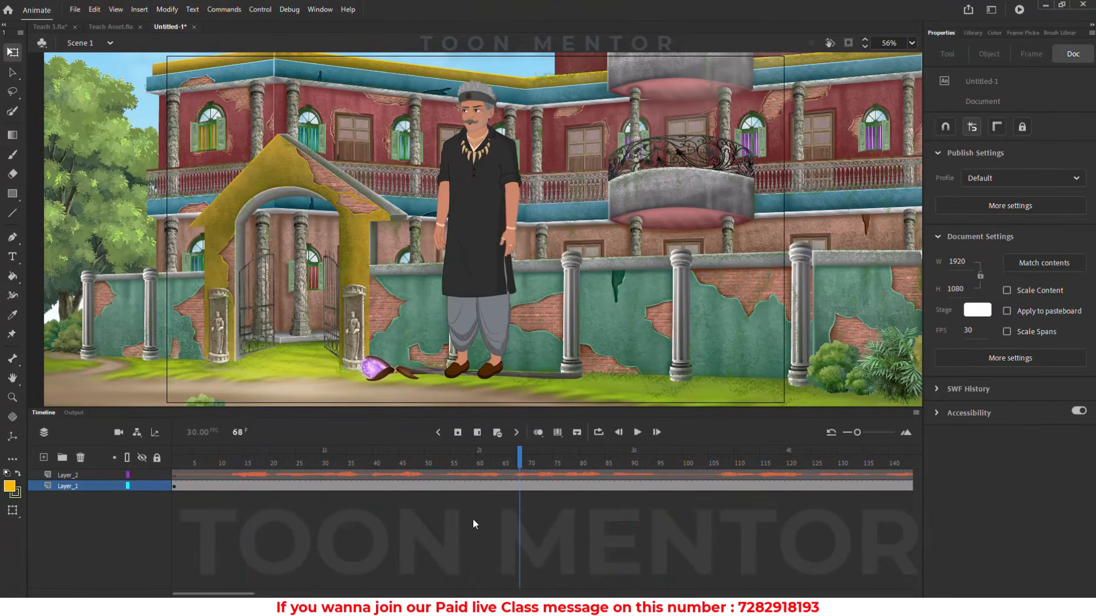
In bg 1 at frame 52, scale the man and staff down and move them up in front of the mansion's wall
{"action": "left_click", "coordinate": [494, 463]}
{"action": "left_click", "coordinate": [487, 303]}
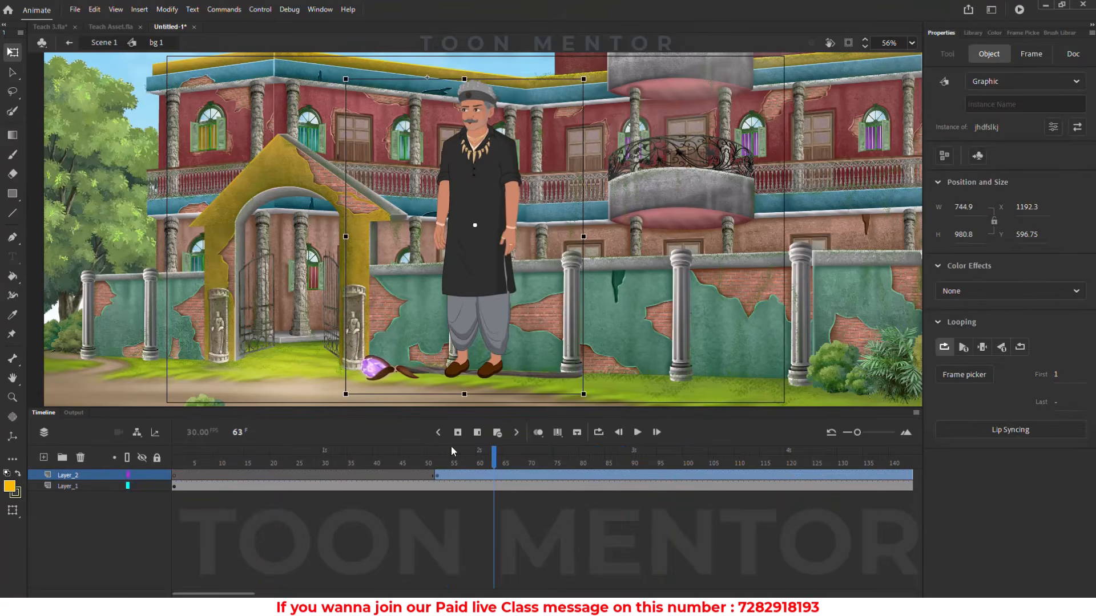
{"action": "left_click", "coordinate": [439, 461]}
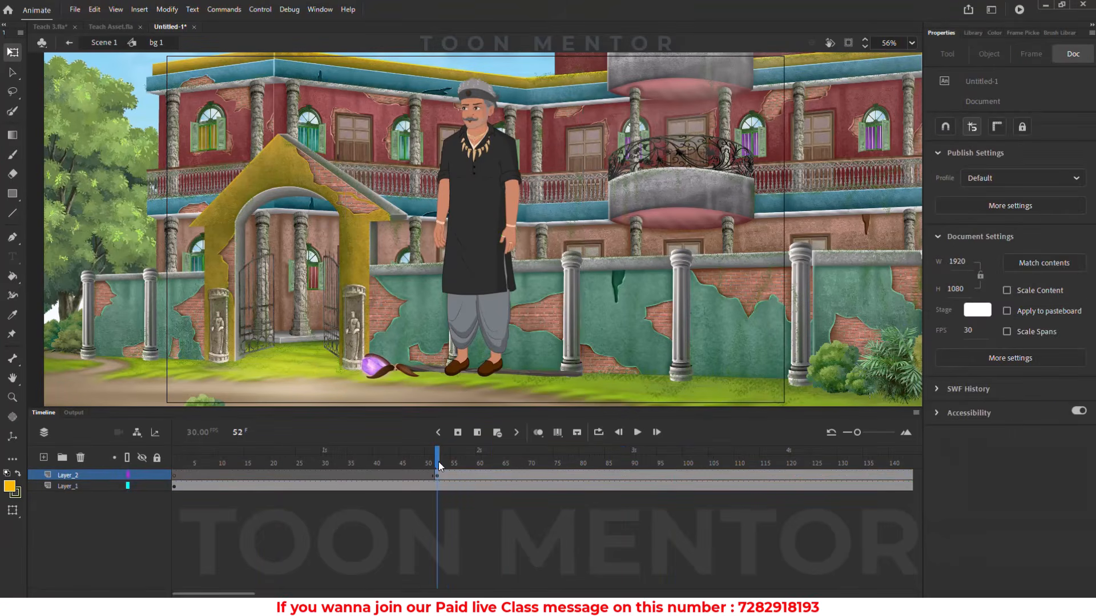
{"action": "left_click", "coordinate": [528, 112]}
{"action": "left_click_drag", "start_coordinate": [582, 77], "coordinate": [534, 165]}
{"action": "left_click_drag", "start_coordinate": [472, 246], "coordinate": [574, 227]}
Shift the background image 28.png left and up in bg 1, and add a Blur filter of 6 to its Layer_1 frame
{"action": "left_click", "coordinate": [485, 354]}
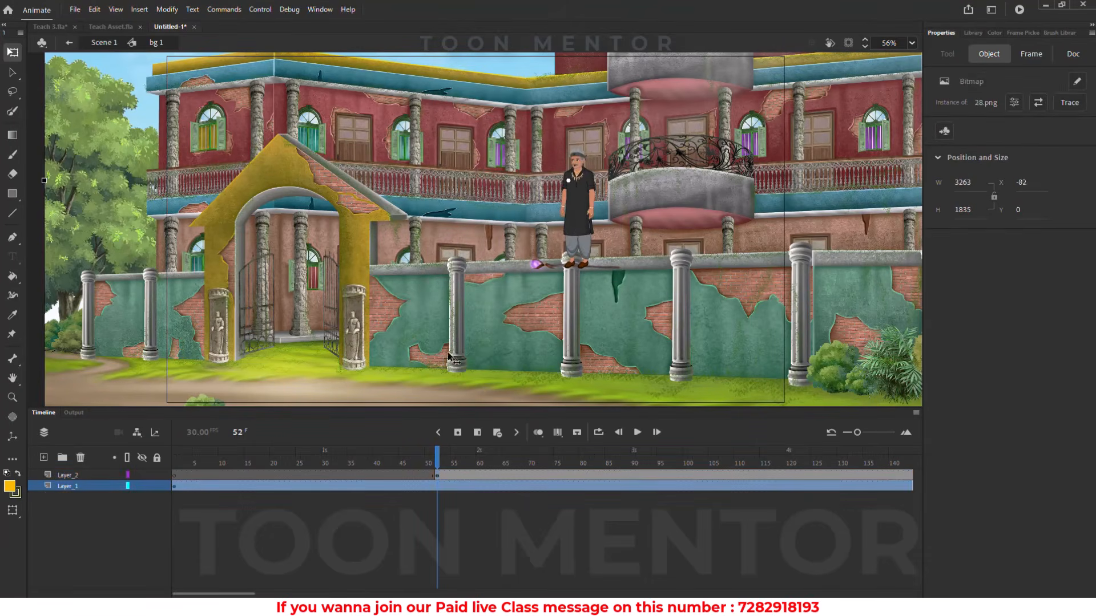
{"action": "left_click_drag", "start_coordinate": [448, 357], "coordinate": [412, 342]}
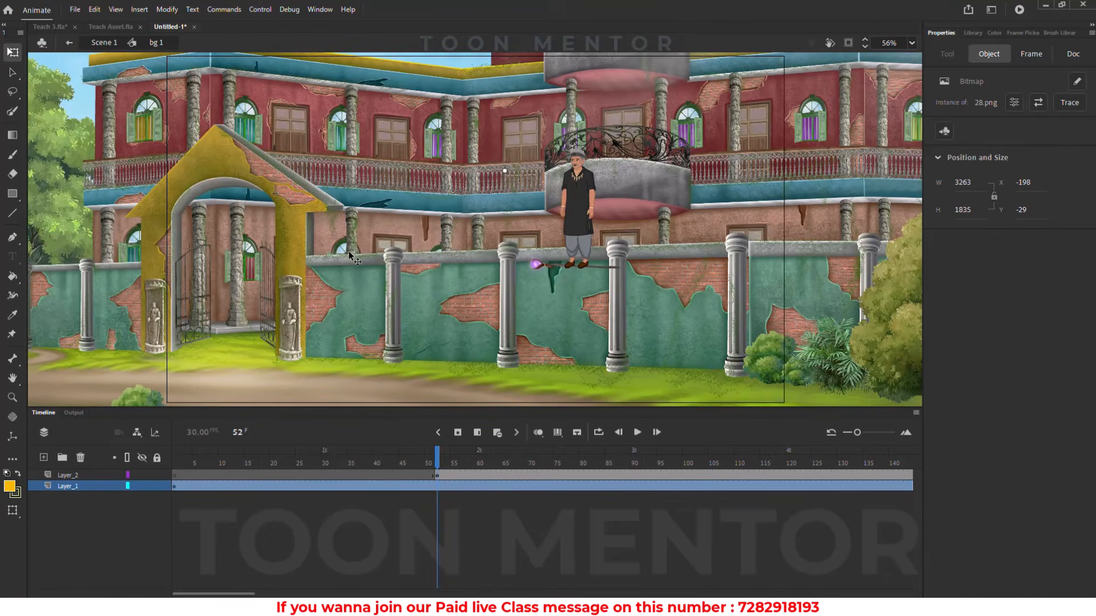
{"action": "left_click", "coordinate": [1032, 54]}
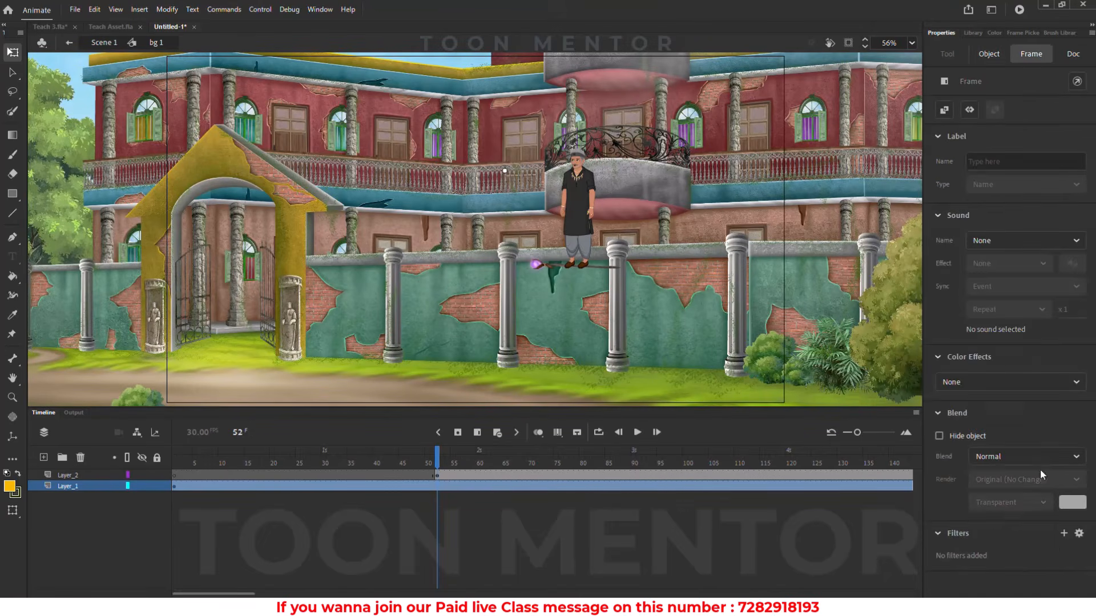
{"action": "left_click", "coordinate": [1063, 533]}
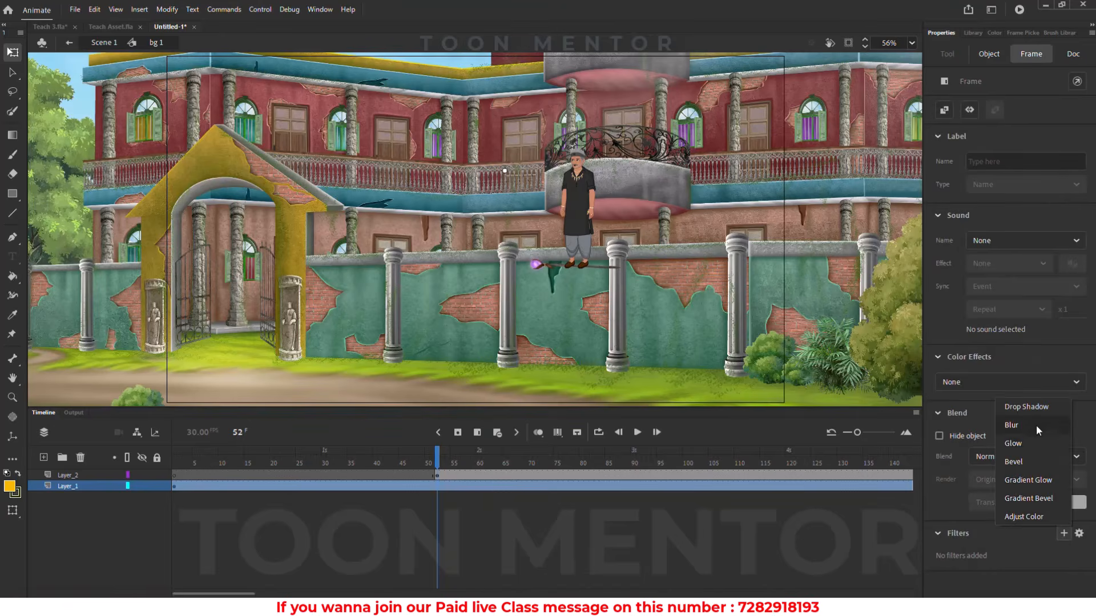
{"action": "left_click", "coordinate": [1030, 425]}
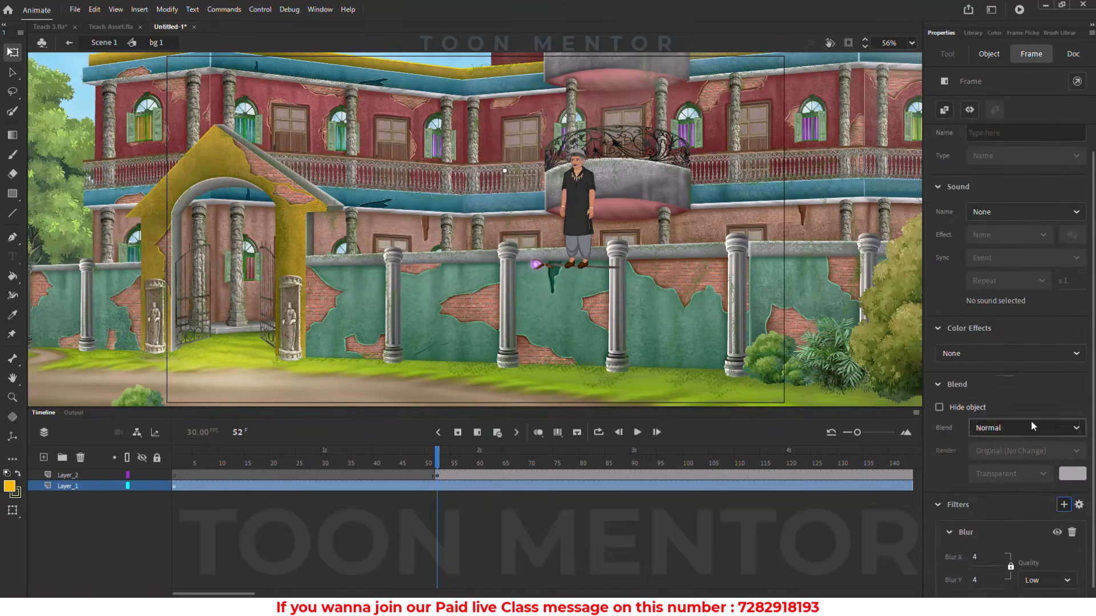
{"action": "left_click", "coordinate": [974, 558]}
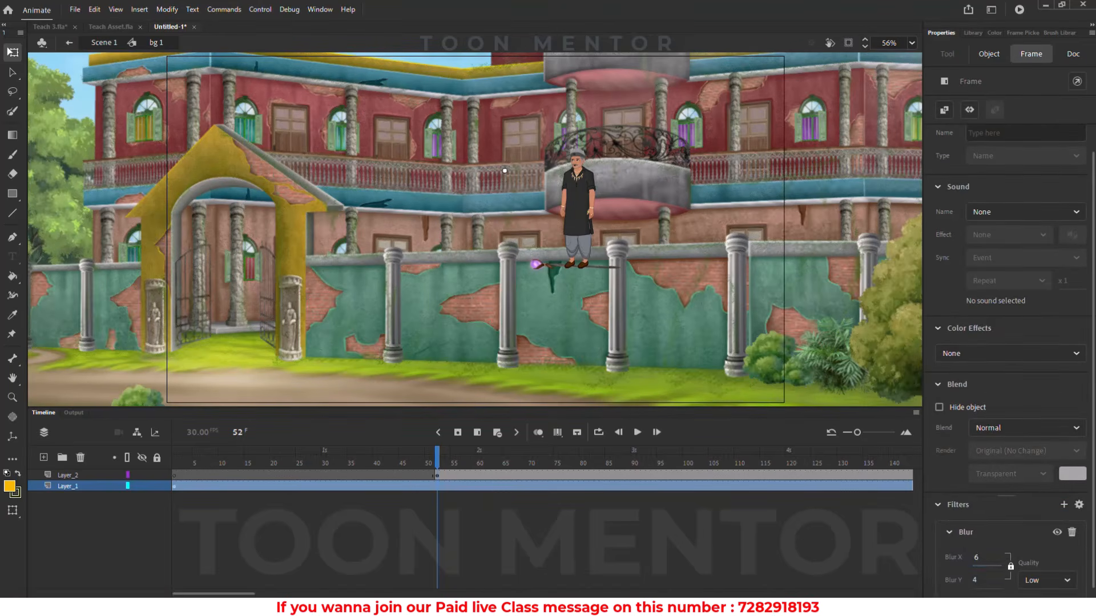
{"action": "type", "text": "6"}
{"action": "key", "text": "Return"}
Return to Scene 1 and reorder the voice clip's Layer_2 below Layer_1
{"action": "left_click", "coordinate": [109, 42]}
{"action": "left_click_drag", "start_coordinate": [85, 476], "coordinate": [60, 491]}
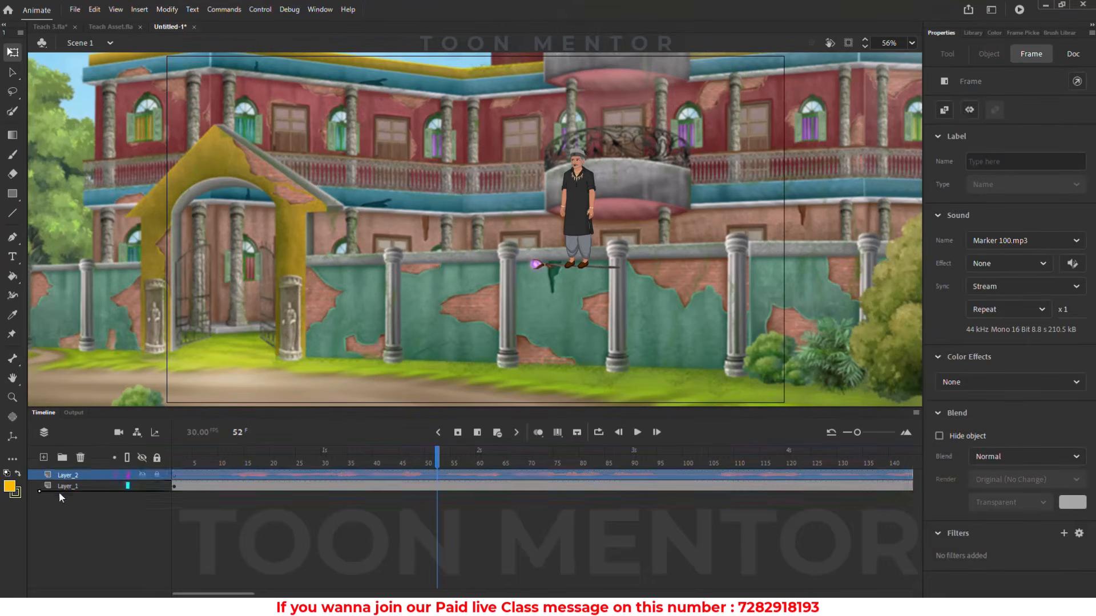
Add a camera to Scene 1, zoom it to 168 %, and pan it to frame the floating man against the balcony
{"action": "left_click", "coordinate": [118, 433]}
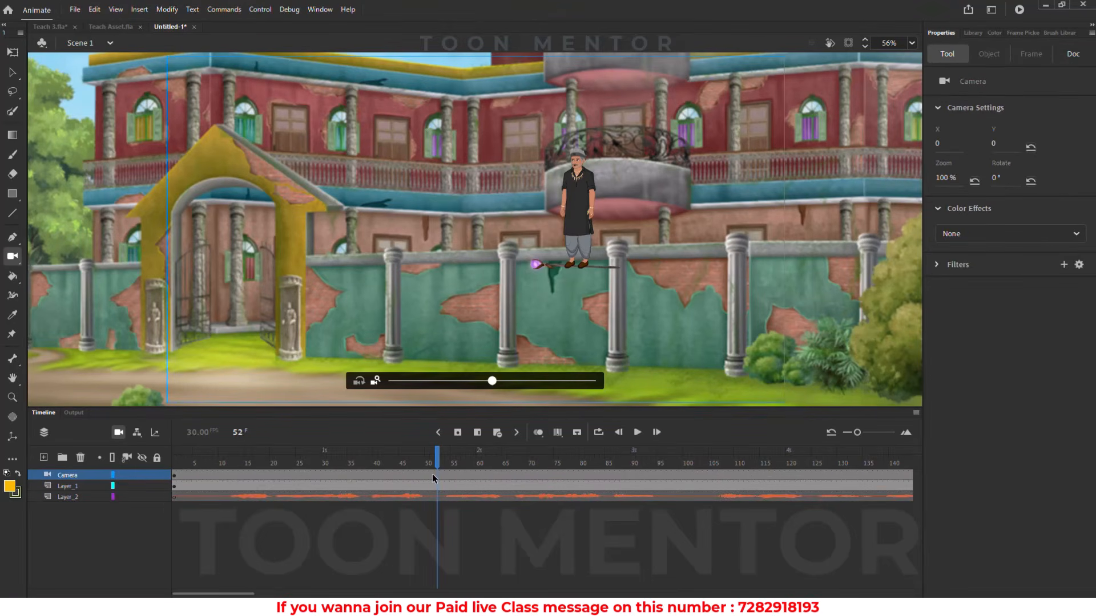
{"action": "left_click_drag", "start_coordinate": [492, 380], "coordinate": [577, 380]}
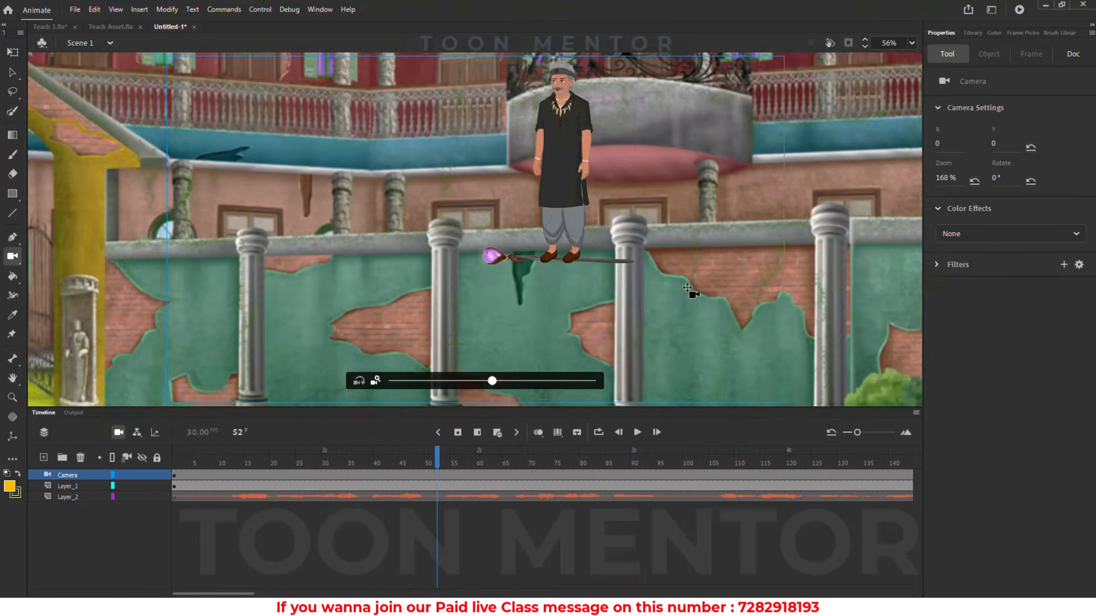
{"action": "left_click_drag", "start_coordinate": [687, 288], "coordinate": [743, 195]}
{"action": "left_click", "coordinate": [12, 53]}
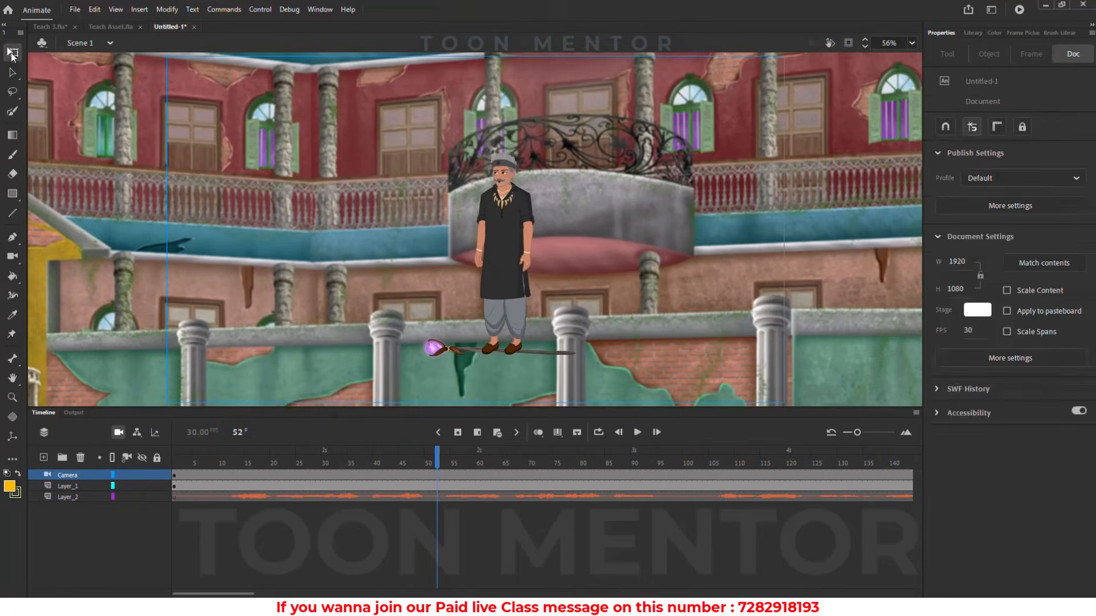
Inside bg 1, insert keyframes for the man on Layer_2 at frames 57 and 62
{"action": "double_click", "coordinate": [520, 293]}
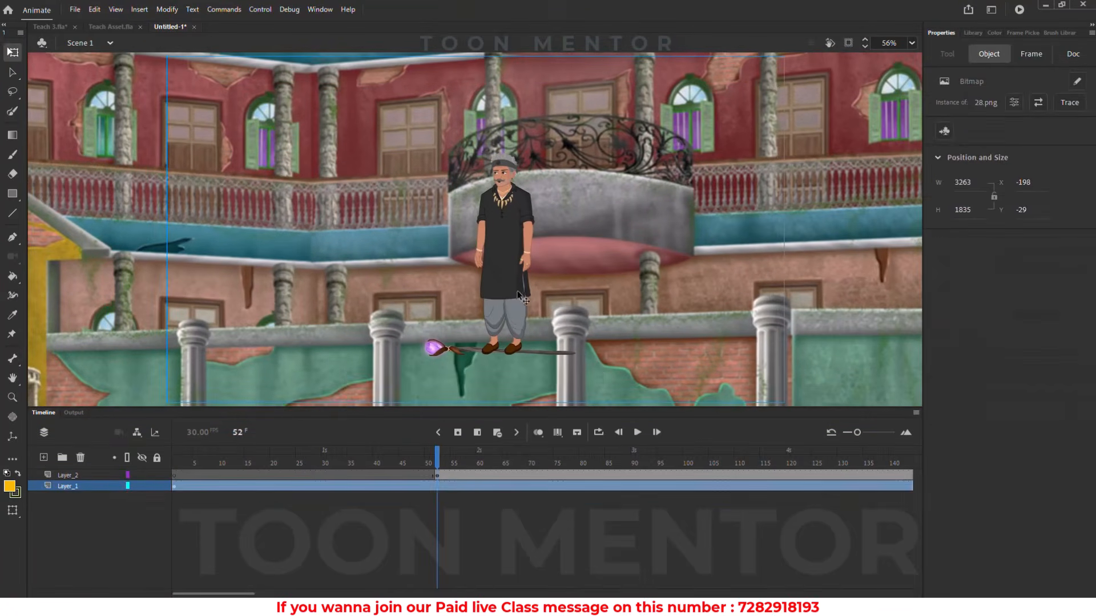
{"action": "left_click", "coordinate": [440, 476]}
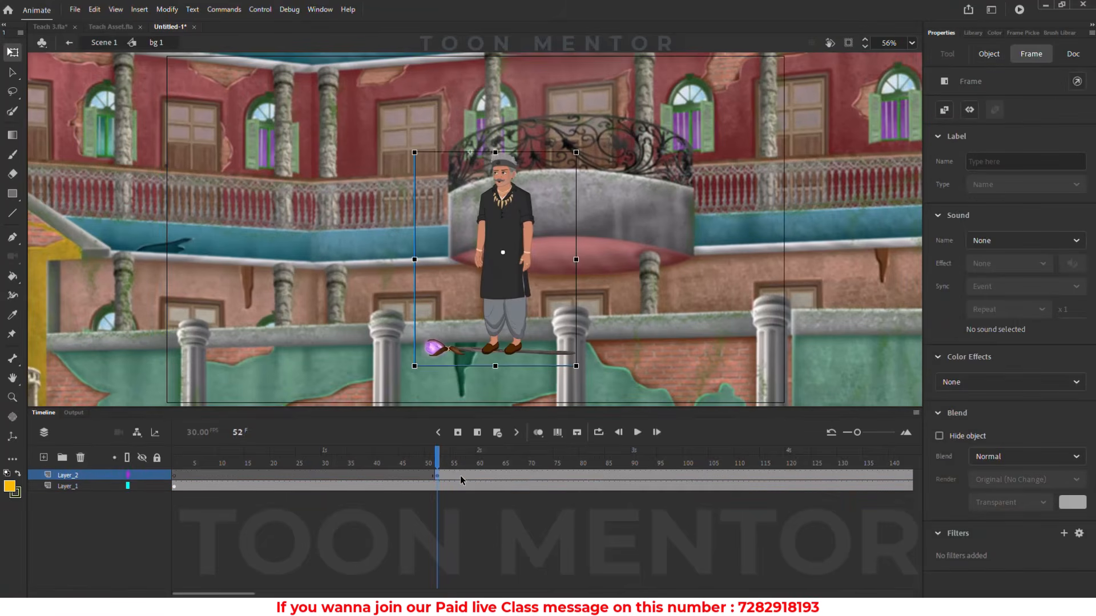
{"action": "left_click", "coordinate": [462, 476]}
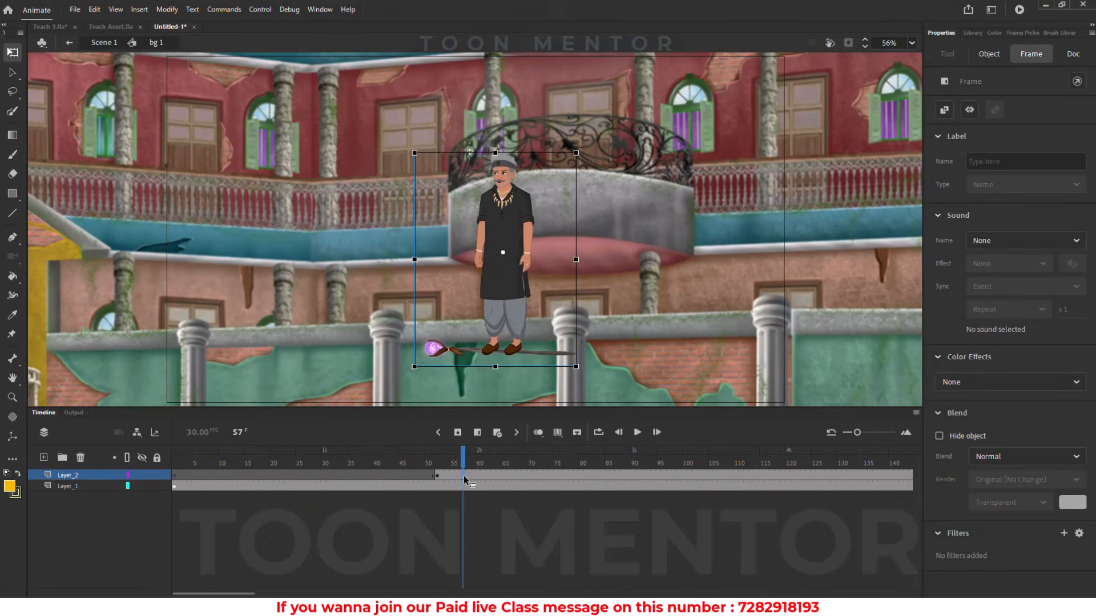
{"action": "left_click", "coordinate": [462, 434]}
{"action": "left_click", "coordinate": [495, 475]}
{"action": "left_click", "coordinate": [488, 475]}
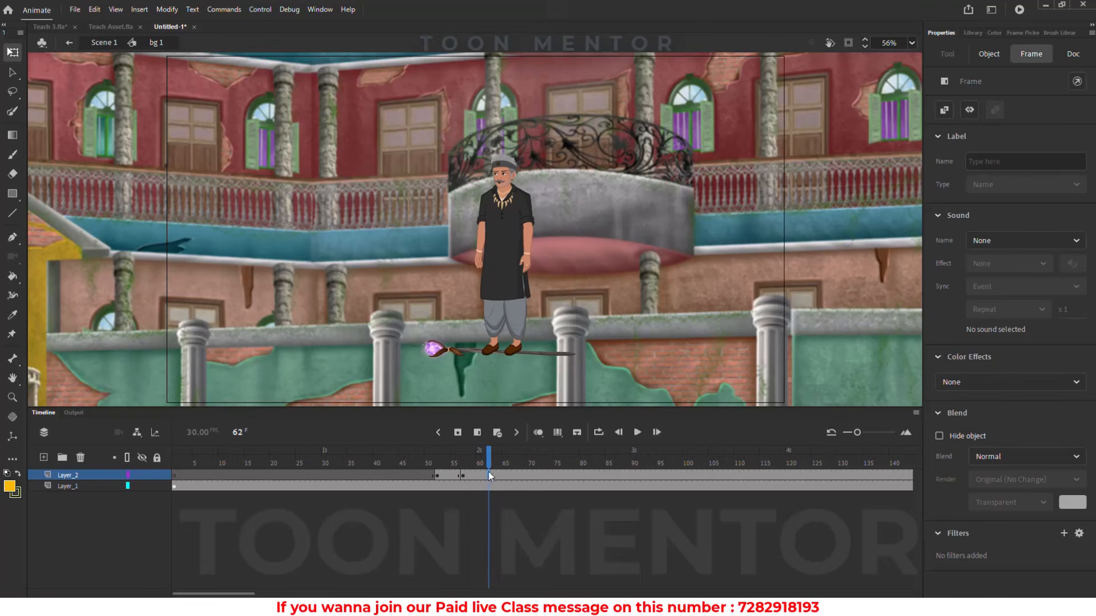
{"action": "left_click", "coordinate": [463, 433]}
Add a Blur filter of 100 to the man's Layer_2 keyframe at frame 57
{"action": "left_click", "coordinate": [463, 475]}
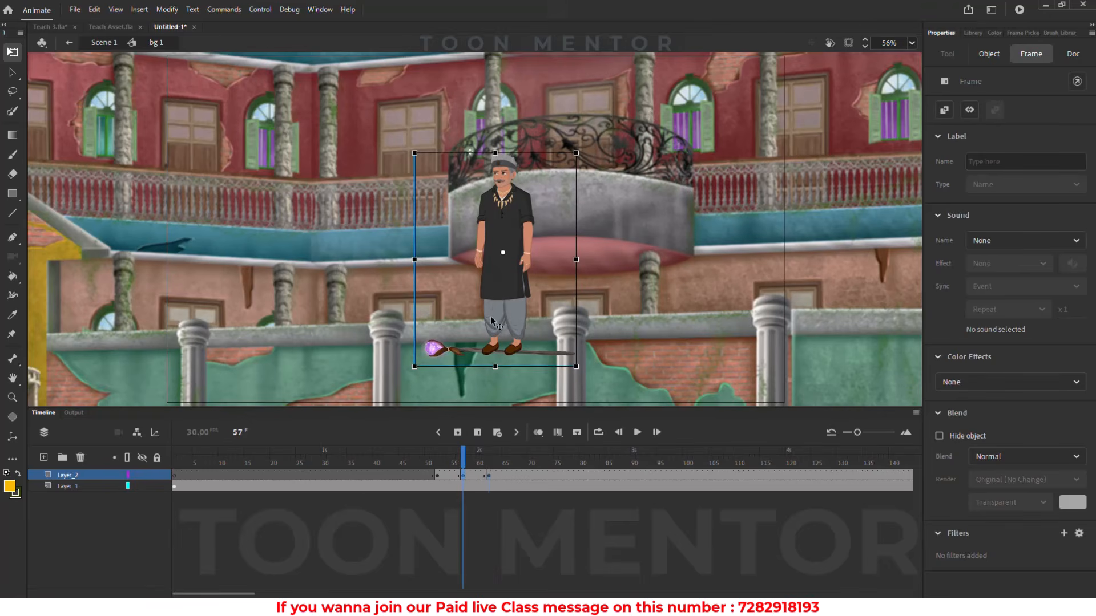
{"action": "left_click", "coordinate": [463, 477]}
{"action": "left_click", "coordinate": [1062, 534]}
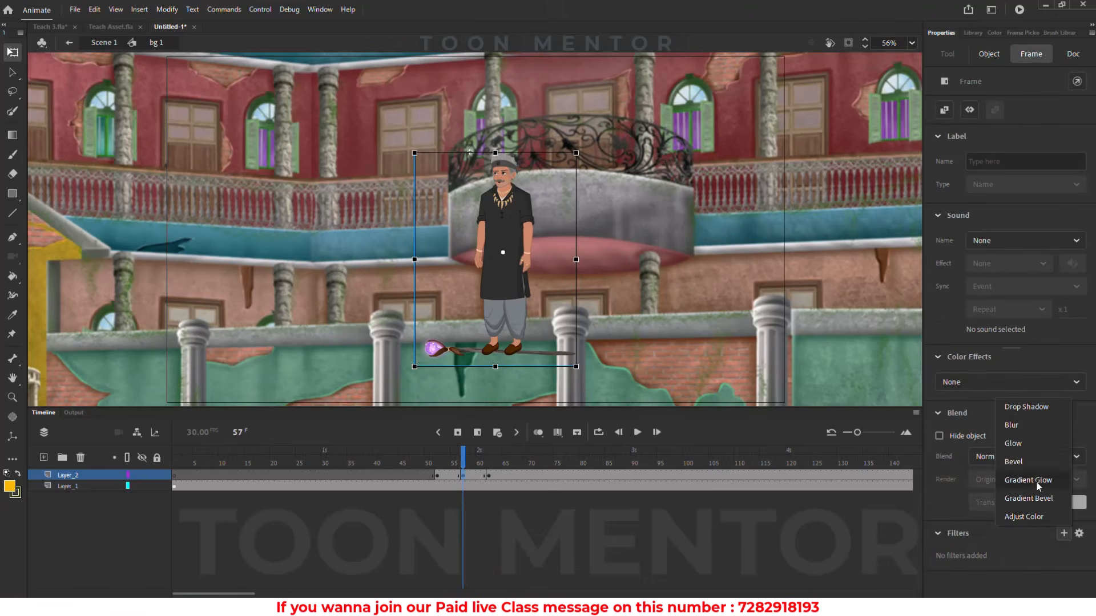
{"action": "left_click", "coordinate": [1024, 426]}
{"action": "left_click", "coordinate": [976, 559]}
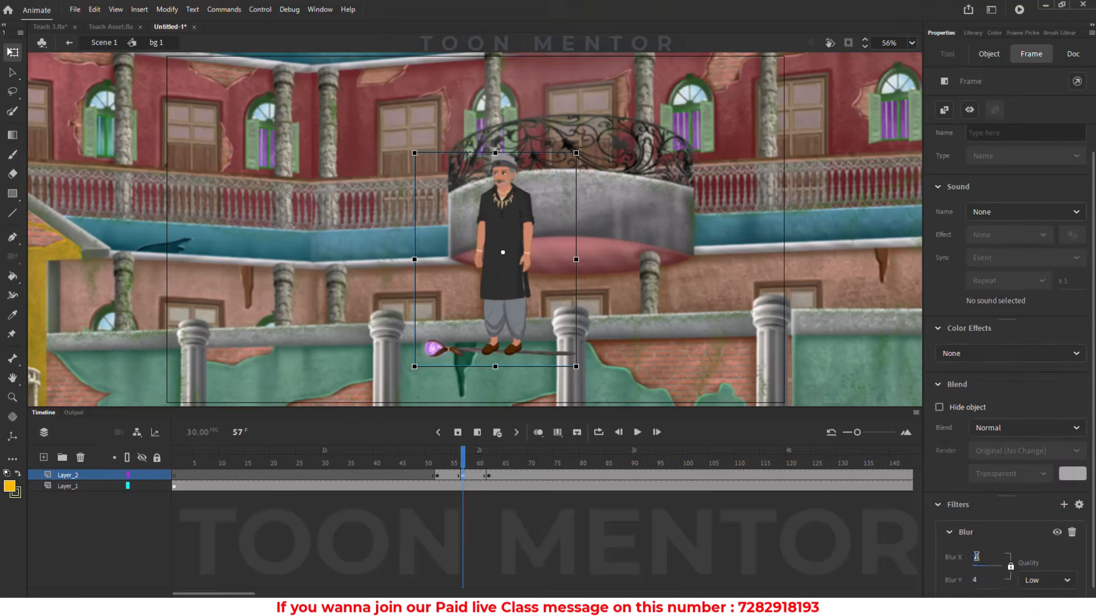
{"action": "type", "text": "100"}
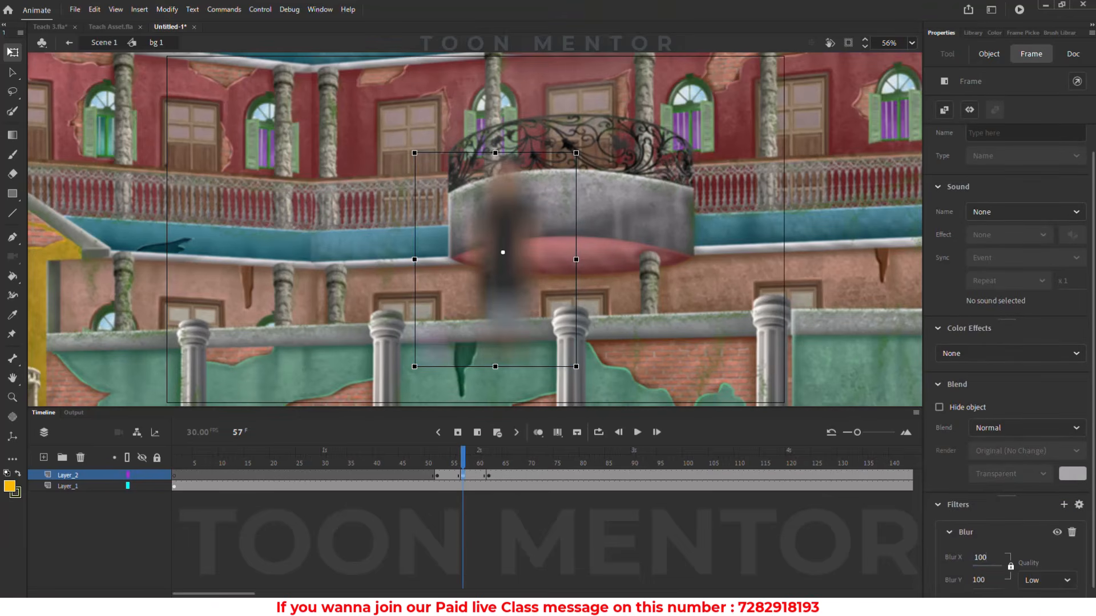
Apply an Alpha color effect of 0 % to the man's Layer_2 keyframe at frame 52
{"action": "left_click", "coordinate": [438, 477]}
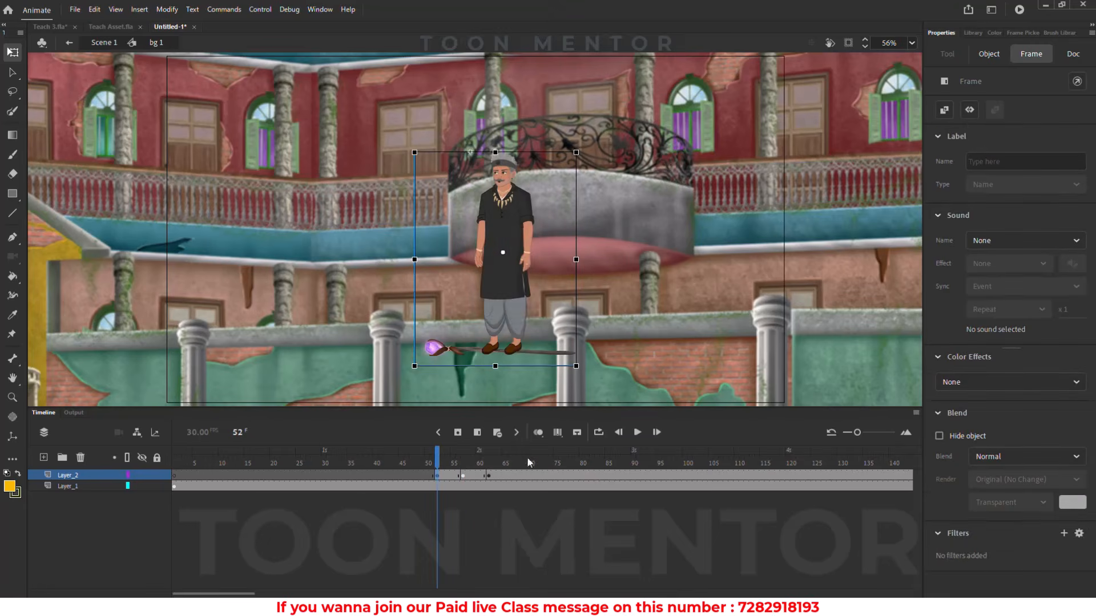
{"action": "left_click", "coordinate": [1026, 383]}
{"action": "left_click", "coordinate": [983, 474]}
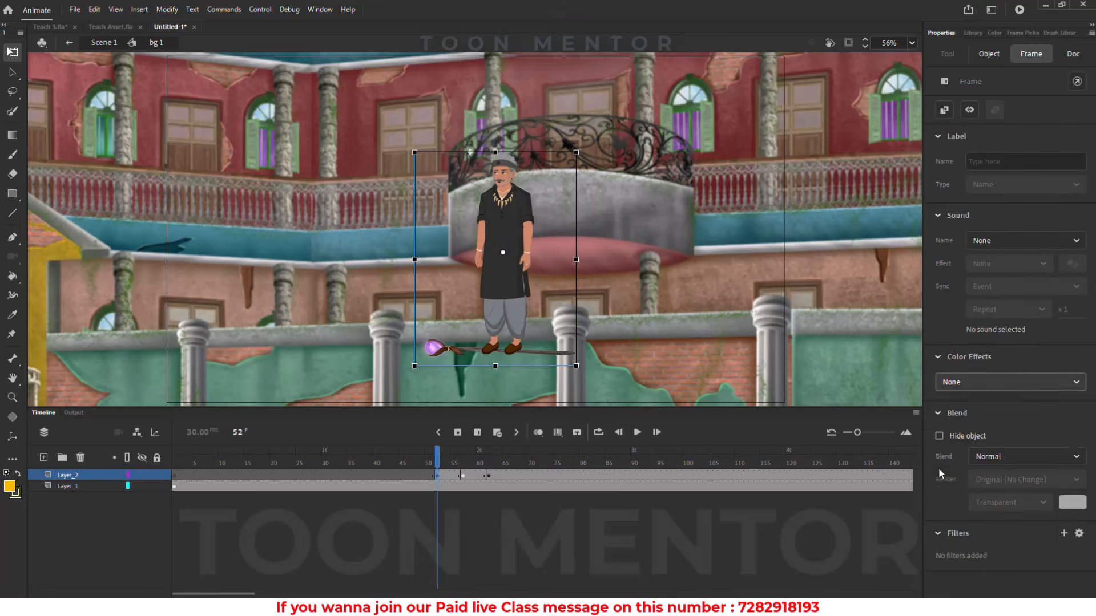
{"action": "left_click", "coordinate": [940, 416]}
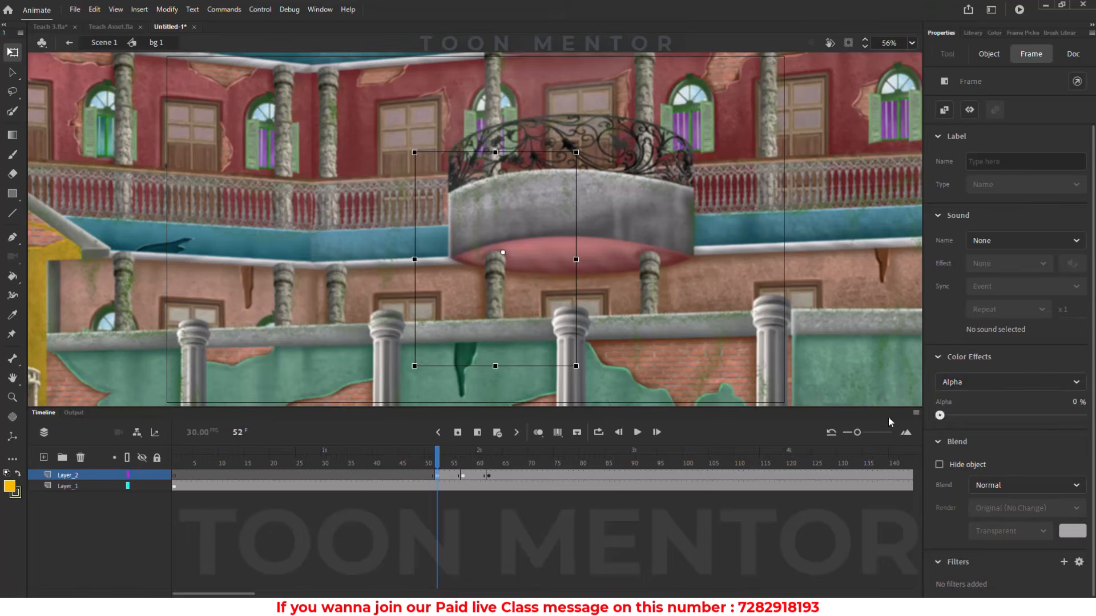
Nudge the blurred man slightly to the right at Layer_2's frame 57
{"action": "left_click", "coordinate": [488, 475]}
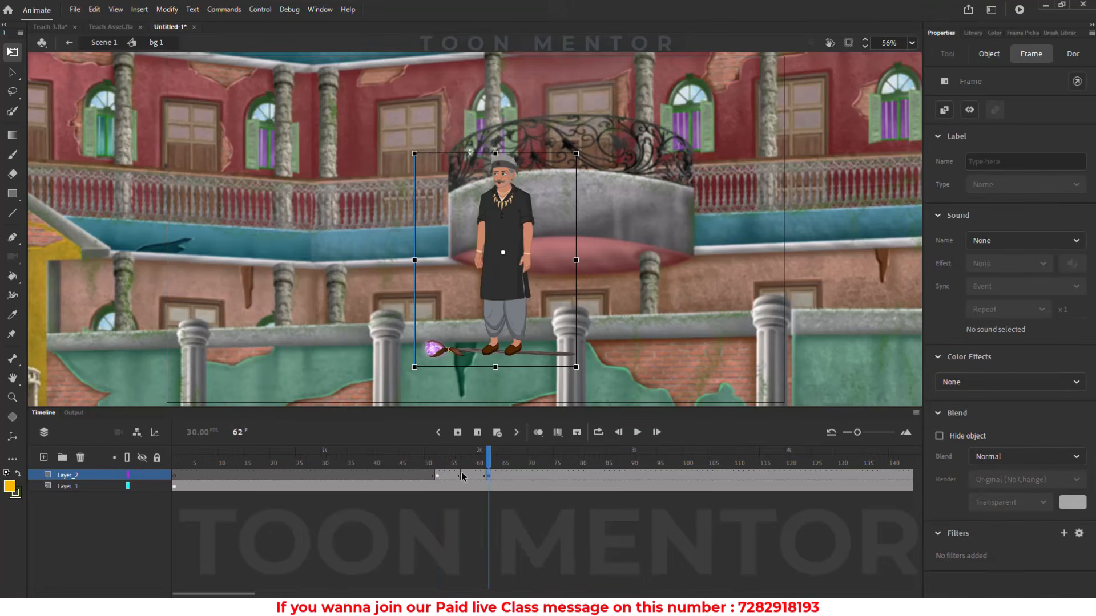
{"action": "left_click", "coordinate": [462, 474]}
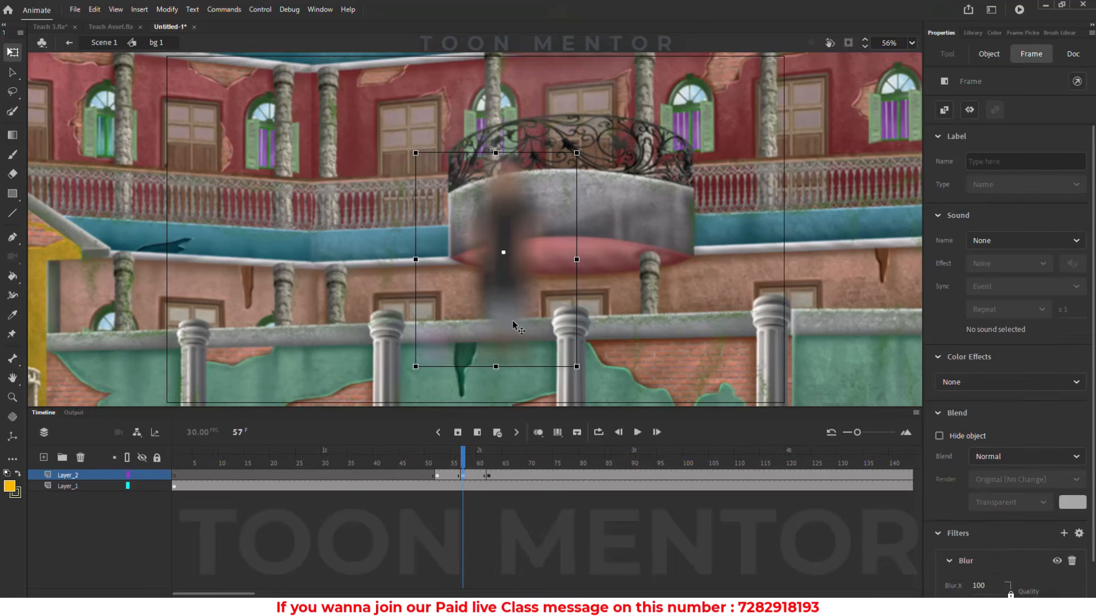
{"action": "key", "text": "Right"}
{"action": "key", "text": "Right"}
{"action": "key", "text": "Right"}
{"action": "key", "text": "Right"}
{"action": "key", "text": "Right"}
{"action": "key", "text": "Right"}
{"action": "key", "text": "Right"}
{"action": "key", "text": "Right"}
{"action": "key", "text": "Right"}
{"action": "key", "text": "Right"}
{"action": "key", "text": "Right"}
{"action": "key", "text": "Right"}
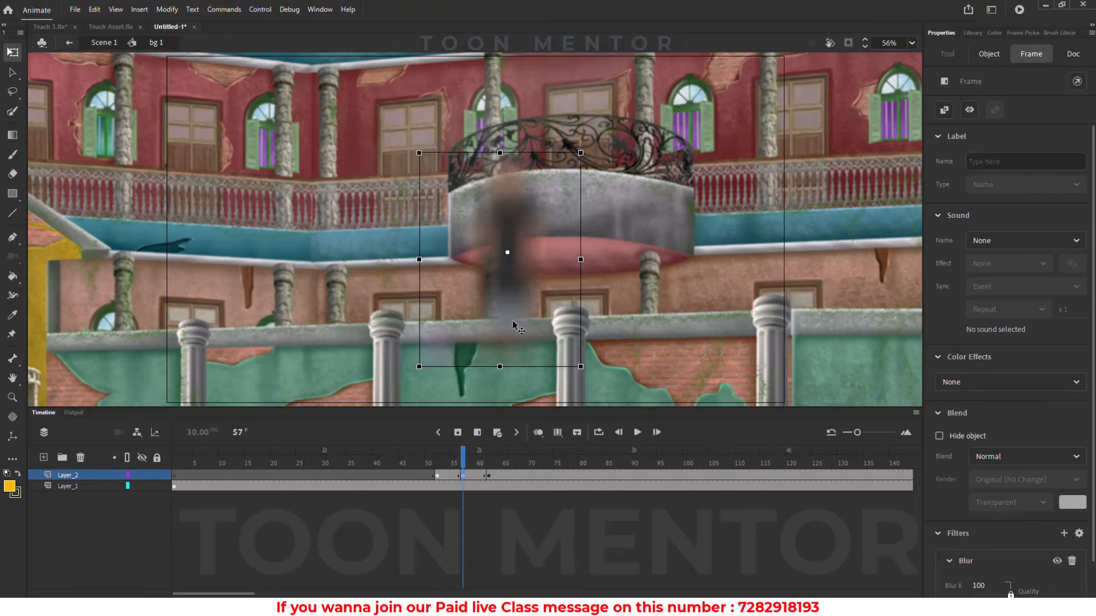
{"action": "key", "text": "Right"}
{"action": "key", "text": "Right"}
{"action": "key", "text": "Right"}
Create classic tweens on Layer_2 between the man's keyframes at frames 52, 57 and 62
{"action": "mouse_move", "coordinate": [449, 475]}
{"action": "left_mouse_down"}
{"action": "mouse_move", "coordinate": [477, 477]}
{"action": "mouse_move", "coordinate": [437, 465]}
{"action": "left_mouse_up"}
{"action": "left_click", "coordinate": [471, 475]}
{"action": "key", "text": "F2"}
Return to Scene 1, clip the content outside the stage, and play the man's blurred appearance from the start
{"action": "left_click", "coordinate": [109, 44]}
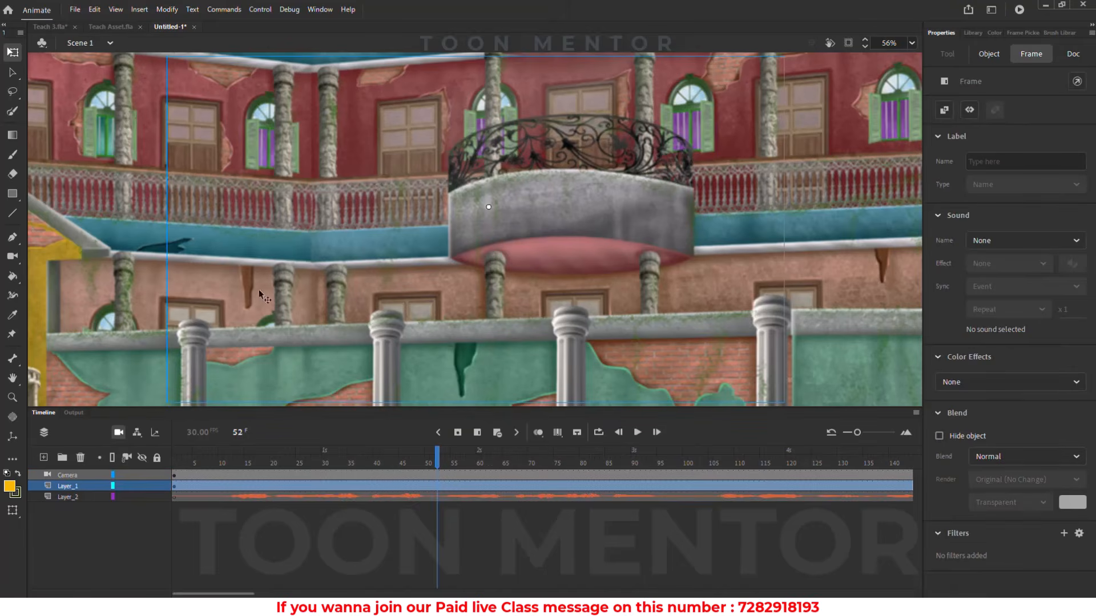
{"action": "left_click", "coordinate": [847, 43]}
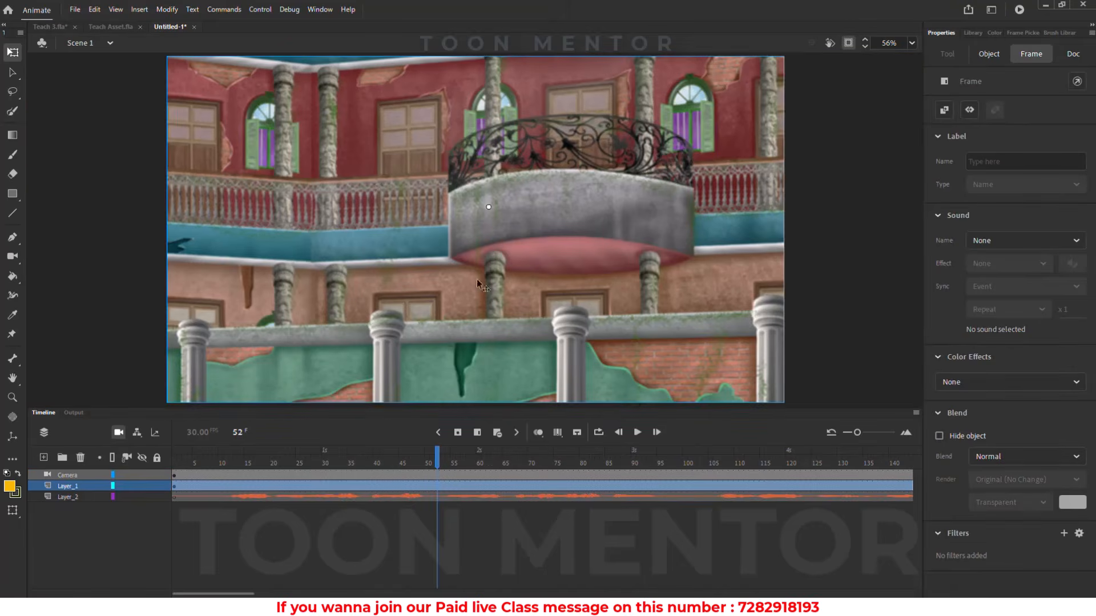
{"action": "left_click_drag", "start_coordinate": [377, 459], "coordinate": [17, 461]}
{"action": "key", "text": "Return"}
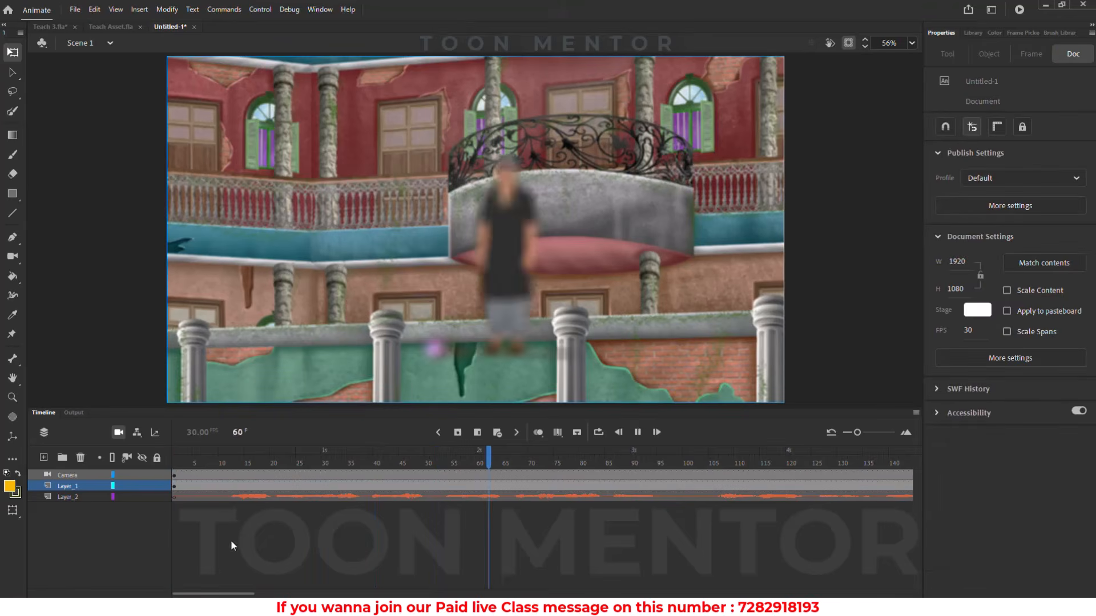
{"action": "key", "text": "Return"}
{"action": "left_click_drag", "start_coordinate": [445, 460], "coordinate": [468, 448]}
Switch to Teach 3.fla and play Scene 1 from about frame 70 with content outside the stage clipped, watching the man's appearance
{"action": "left_click", "coordinate": [45, 25]}
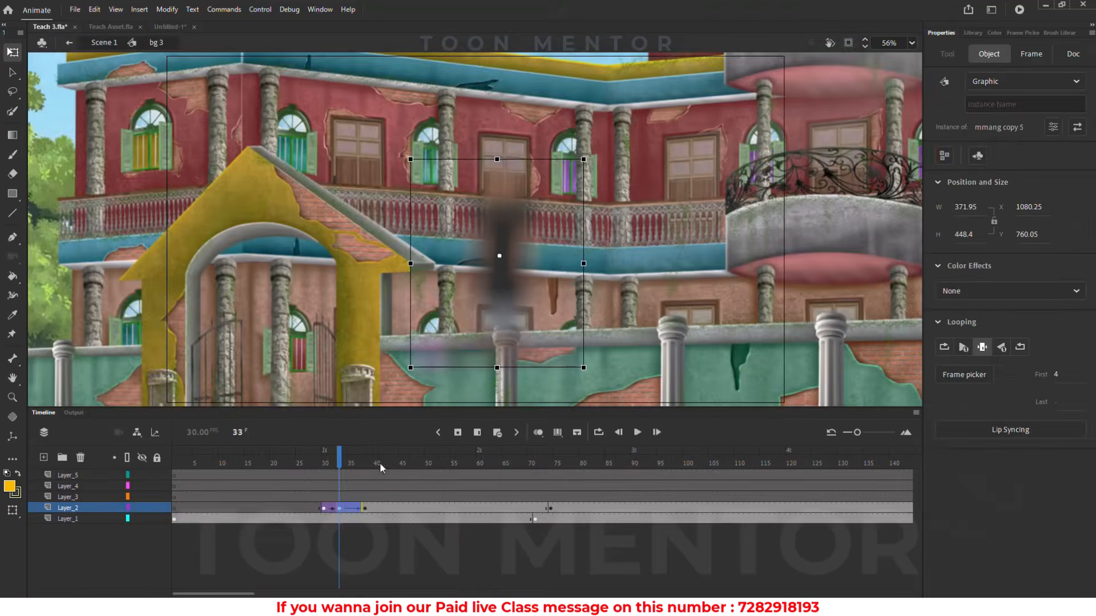
{"action": "left_click", "coordinate": [103, 43]}
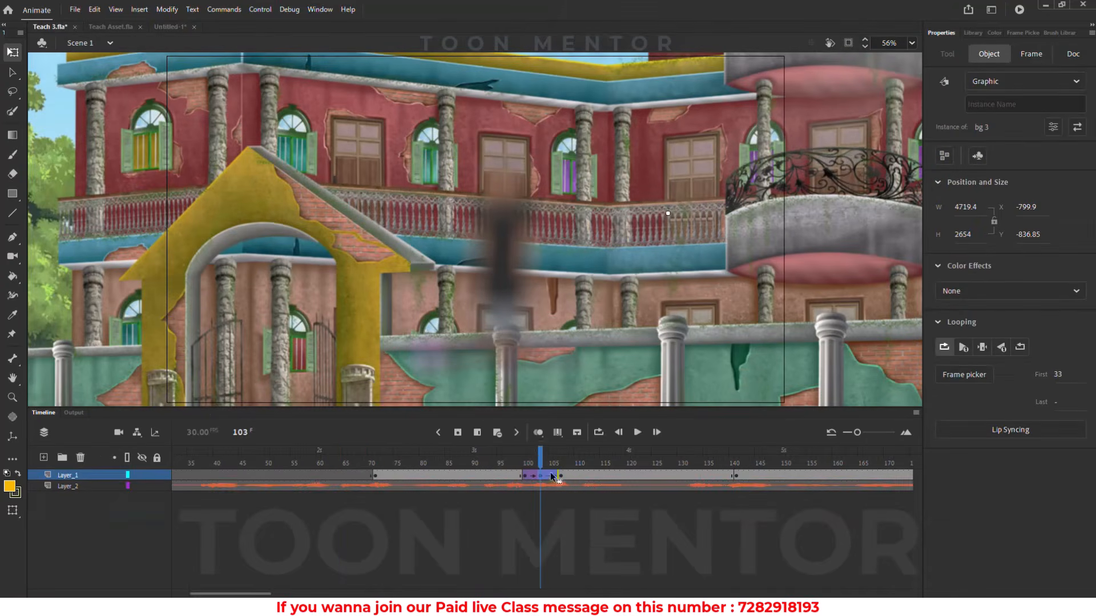
{"action": "left_click_drag", "start_coordinate": [385, 466], "coordinate": [449, 469]}
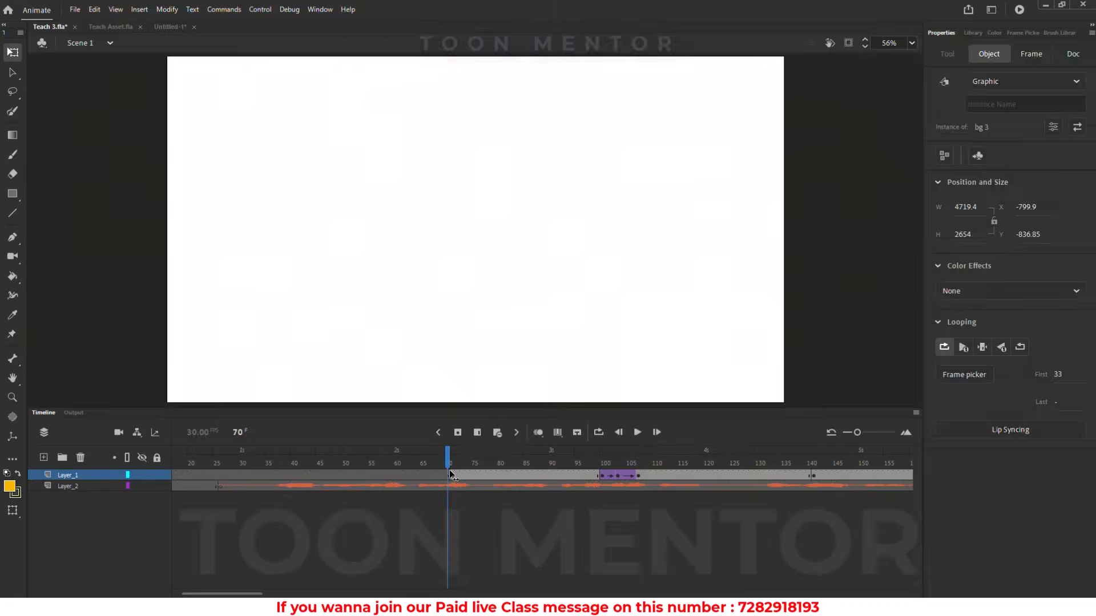
{"action": "key", "text": "Return"}
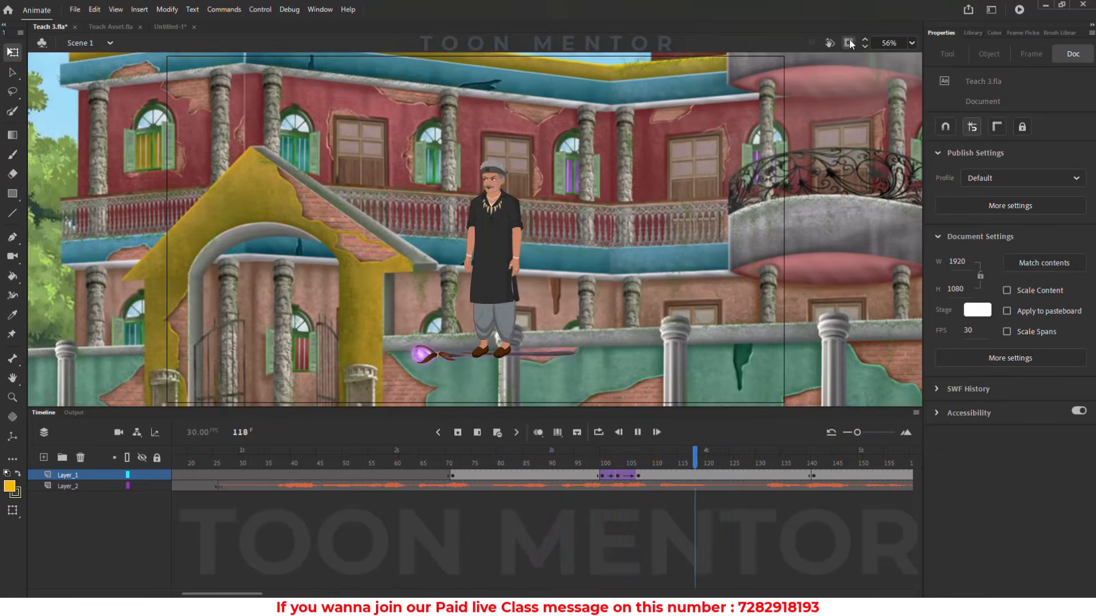
{"action": "left_click", "coordinate": [847, 43]}
{"action": "left_click_drag", "start_coordinate": [576, 463], "coordinate": [556, 464]}
{"action": "left_click", "coordinate": [472, 465]}
{"action": "key", "text": "Return"}
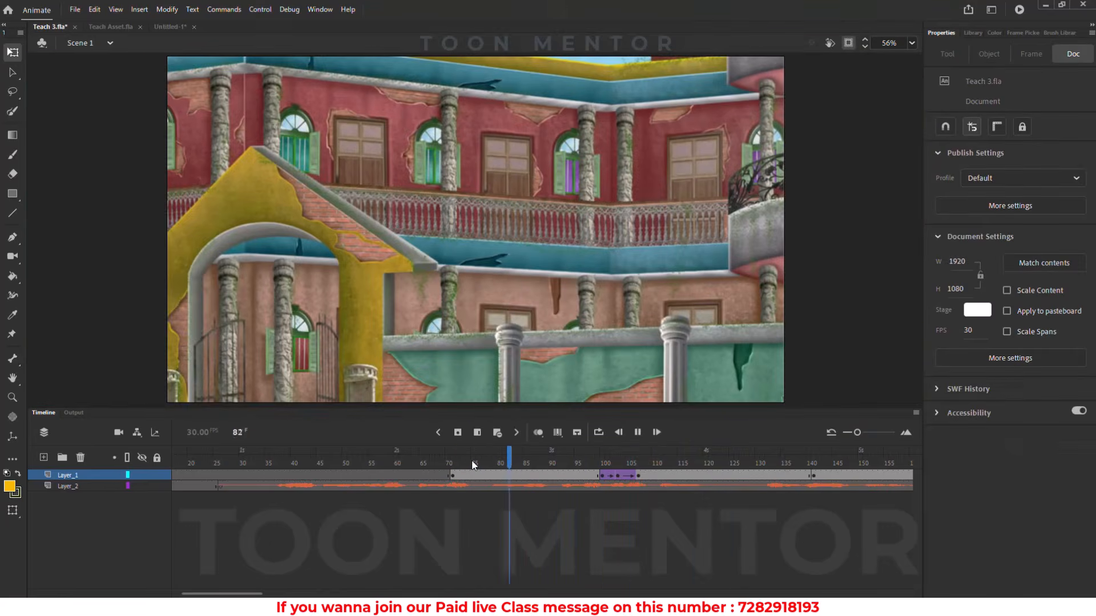
{"action": "key", "text": "Return"}
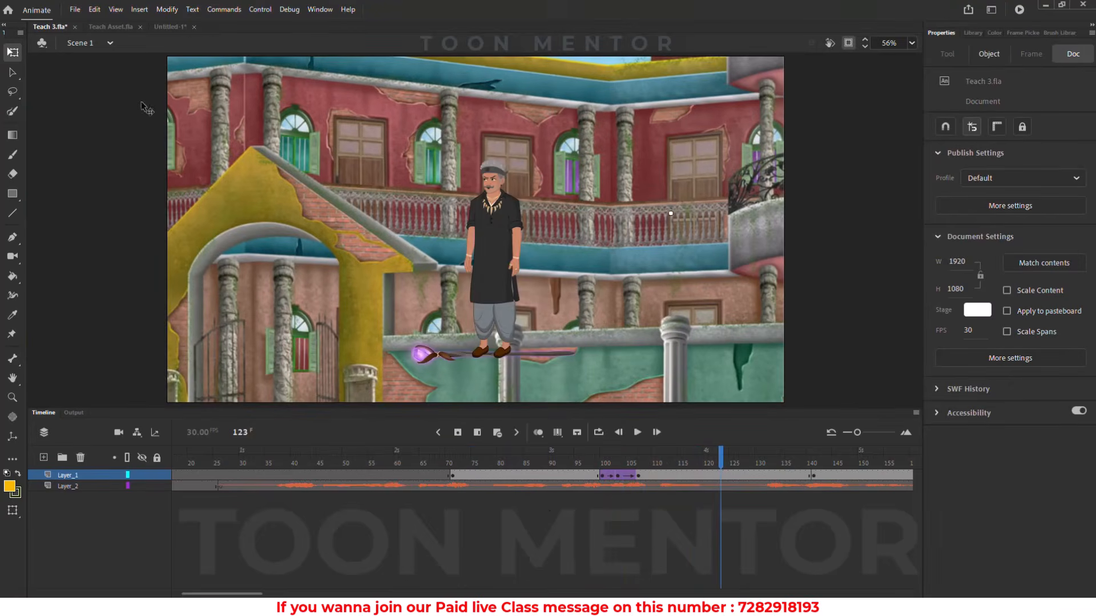
Switch back to Untitled-1 and check the man's tween keyframes on Layer_2 inside the bg 1 symbol
{"action": "left_click", "coordinate": [162, 26]}
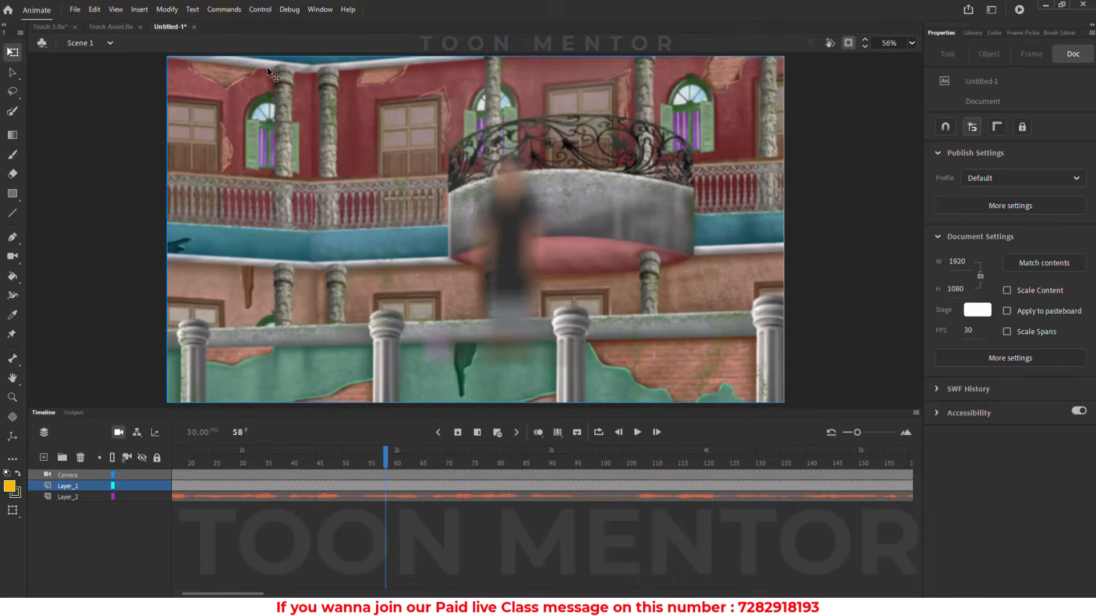
{"action": "left_click", "coordinate": [41, 32]}
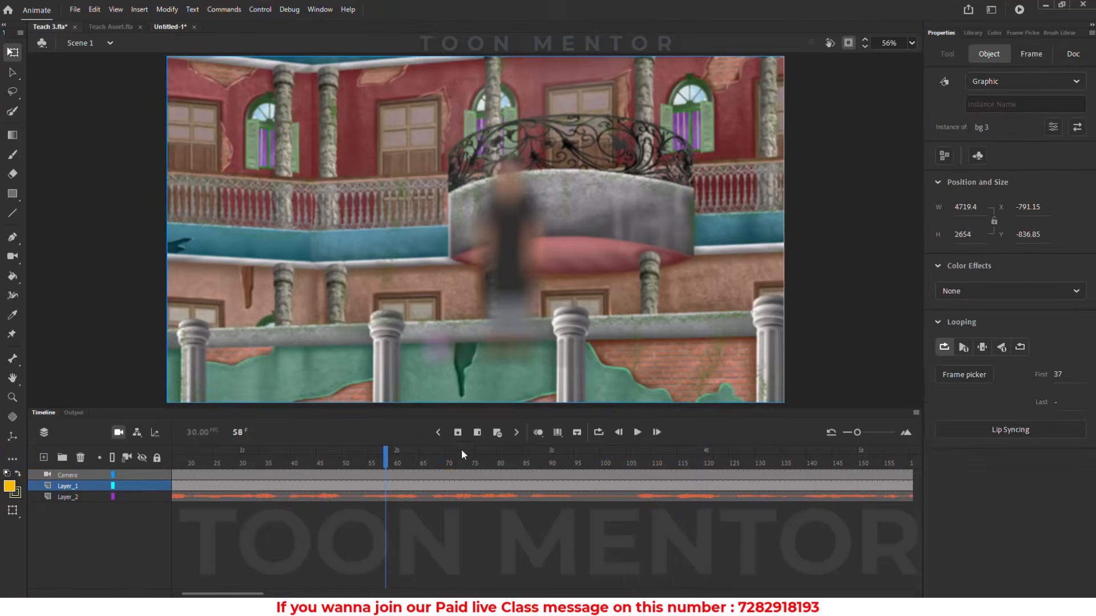
{"action": "left_click", "coordinate": [169, 26]}
{"action": "left_click", "coordinate": [437, 432]}
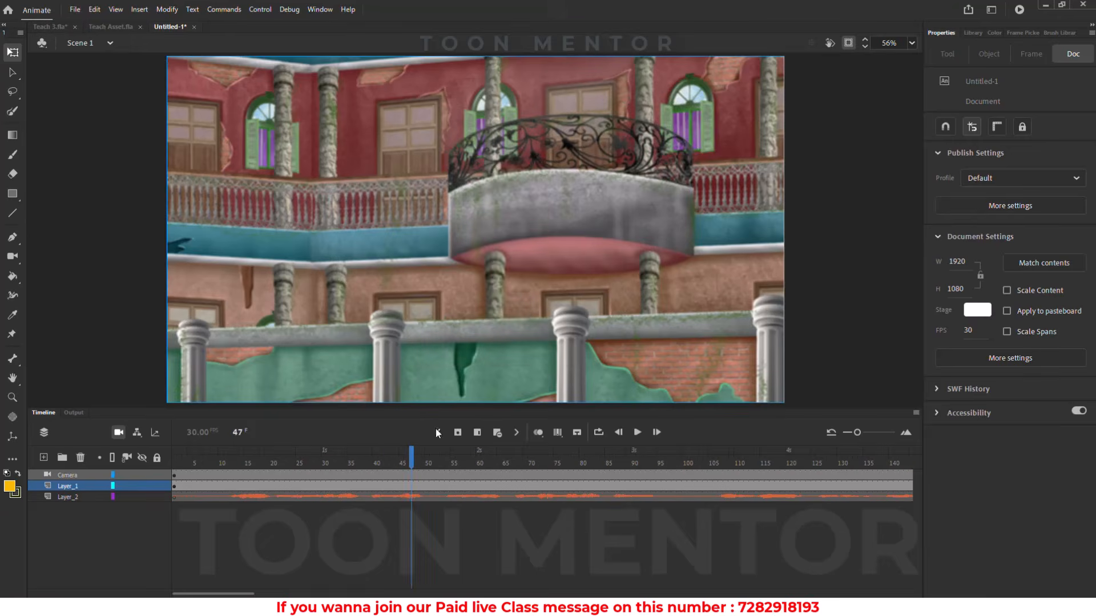
{"action": "double_click", "coordinate": [517, 219]}
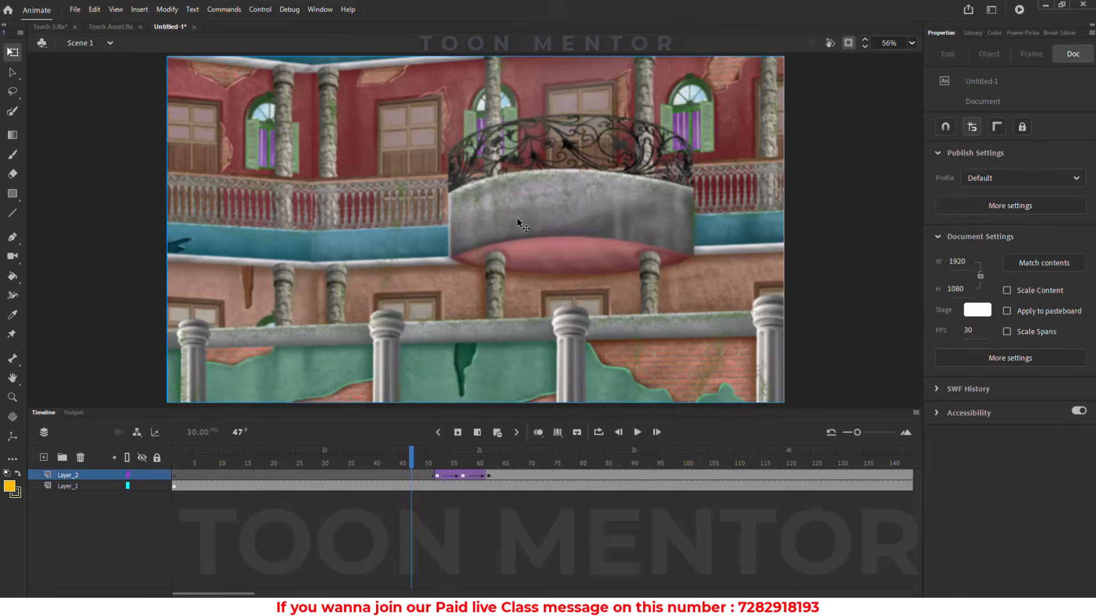
{"action": "left_click", "coordinate": [461, 475]}
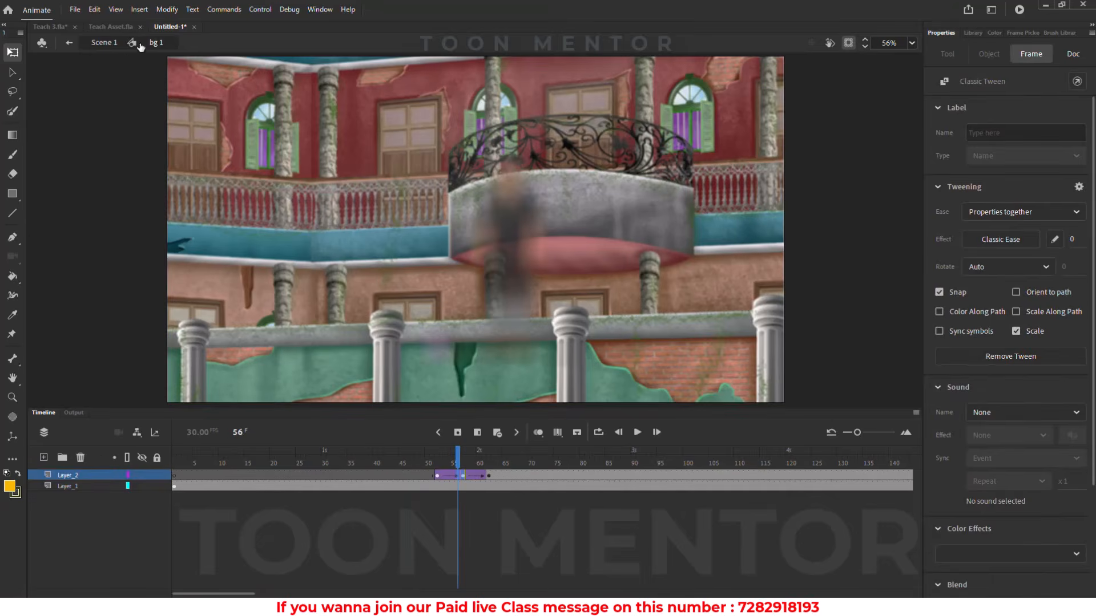
{"action": "left_click", "coordinate": [102, 44]}
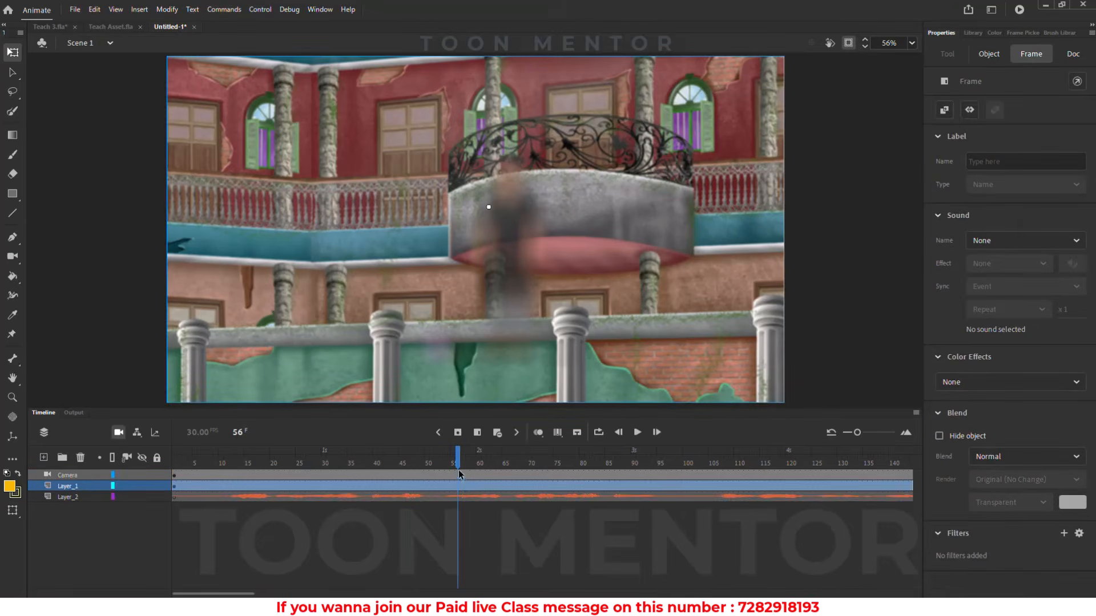
Add keyframes to Scene 1's Camera layer at frames 52, 57 and 62, matching the man's tween keyframes inside bg 1
{"action": "double_click", "coordinate": [485, 313]}
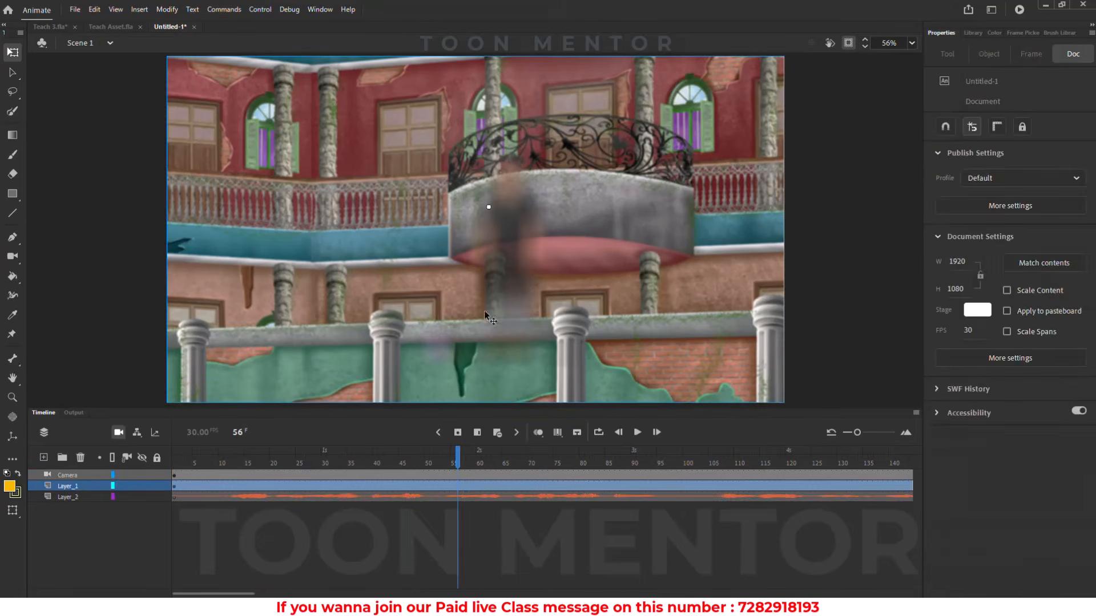
{"action": "left_click", "coordinate": [464, 474]}
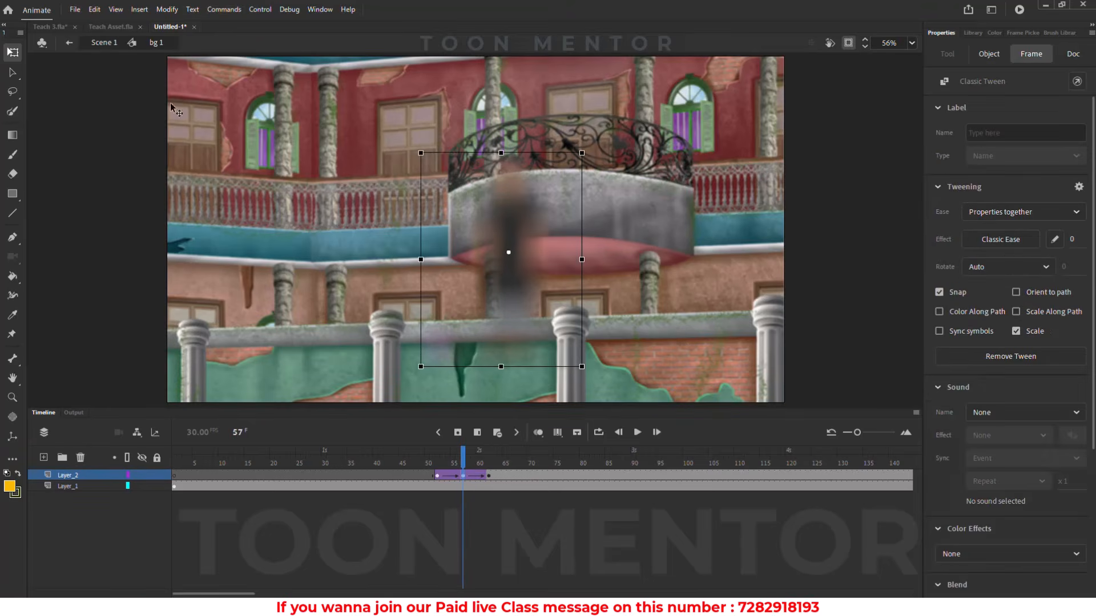
{"action": "left_click", "coordinate": [103, 43]}
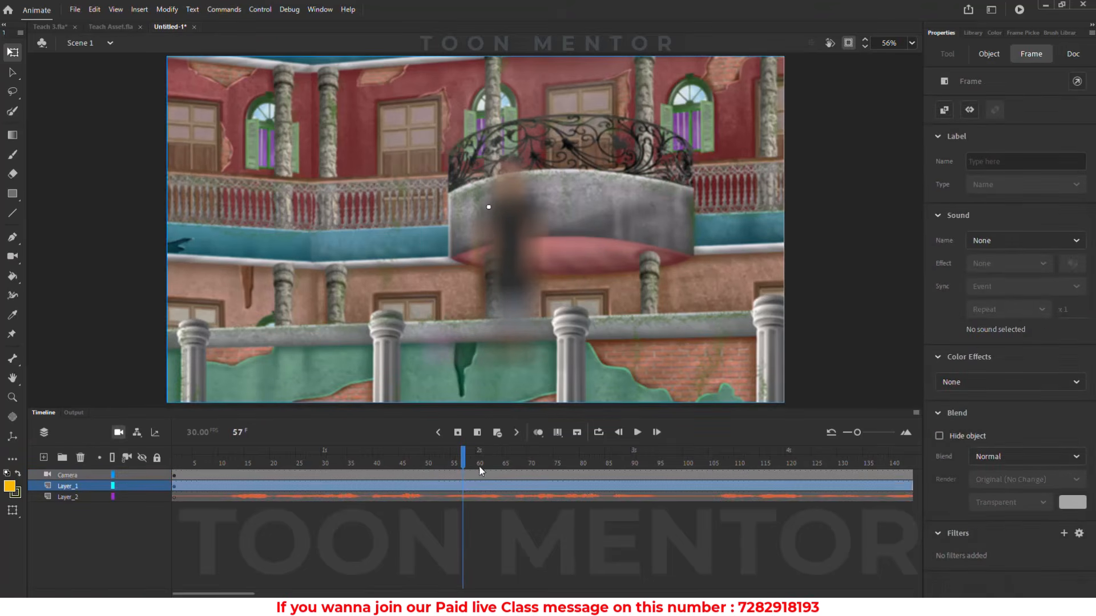
{"action": "left_click", "coordinate": [463, 476]}
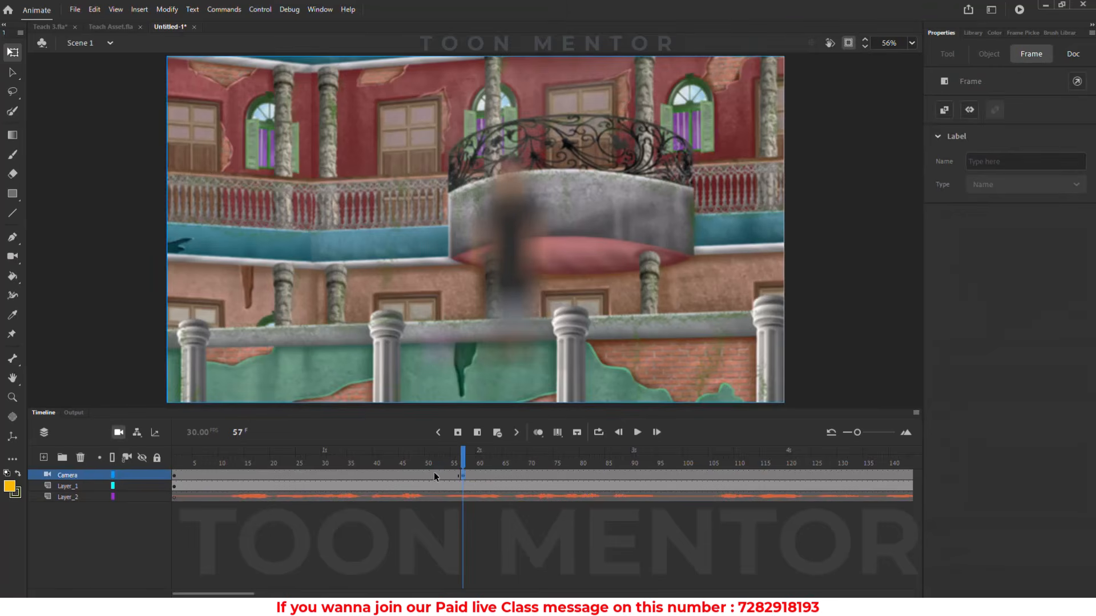
{"action": "left_click", "coordinate": [434, 474]}
{"action": "left_click", "coordinate": [458, 436]}
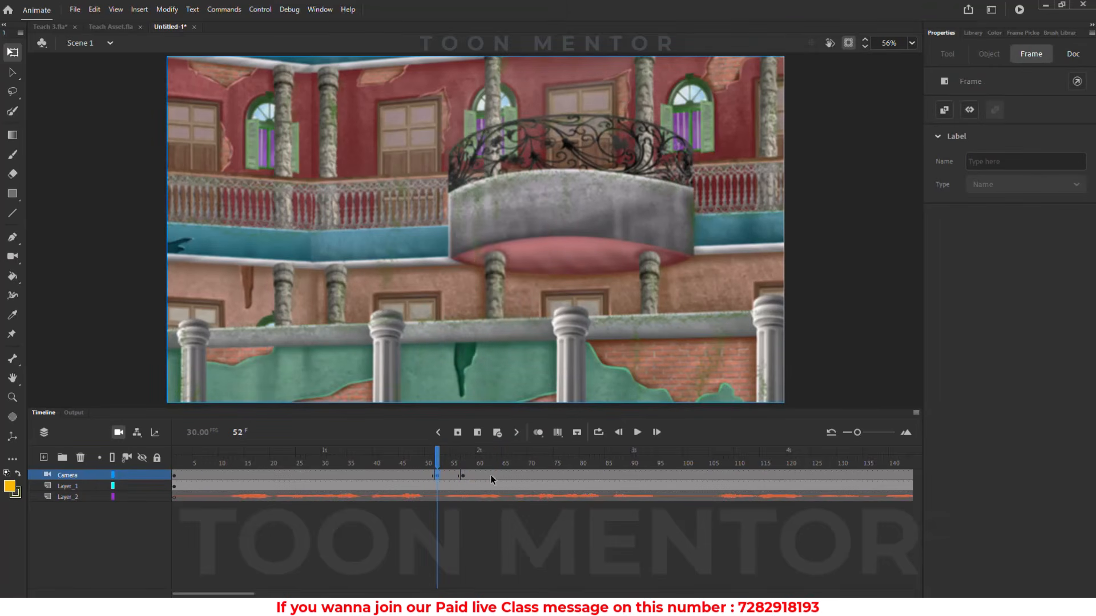
{"action": "left_click", "coordinate": [488, 475]}
{"action": "left_click", "coordinate": [463, 475]}
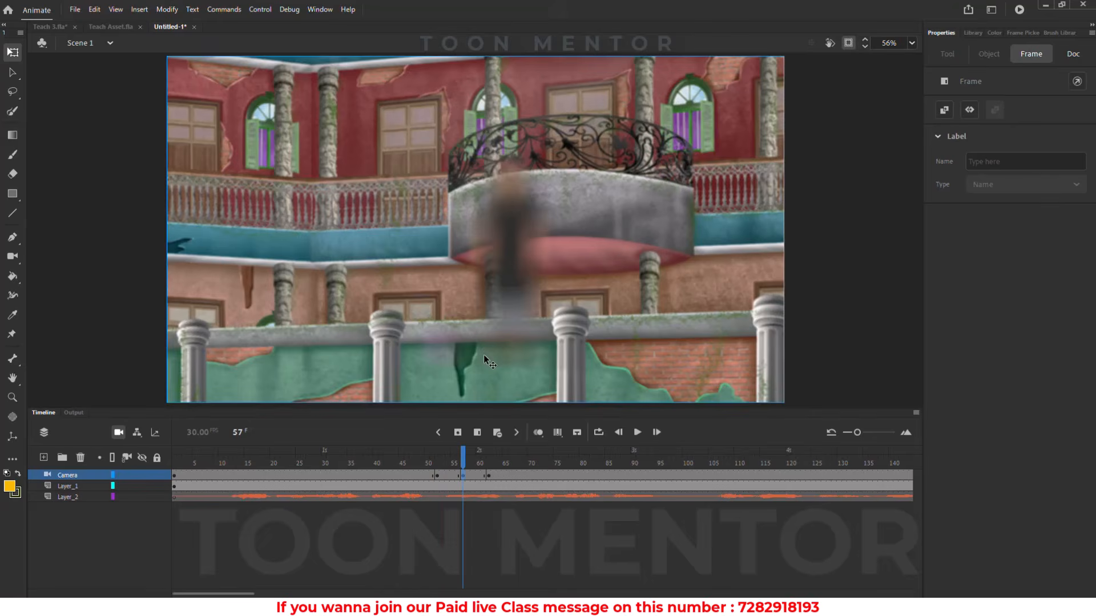
Shift the camera at frame 57 to about X -474, Y 184 and create classic tweens between the Camera keyframes at 52, 57 and 62
{"action": "left_click_drag", "start_coordinate": [467, 215], "coordinate": [459, 214]}
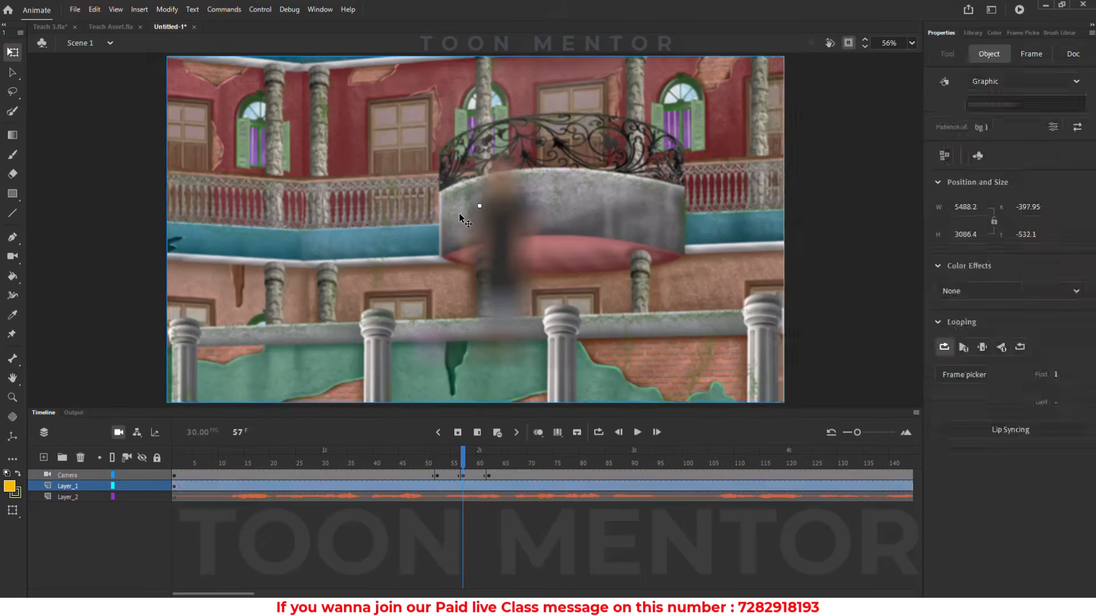
{"action": "key", "text": "ctrl+z"}
{"action": "key", "text": "c"}
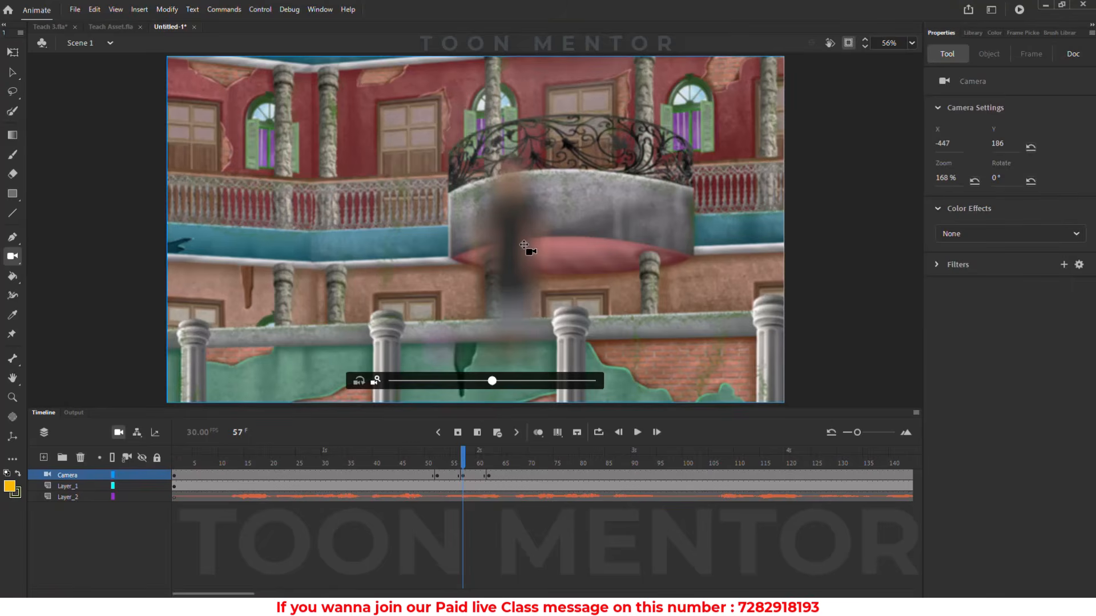
{"action": "left_click_drag", "start_coordinate": [528, 245], "coordinate": [532, 245]}
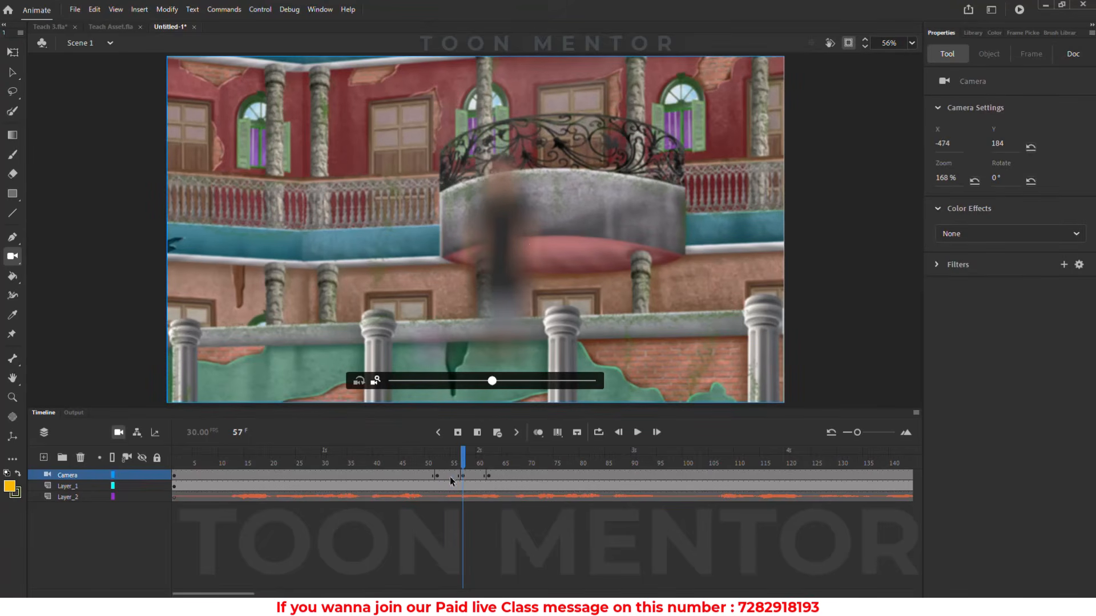
{"action": "left_click_drag", "start_coordinate": [450, 477], "coordinate": [483, 474]}
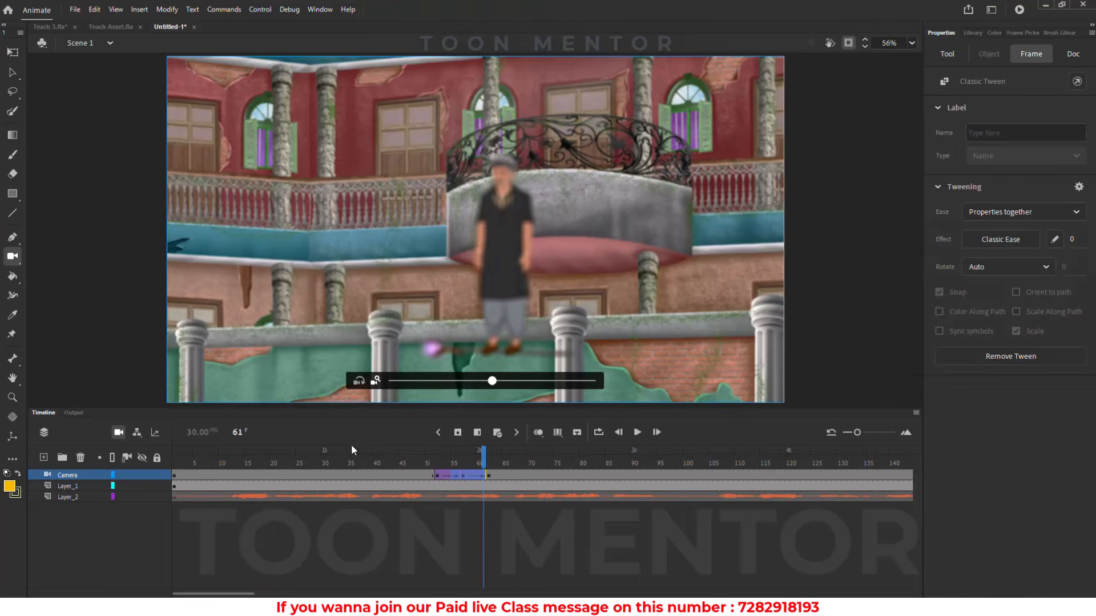
Play Scene 1 from frame 1 to review the camera shake during the man's appearance
{"action": "left_click_drag", "start_coordinate": [313, 469], "coordinate": [1, 452]}
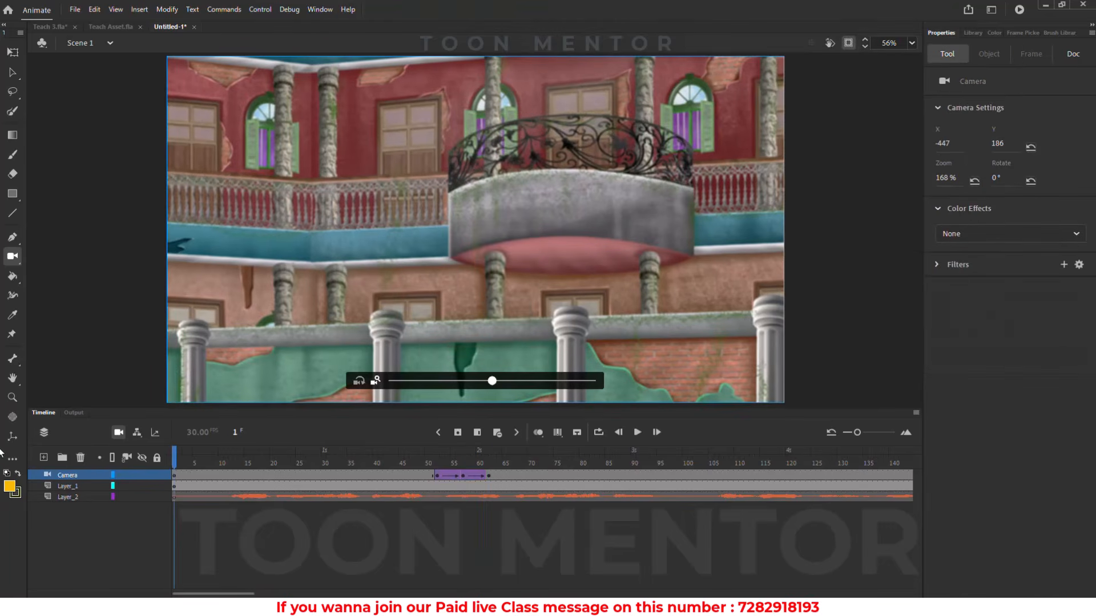
{"action": "key", "text": "Return"}
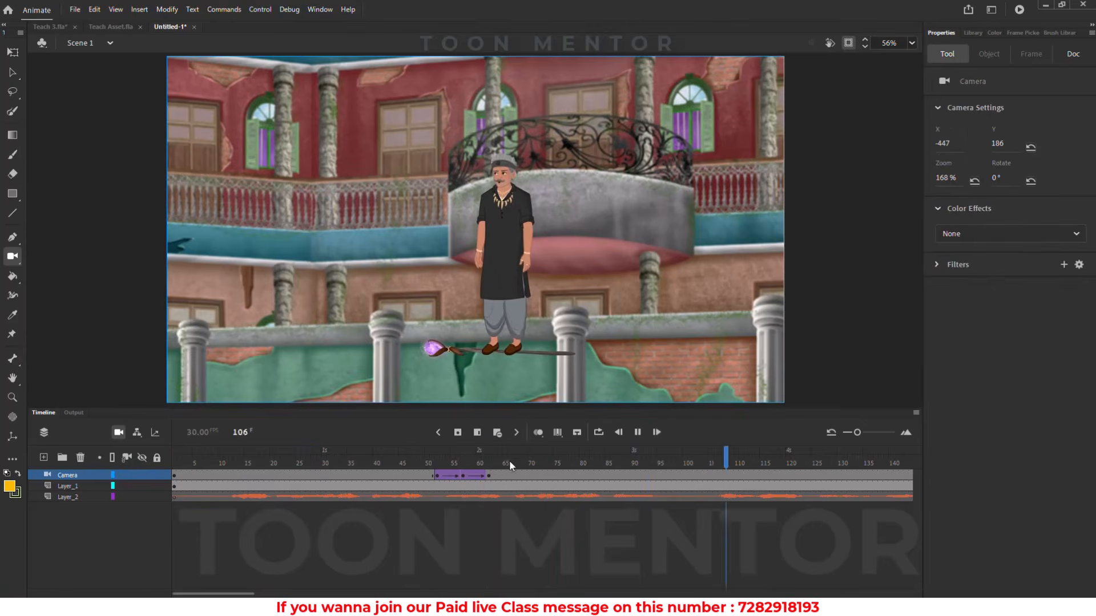
{"action": "left_click", "coordinate": [556, 461]}
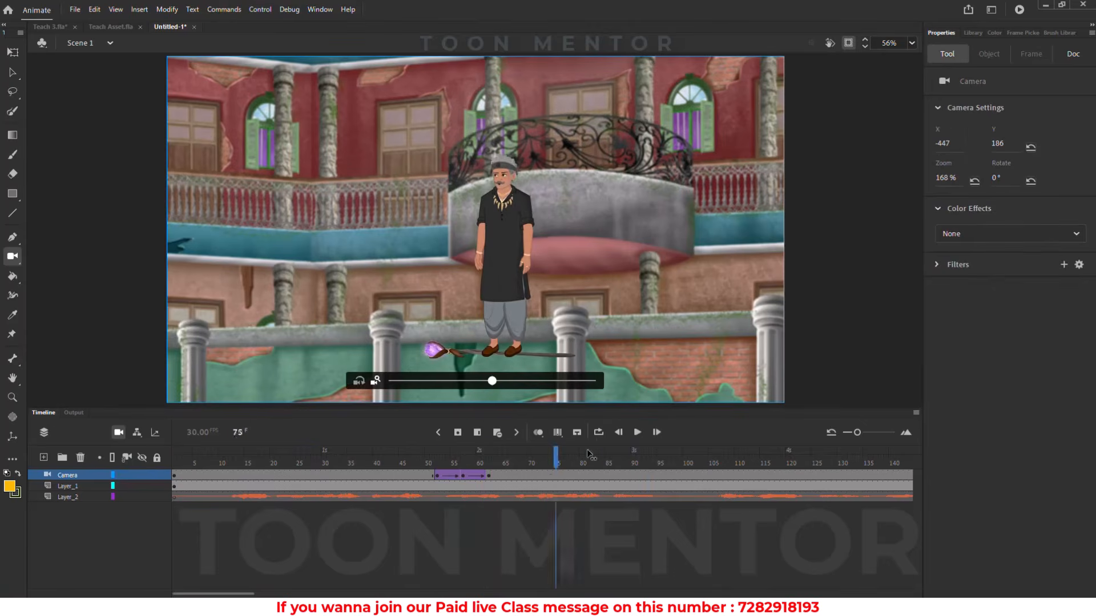
From Scene 1's frame 96, open the man's nested face symbol FACE 2 copy 3 for editing
{"action": "mouse_move", "coordinate": [587, 453]}
{"action": "left_mouse_down"}
{"action": "mouse_move", "coordinate": [951, 462]}
{"action": "mouse_move", "coordinate": [519, 466]}
{"action": "mouse_move", "coordinate": [587, 463]}
{"action": "left_mouse_up"}
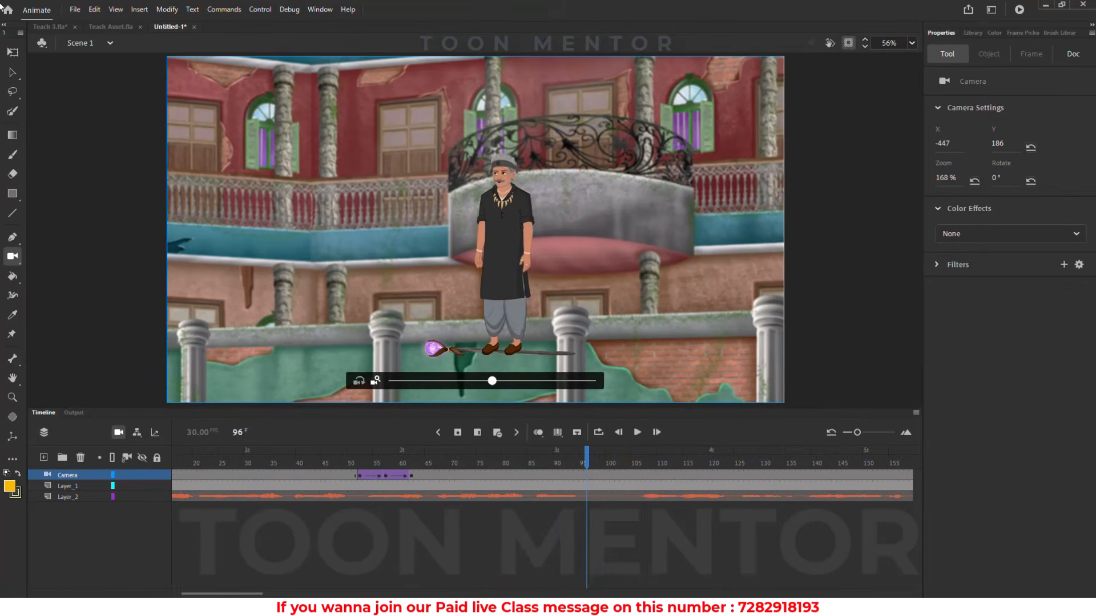
{"action": "left_click", "coordinate": [12, 52]}
{"action": "double_click", "coordinate": [504, 180]}
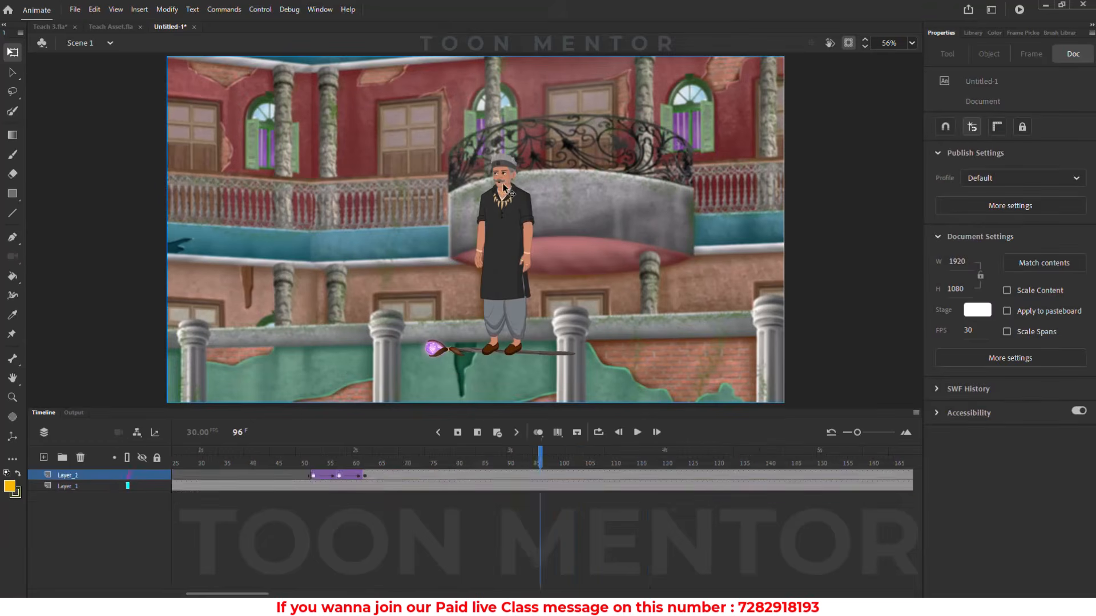
{"action": "double_click", "coordinate": [504, 180]}
{"action": "double_click", "coordinate": [504, 180]}
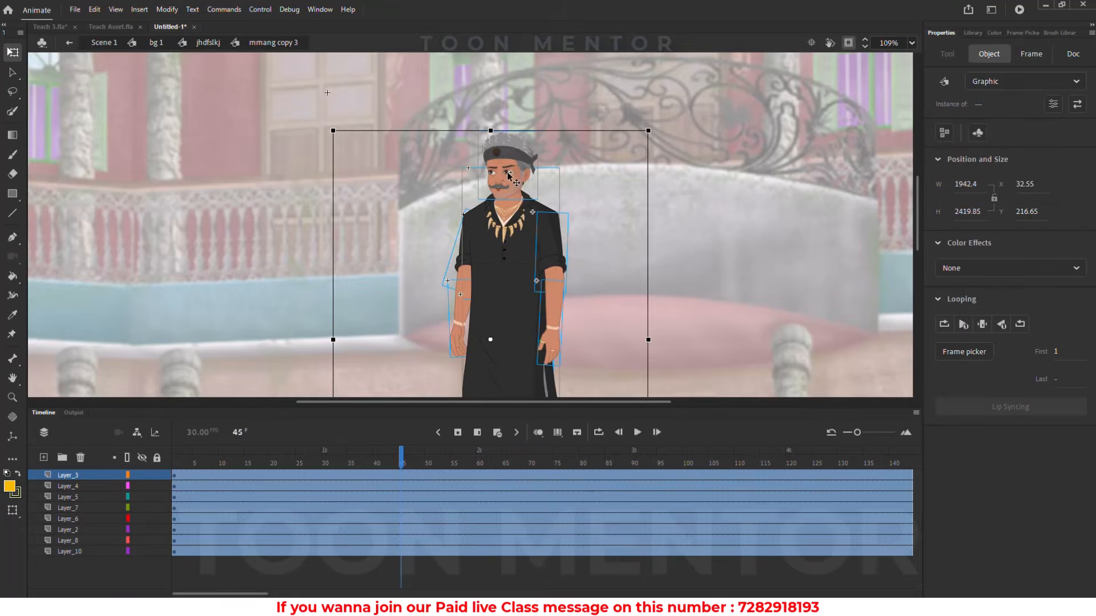
{"action": "scroll", "coordinate": [507, 175], "scroll_direction": "up", "scroll_amount": 1}
{"action": "double_click", "coordinate": [508, 172]}
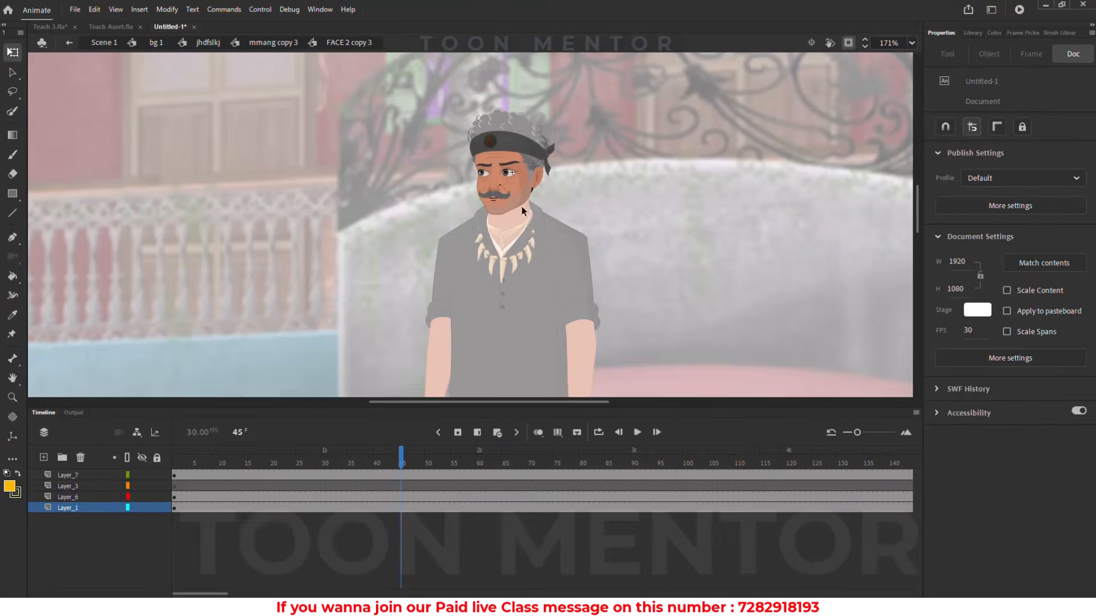
Add a Layer_7 keyframe at frame 45 and set the eye symbol there to loop from its frame 30
{"action": "left_click", "coordinate": [507, 178]}
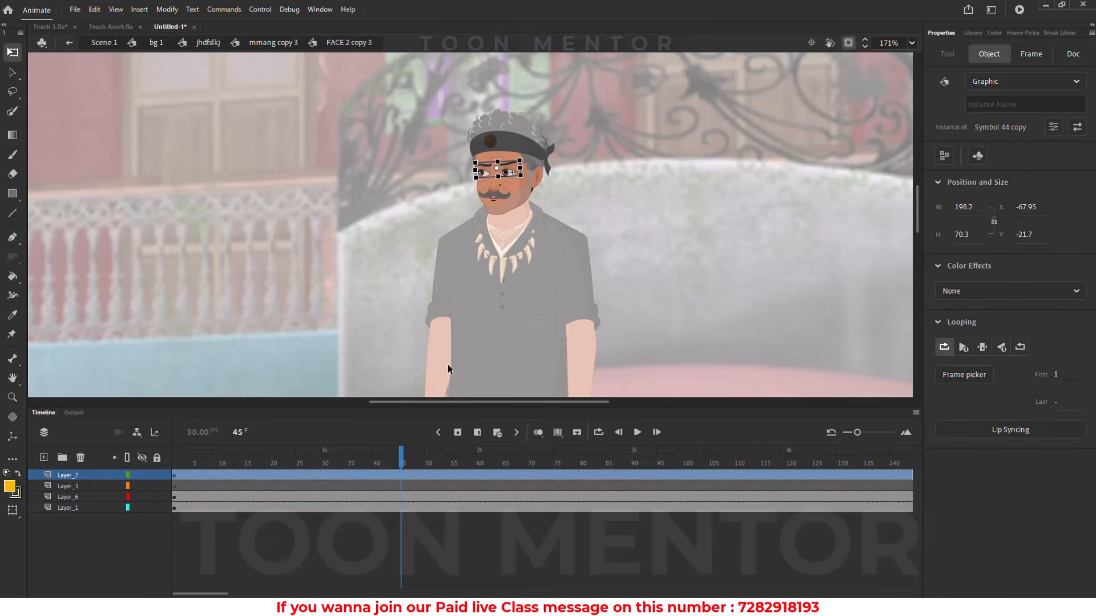
{"action": "left_click", "coordinate": [457, 432]}
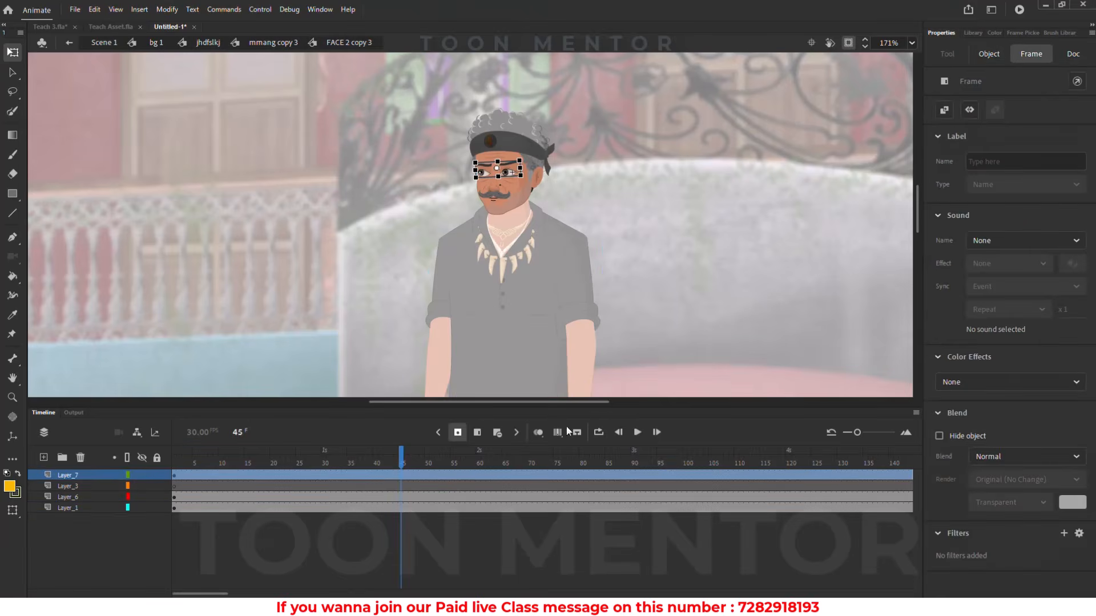
{"action": "left_click", "coordinate": [549, 188]}
{"action": "left_click", "coordinate": [508, 175]}
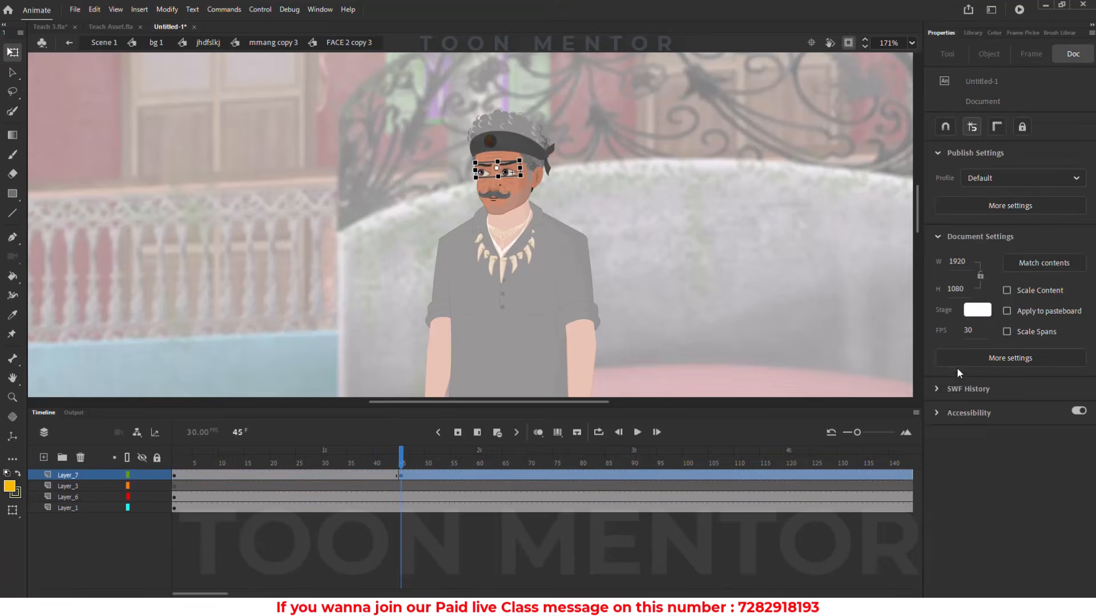
{"action": "left_click", "coordinate": [949, 375]}
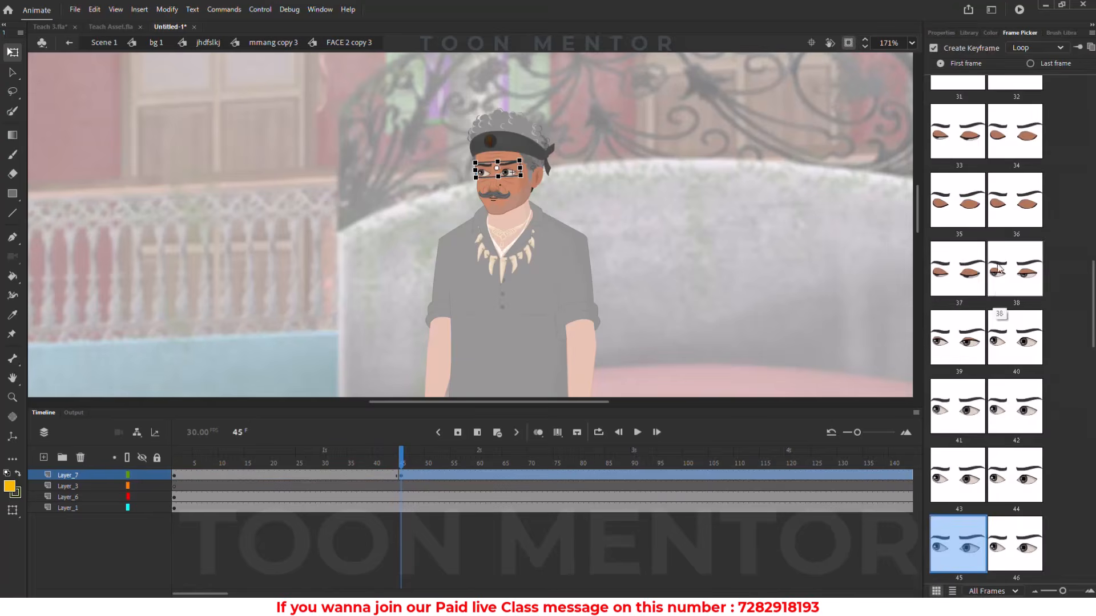
{"action": "scroll", "coordinate": [1000, 134], "scroll_direction": "up", "scroll_amount": 5}
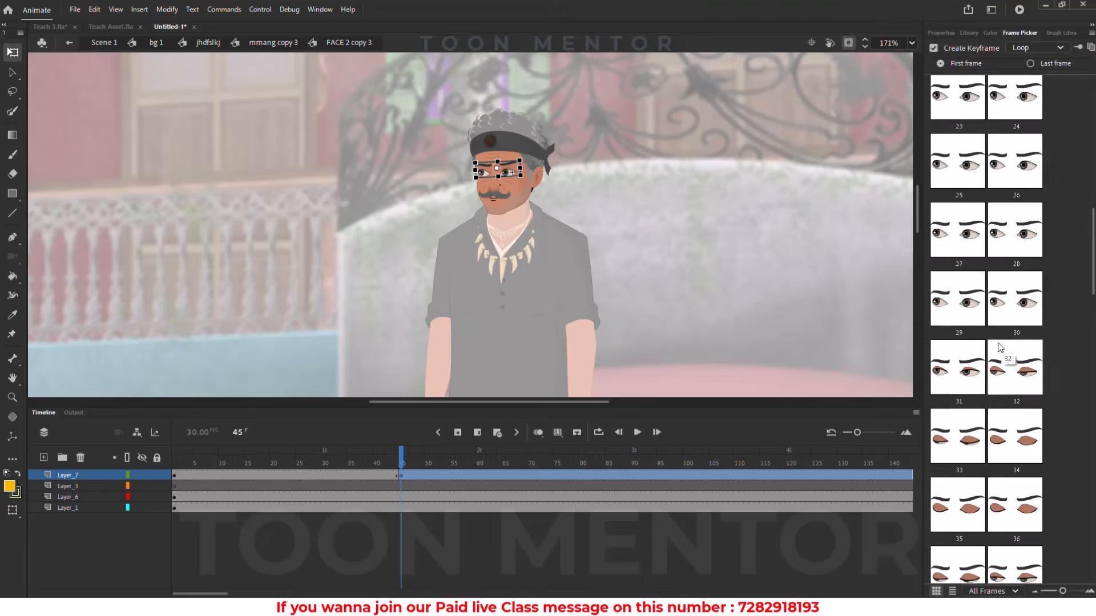
{"action": "left_click", "coordinate": [970, 302]}
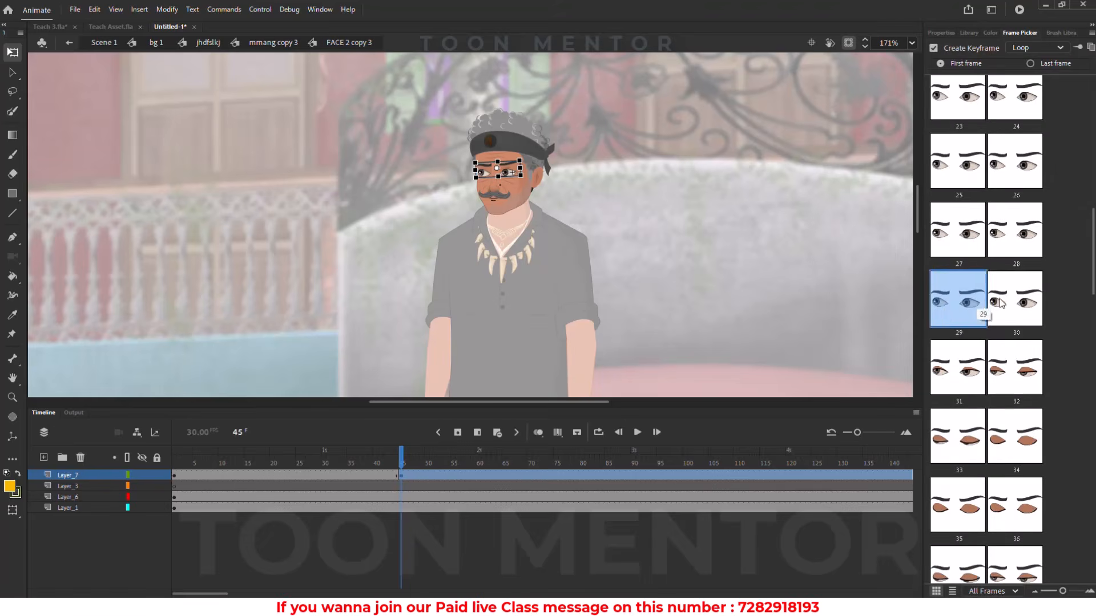
{"action": "left_click", "coordinate": [1011, 297]}
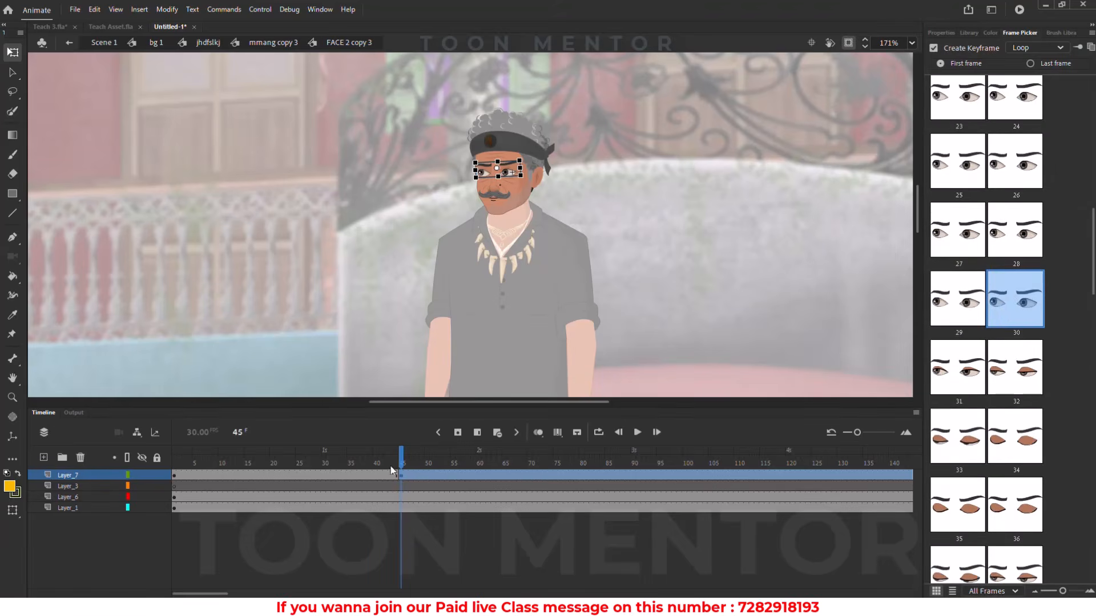
Add a Layer_7 keyframe at frame 51, hold the closed-eye symbol there on single frame 36, and return to Scene 1
{"action": "mouse_move", "coordinate": [415, 460]}
{"action": "left_mouse_down"}
{"action": "mouse_move", "coordinate": [447, 451]}
{"action": "mouse_move", "coordinate": [434, 449]}
{"action": "left_mouse_up"}
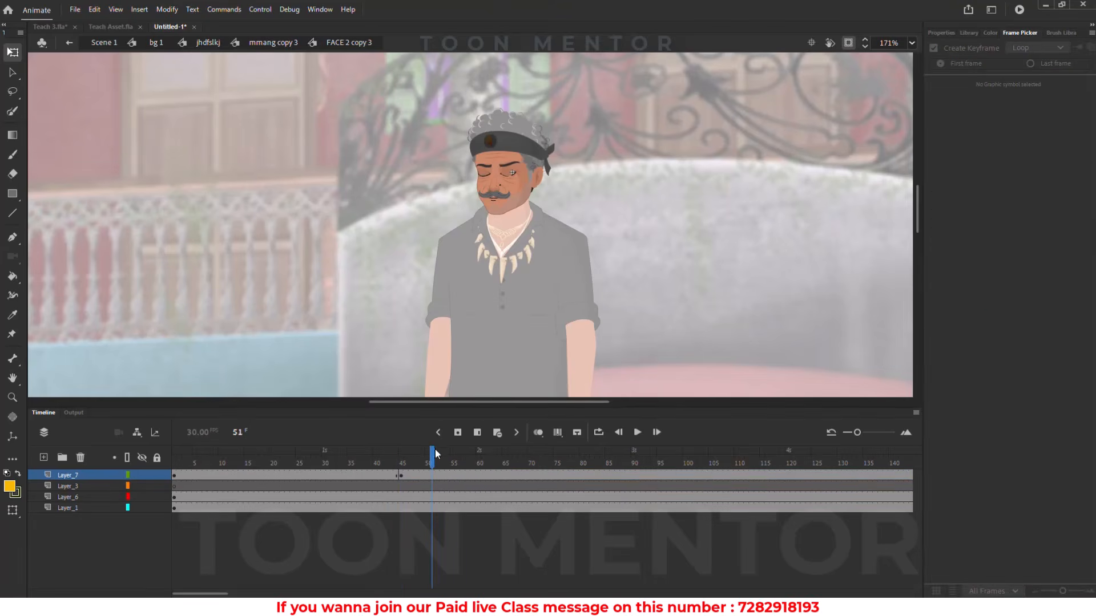
{"action": "left_click", "coordinate": [460, 433]}
{"action": "left_click", "coordinate": [939, 32]}
{"action": "left_click", "coordinate": [990, 54]}
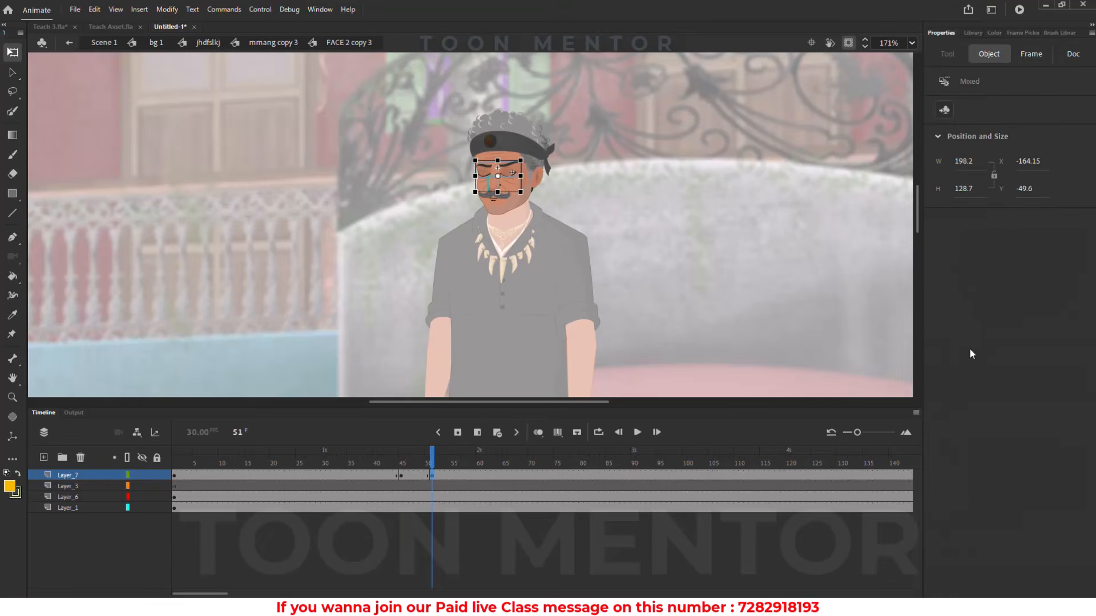
{"action": "left_click", "coordinate": [566, 184]}
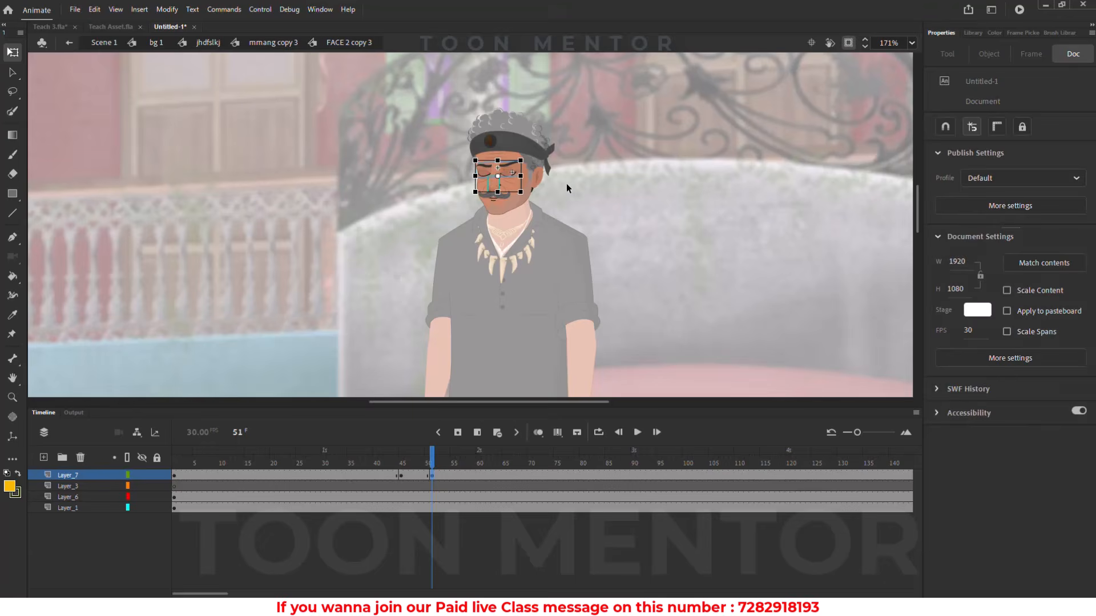
{"action": "left_click", "coordinate": [510, 176]}
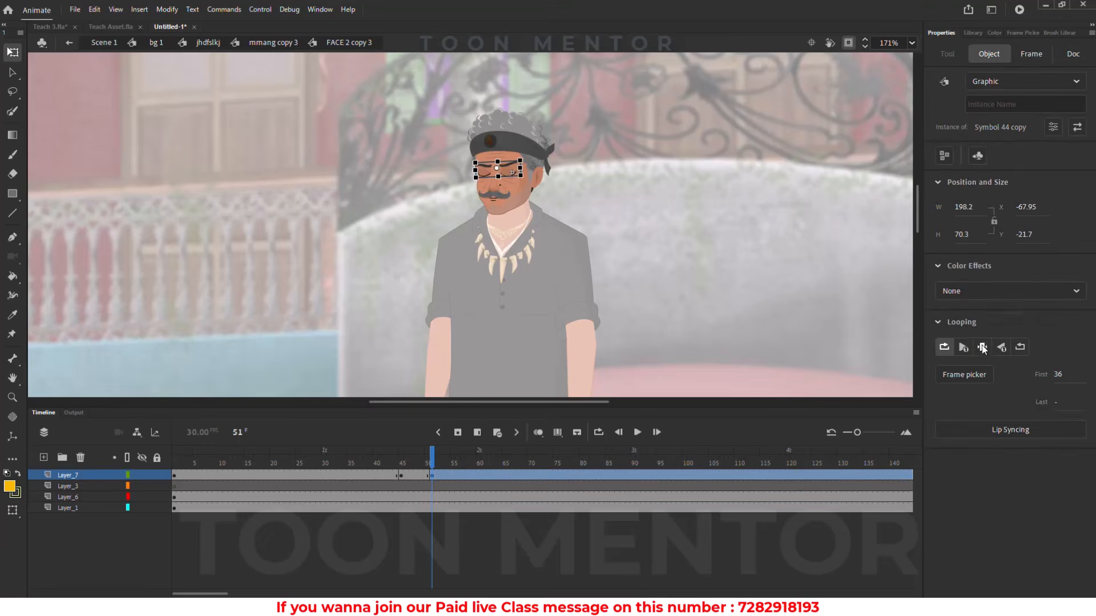
{"action": "left_click", "coordinate": [982, 347]}
{"action": "left_click", "coordinate": [104, 43]}
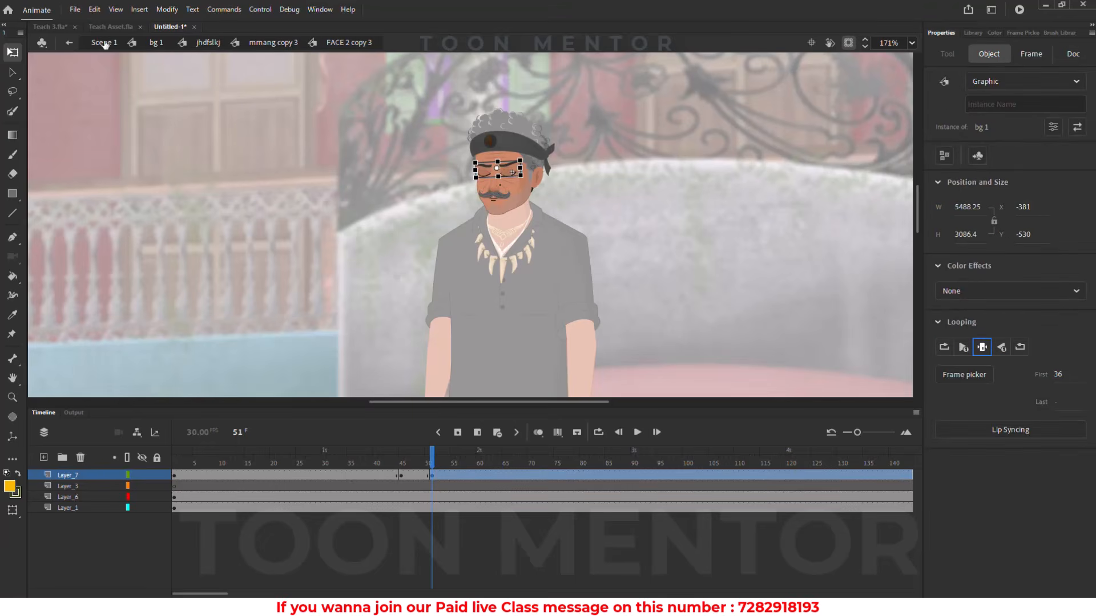
Play Scene 1 from about frame 65 to review the man's eye movement
{"action": "key", "text": "ctrl+2"}
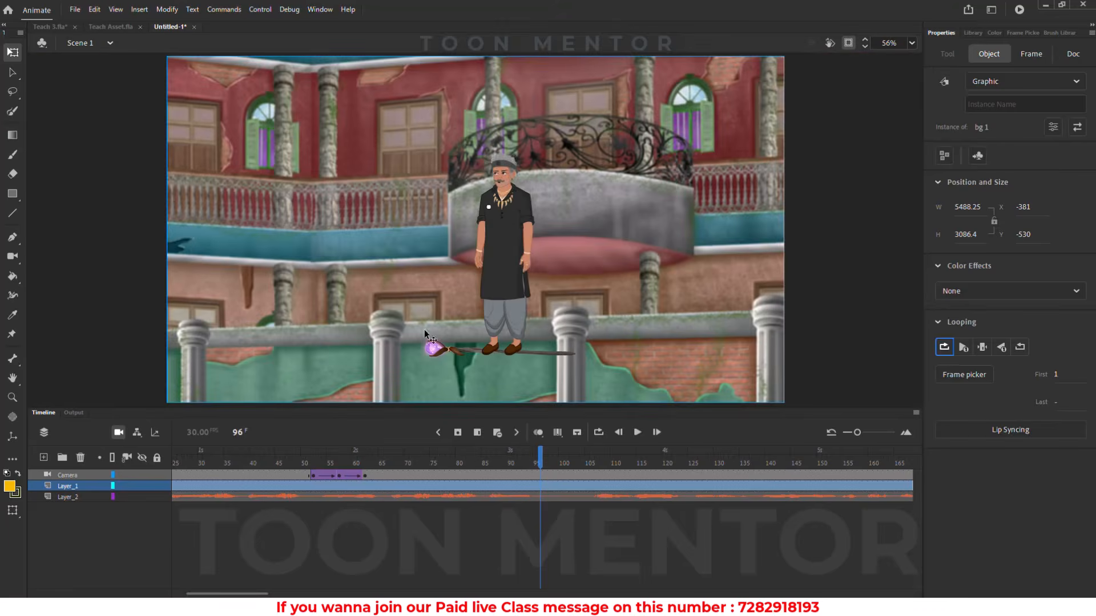
{"action": "left_click", "coordinate": [379, 449]}
{"action": "key", "text": "Return"}
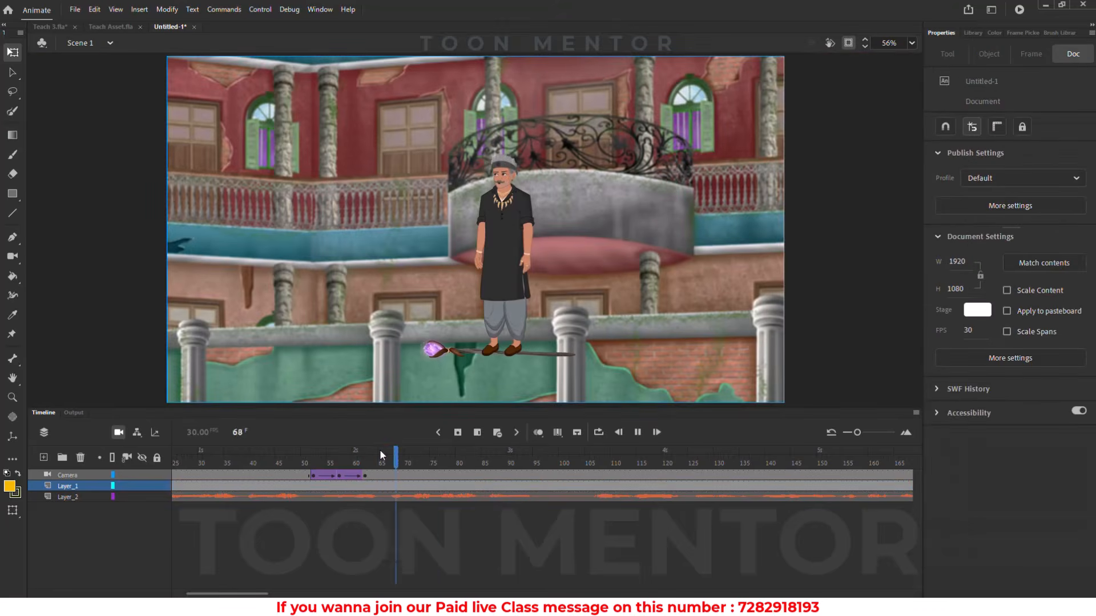
{"action": "key", "text": "Return"}
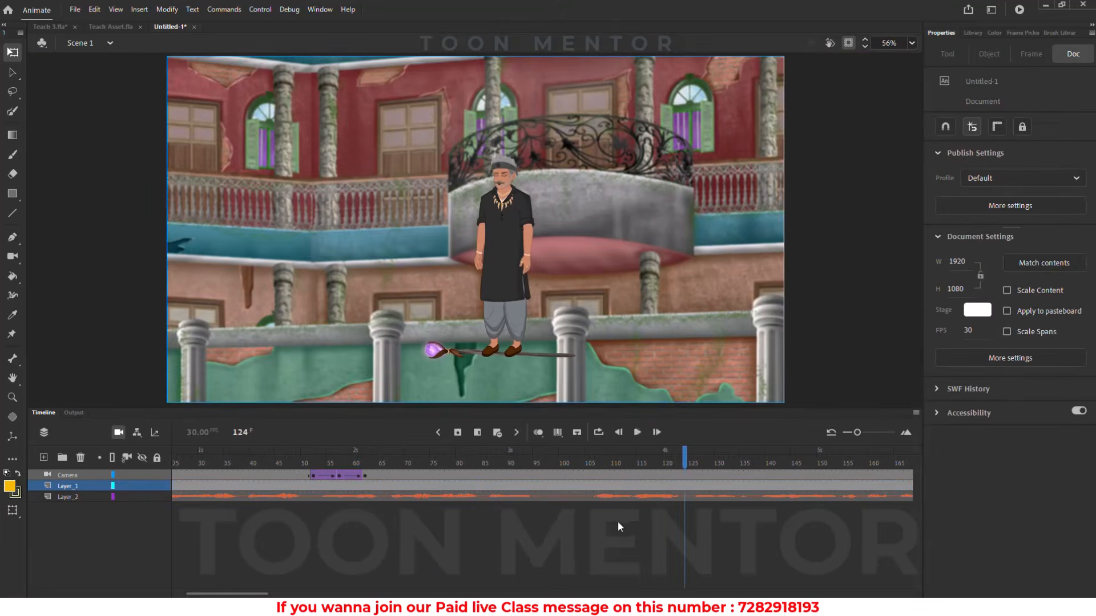
From Scene 1's frame 109, open the man's nested face symbol FACE 2 copy 3 for editing
{"action": "left_click_drag", "start_coordinate": [599, 457], "coordinate": [606, 459]}
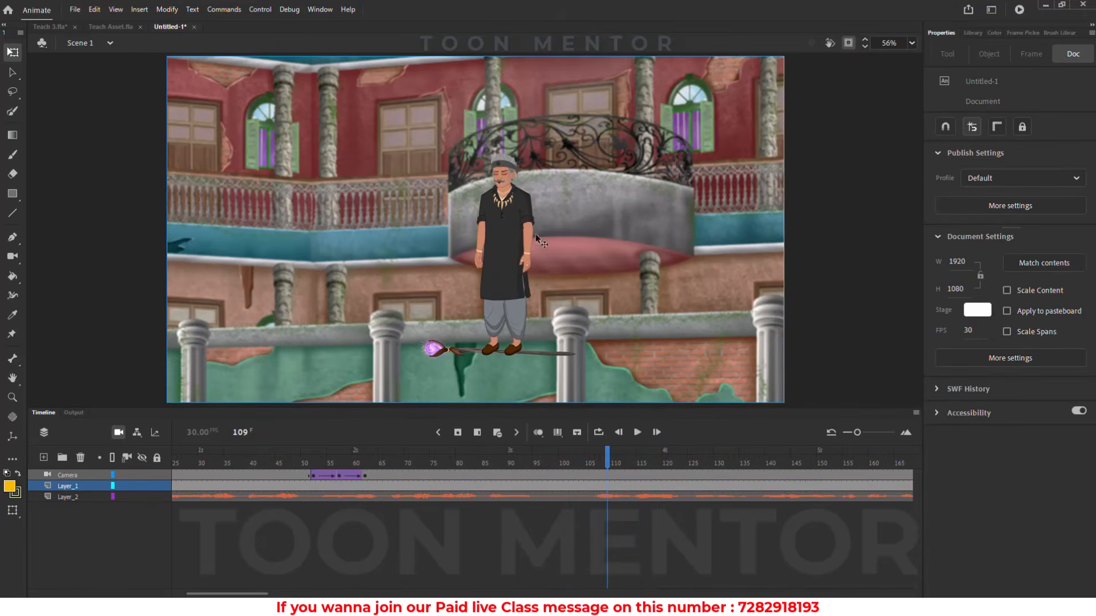
{"action": "double_click", "coordinate": [491, 182]}
{"action": "double_click", "coordinate": [510, 178]}
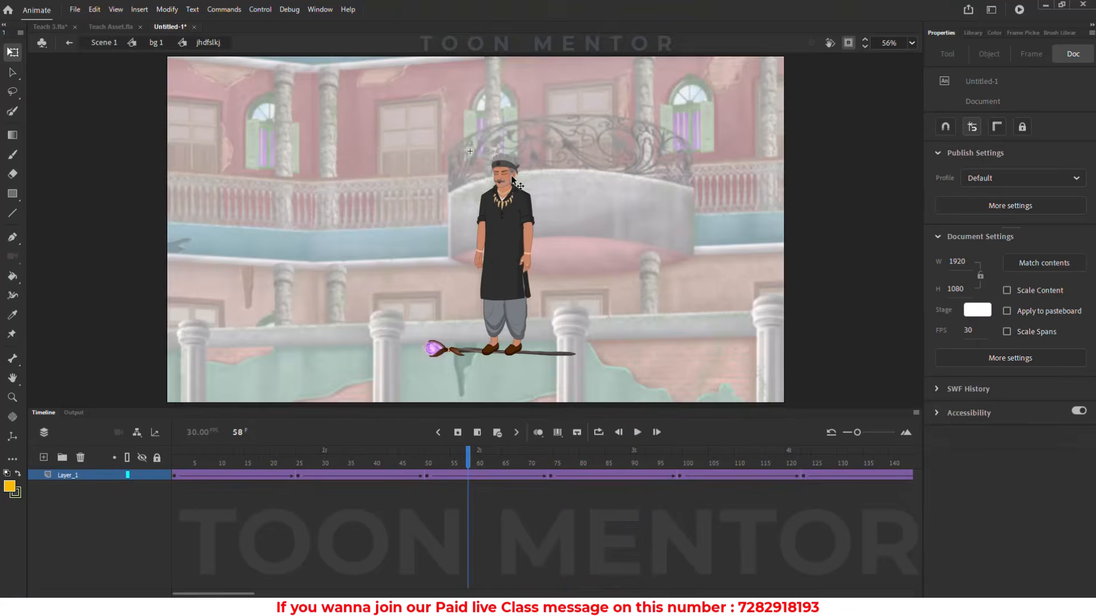
{"action": "scroll", "coordinate": [512, 181], "scroll_direction": "up", "scroll_amount": 3}
{"action": "left_click", "coordinate": [495, 189]}
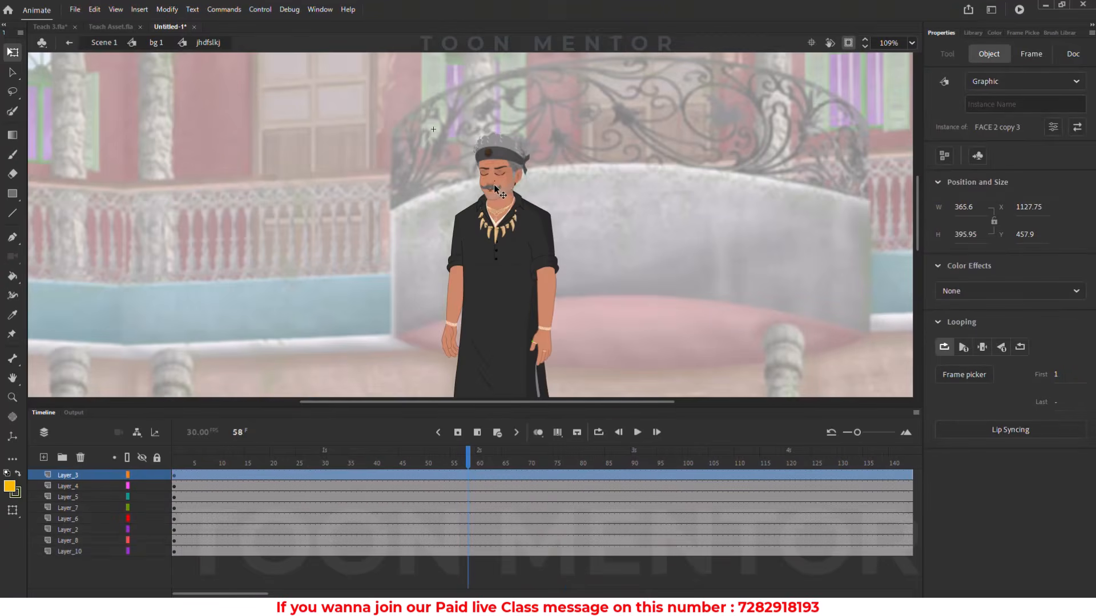
{"action": "double_click", "coordinate": [495, 188]}
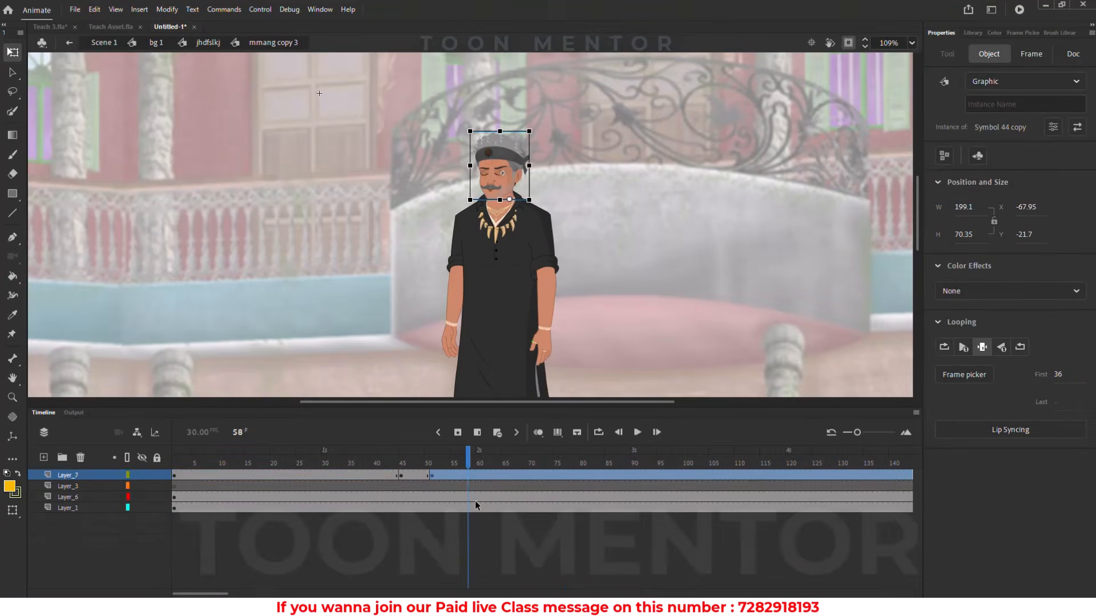
Add a Layer_3 keyframe at frame 58 and attach the sound Marker 100.mp3 there with Stream sync
{"action": "left_click", "coordinate": [467, 485]}
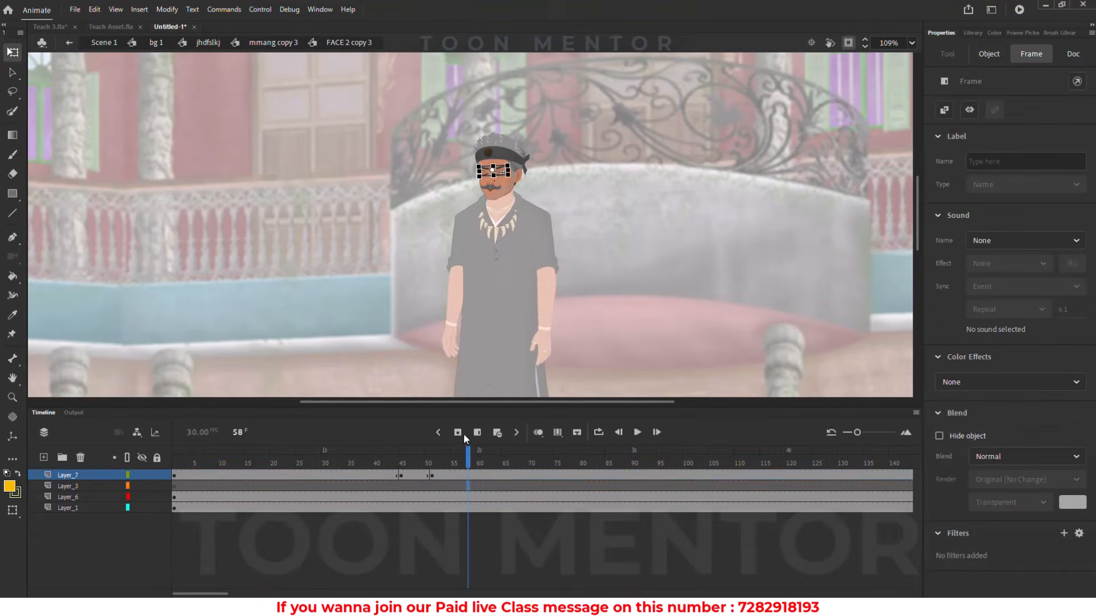
{"action": "left_click", "coordinate": [1025, 244]}
{"action": "left_click", "coordinate": [1022, 276]}
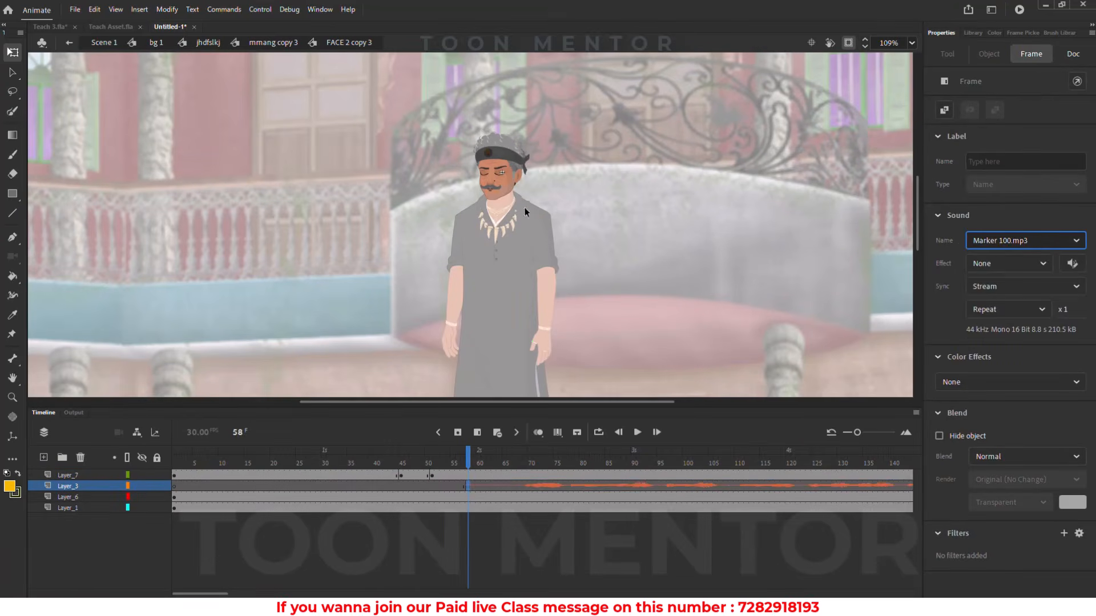
Apply automatic lip syncing to the man's mouth symbol on Layer_6, using the audio in Layer_3
{"action": "left_click", "coordinate": [494, 194]}
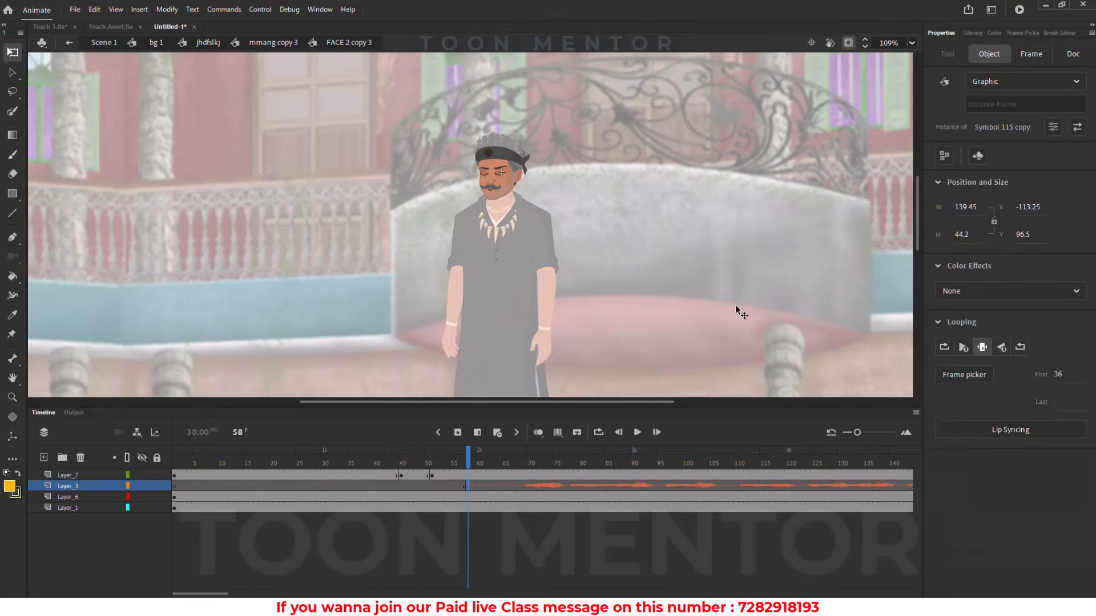
{"action": "left_click", "coordinate": [981, 429]}
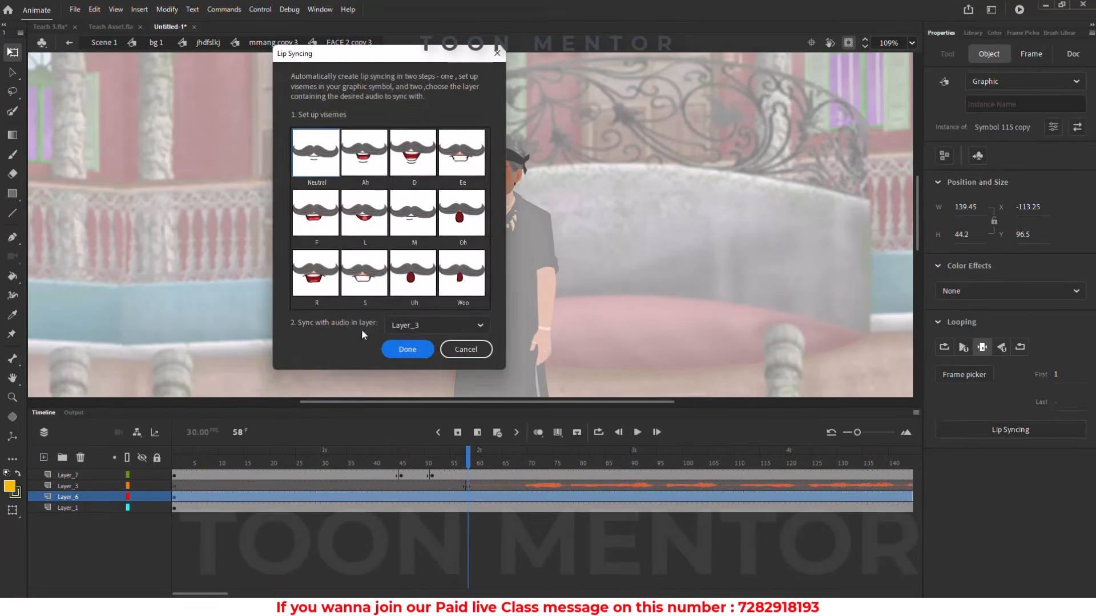
{"action": "left_click", "coordinate": [423, 349]}
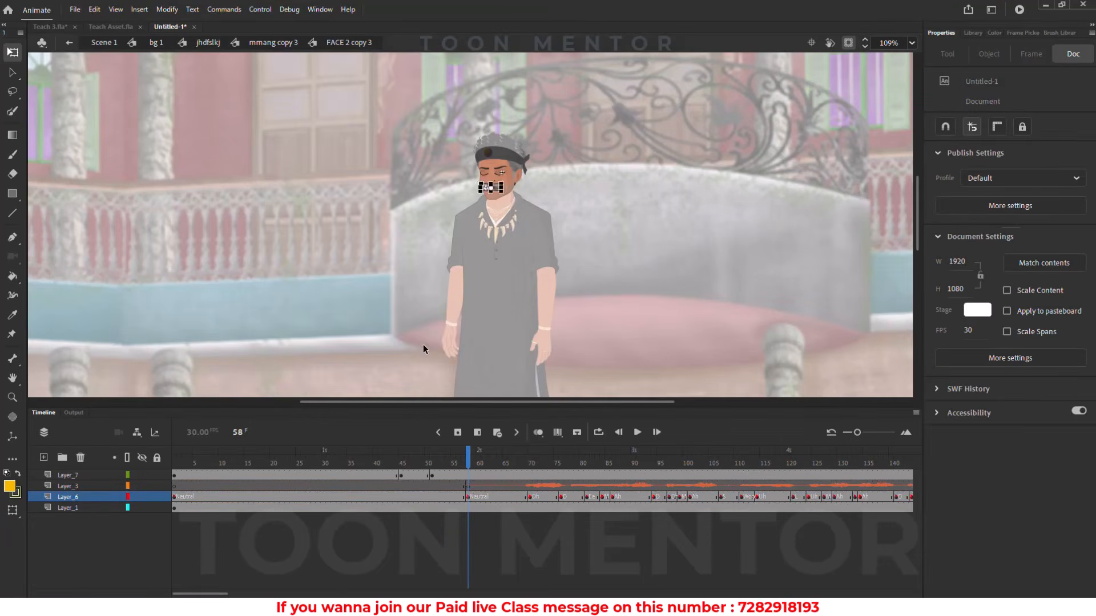
{"action": "left_click_drag", "start_coordinate": [517, 460], "coordinate": [447, 463]}
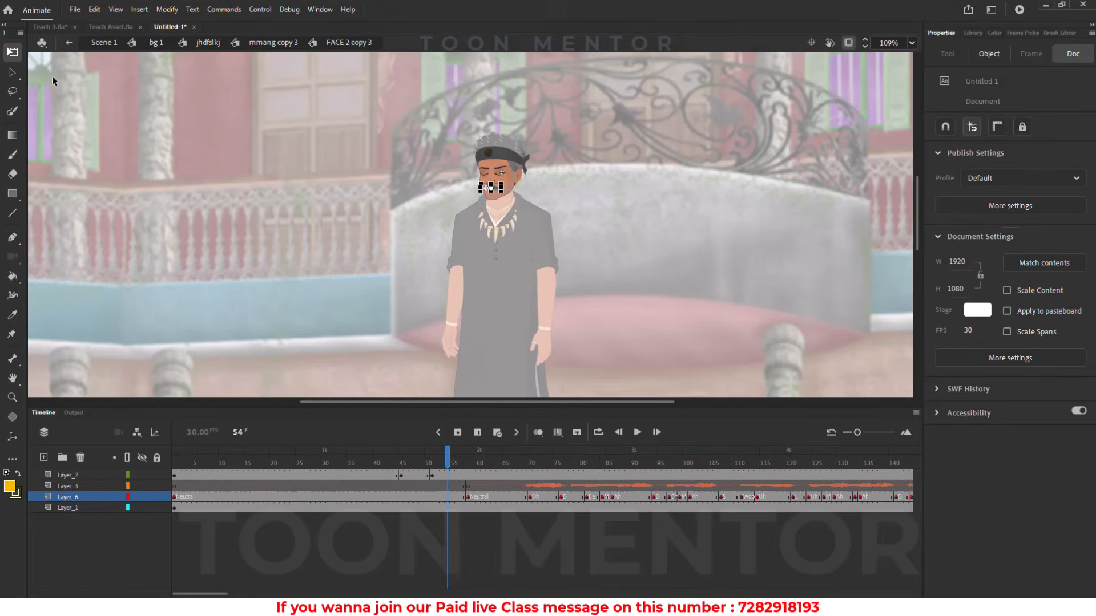
Return to Scene 1 and play it from the beginning to review the man's lip sync
{"action": "left_click", "coordinate": [105, 43]}
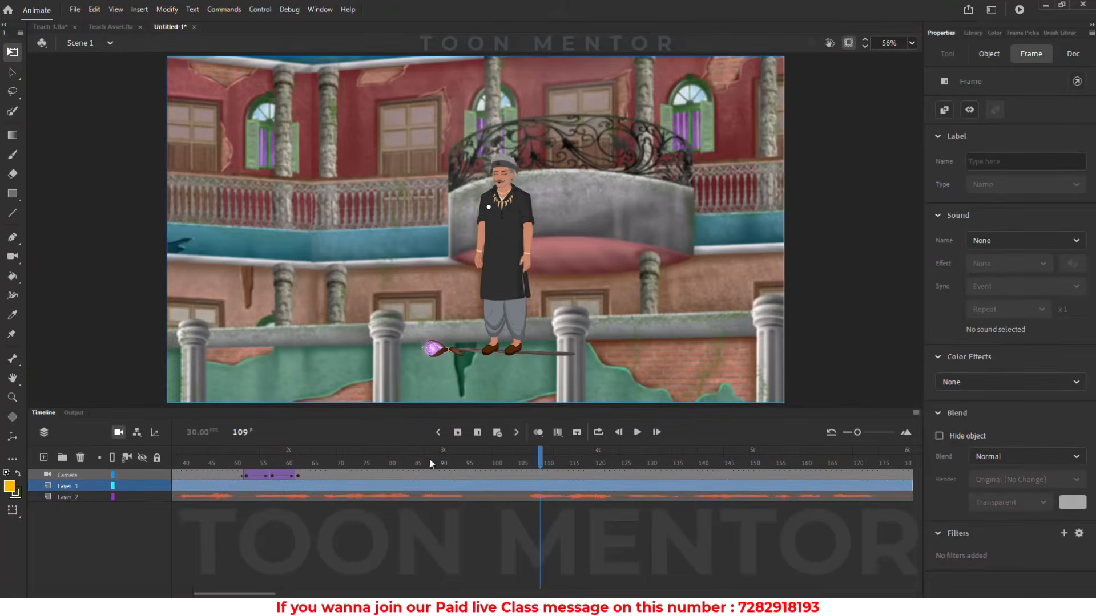
{"action": "left_click_drag", "start_coordinate": [439, 465], "coordinate": [0, 461]}
{"action": "key", "text": "Return"}
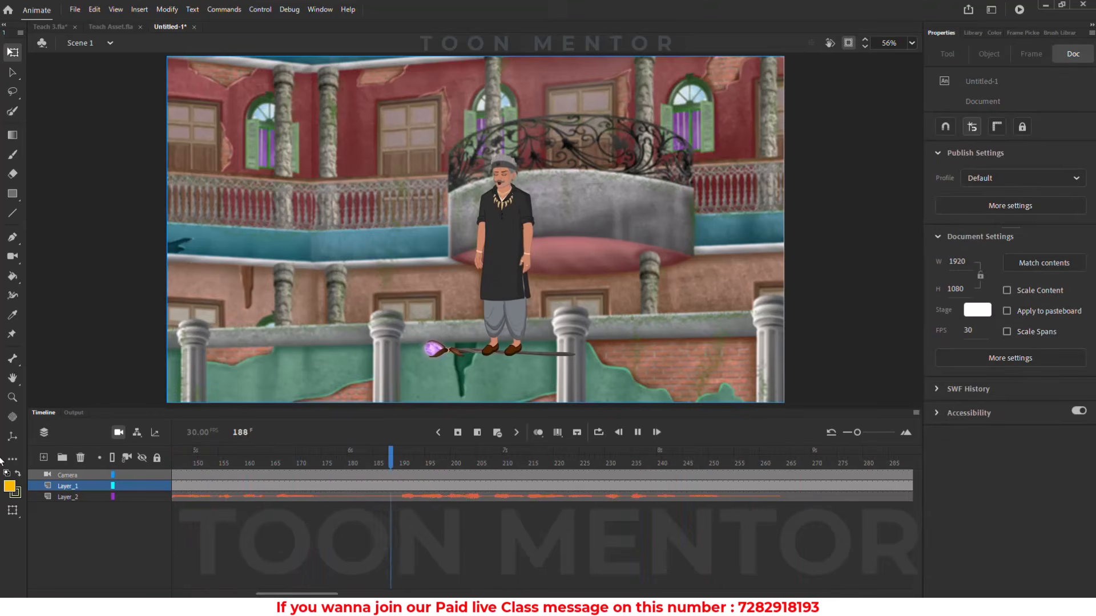
From Scene 1's frame 181, open mmang copy 3, examine the pose tweens between frames 130 and 254, and return to Scene 1
{"action": "left_click_drag", "start_coordinate": [395, 456], "coordinate": [357, 458]}
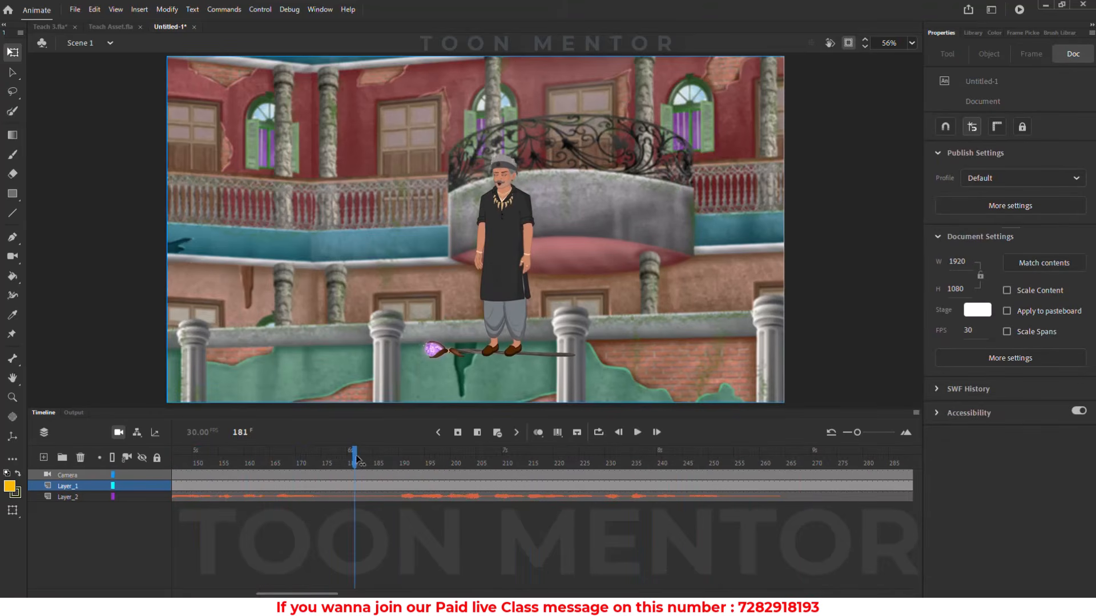
{"action": "double_click", "coordinate": [510, 233]}
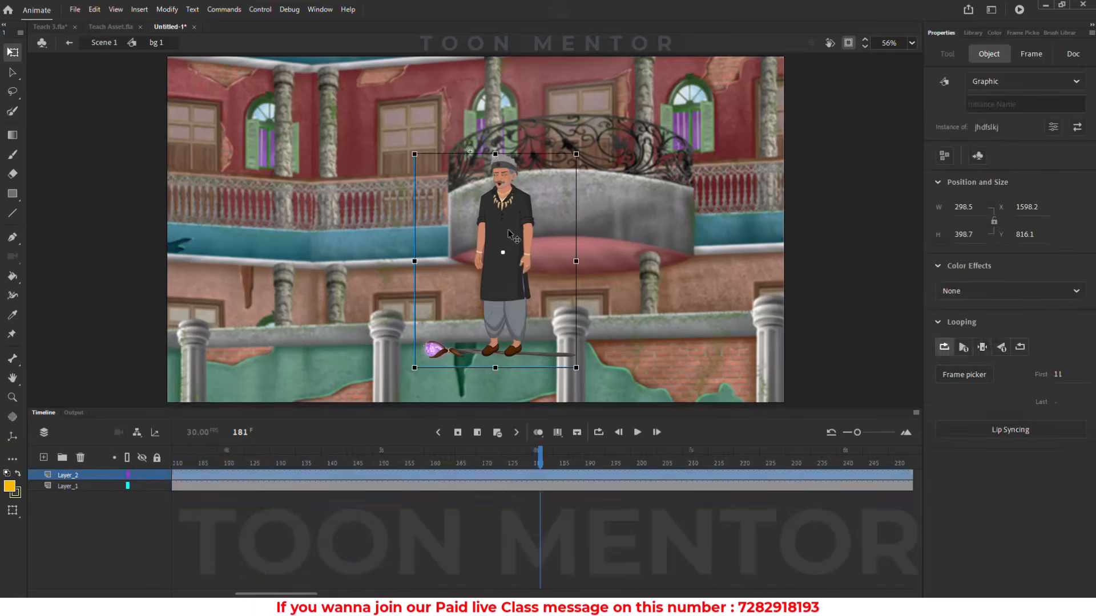
{"action": "double_click", "coordinate": [510, 229]}
{"action": "double_click", "coordinate": [510, 224]}
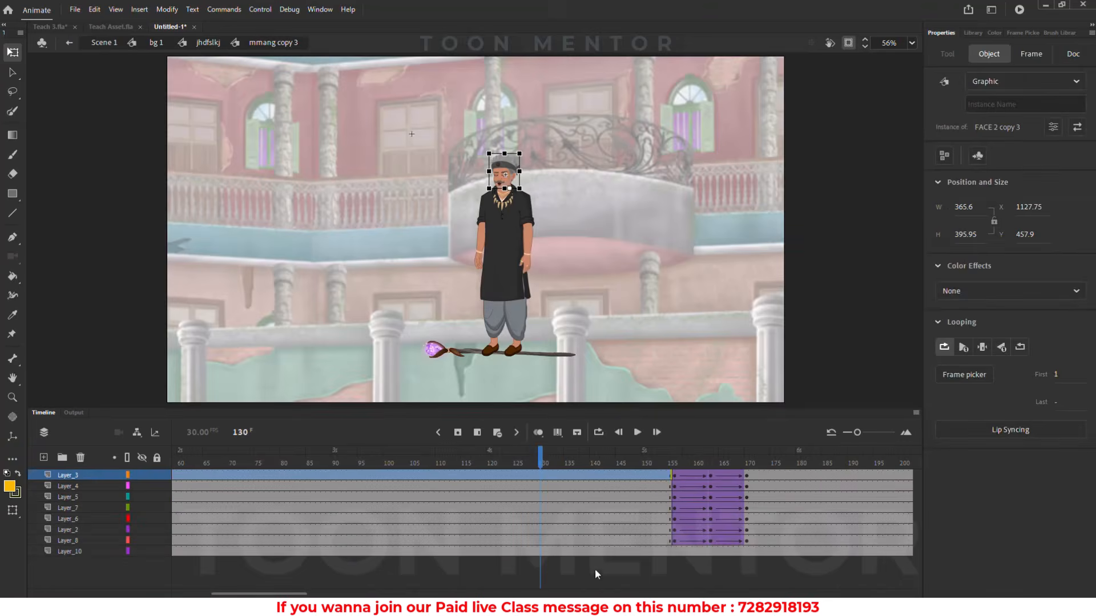
{"action": "left_click_drag", "start_coordinate": [541, 552], "coordinate": [871, 470]}
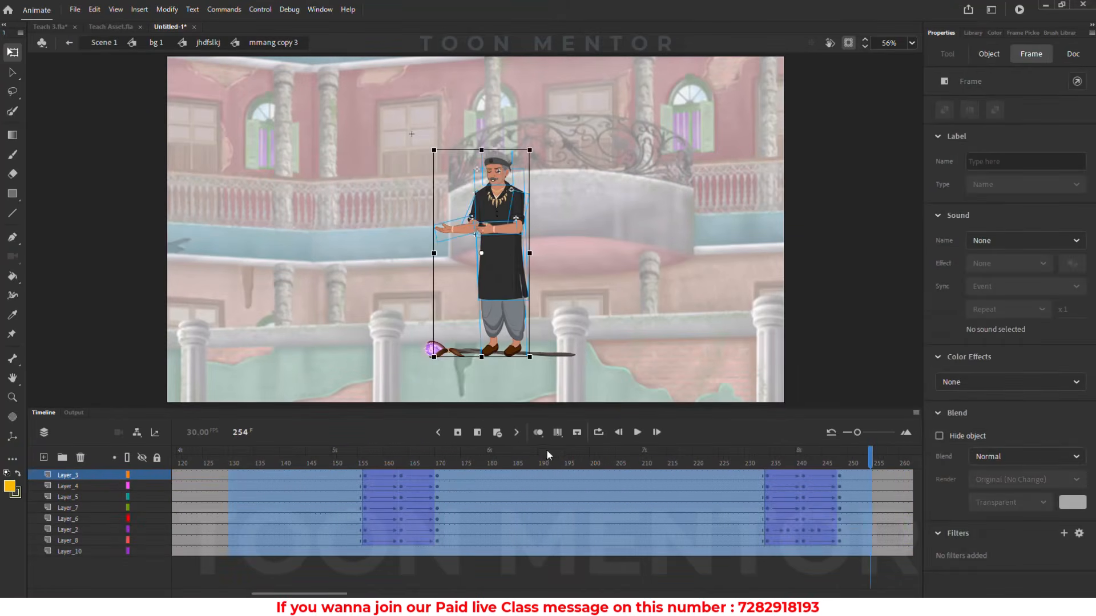
{"action": "left_click", "coordinate": [477, 432]}
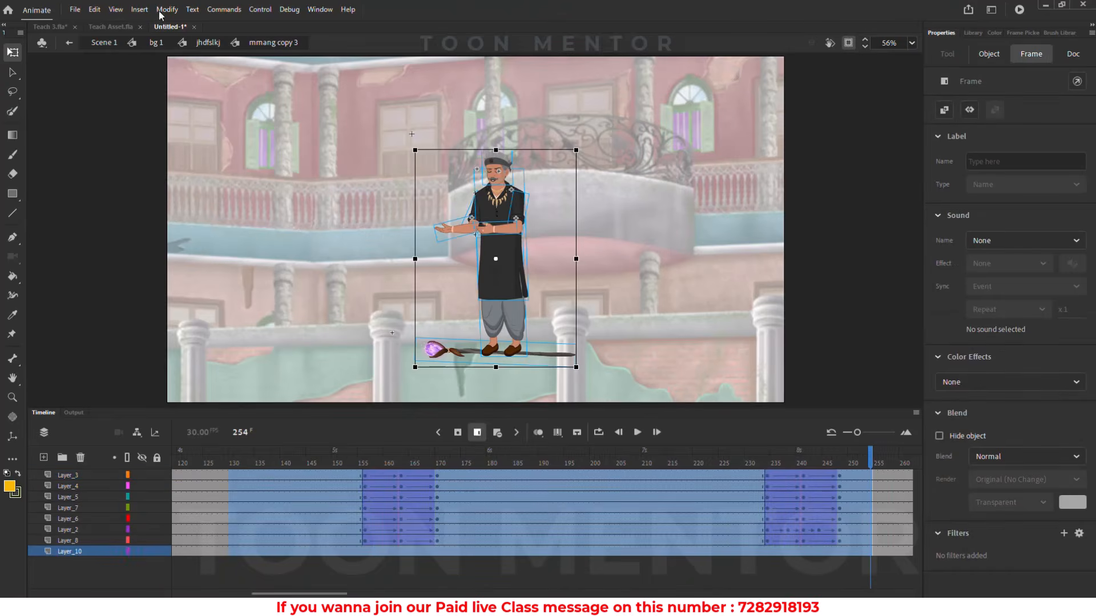
{"action": "left_click", "coordinate": [153, 42]}
{"action": "left_click", "coordinate": [104, 42]}
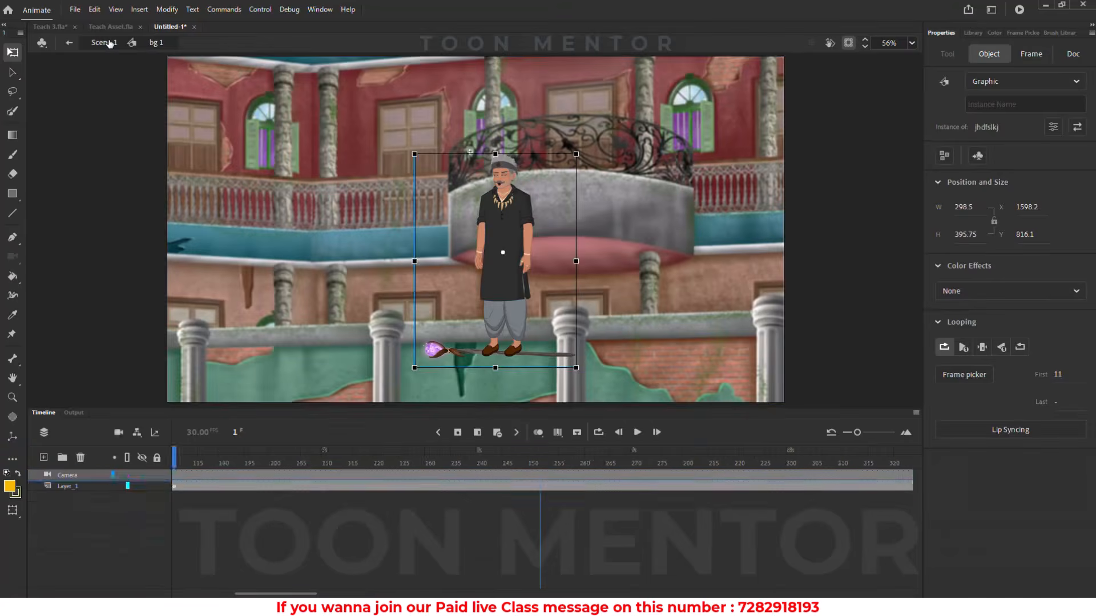
Copy the blue and red genie characters from Teach Asset.fla and go back to Untitled-1
{"action": "left_click", "coordinate": [107, 30]}
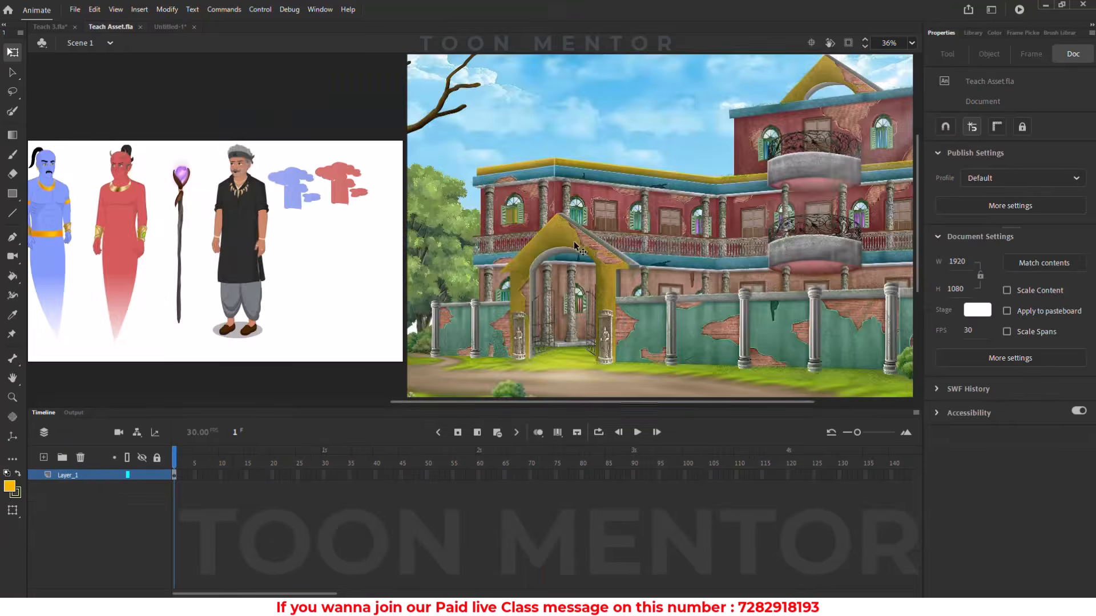
{"action": "key", "text": "ctrl+2"}
{"action": "left_click", "coordinate": [215, 183]}
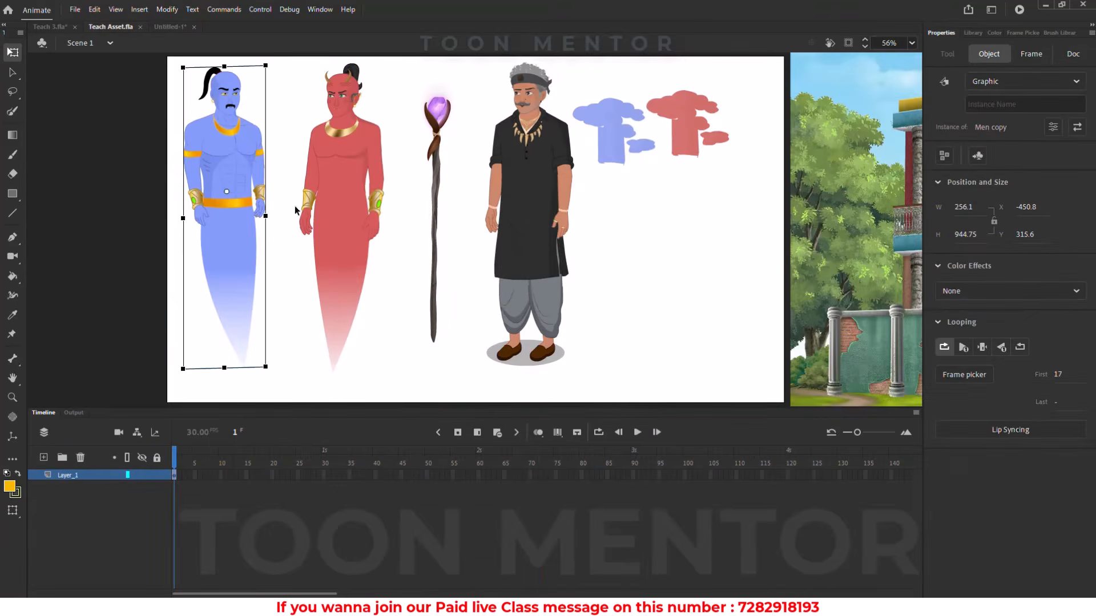
{"action": "left_click", "coordinate": [341, 216], "text": "shift"}
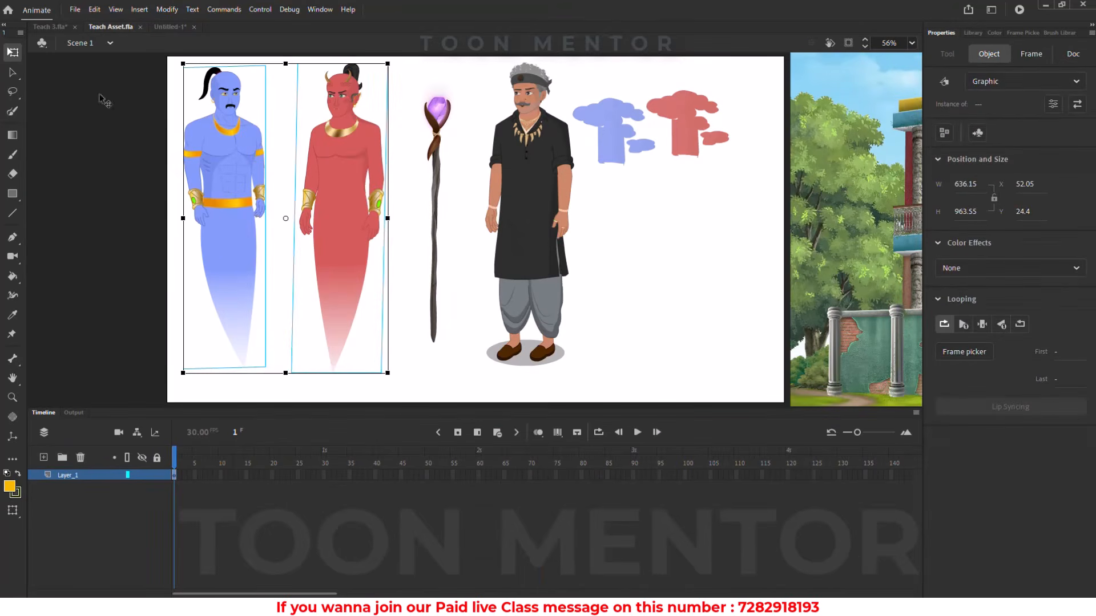
{"action": "left_click", "coordinate": [169, 27]}
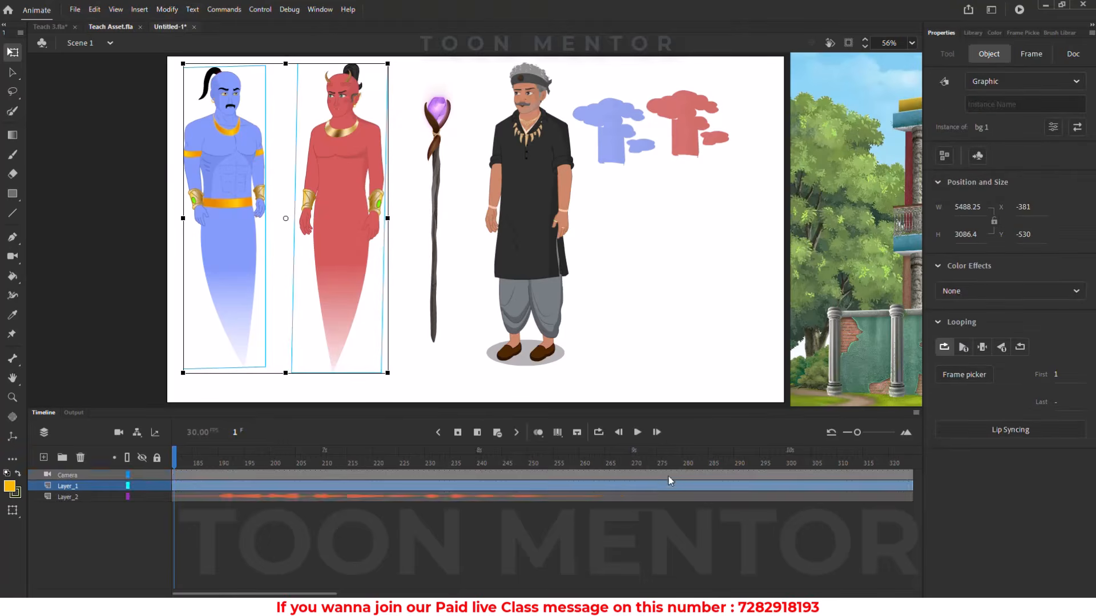
Play Scene 1 from frame 181 and park the playhead at frame 213 for the genies' appearance
{"action": "double_click", "coordinate": [481, 343]}
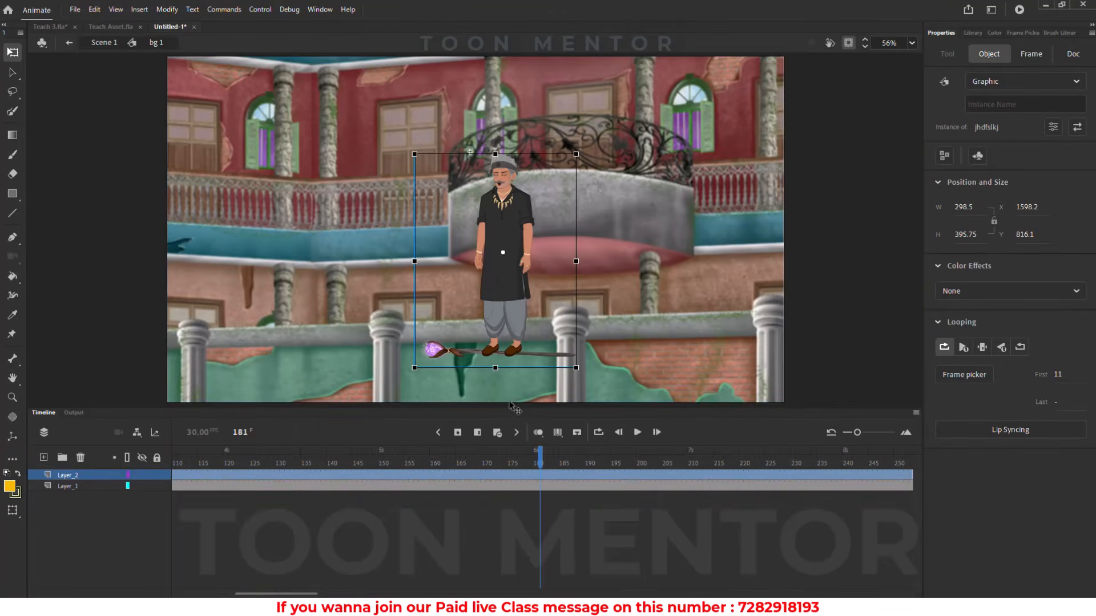
{"action": "left_click", "coordinate": [102, 43]}
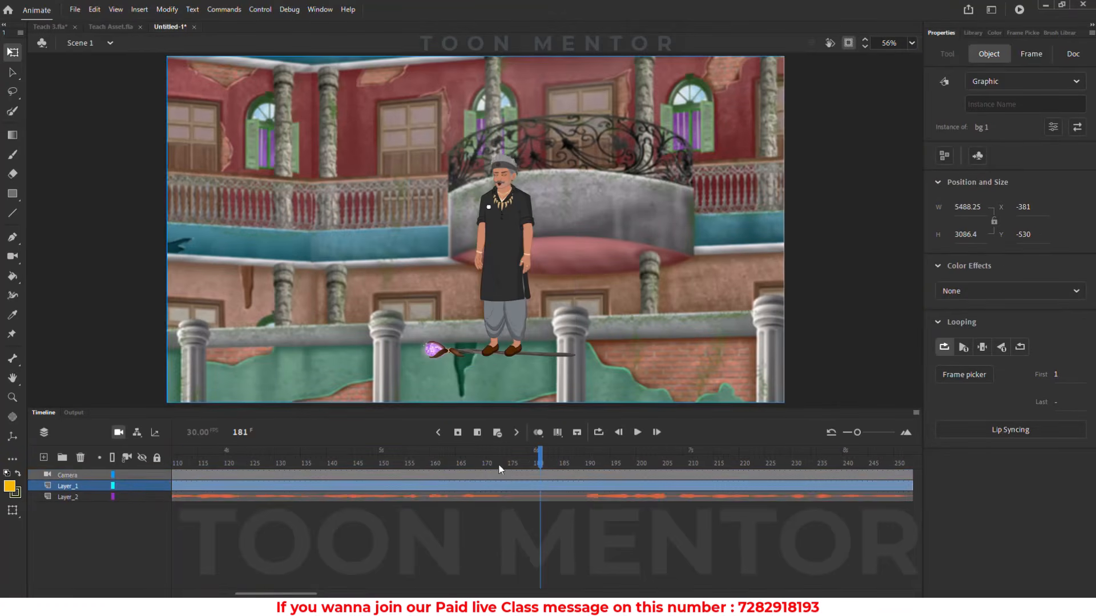
{"action": "key", "text": "Return"}
{"action": "left_click_drag", "start_coordinate": [557, 459], "coordinate": [705, 480]}
Inside bg 1, add Layer_3 and Layer_4 above the man and paste both genies on Layer_3 at frame 213
{"action": "double_click", "coordinate": [533, 323]}
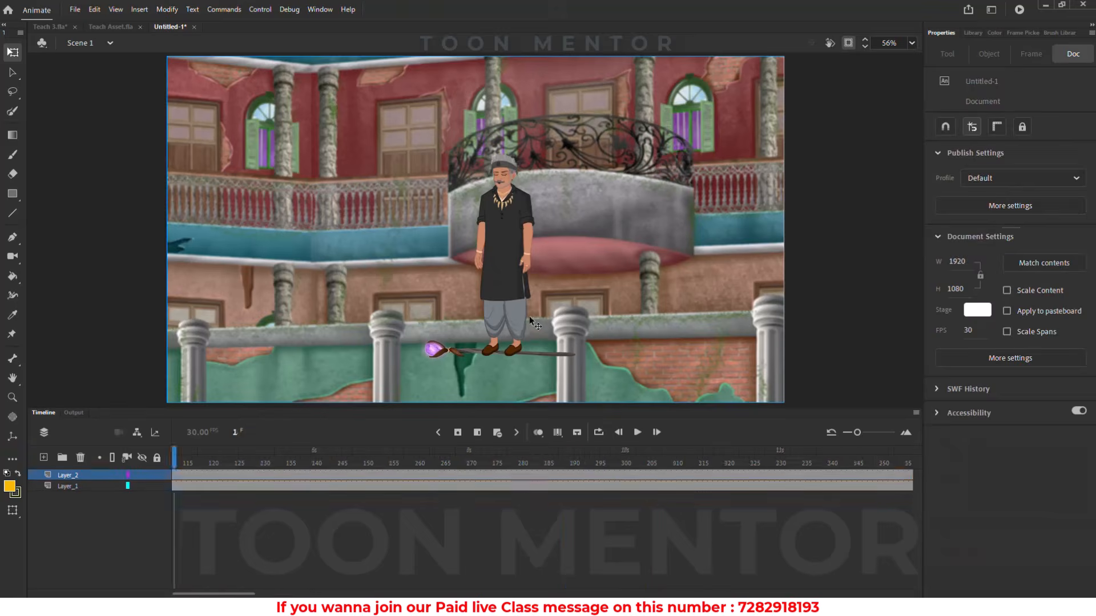
{"action": "left_click", "coordinate": [524, 317]}
{"action": "left_click", "coordinate": [43, 458]}
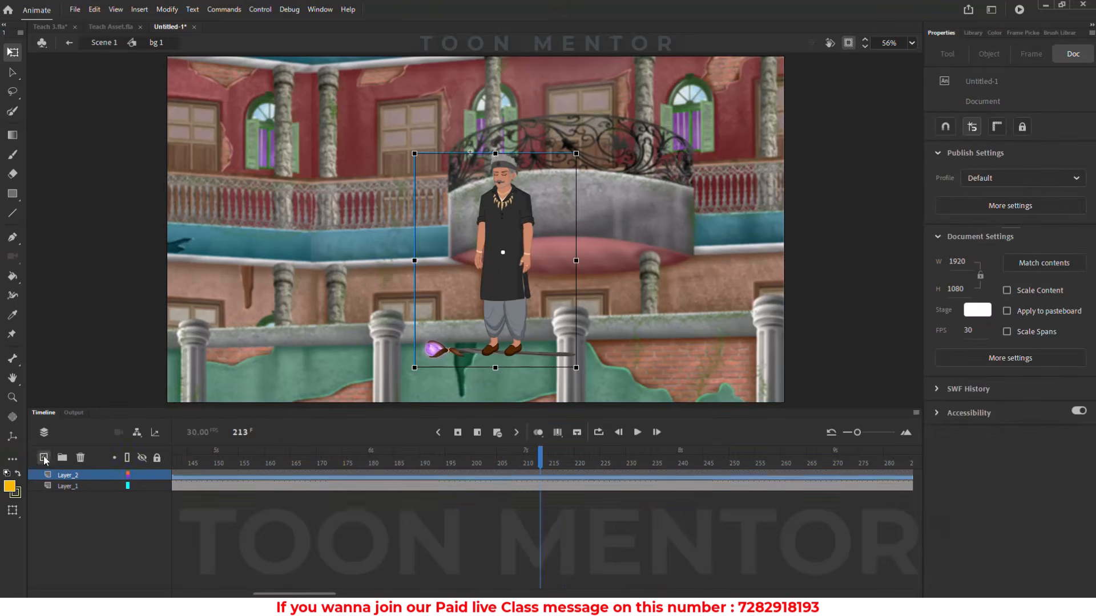
{"action": "left_click", "coordinate": [44, 458]}
{"action": "left_click", "coordinate": [541, 487]}
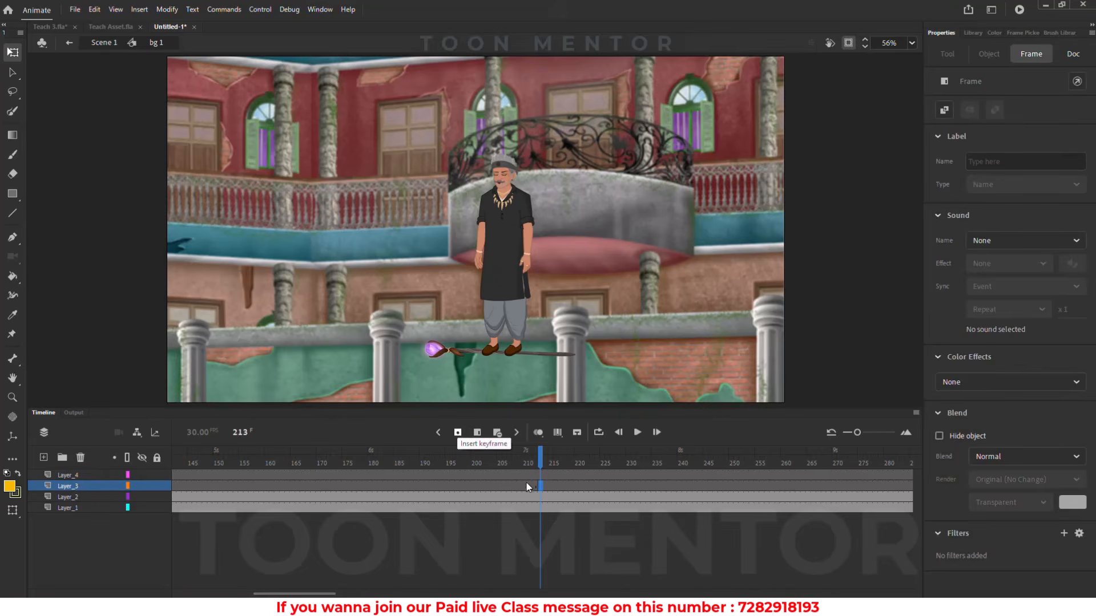
{"action": "key", "text": "ctrl+v"}
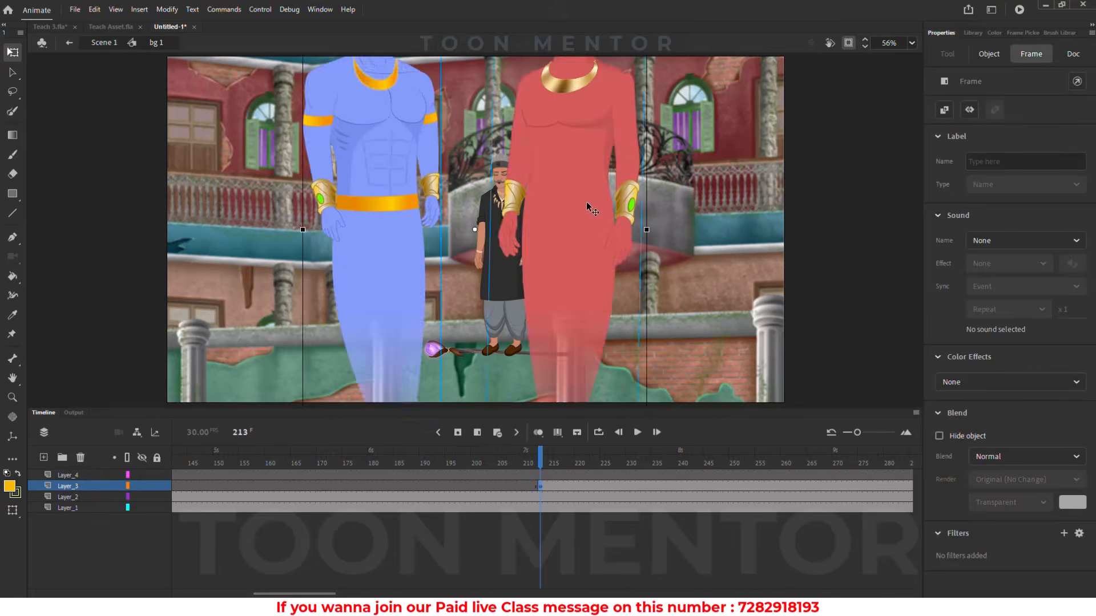
Scale both genies down together to about 267 by 413 and place them to the left of the man
{"action": "left_click_drag", "start_coordinate": [586, 201], "coordinate": [524, 323]}
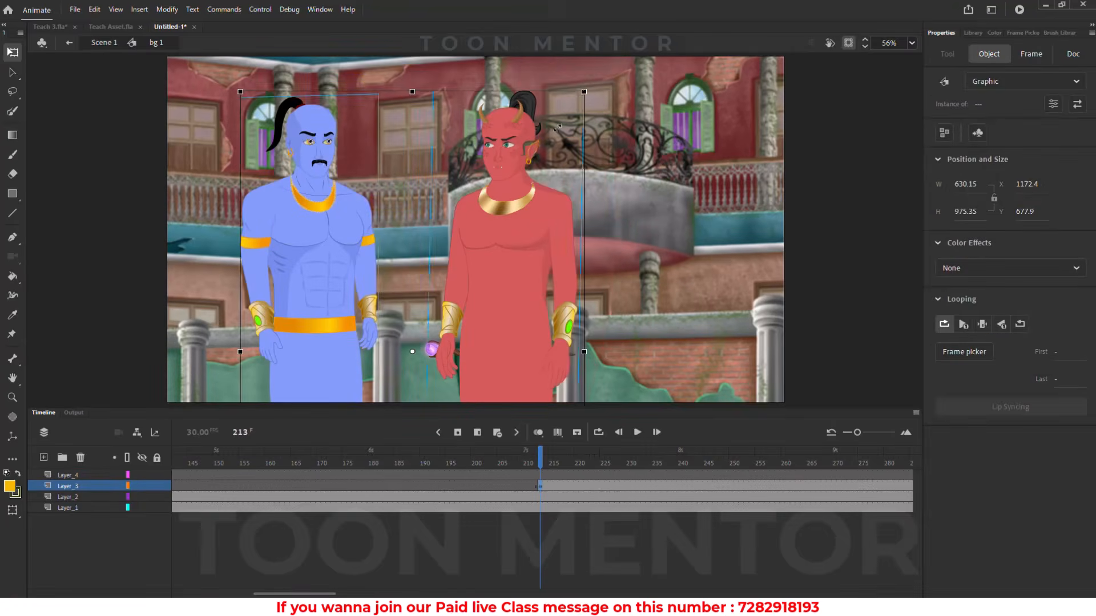
{"action": "left_click_drag", "start_coordinate": [557, 127], "coordinate": [477, 253]}
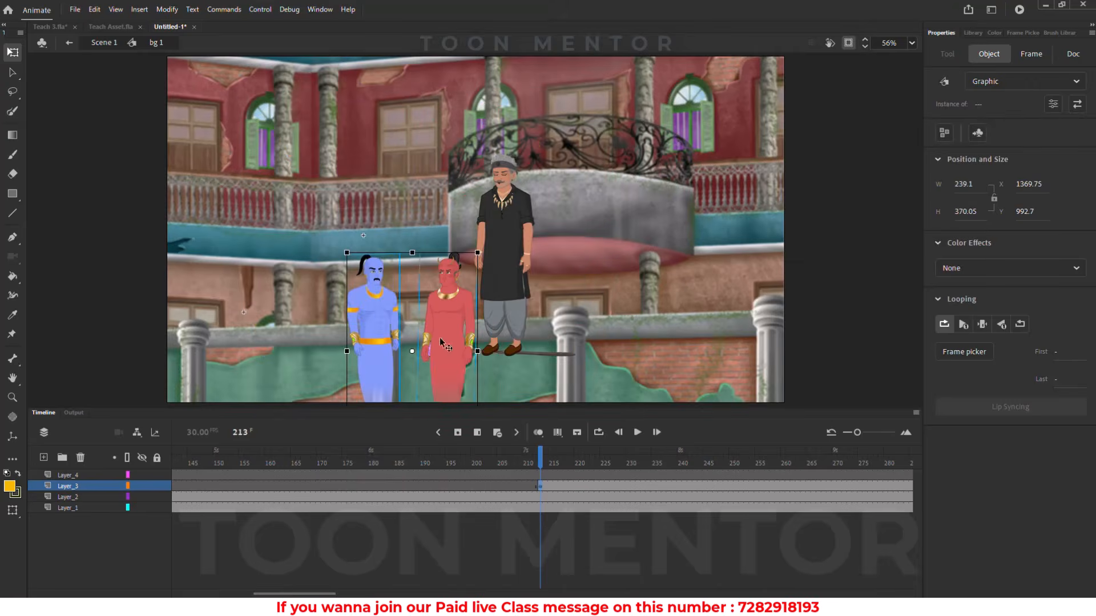
{"action": "left_click_drag", "start_coordinate": [440, 341], "coordinate": [344, 244]}
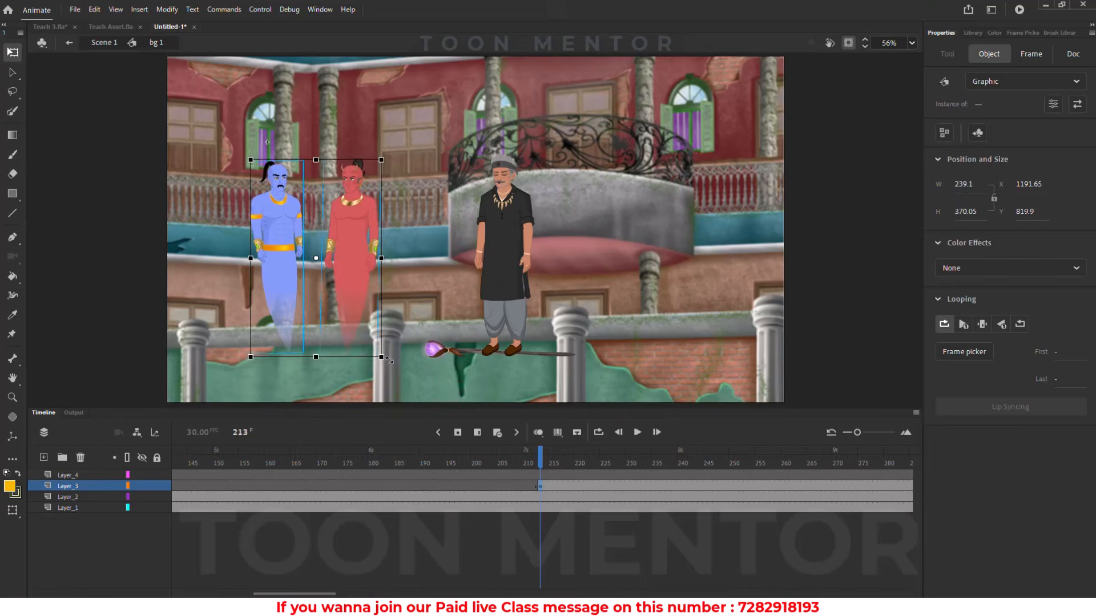
{"action": "left_click_drag", "start_coordinate": [389, 360], "coordinate": [399, 371]}
{"action": "left_click_drag", "start_coordinate": [368, 276], "coordinate": [354, 271]}
{"action": "left_click", "coordinate": [502, 533]}
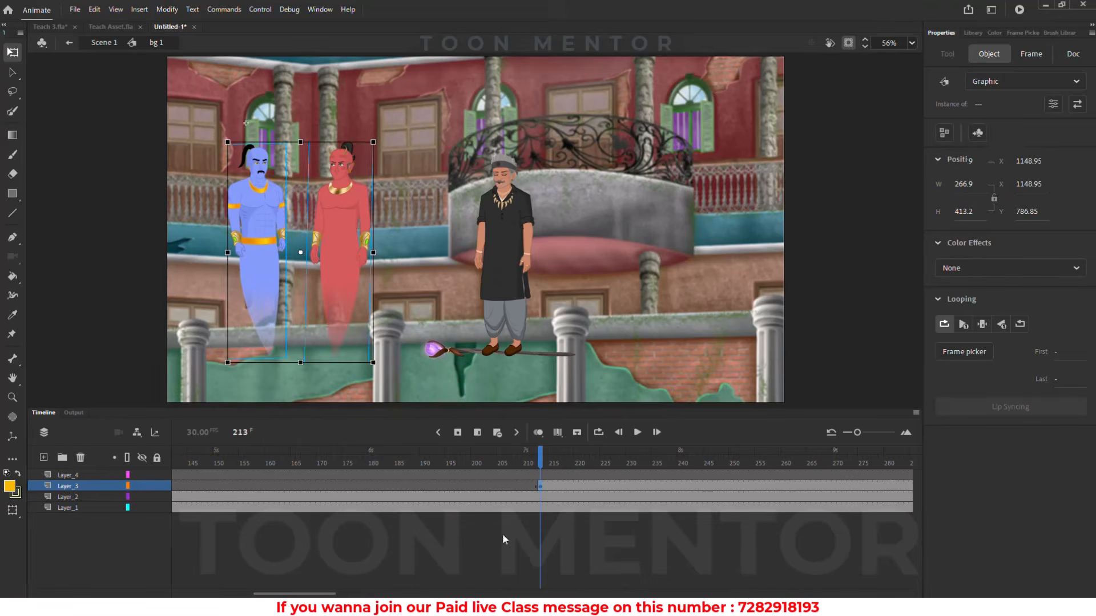
Move the red genie from Layer_3 to a new keyframe on Layer_4 at frame 213 and flip it horizontally
{"action": "left_click", "coordinate": [353, 270]}
{"action": "key", "text": "Delete"}
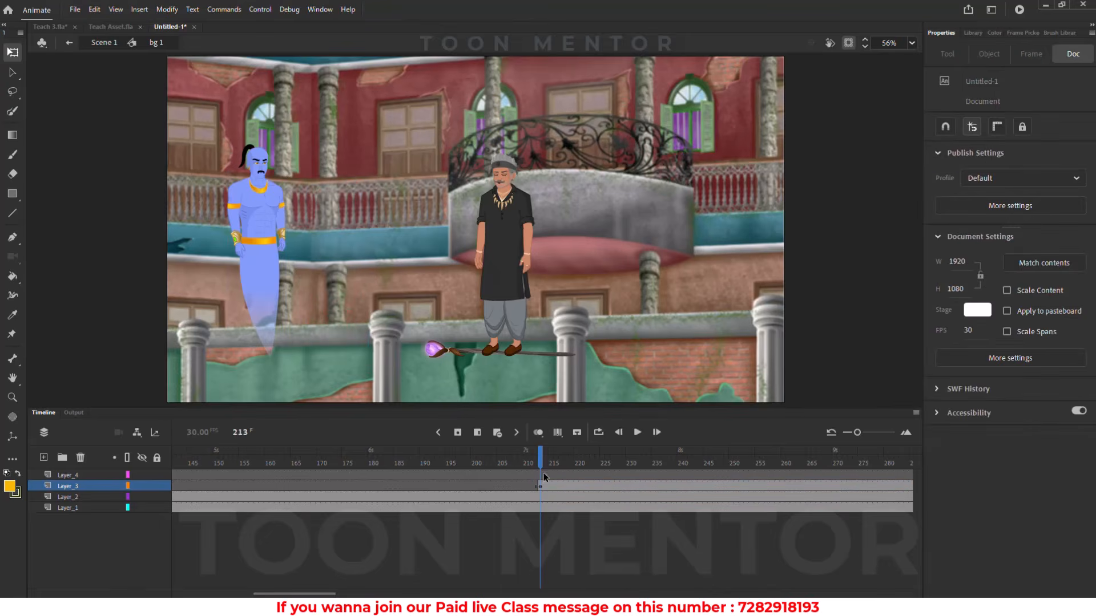
{"action": "left_click", "coordinate": [541, 475]}
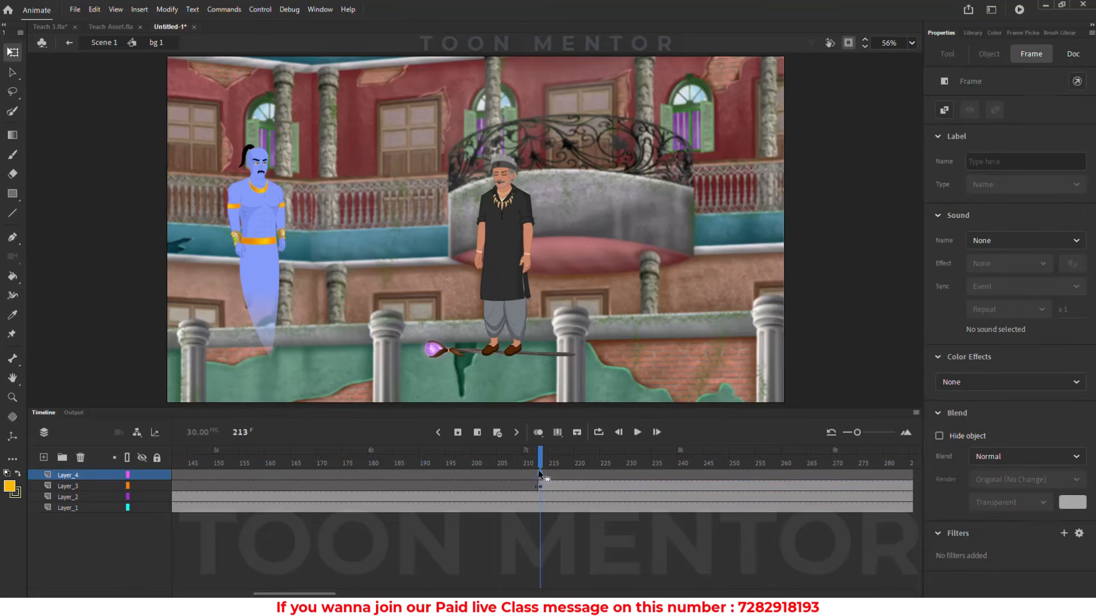
{"action": "left_click", "coordinate": [462, 434]}
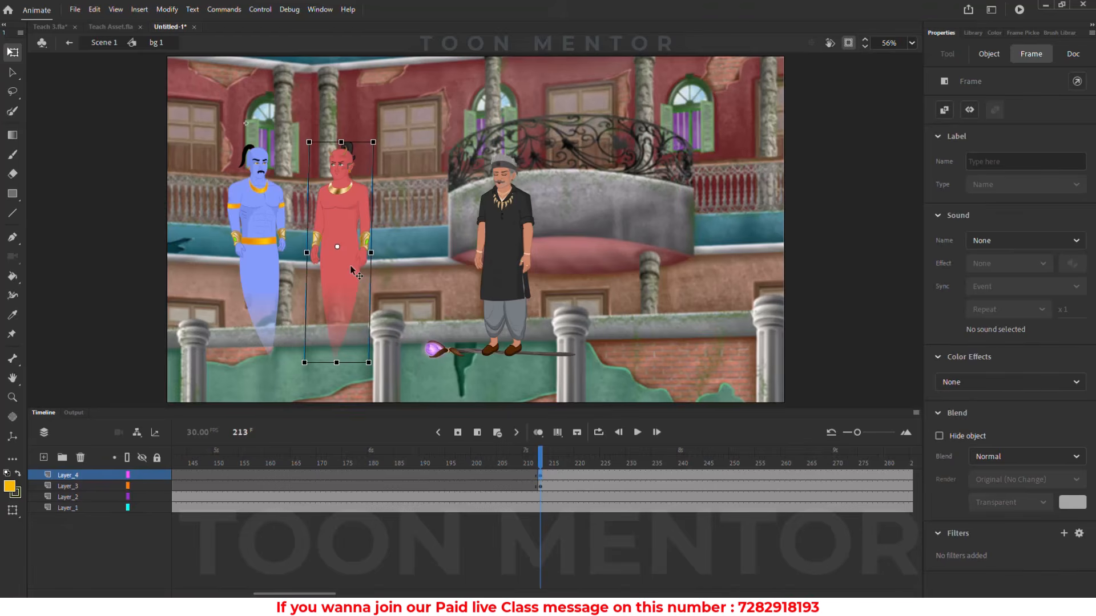
{"action": "right_click", "coordinate": [350, 264]}
{"action": "mouse_move", "coordinate": [480, 318]}
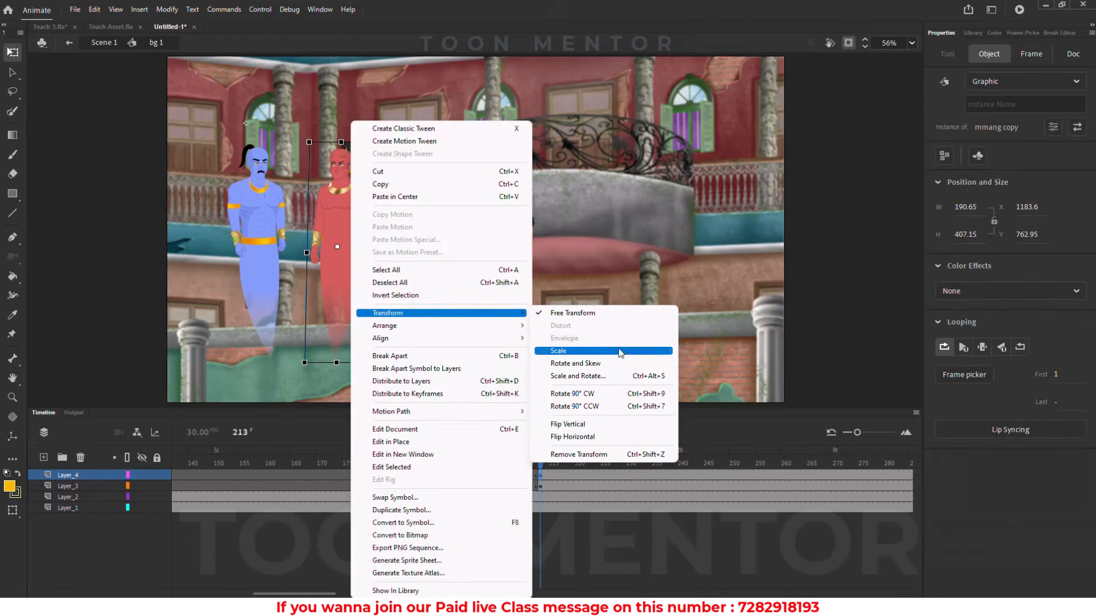
{"action": "left_click", "coordinate": [606, 437]}
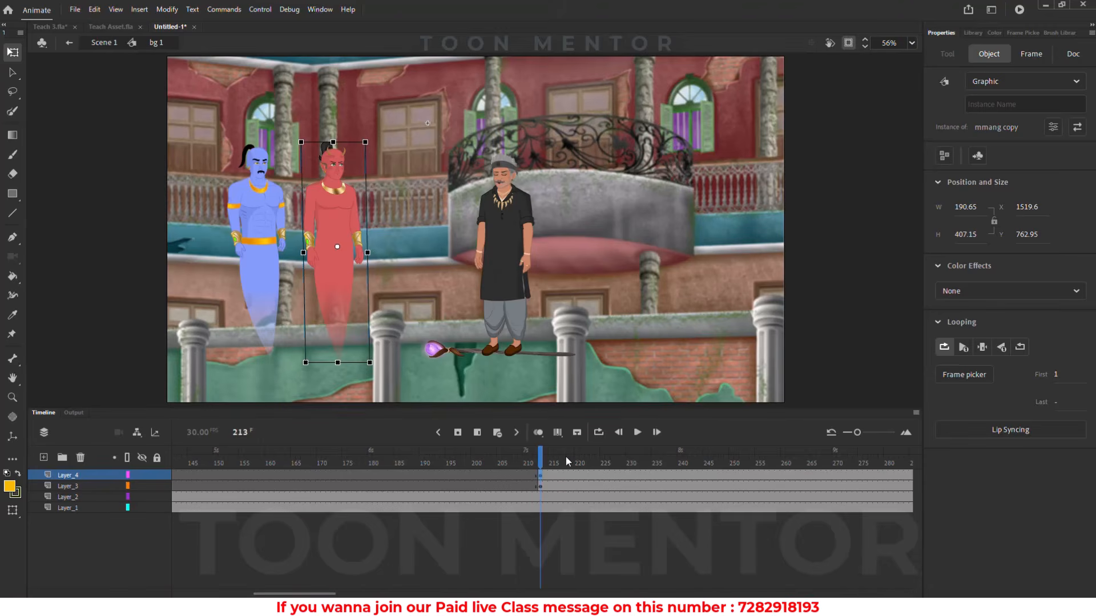
Insert keyframes at frame 221 on Layer_4 and Layer_3 for the red and blue genies
{"action": "left_click_drag", "start_coordinate": [566, 457], "coordinate": [583, 467]}
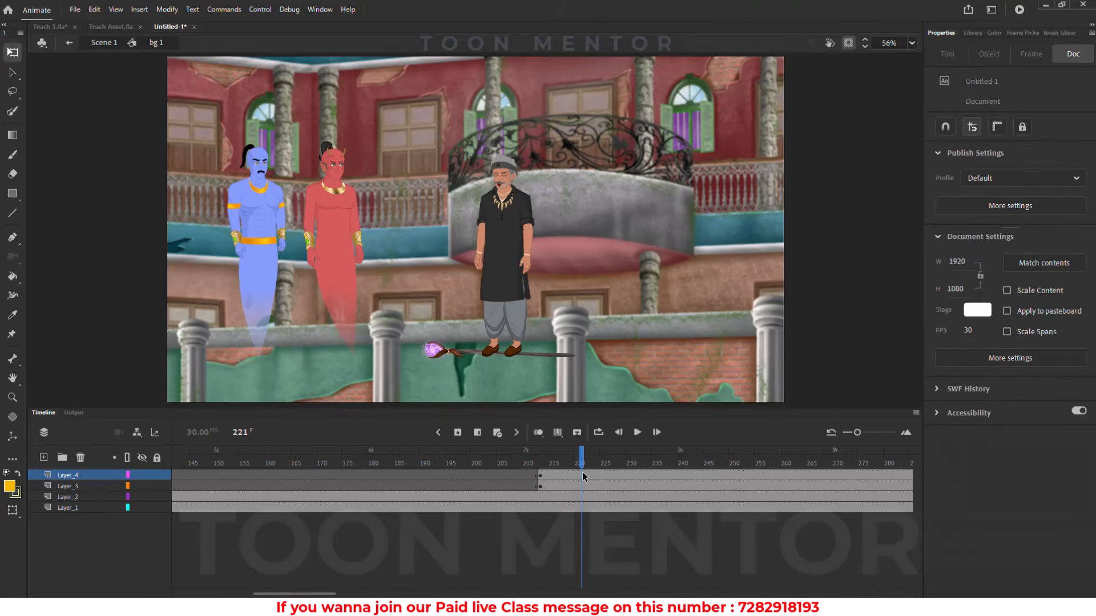
{"action": "left_click", "coordinate": [582, 474]}
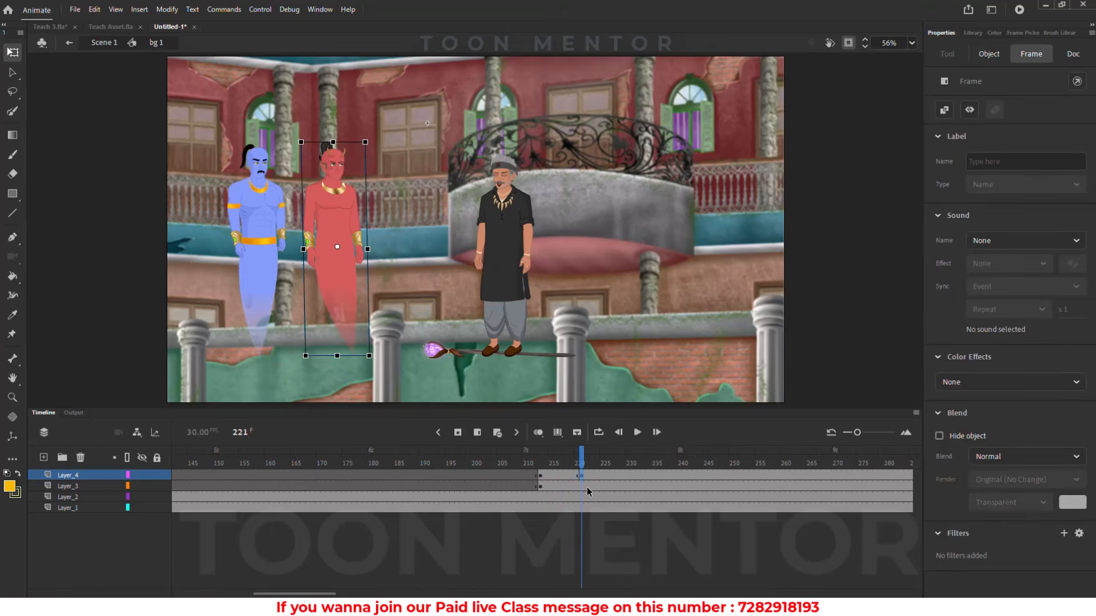
{"action": "left_click", "coordinate": [581, 486]}
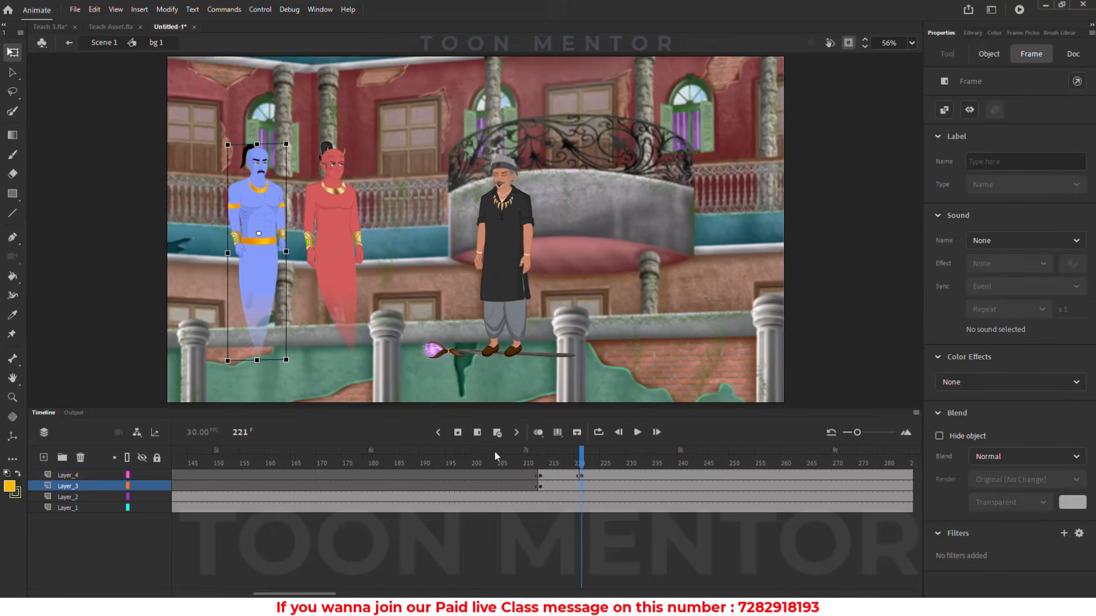
{"action": "left_click", "coordinate": [455, 432]}
Copy the blue and red smoke symbols from Teach Asset.fla and go back to Untitled-1
{"action": "left_click", "coordinate": [106, 27]}
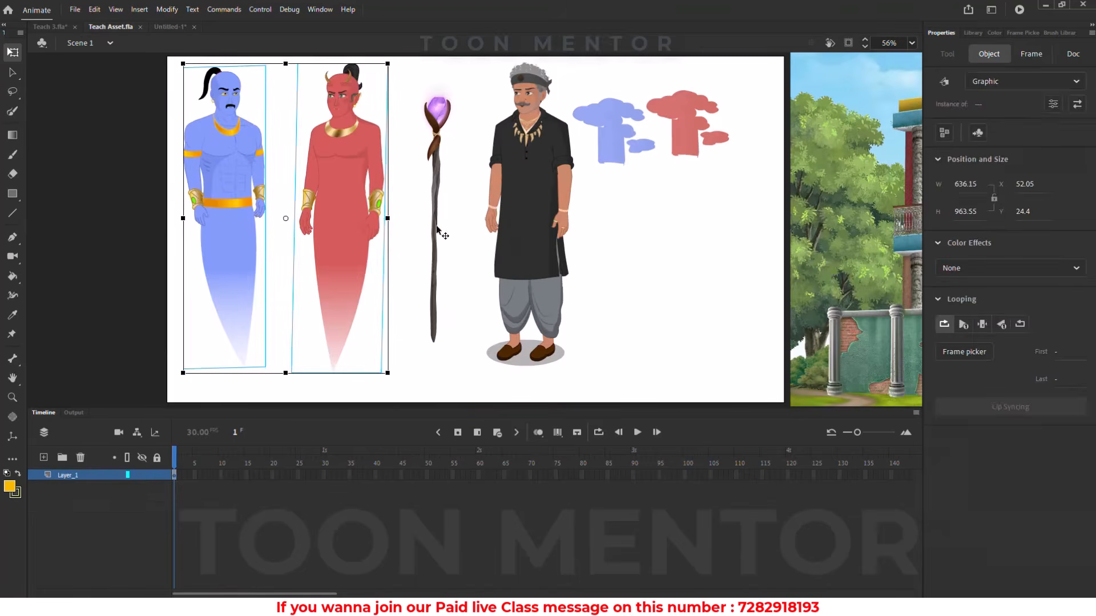
{"action": "left_click", "coordinate": [759, 285]}
{"action": "left_click", "coordinate": [614, 136]}
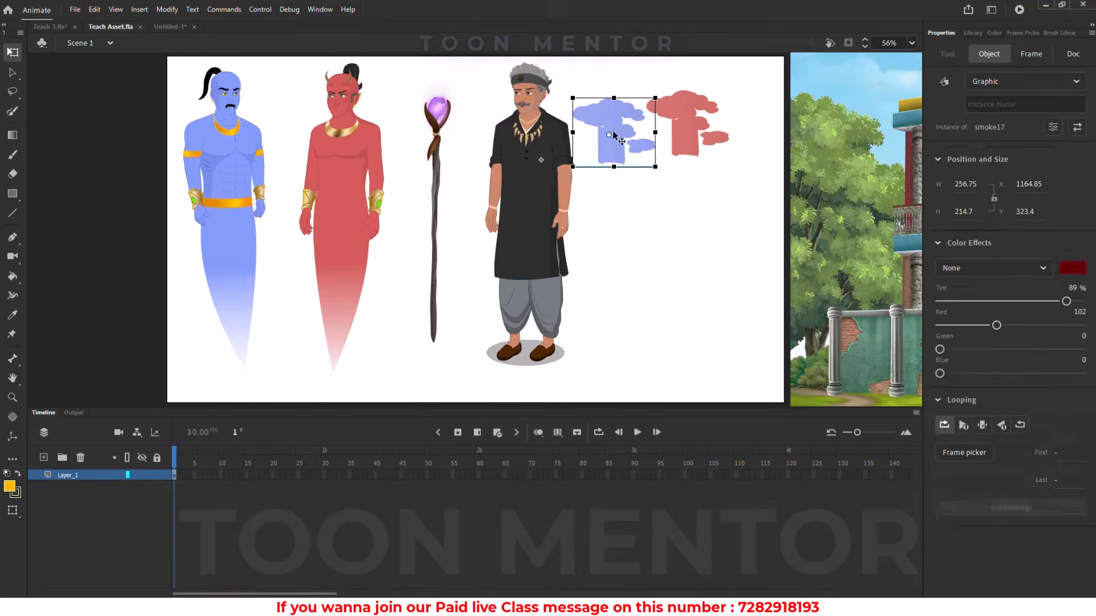
{"action": "left_click", "coordinate": [717, 134], "text": "shift"}
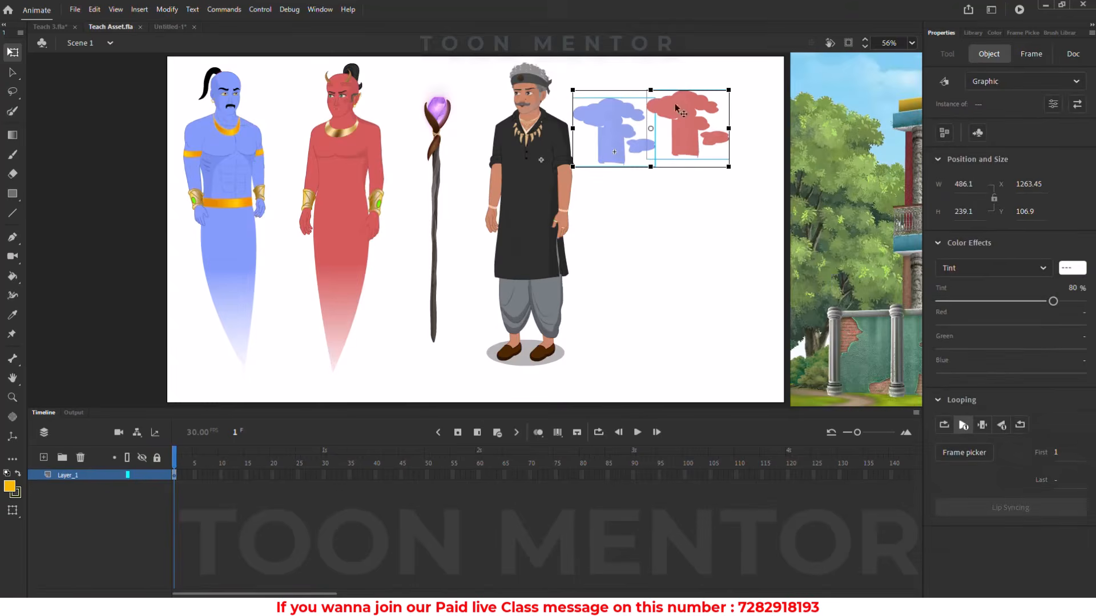
{"action": "left_click", "coordinate": [170, 27]}
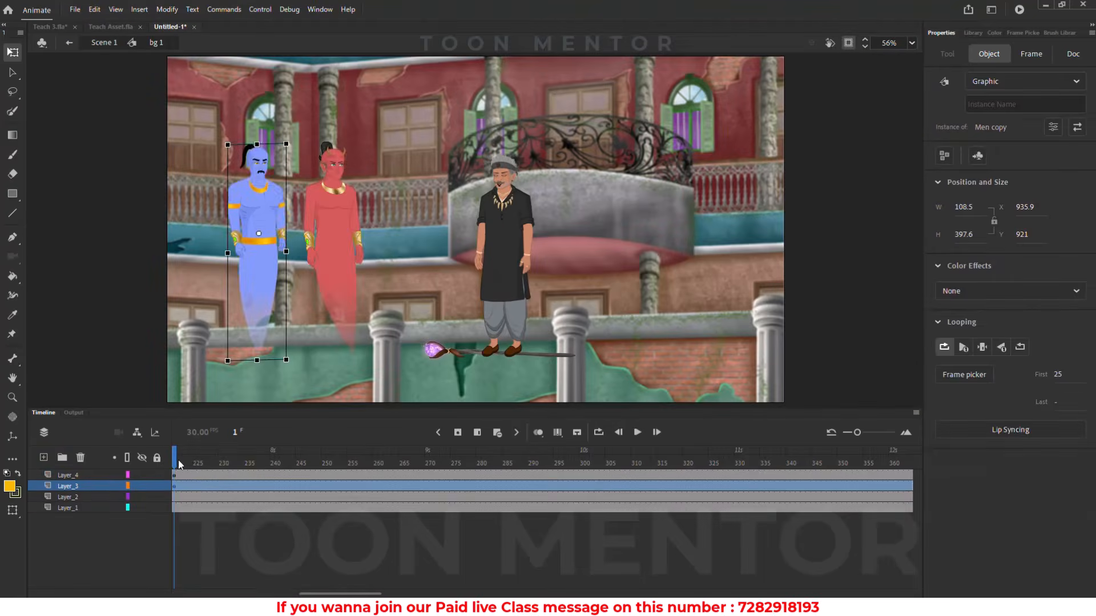
Add Layer_5 above Layer_4, paste both smoke symbols on a keyframe at frame 213, and move them together toward the genies
{"action": "left_click_drag", "start_coordinate": [177, 461], "coordinate": [262, 466]}
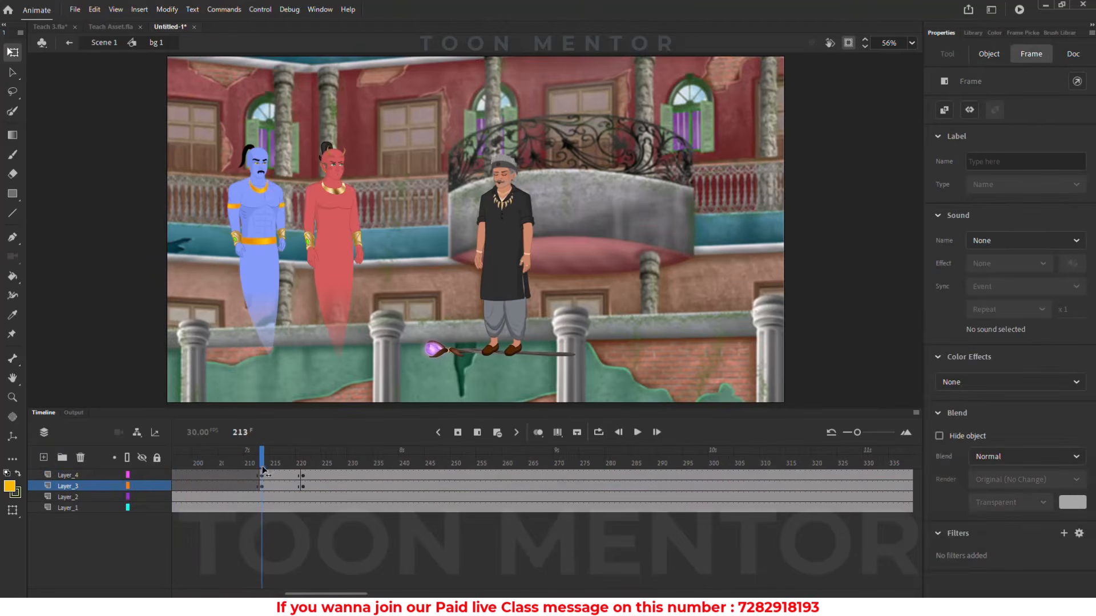
{"action": "left_click", "coordinate": [68, 475]}
{"action": "left_click", "coordinate": [43, 457]}
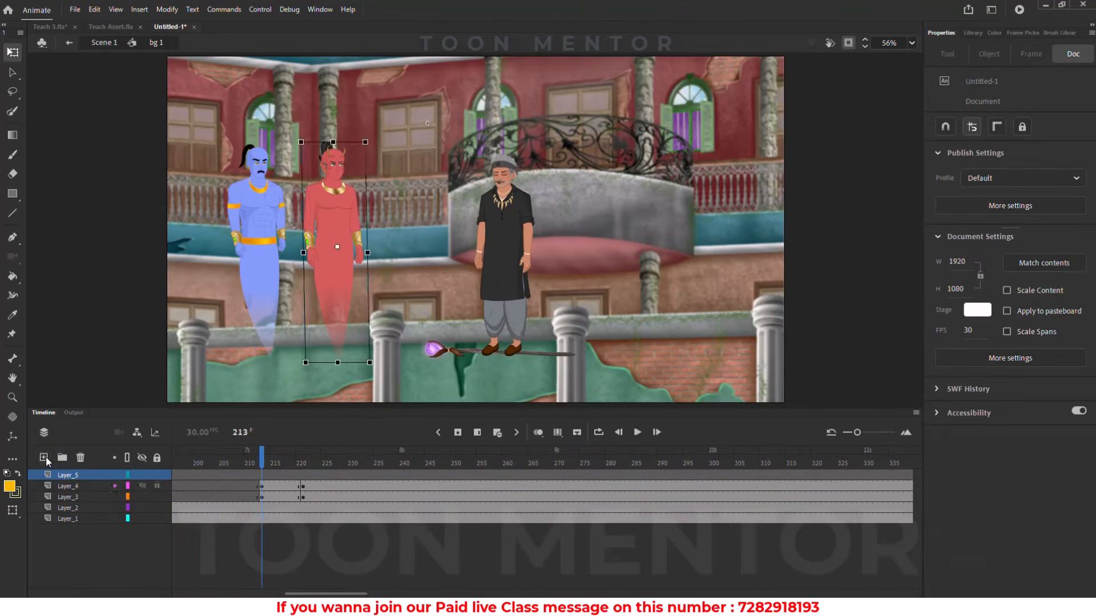
{"action": "left_click", "coordinate": [267, 475]}
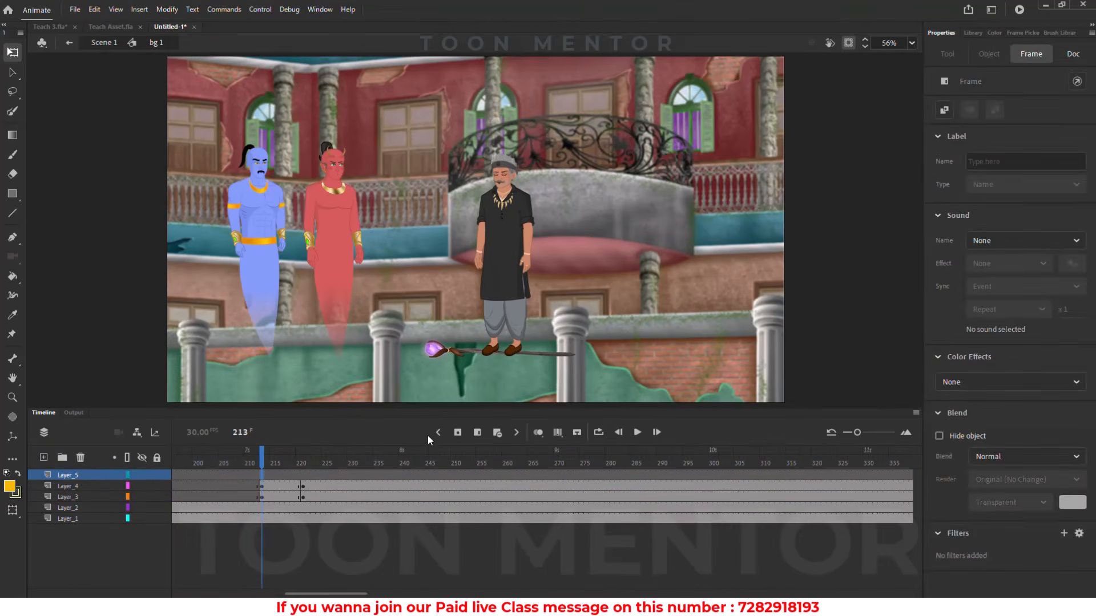
{"action": "left_click", "coordinate": [457, 433]}
{"action": "key", "text": "ctrl+shift+v"}
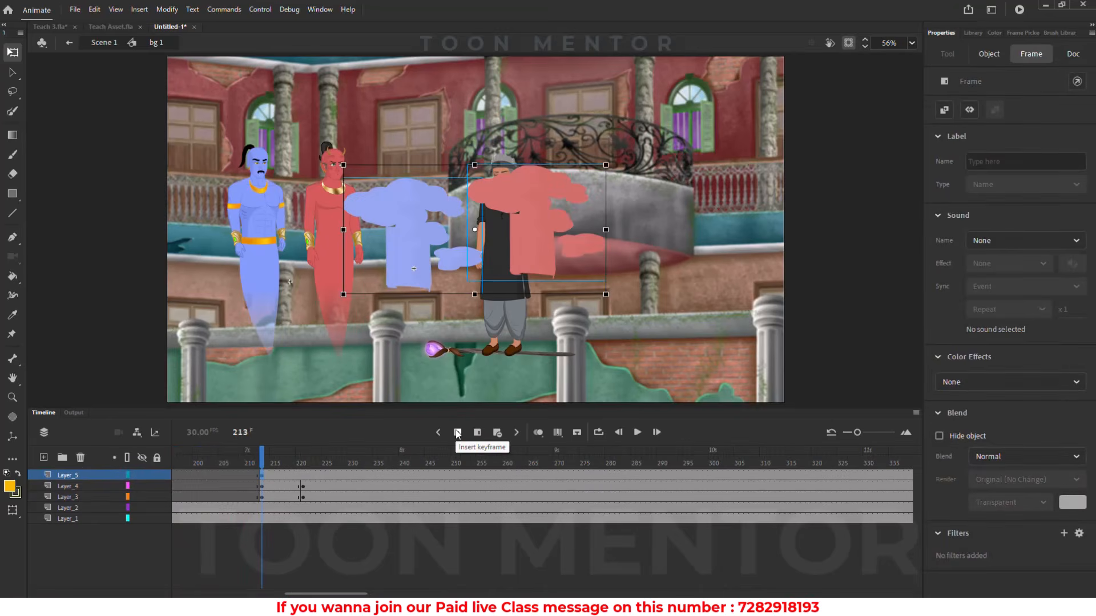
{"action": "left_click_drag", "start_coordinate": [399, 251], "coordinate": [255, 272]}
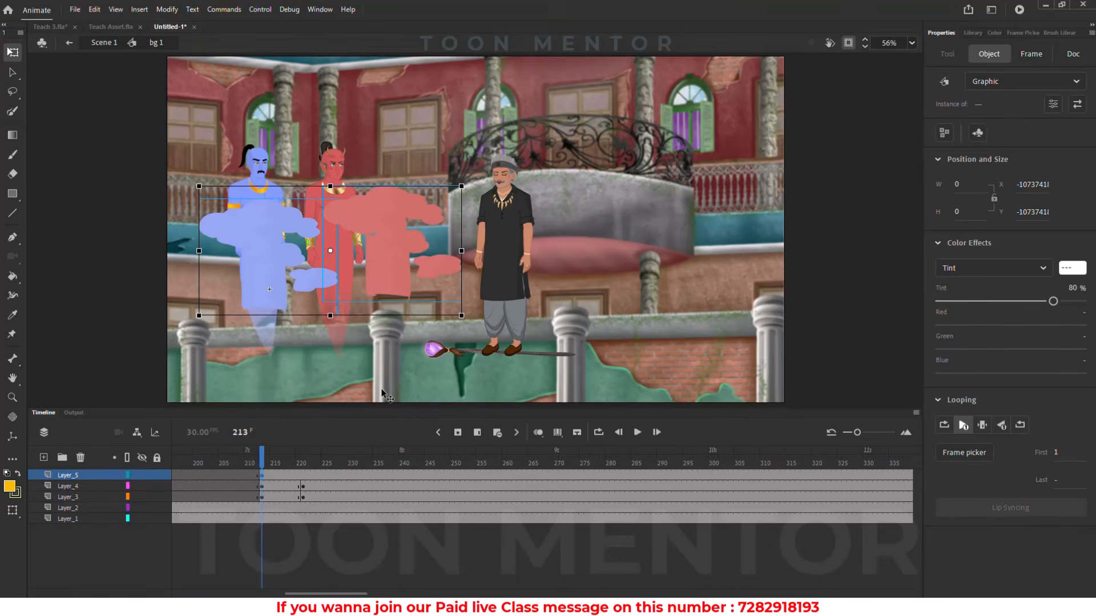
{"action": "left_click", "coordinate": [351, 372]}
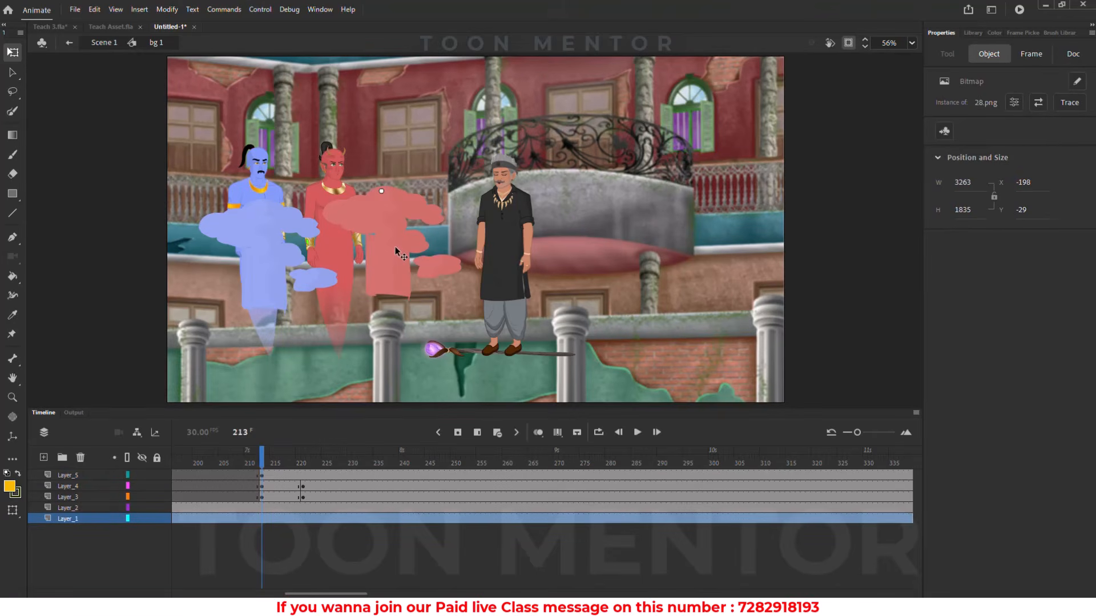
Inspect the blue smoke instance and the animation inside its smoke17 symbol, ending back in the bg 1 symbol
{"action": "left_click", "coordinate": [504, 273]}
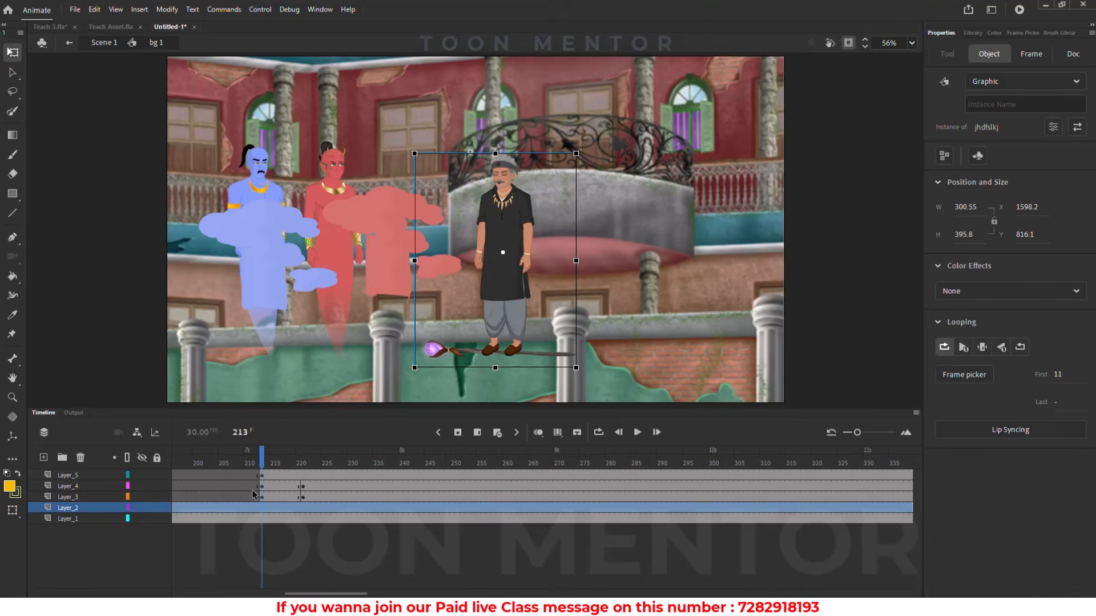
{"action": "left_click", "coordinate": [262, 475]}
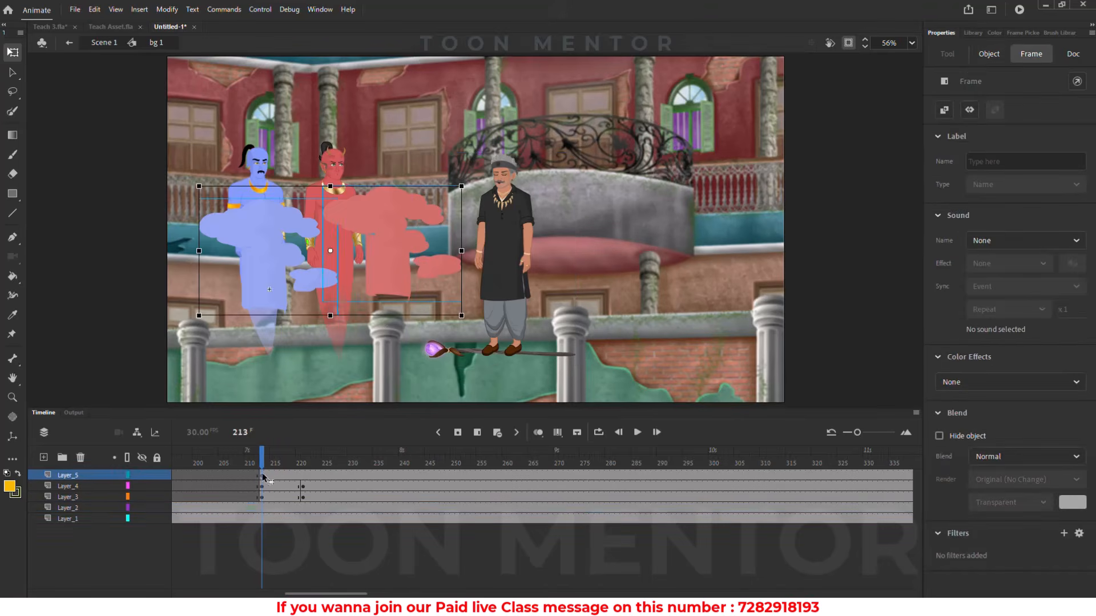
{"action": "left_click", "coordinate": [374, 333]}
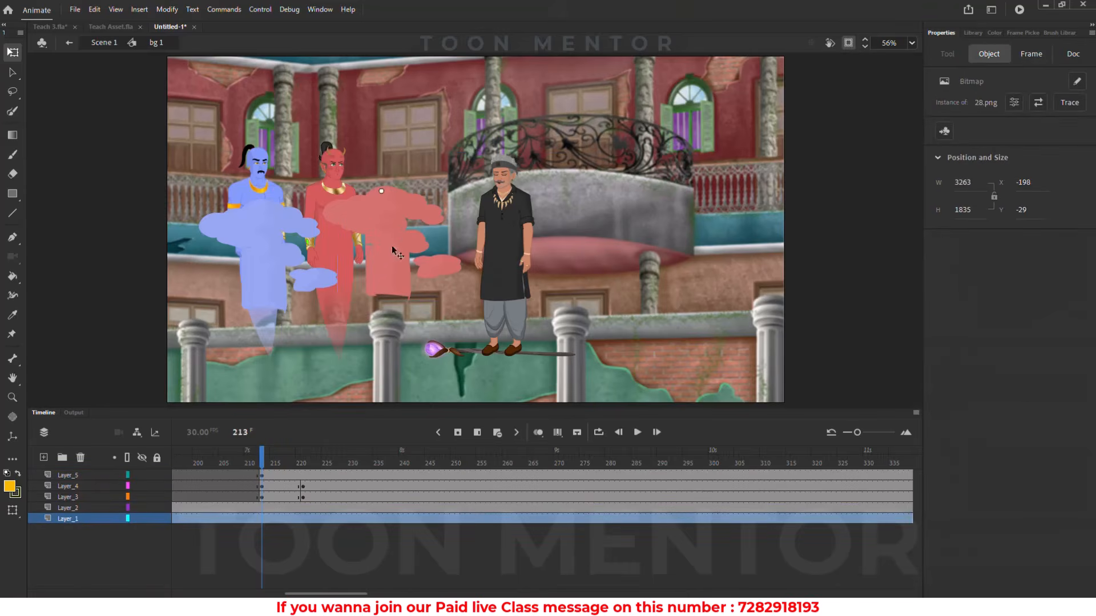
{"action": "left_click", "coordinate": [251, 241]}
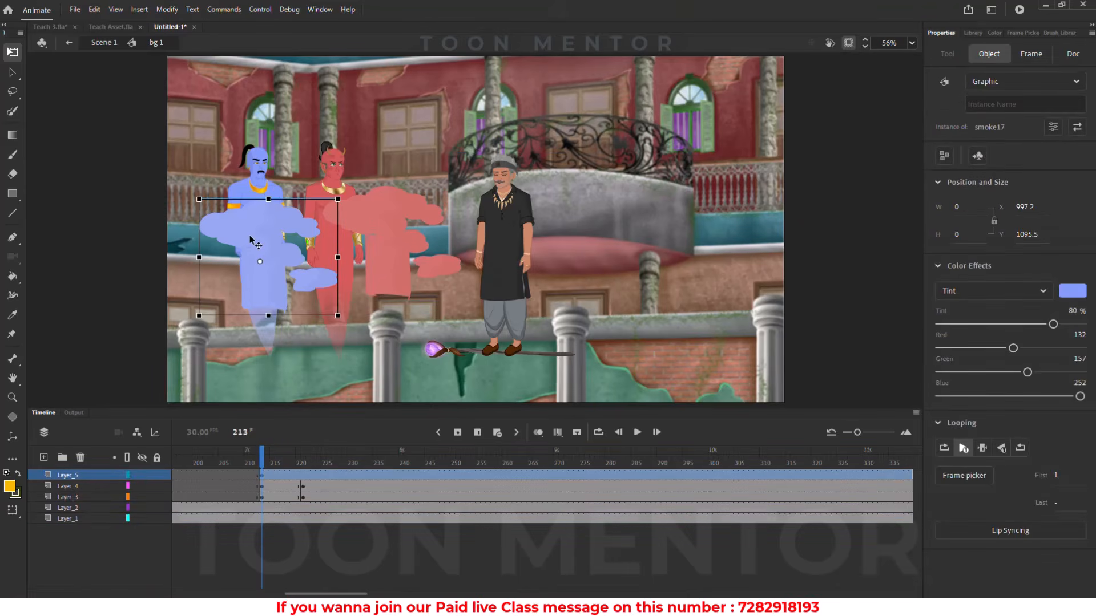
{"action": "double_click", "coordinate": [248, 234]}
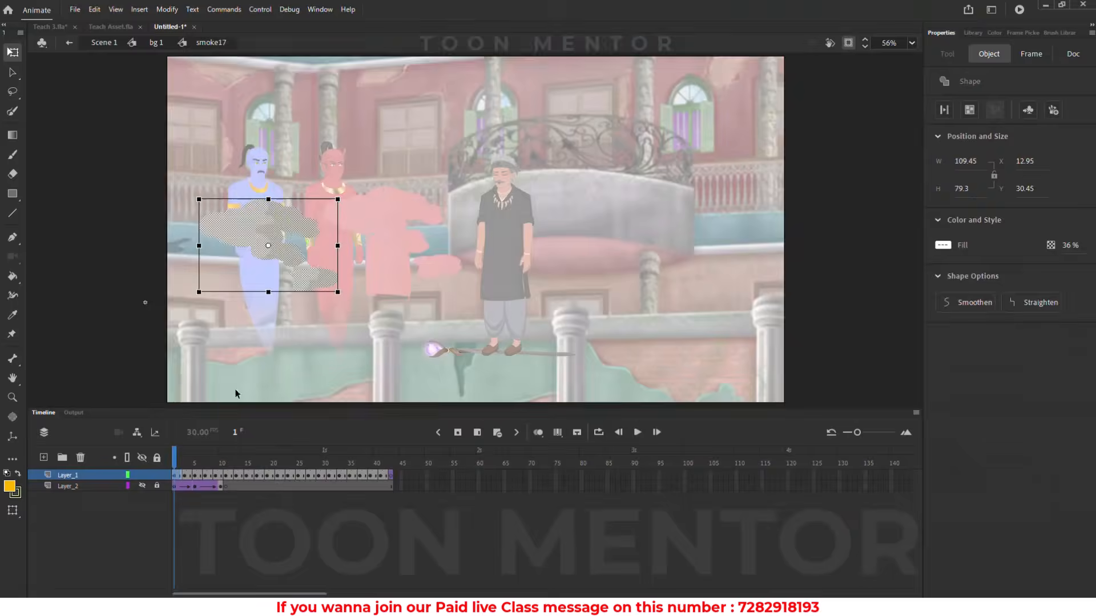
{"action": "left_click", "coordinate": [293, 347]}
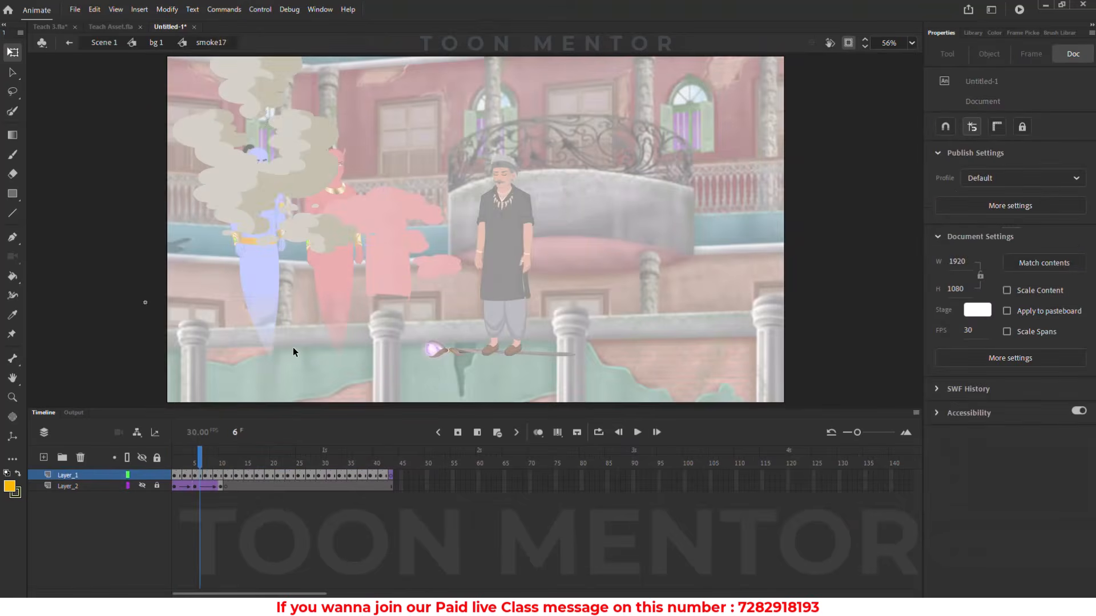
{"action": "double_click", "coordinate": [294, 347]}
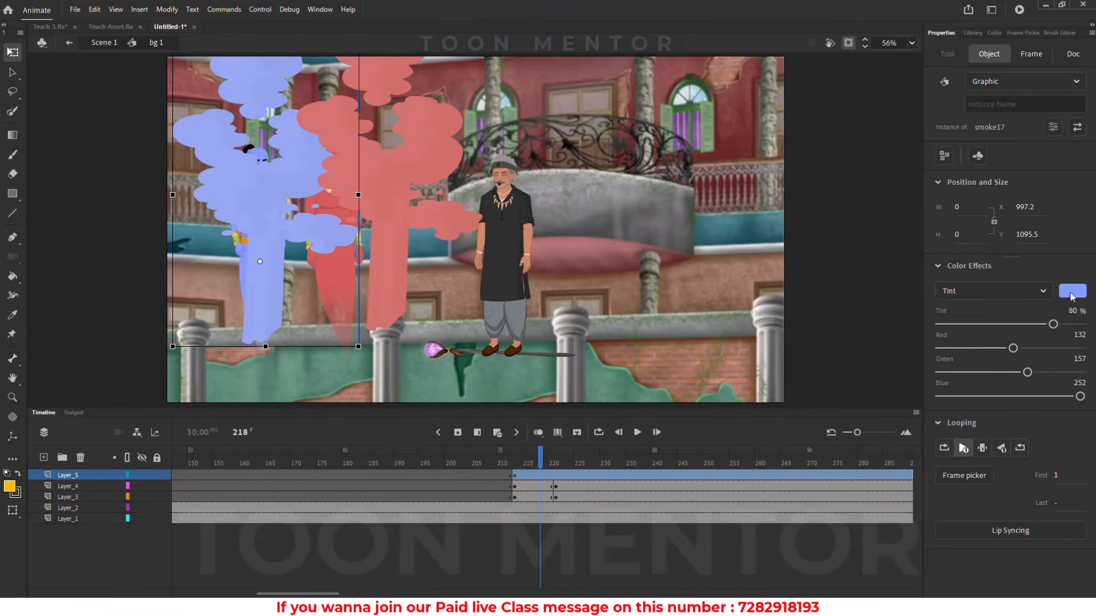
Switch the blue smoke's color effect to None and back to Tint to compare its original and tinted looks
{"action": "left_click", "coordinate": [1042, 292]}
{"action": "left_click", "coordinate": [998, 310]}
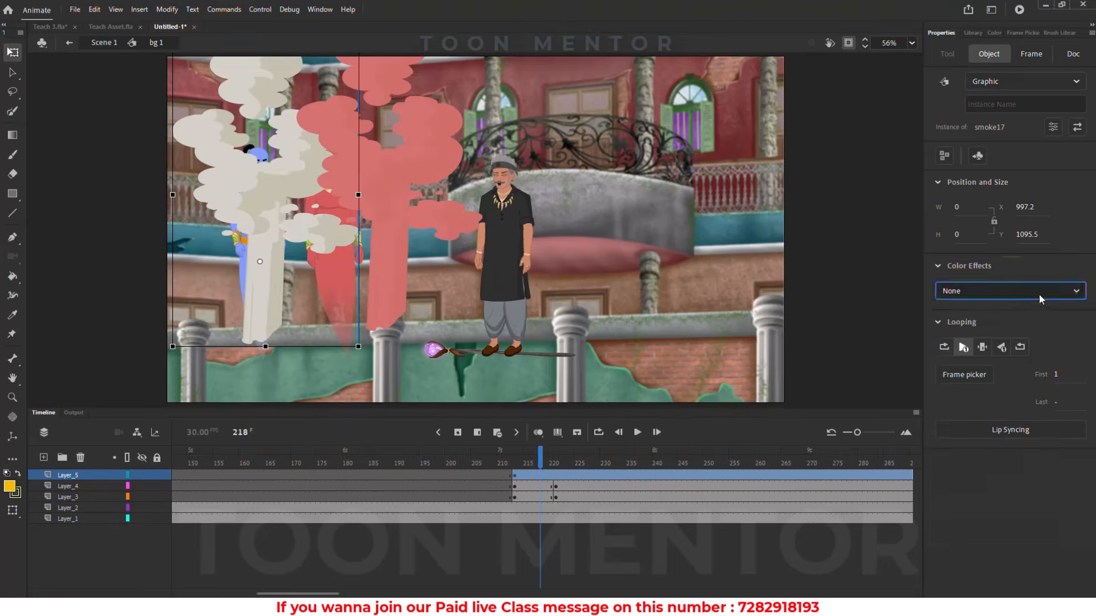
{"action": "left_click", "coordinate": [1039, 293]}
{"action": "left_click", "coordinate": [1009, 342]}
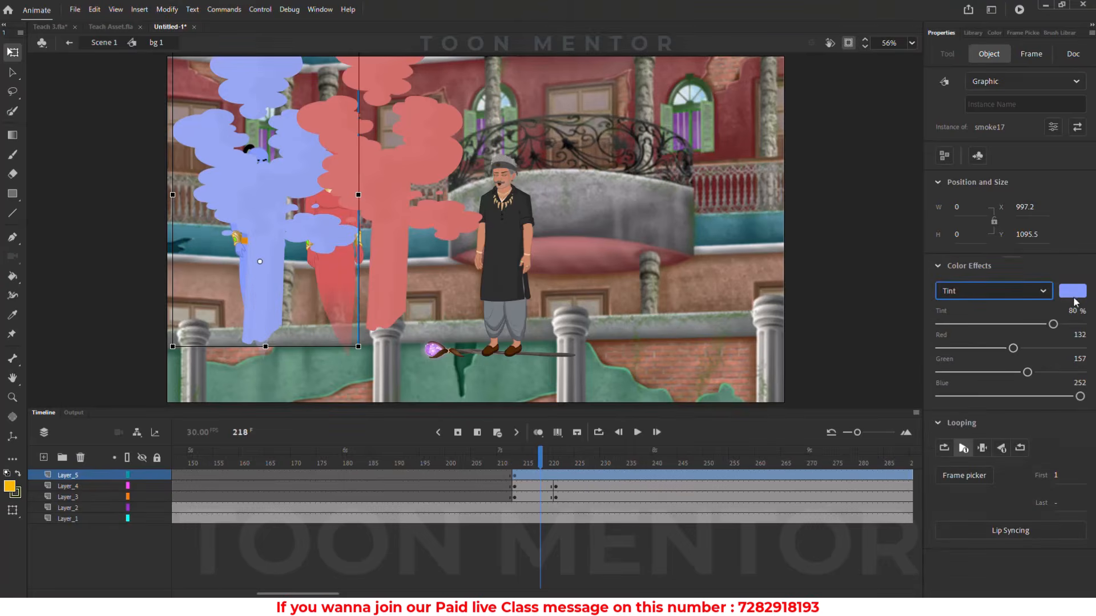
{"action": "left_click", "coordinate": [1042, 292]}
{"action": "left_click", "coordinate": [1007, 311]}
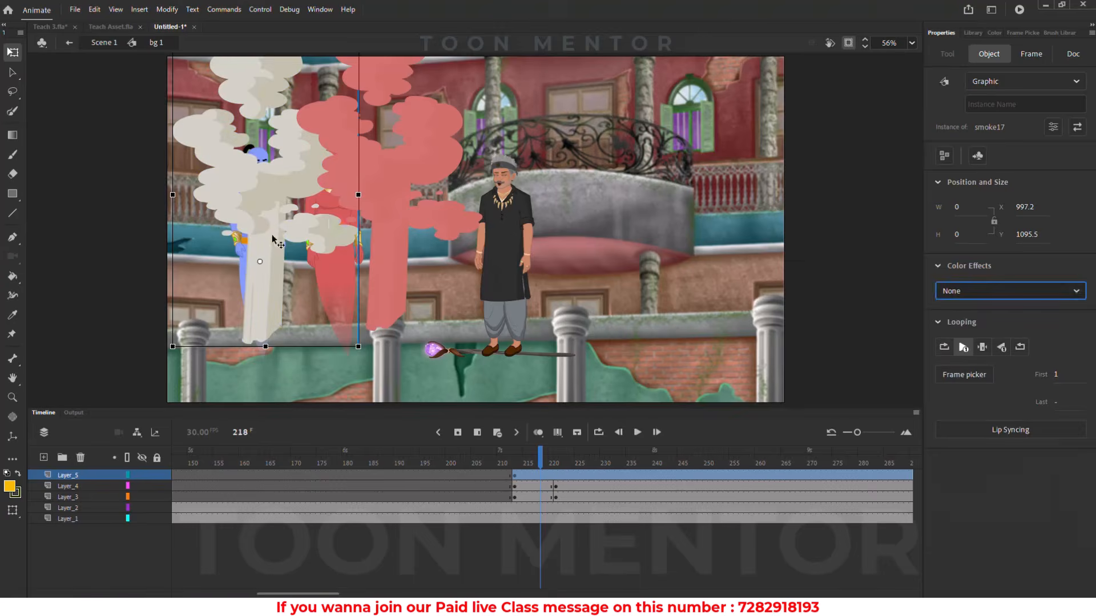
{"action": "left_click", "coordinate": [994, 294]}
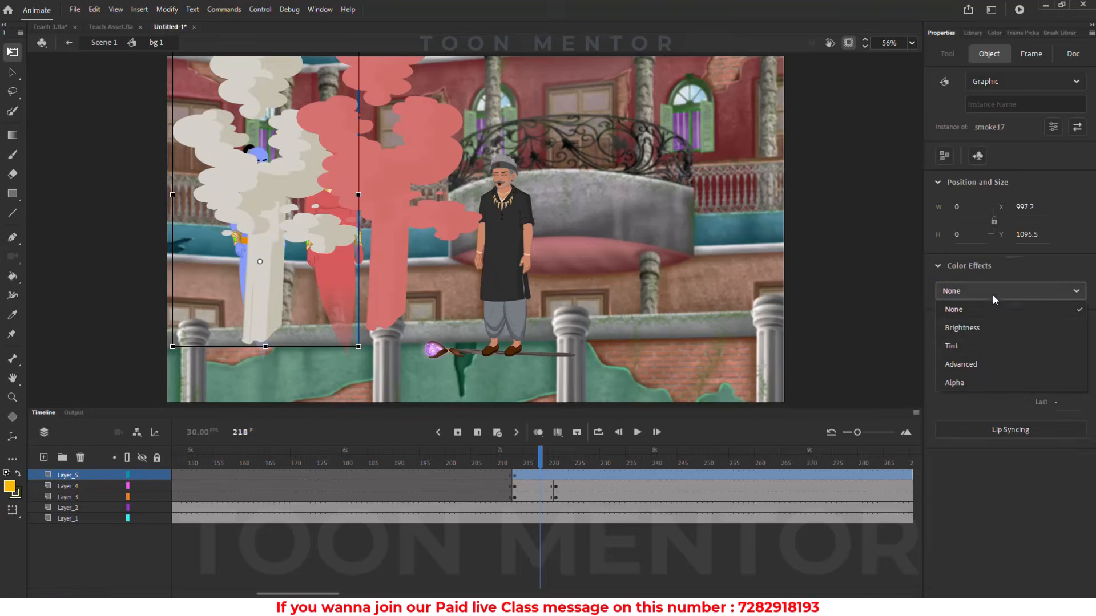
{"action": "left_click", "coordinate": [996, 345]}
{"action": "left_click", "coordinate": [406, 355]}
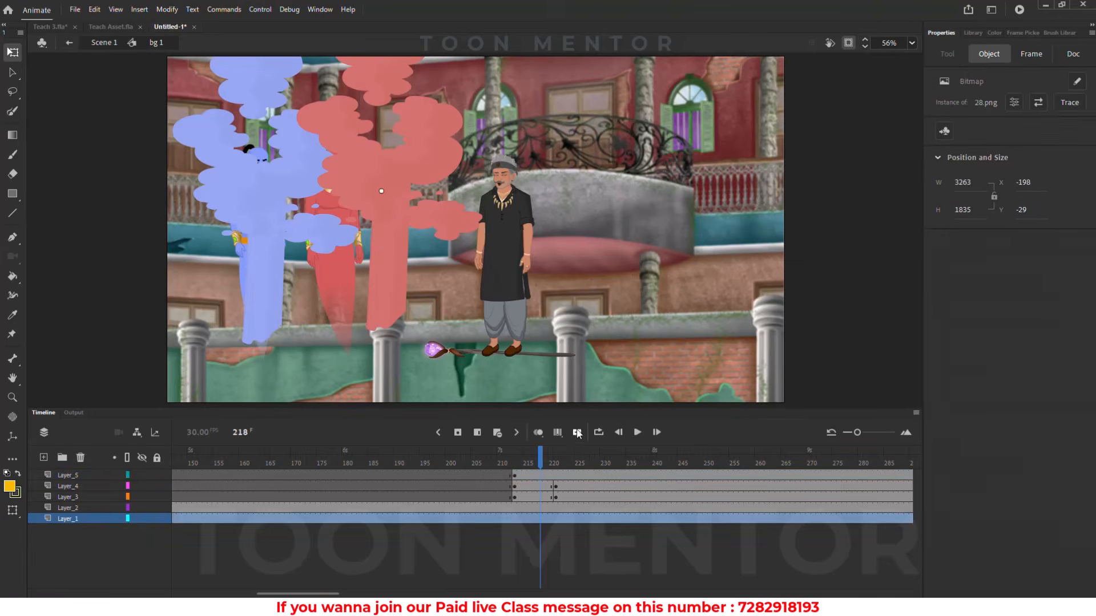
Scale down the blue and red smoke instances together at frame 218 and place them over the two genies
{"action": "mouse_move", "coordinate": [553, 456]}
{"action": "left_mouse_down"}
{"action": "mouse_move", "coordinate": [509, 456]}
{"action": "mouse_move", "coordinate": [553, 451]}
{"action": "left_mouse_up"}
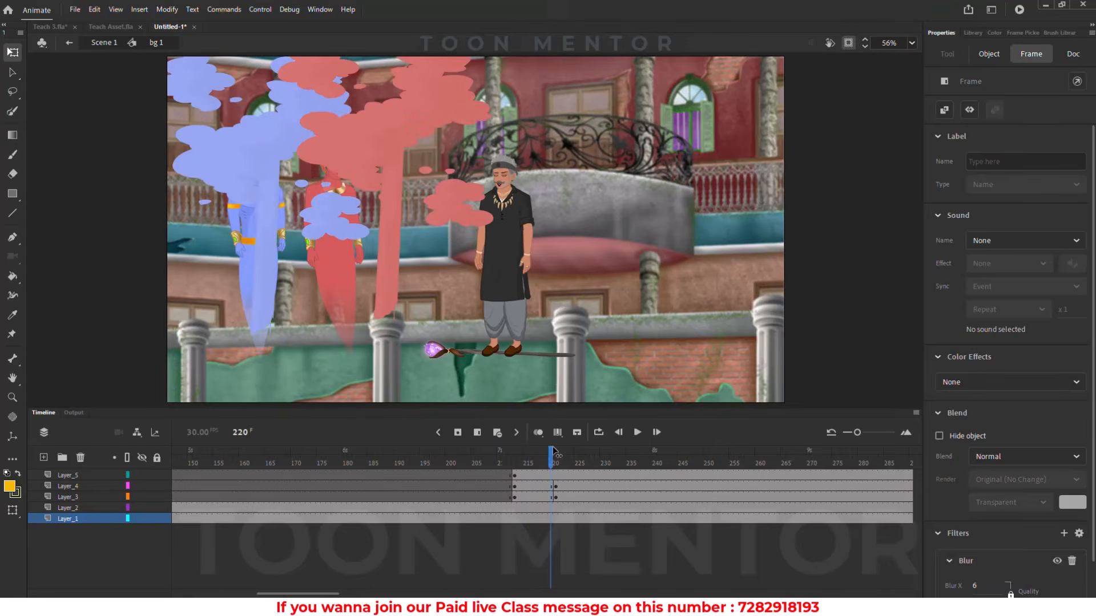
{"action": "left_click", "coordinate": [541, 459]}
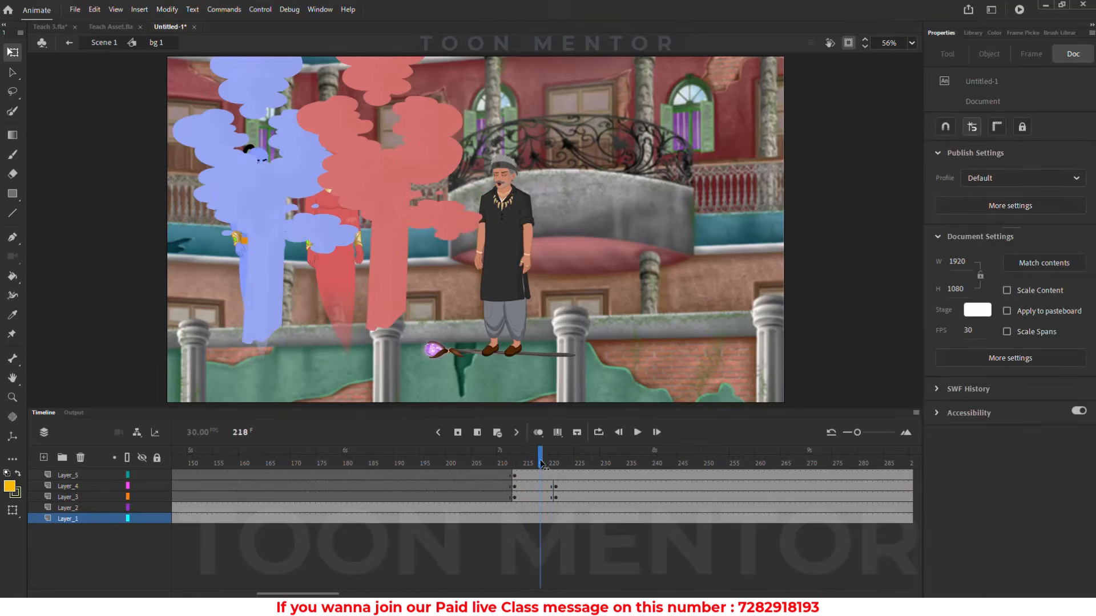
{"action": "left_click", "coordinate": [354, 240]}
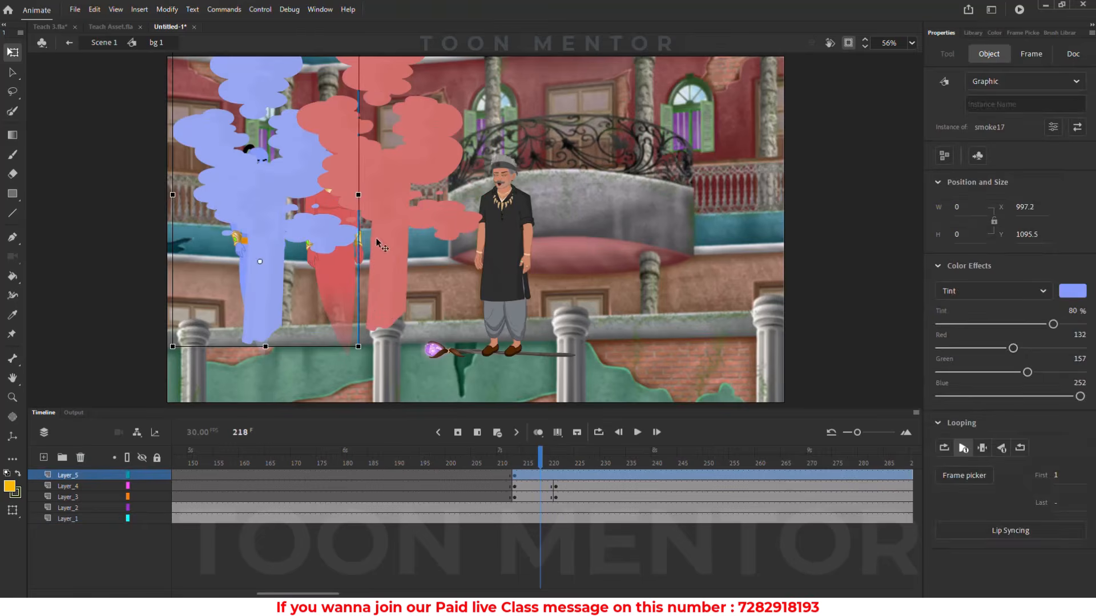
{"action": "left_click", "coordinate": [376, 237], "text": "shift"}
{"action": "left_click_drag", "start_coordinate": [483, 346], "coordinate": [446, 311]}
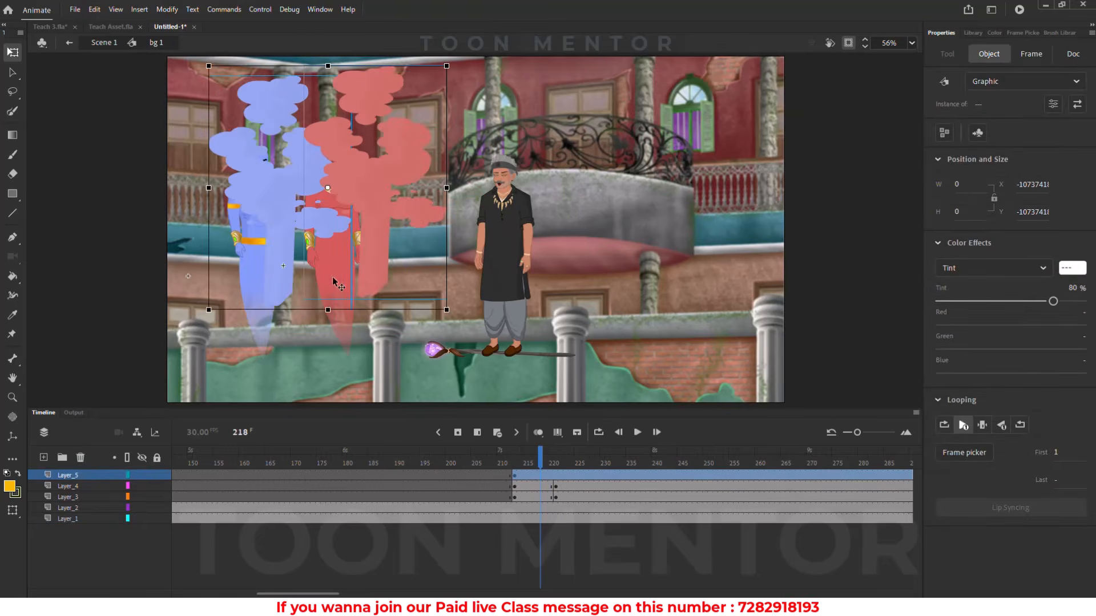
{"action": "left_click_drag", "start_coordinate": [333, 276], "coordinate": [299, 291]}
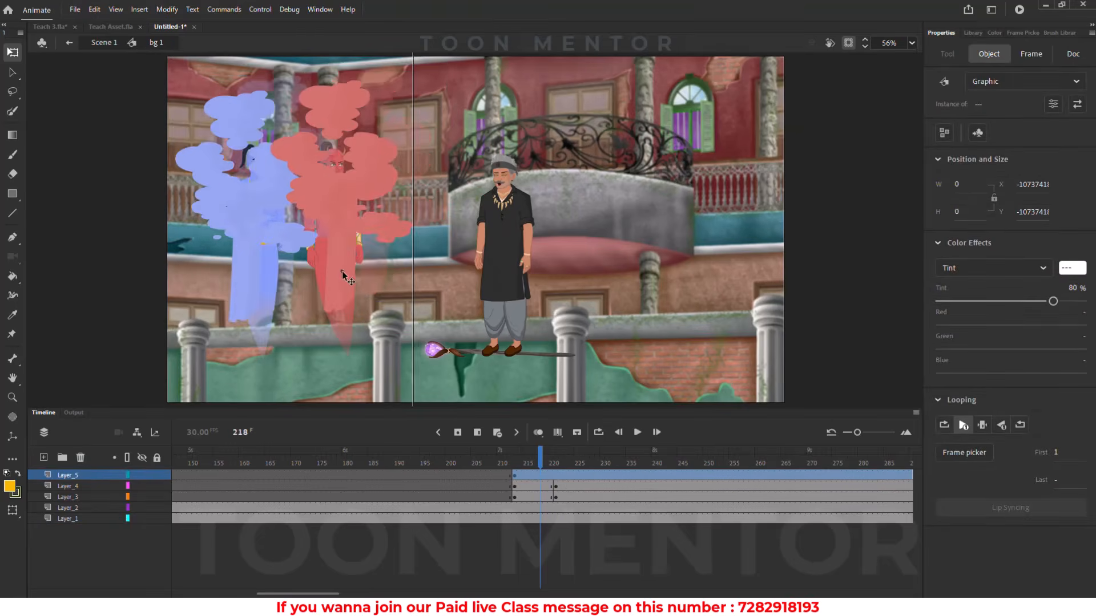
{"action": "left_click", "coordinate": [628, 563]}
{"action": "left_click", "coordinate": [561, 457]}
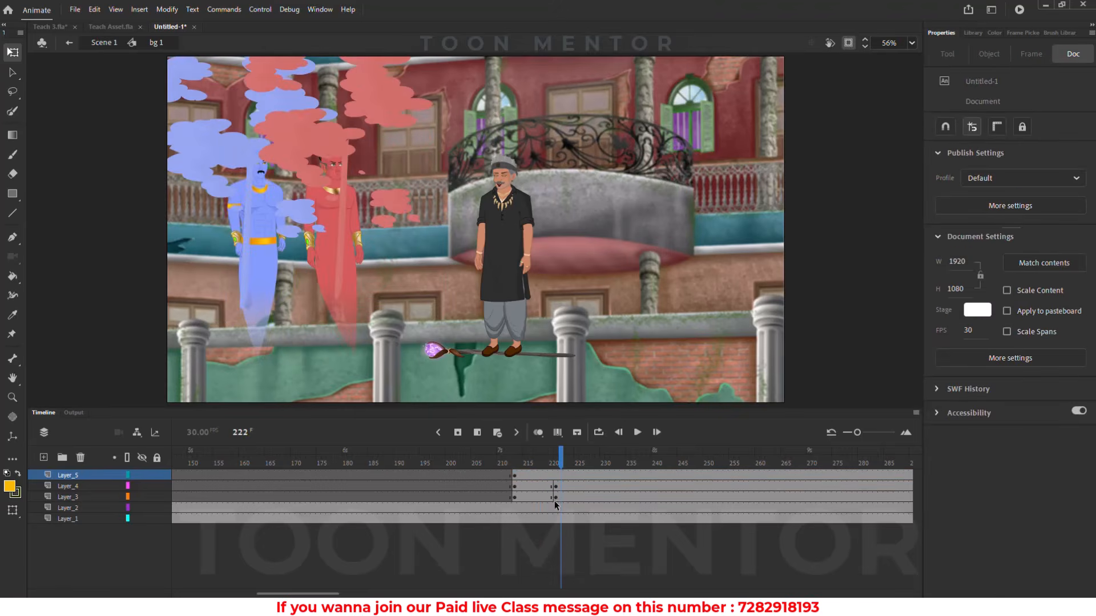
At frame 213, shrink the red genie to about 56 × 119 and the blue genie to about 38 × 141, behind their smoke
{"action": "left_click", "coordinate": [515, 460]}
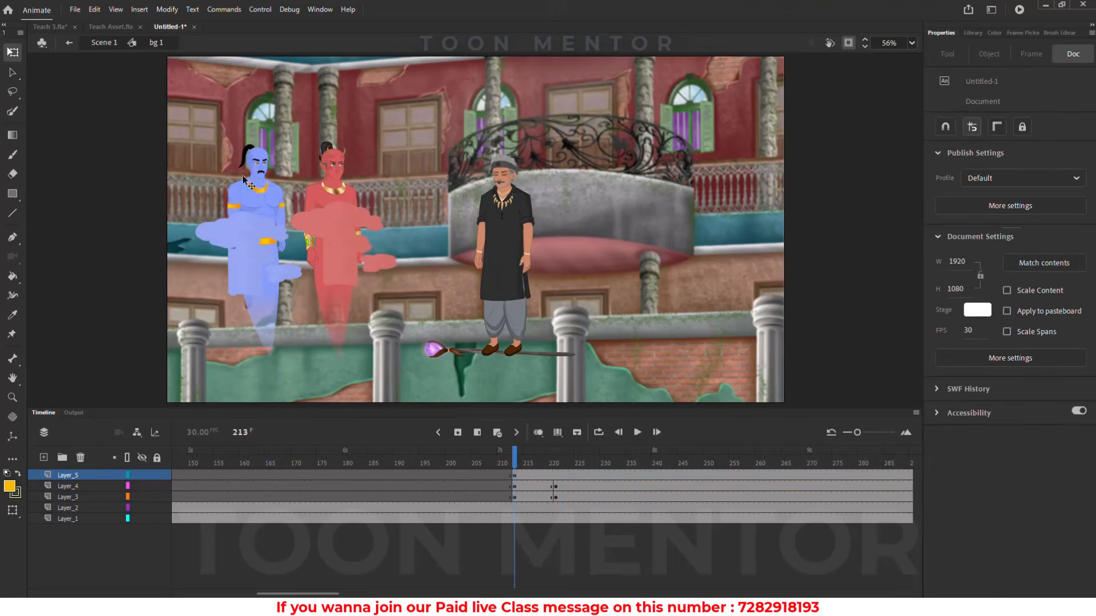
{"action": "left_click", "coordinate": [328, 303]}
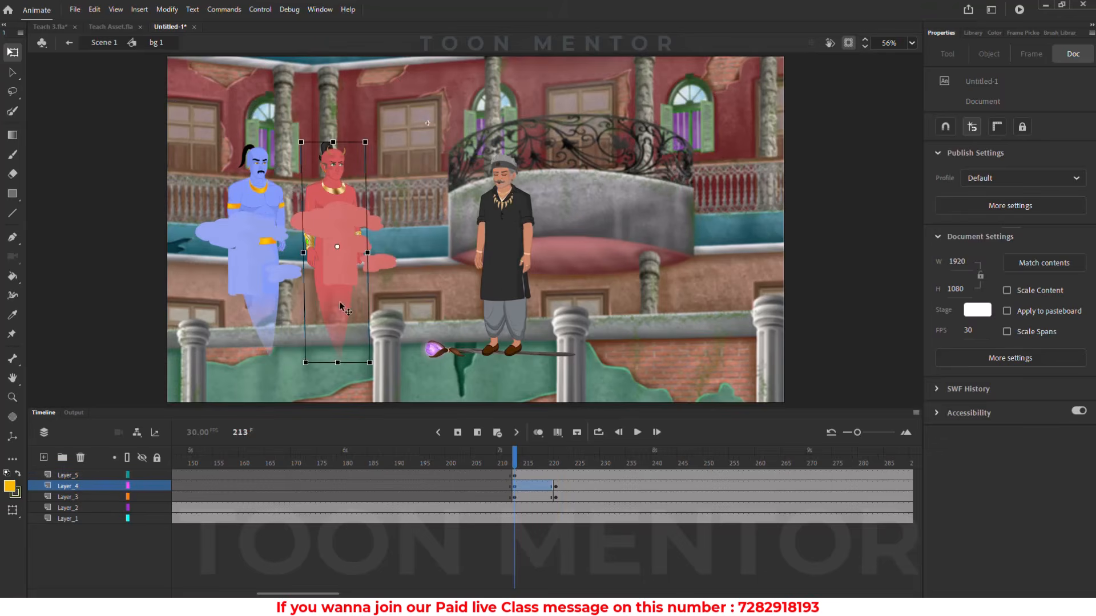
{"action": "left_click", "coordinate": [258, 313]}
{"action": "left_click", "coordinate": [395, 319]}
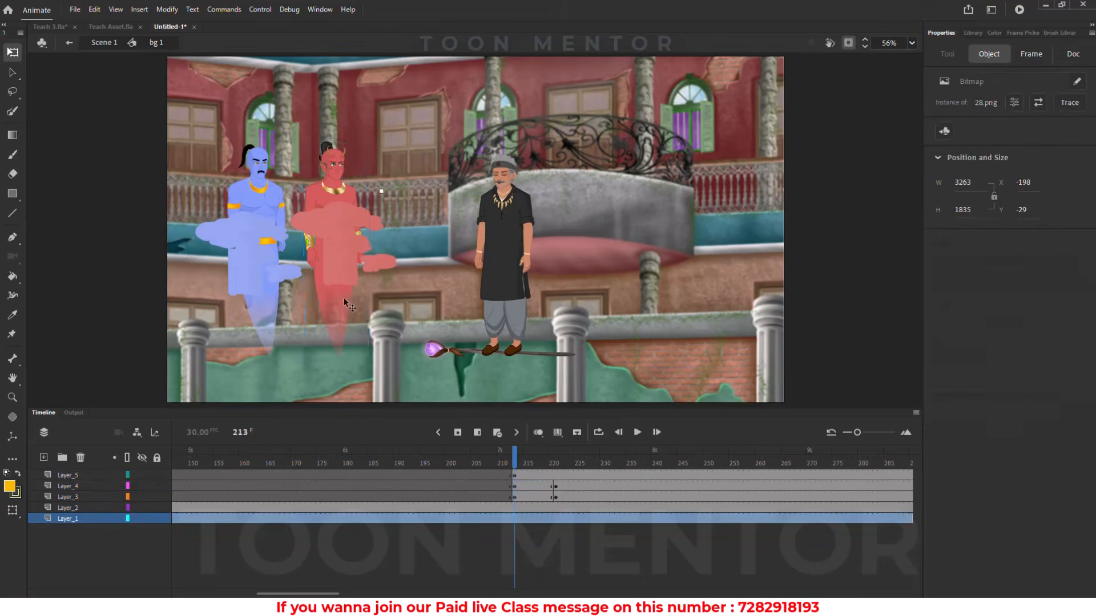
{"action": "left_click", "coordinate": [345, 304]}
{"action": "left_click_drag", "start_coordinate": [366, 140], "coordinate": [360, 214]}
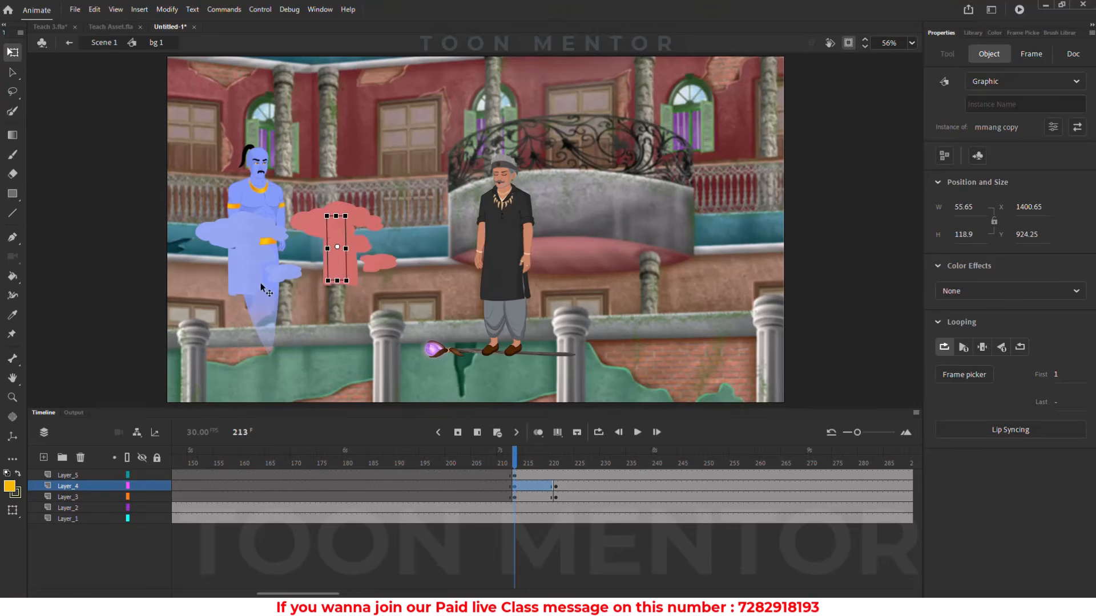
{"action": "left_click", "coordinate": [264, 192]}
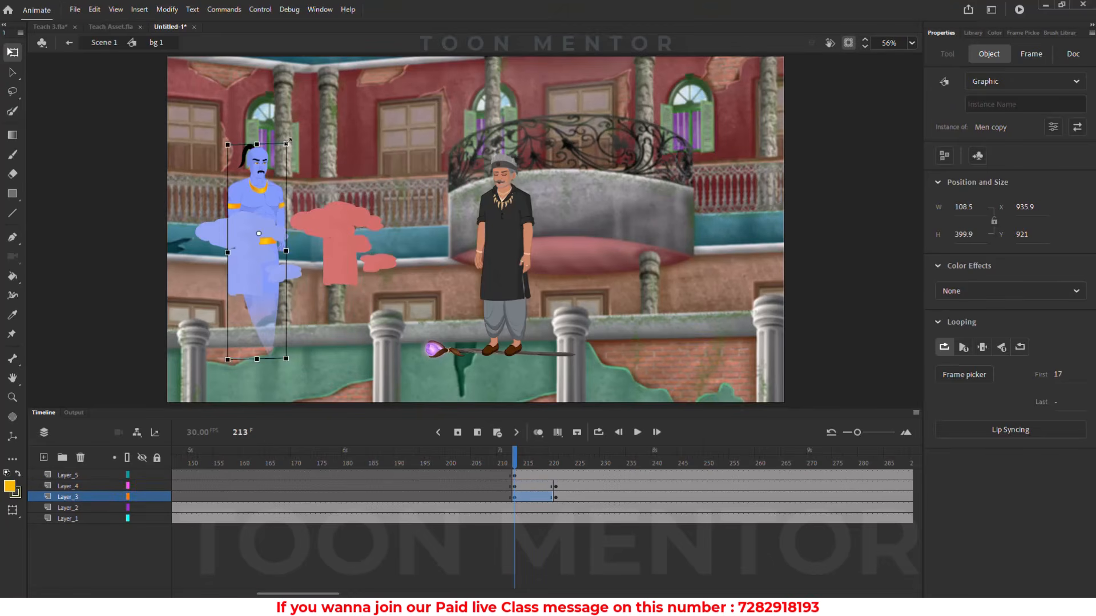
{"action": "left_click_drag", "start_coordinate": [286, 144], "coordinate": [244, 225]}
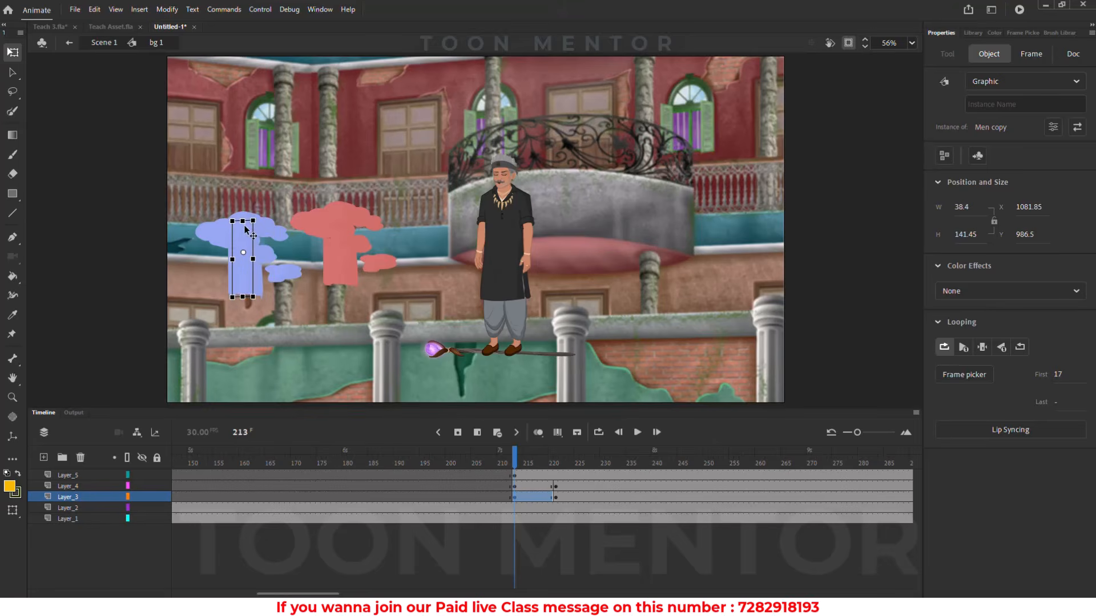
Add classic tweens to the genies' spans starting at frame 213 on Layer_3 and Layer_4, and set their starting keyframes to 0% alpha
{"action": "left_click_drag", "start_coordinate": [517, 467], "coordinate": [542, 495]}
{"action": "key", "text": "F4"}
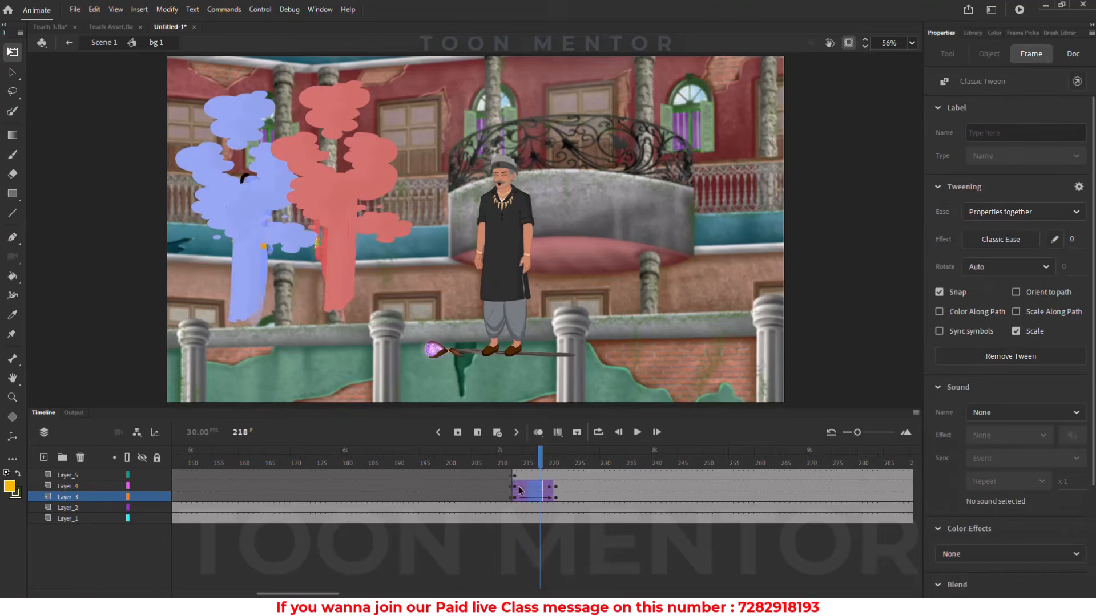
{"action": "left_click", "coordinate": [516, 489]}
{"action": "left_click", "coordinate": [514, 498]}
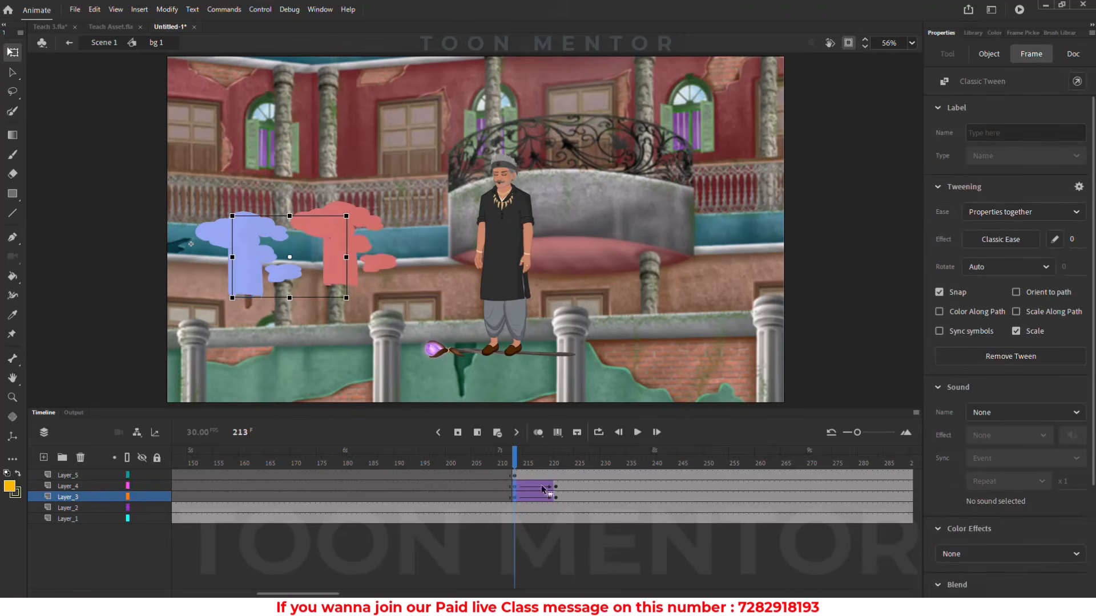
{"action": "left_click", "coordinate": [1011, 549]}
{"action": "left_click", "coordinate": [962, 536]}
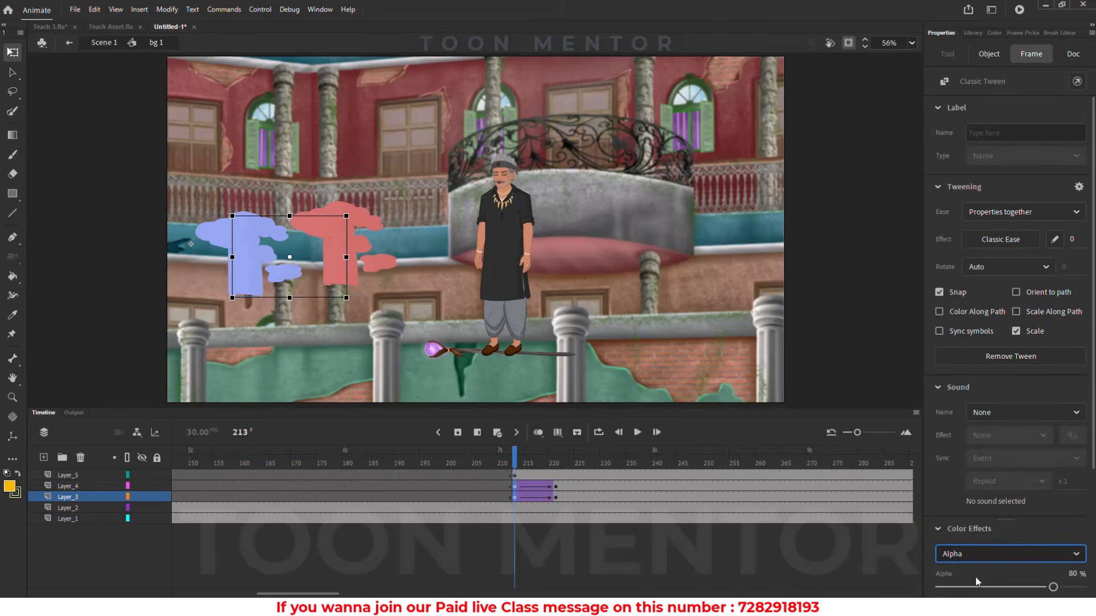
{"action": "left_click_drag", "start_coordinate": [974, 586], "coordinate": [909, 584]}
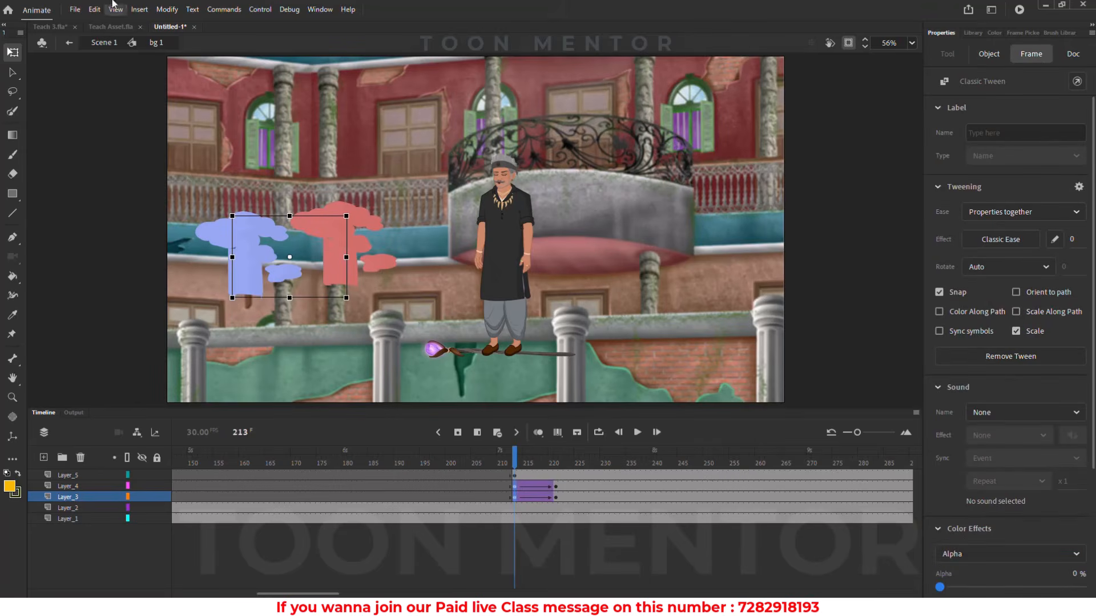
Return to Scene 1 and play the animation from frame 137 to review the genies' appearance from the smoke
{"action": "left_click", "coordinate": [104, 43]}
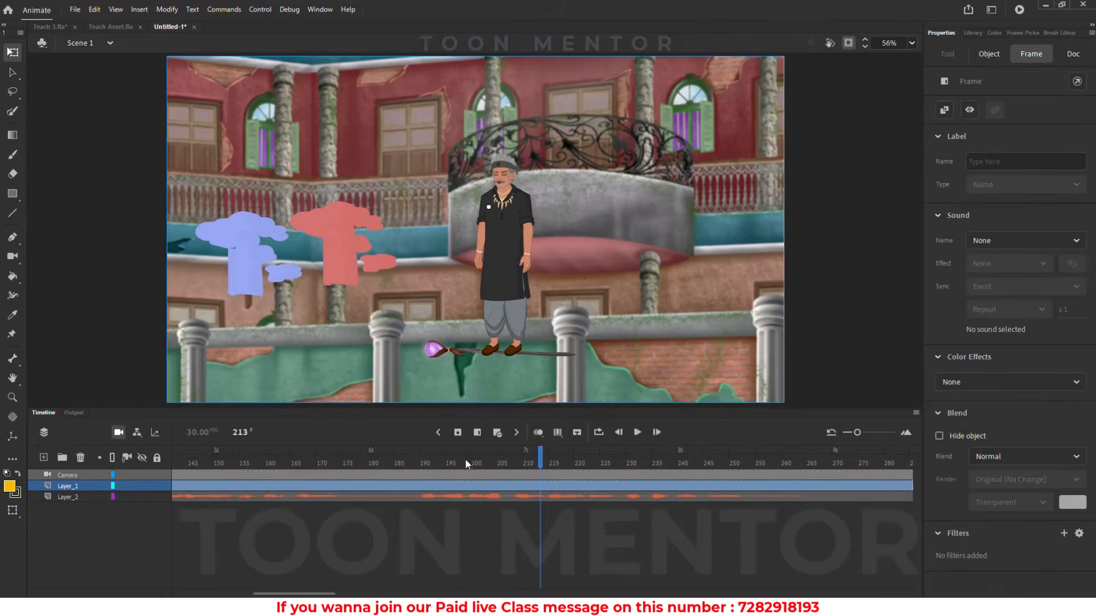
{"action": "left_click_drag", "start_coordinate": [467, 462], "coordinate": [151, 463]}
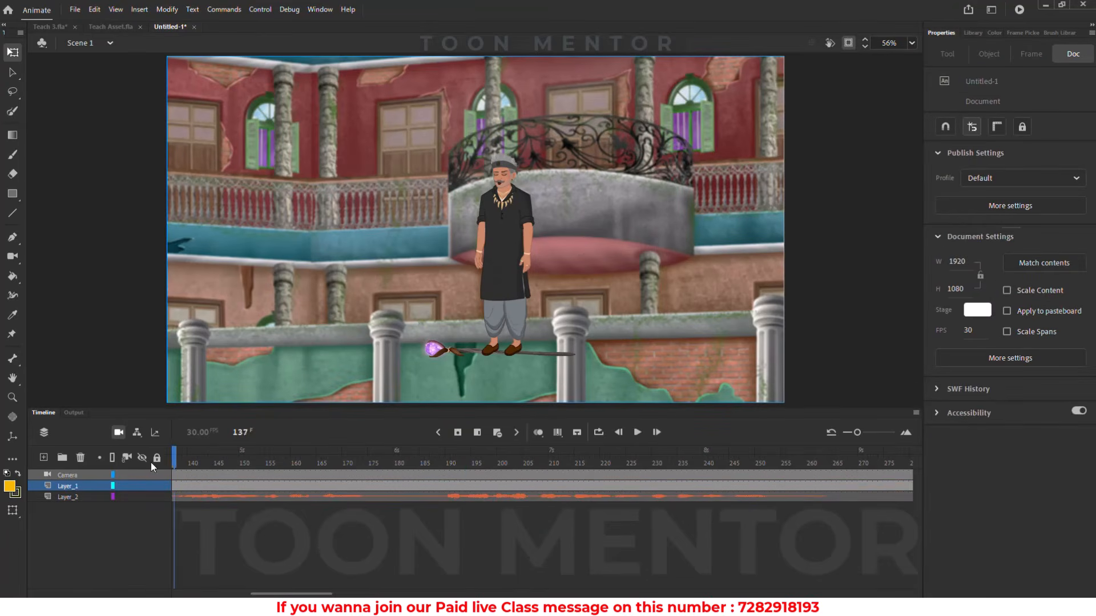
{"action": "key", "text": "Return"}
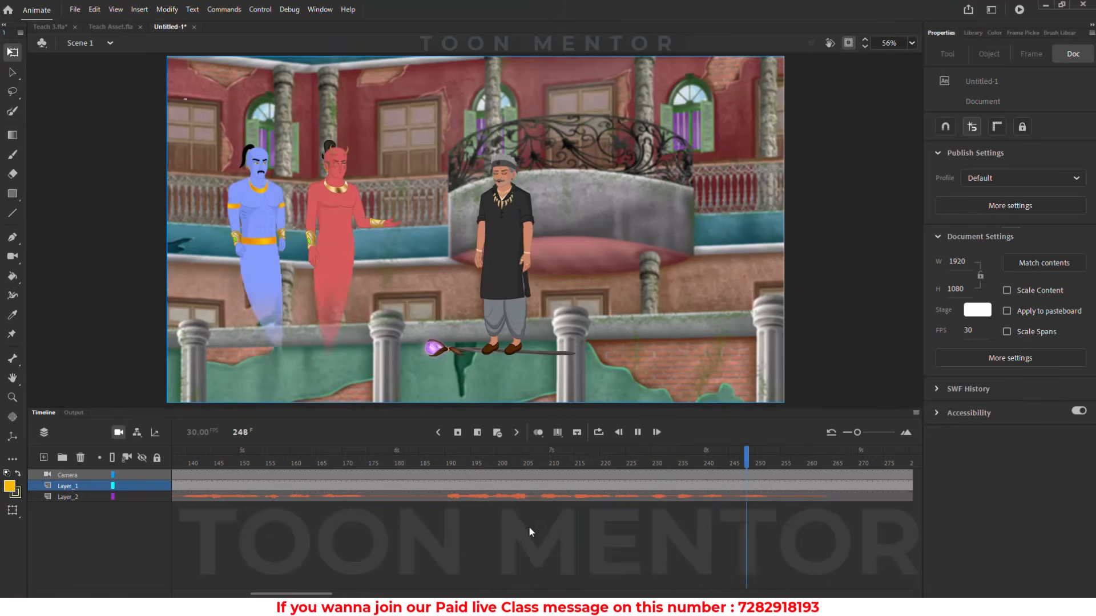
{"action": "key", "text": "Return"}
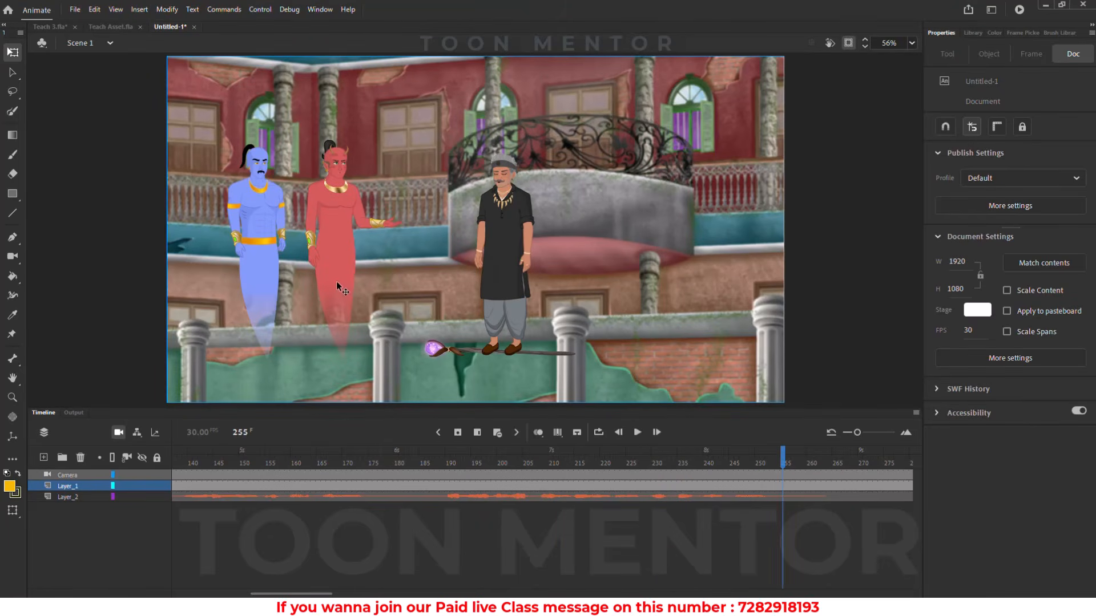
Insert frames across all layers inside the red genie's symbol to delay its hand gesture, and return to Scene 1
{"action": "double_click", "coordinate": [336, 282]}
{"action": "double_click", "coordinate": [337, 253]}
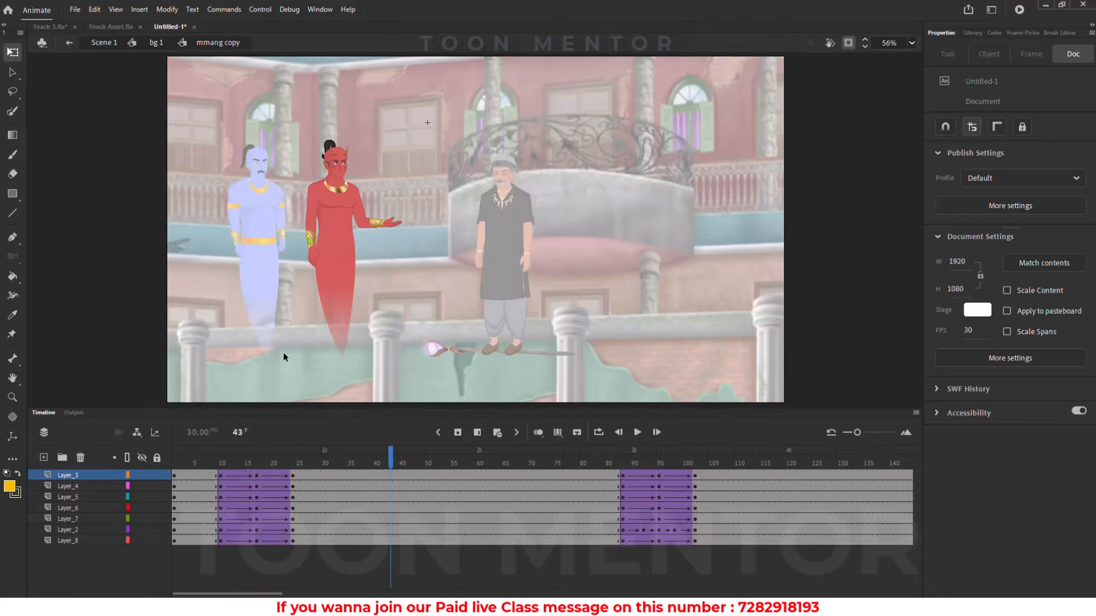
{"action": "left_click_drag", "start_coordinate": [197, 475], "coordinate": [829, 571]}
{"action": "left_click", "coordinate": [477, 432]}
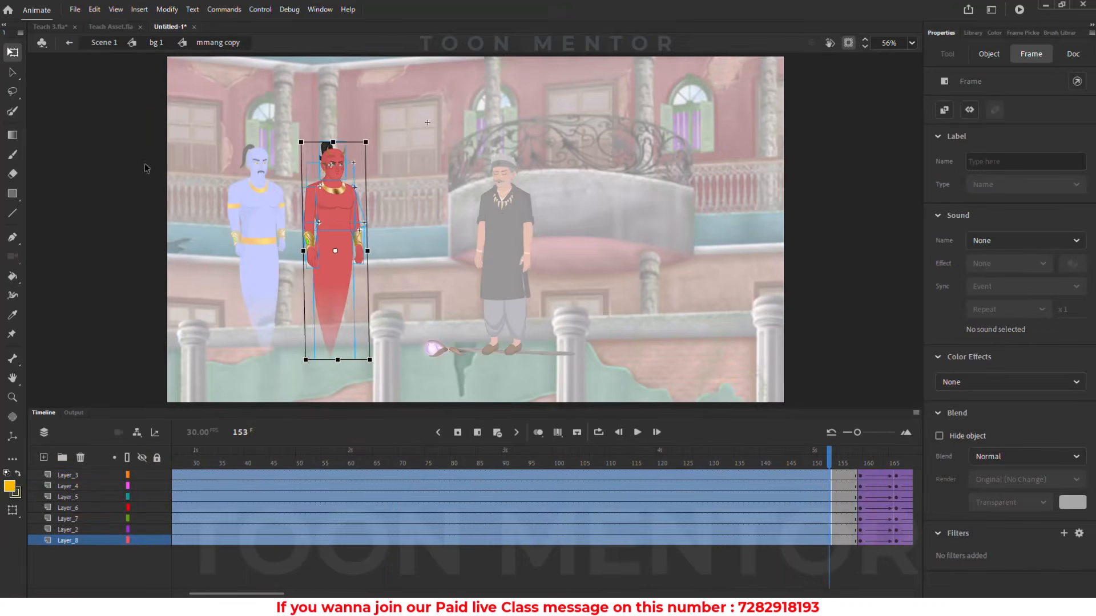
{"action": "left_click", "coordinate": [103, 44]}
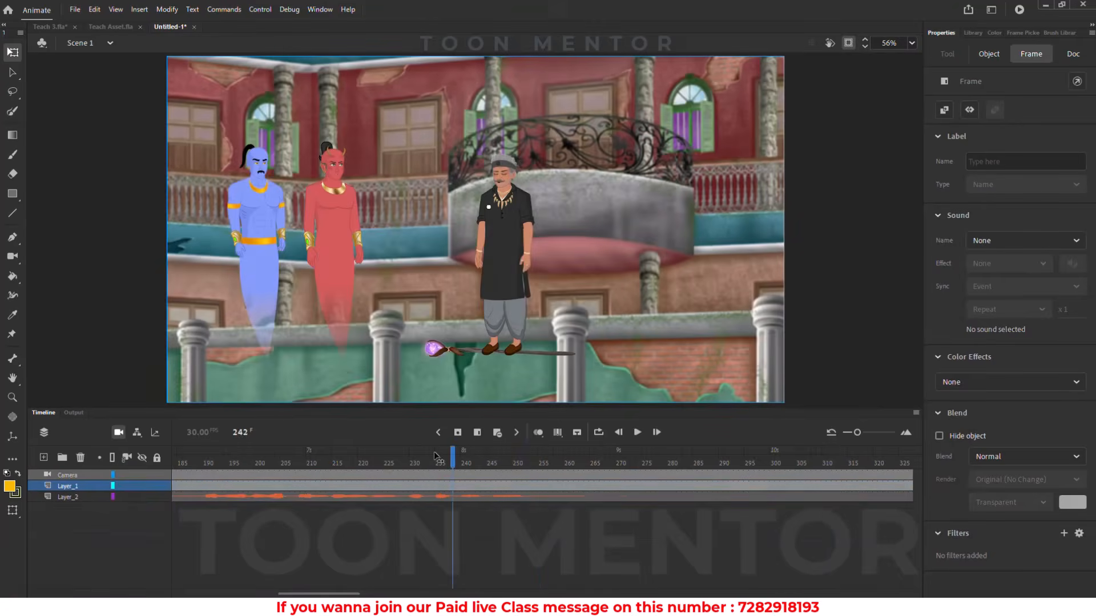
Play the scene to about frame 237 to check the genies' appearance and the delayed gesture
{"action": "left_click_drag", "start_coordinate": [0, 377], "coordinate": [0, 374]}
{"action": "key", "text": "Return"}
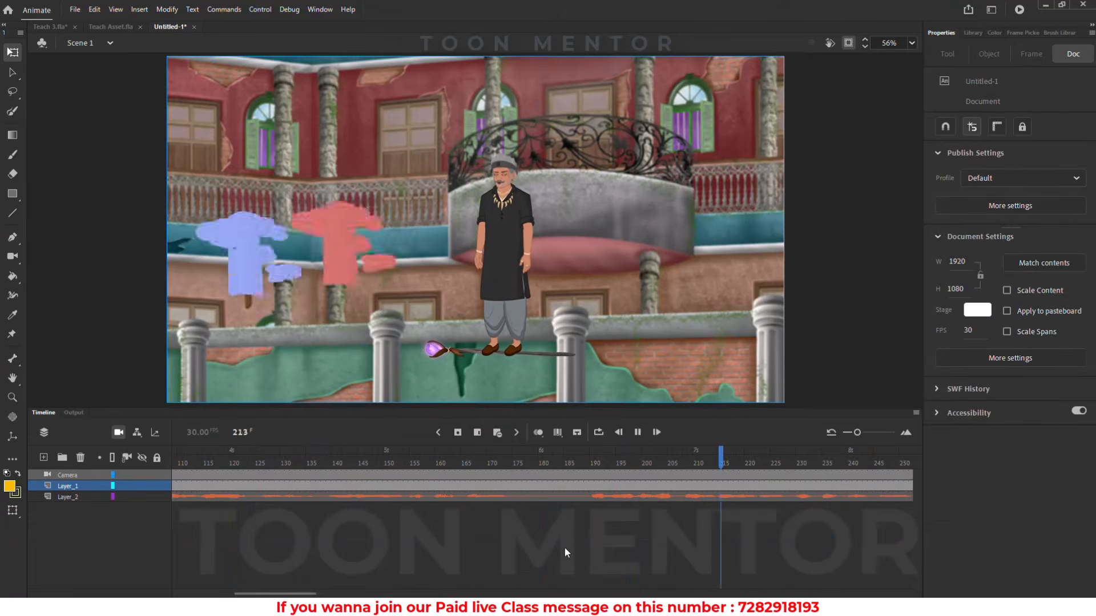
{"action": "key", "text": "Return"}
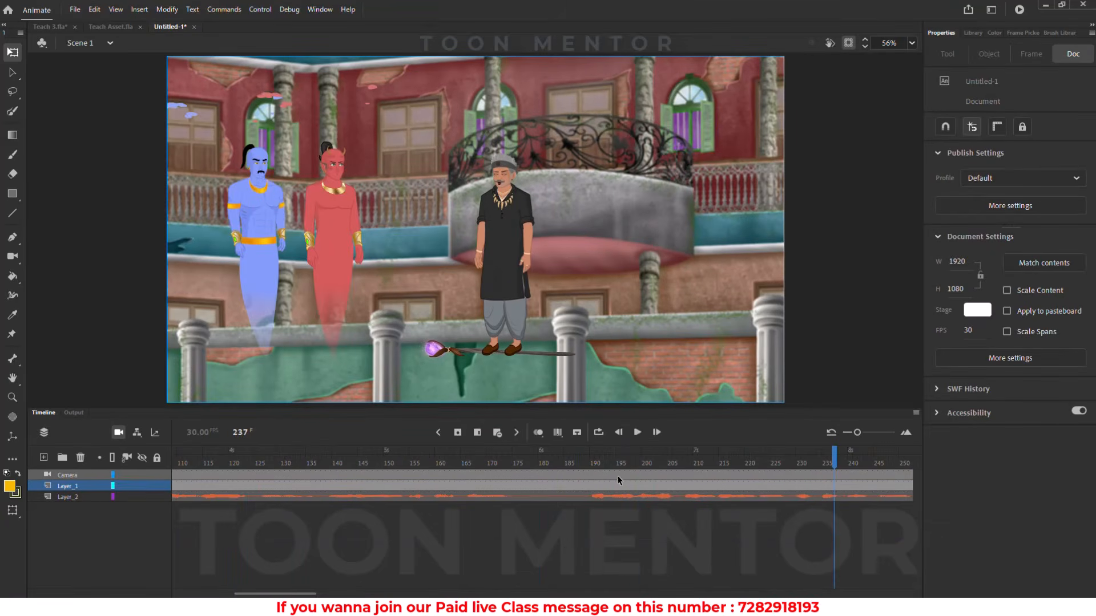
Insert a keyframe on the Camera layer at frame 182 and play the animation to check the camera
{"action": "left_click_drag", "start_coordinate": [566, 458], "coordinate": [628, 474]}
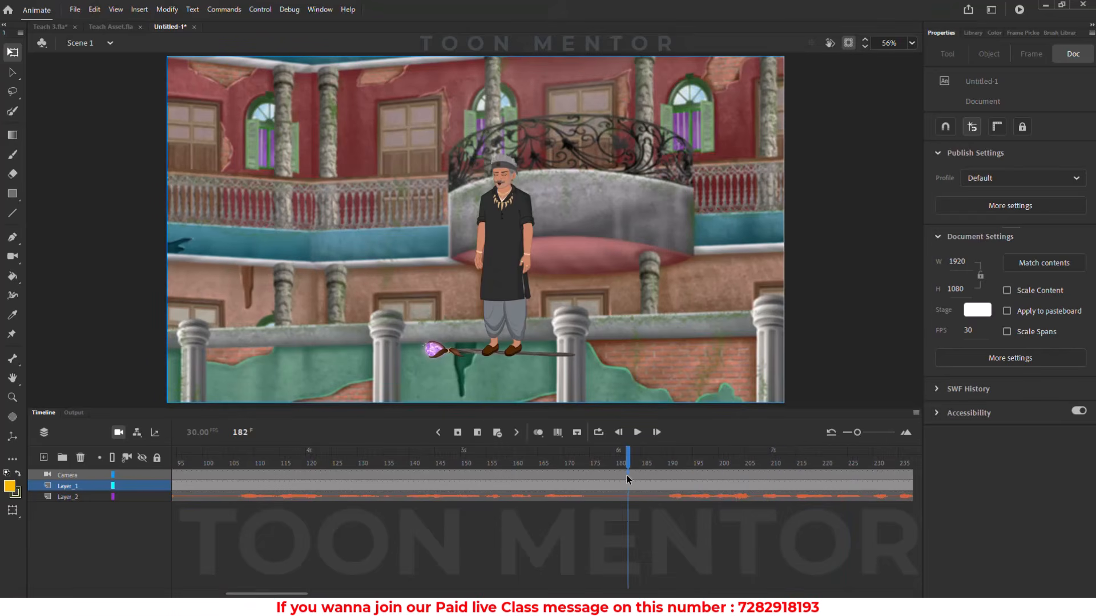
{"action": "left_click", "coordinate": [626, 475]}
{"action": "left_click", "coordinate": [457, 432]}
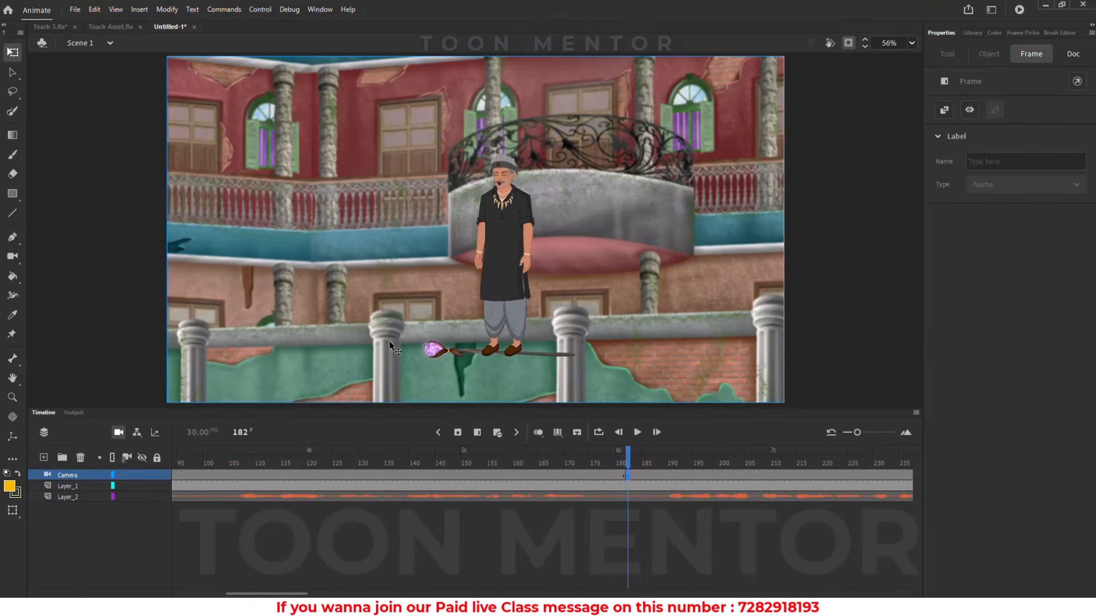
{"action": "key", "text": "Return"}
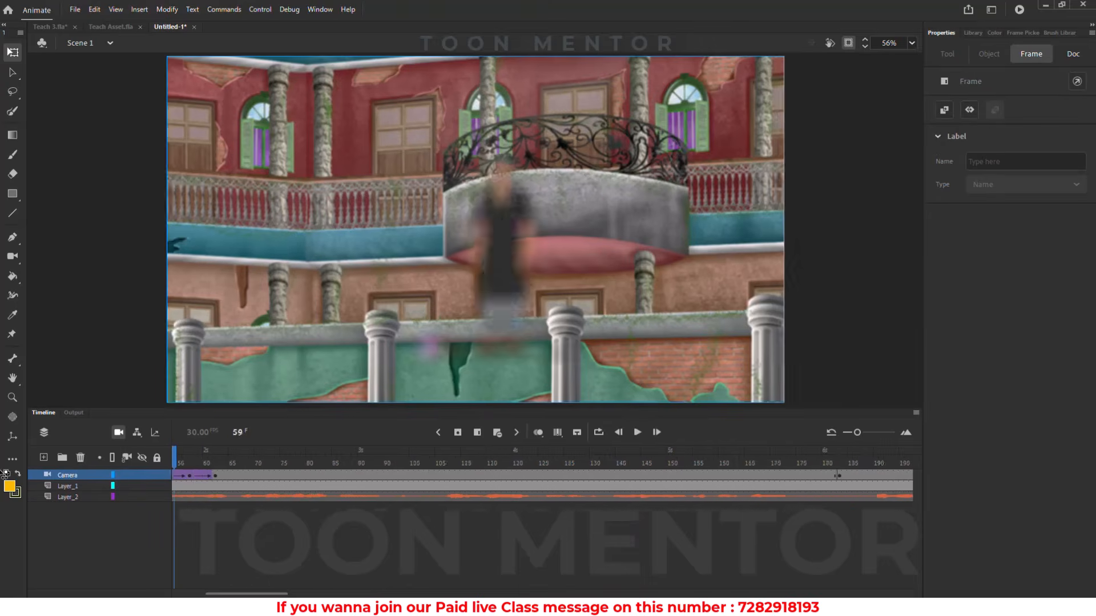
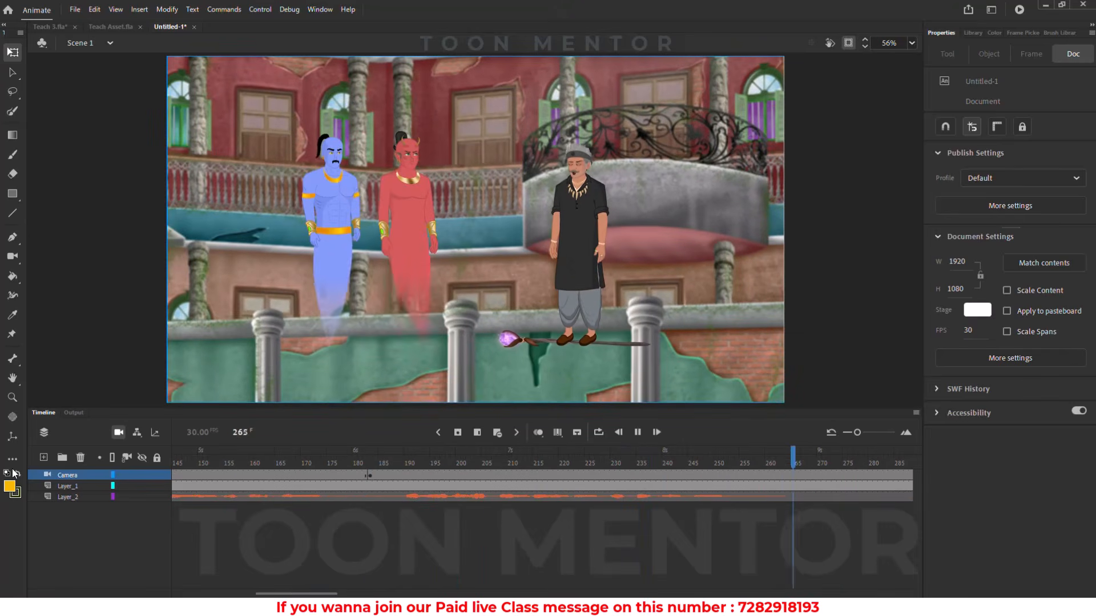
At frame 183, zoom the camera in to 189% and reposition it around the characters, and play the shot to review it
{"action": "left_click", "coordinate": [366, 479]}
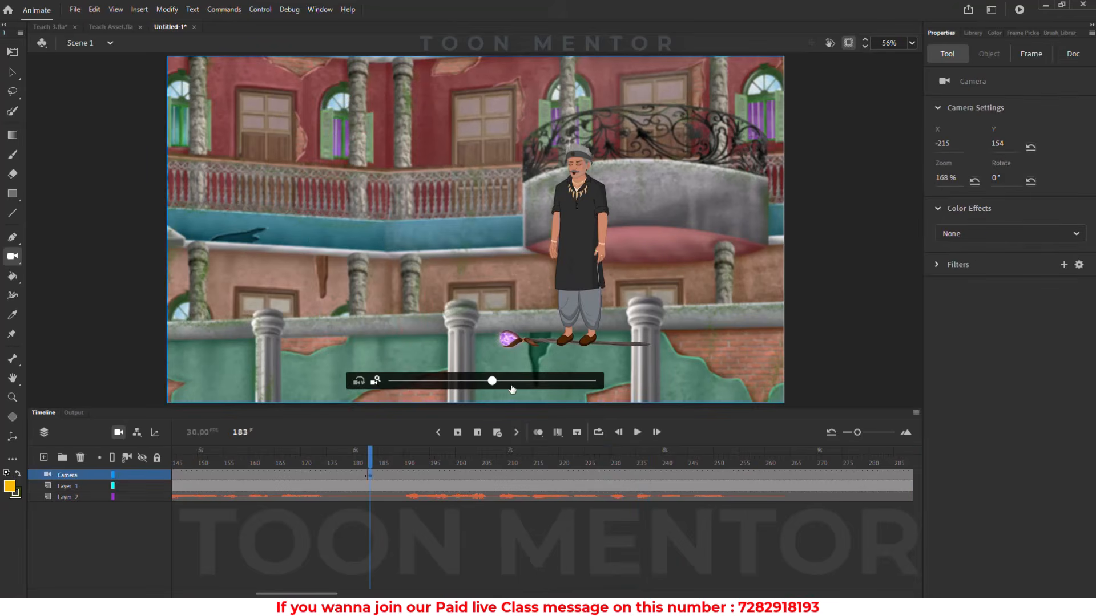
{"action": "left_click_drag", "start_coordinate": [492, 380], "coordinate": [514, 386]}
{"action": "left_click_drag", "start_coordinate": [478, 330], "coordinate": [463, 323]}
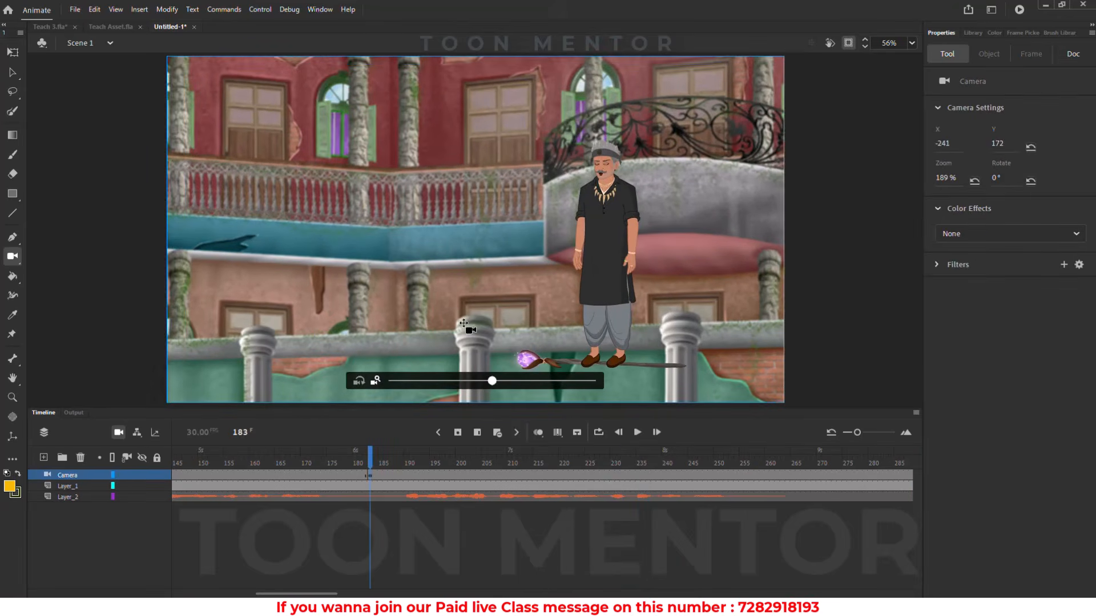
{"action": "left_click", "coordinate": [634, 432]}
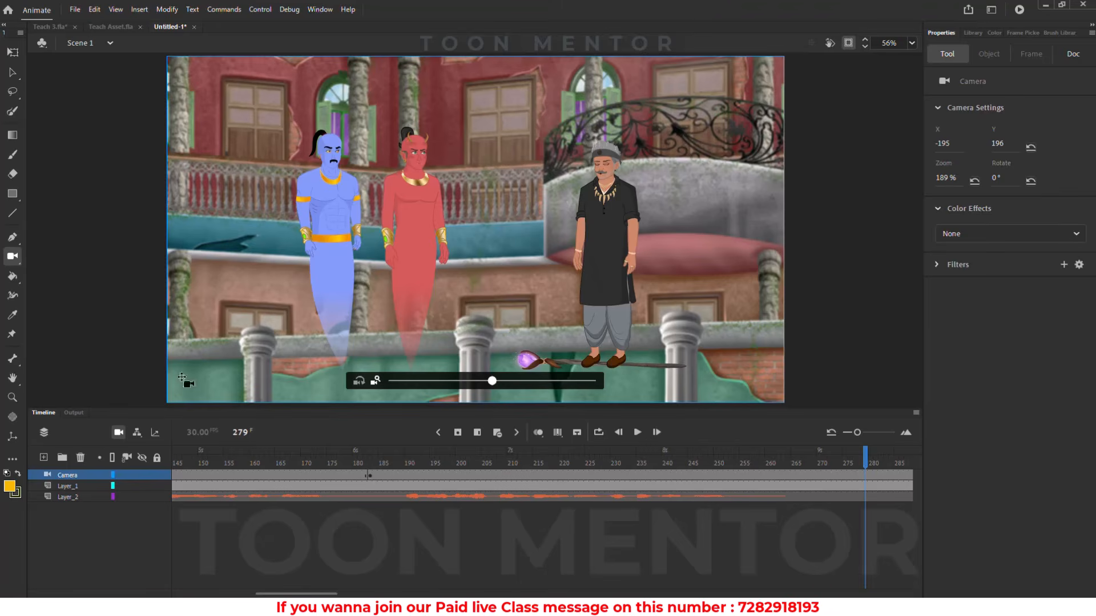
Inspect the gesture keyframes inside the nested symbol of the man in black, and return to Scene 1
{"action": "left_click", "coordinate": [12, 54]}
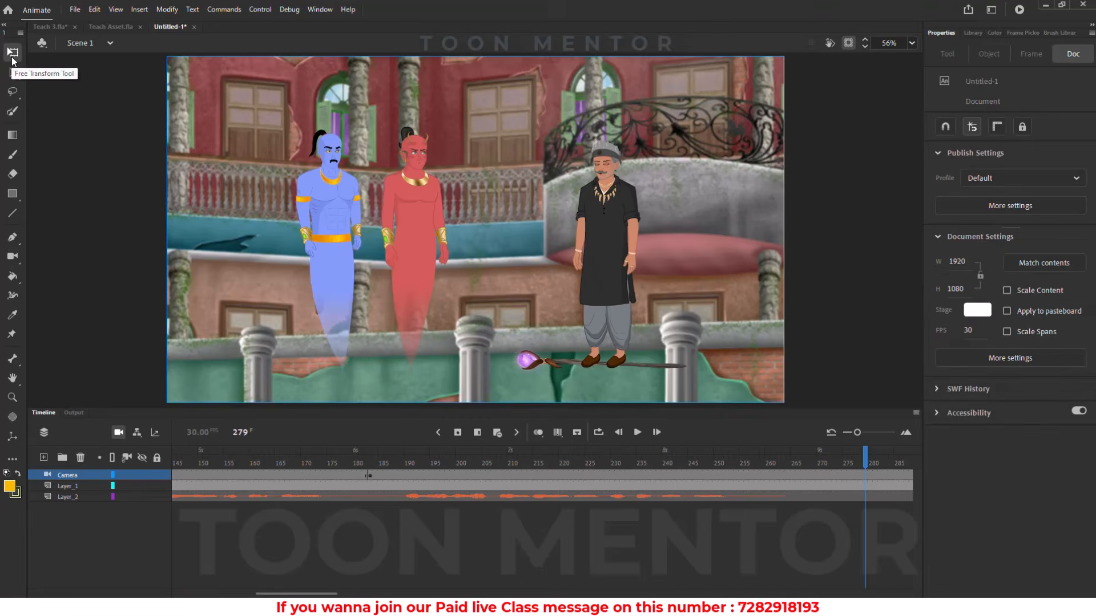
{"action": "double_click", "coordinate": [593, 258]}
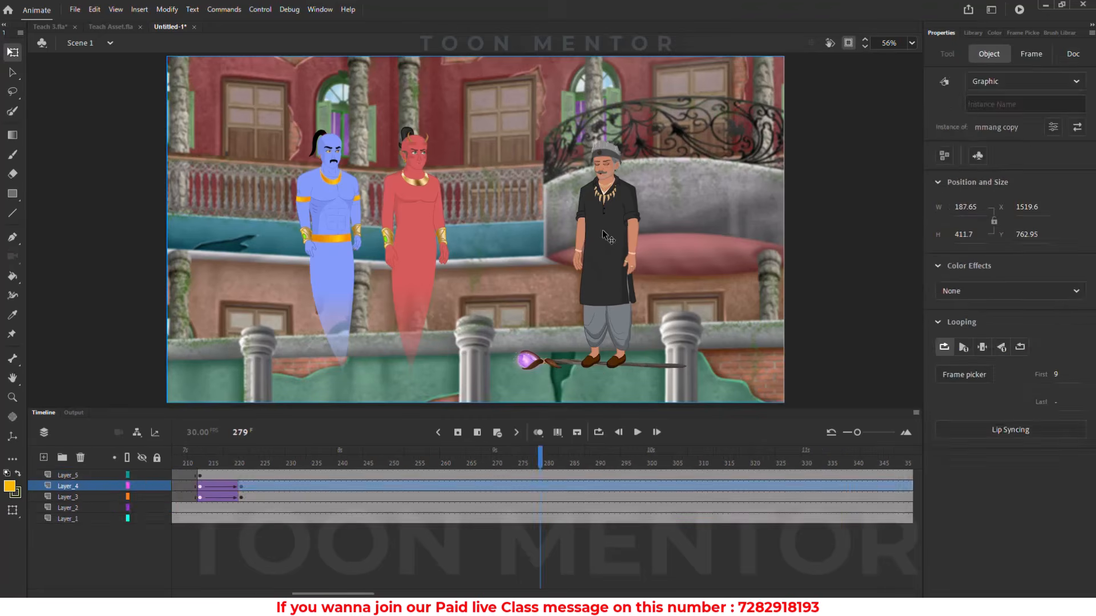
{"action": "double_click", "coordinate": [594, 258]}
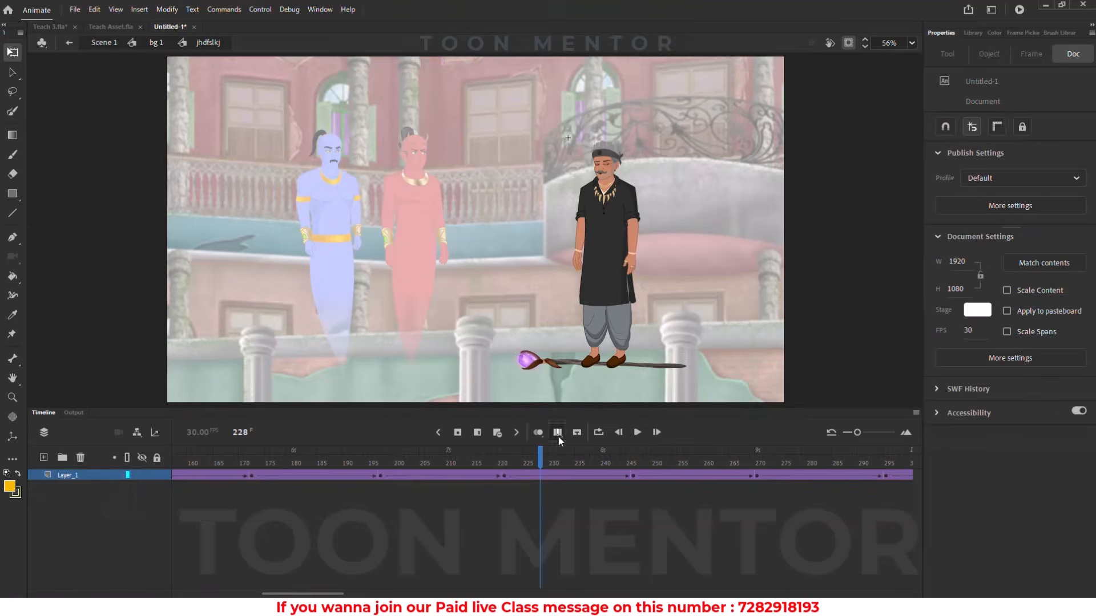
{"action": "double_click", "coordinate": [592, 249]}
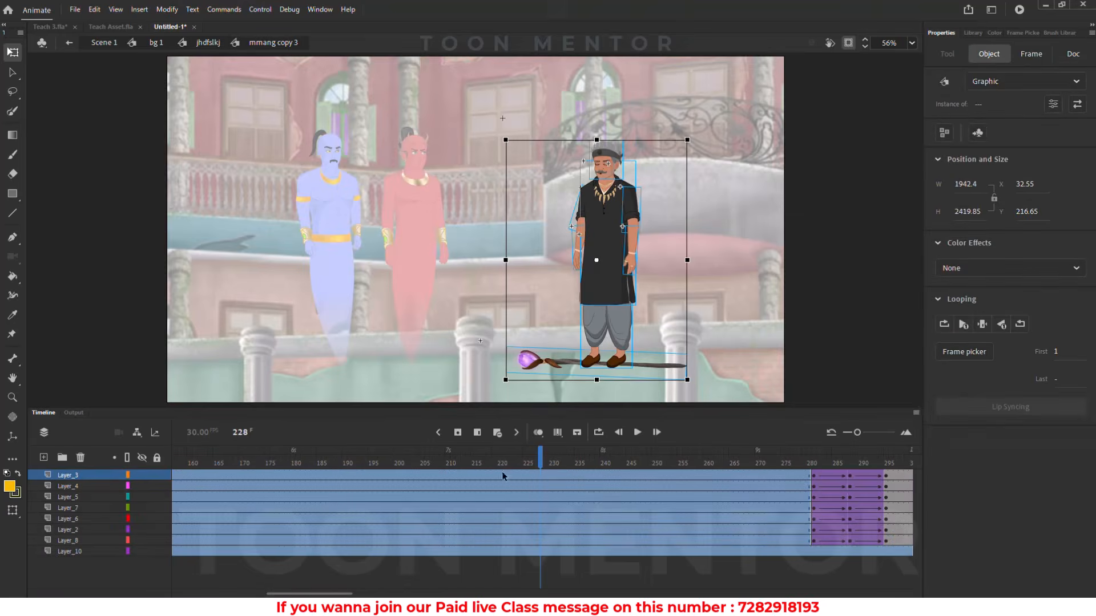
{"action": "left_click", "coordinate": [744, 572]}
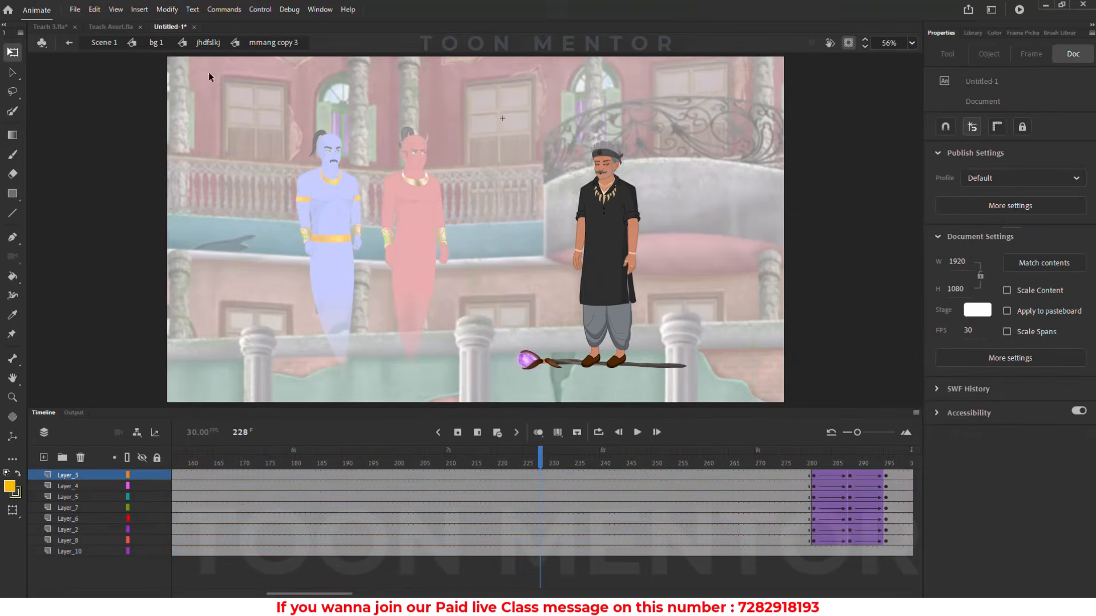
{"action": "left_click", "coordinate": [104, 43]}
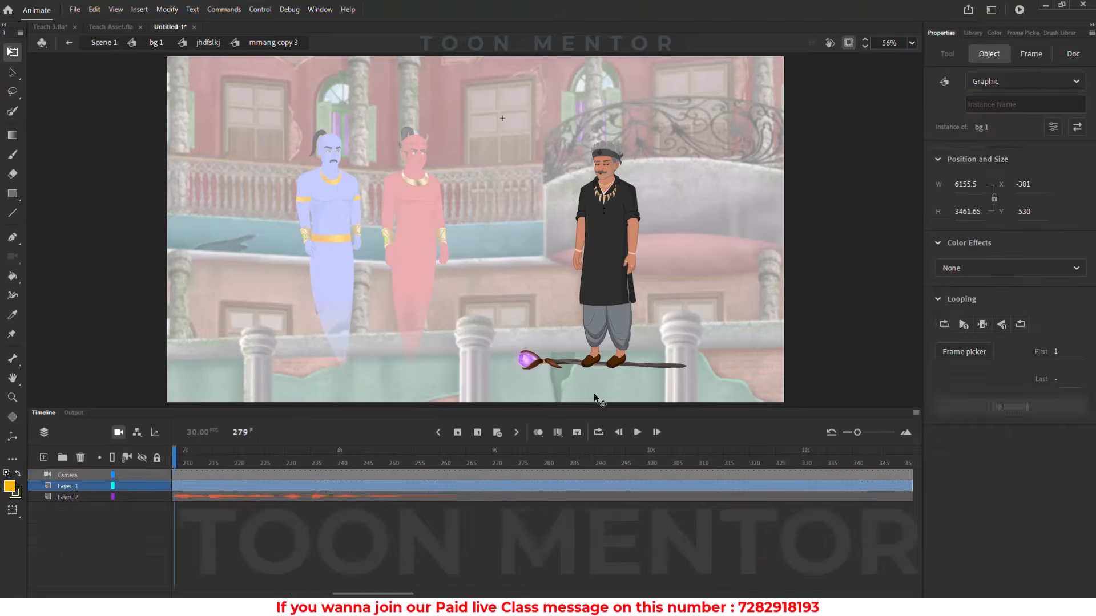
Insert a keyframe at frame 264 on the audio layer Layer_2, assign the sound Marker 101.mp3 to it, and start playback
{"action": "left_click", "coordinate": [457, 496]}
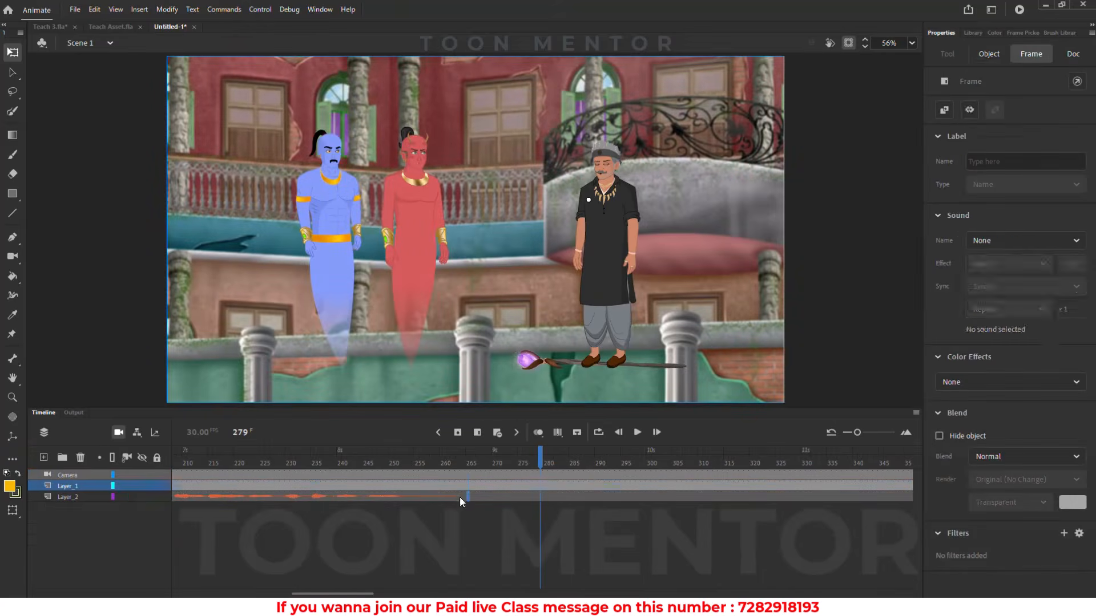
{"action": "left_click", "coordinate": [463, 497]}
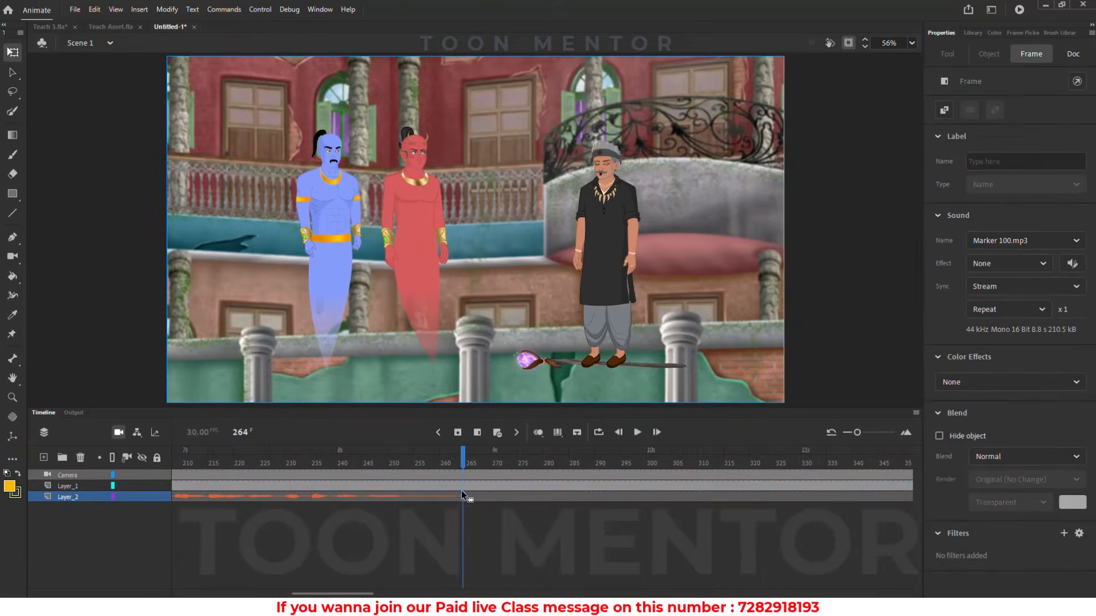
{"action": "left_click", "coordinate": [458, 433]}
{"action": "left_click", "coordinate": [998, 243]}
{"action": "left_click", "coordinate": [998, 294]}
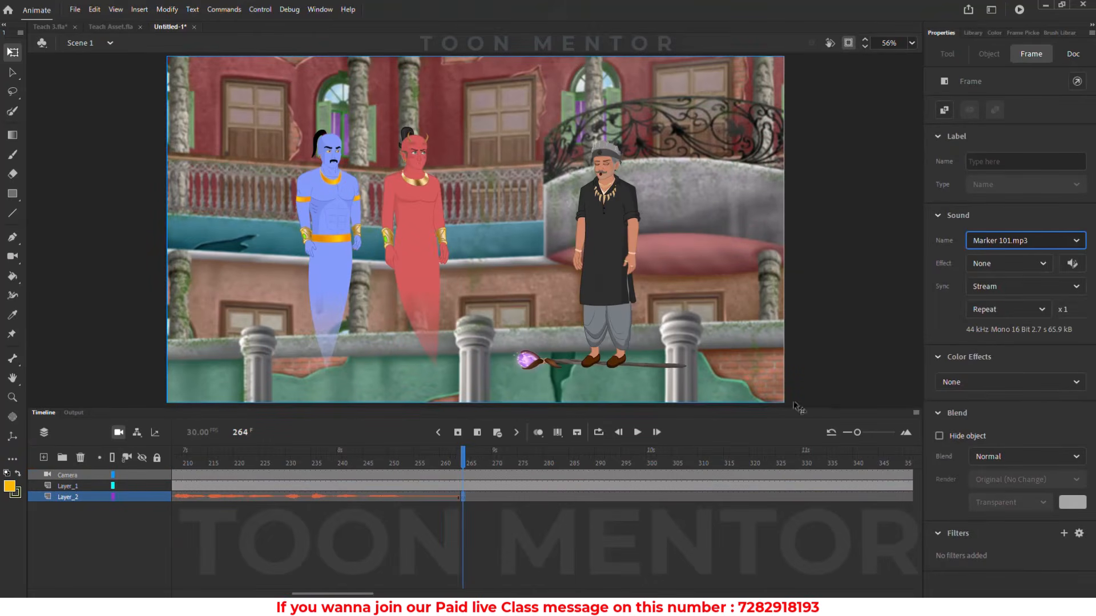
{"action": "left_click", "coordinate": [638, 433]}
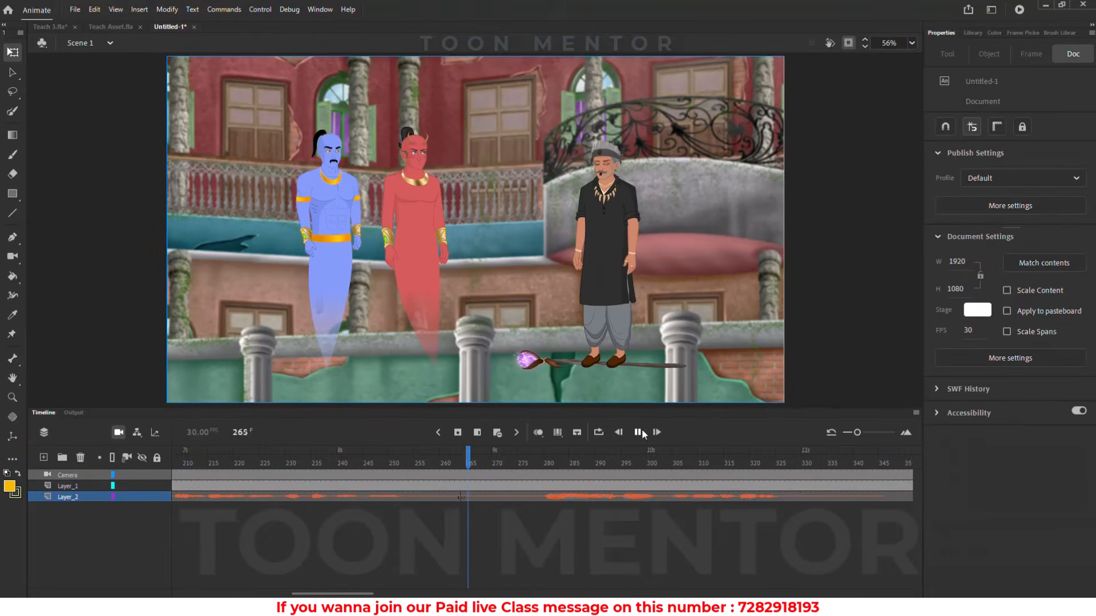
{"action": "left_click", "coordinate": [550, 495]}
From scene frame 264, open the red genie's symbol and remove frames 52 to 153 across all layers so its gesture starts earlier
{"action": "left_click", "coordinate": [465, 457]}
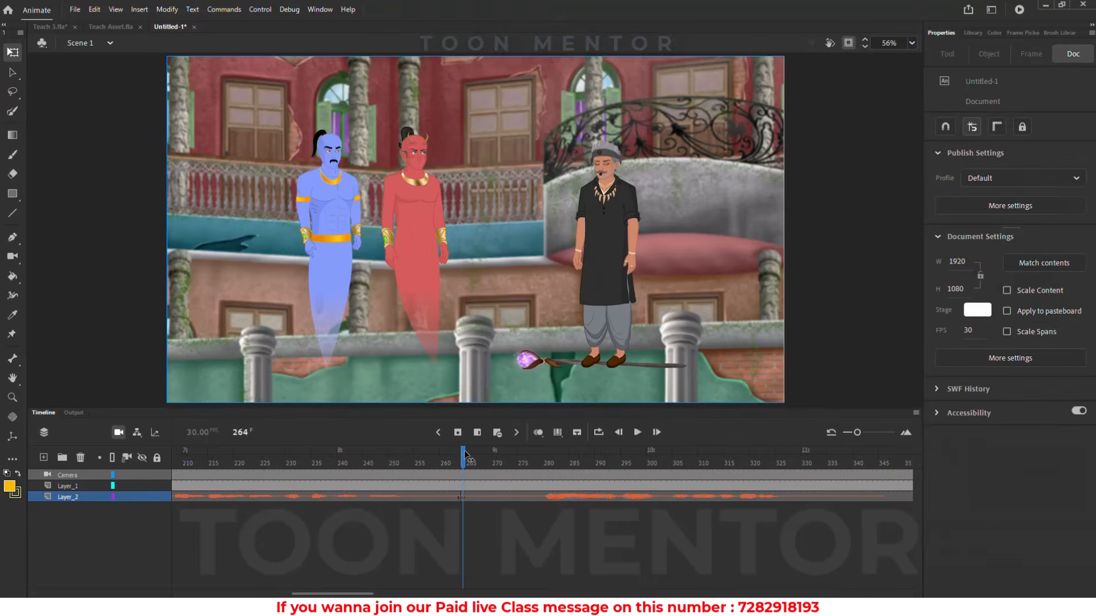
{"action": "double_click", "coordinate": [428, 267]}
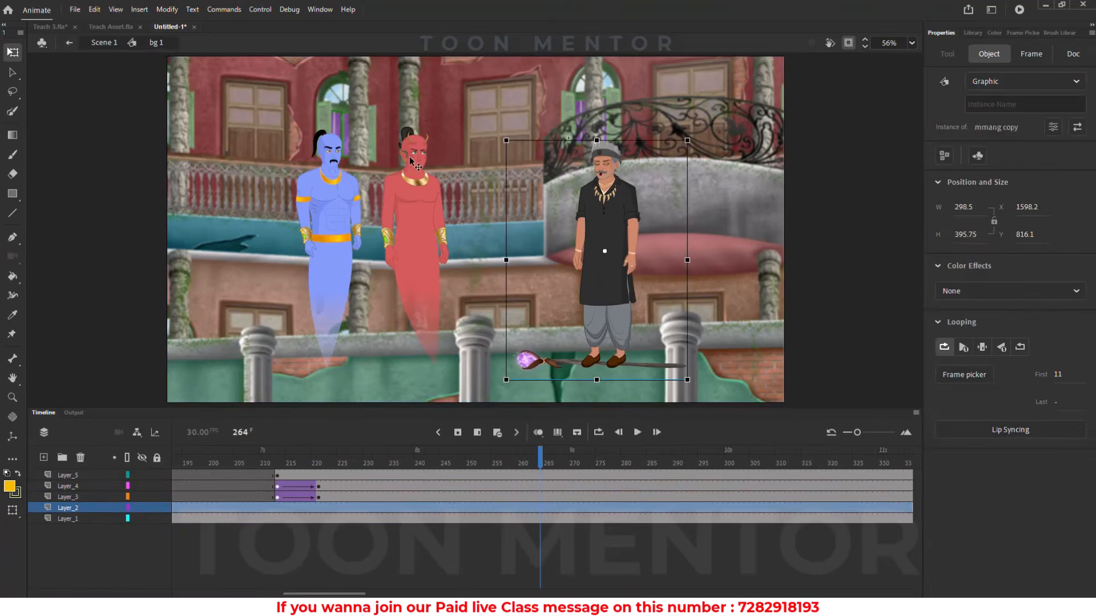
{"action": "double_click", "coordinate": [427, 267]}
{"action": "left_click", "coordinate": [528, 570]}
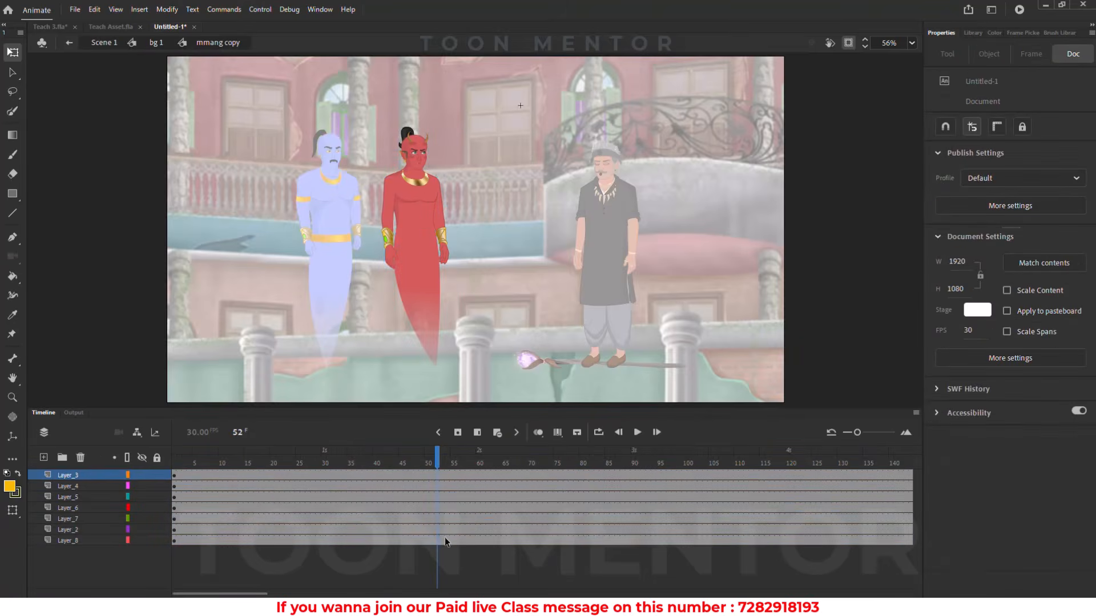
{"action": "left_click_drag", "start_coordinate": [441, 541], "coordinate": [752, 467]}
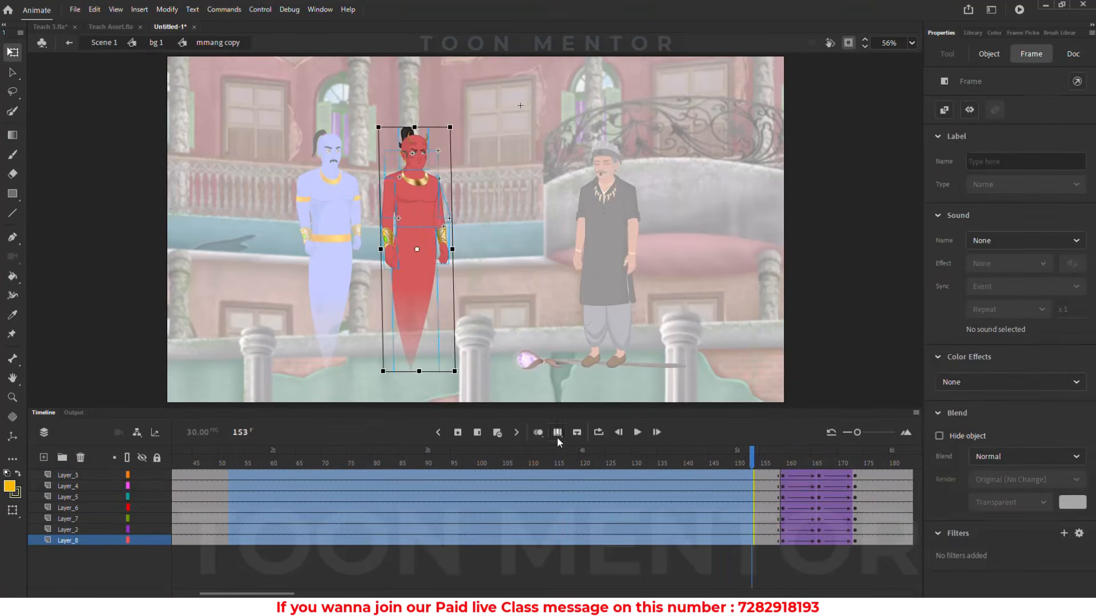
{"action": "left_click", "coordinate": [493, 431]}
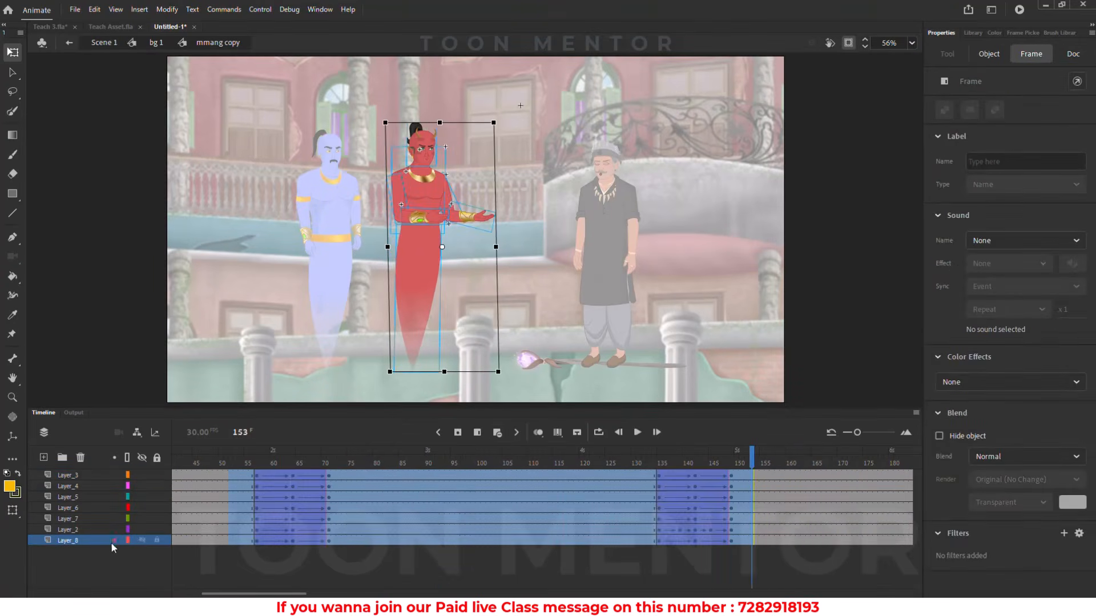
{"action": "left_click", "coordinate": [84, 473], "text": "shift"}
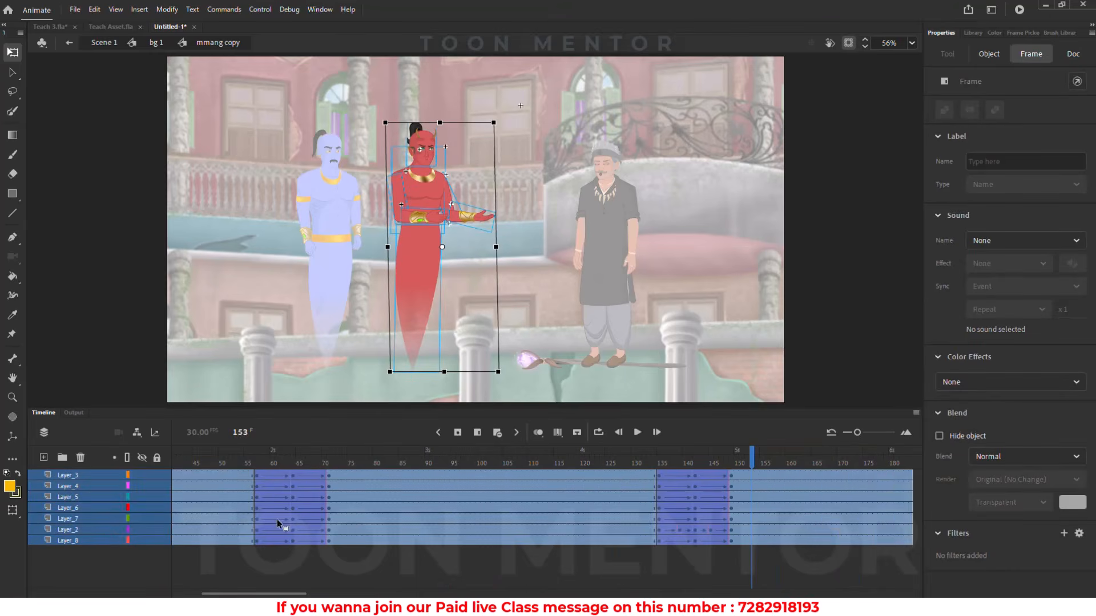
{"action": "left_click", "coordinate": [275, 562]}
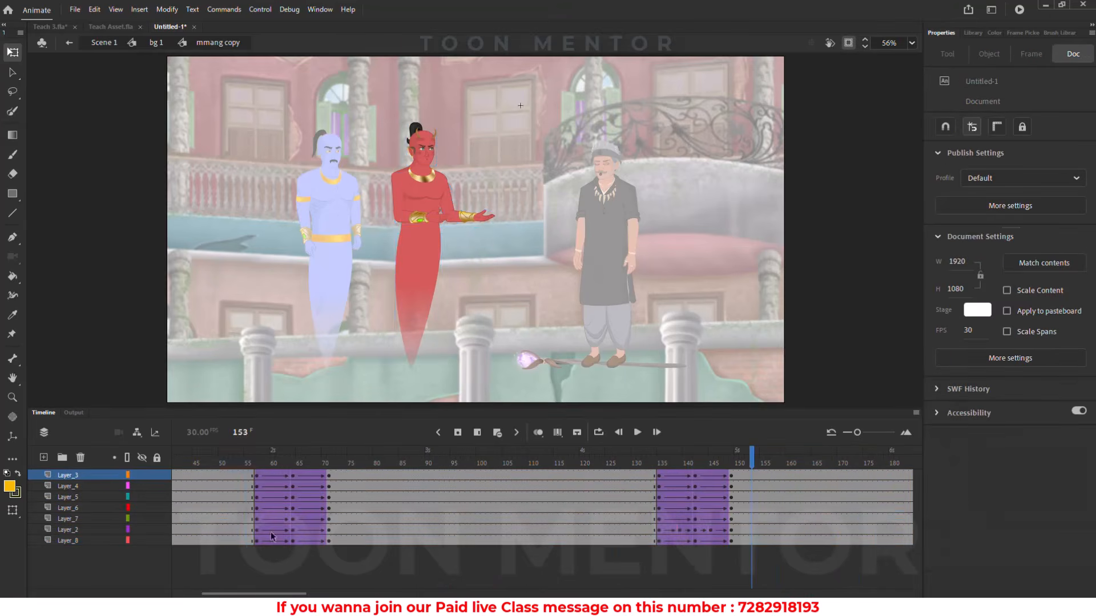
Insert keyframes at frame 52 on all layers of the red genie's symbol
{"action": "left_click", "coordinate": [249, 455]}
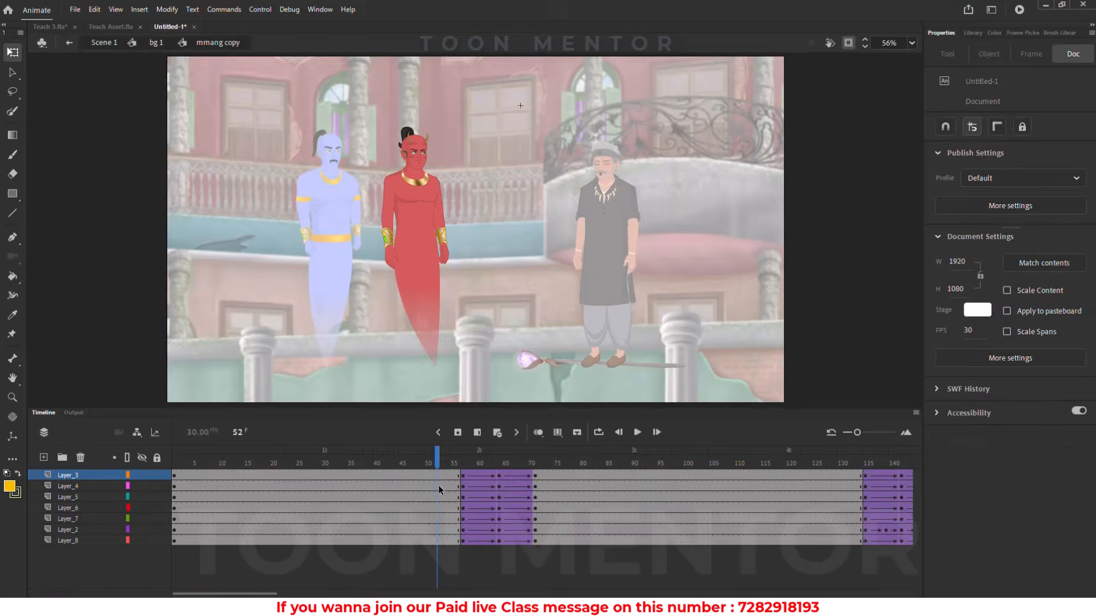
{"action": "left_click", "coordinate": [441, 460]}
{"action": "left_click", "coordinate": [438, 458]}
{"action": "left_click", "coordinate": [457, 432]}
{"action": "left_click", "coordinate": [413, 152]}
{"action": "left_click", "coordinate": [509, 143]}
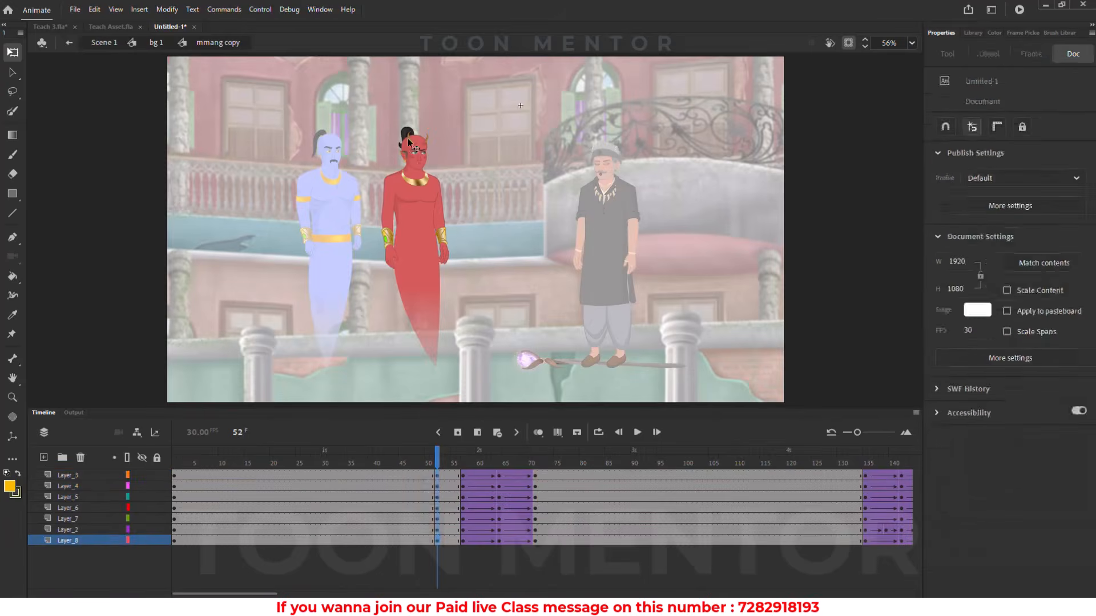
Open the red genie's face symbol and insert a keyframe at frame 52 on the mouth's layer
{"action": "double_click", "coordinate": [416, 153]}
{"action": "scroll", "coordinate": [434, 137], "scroll_direction": "up", "scroll_amount": 1}
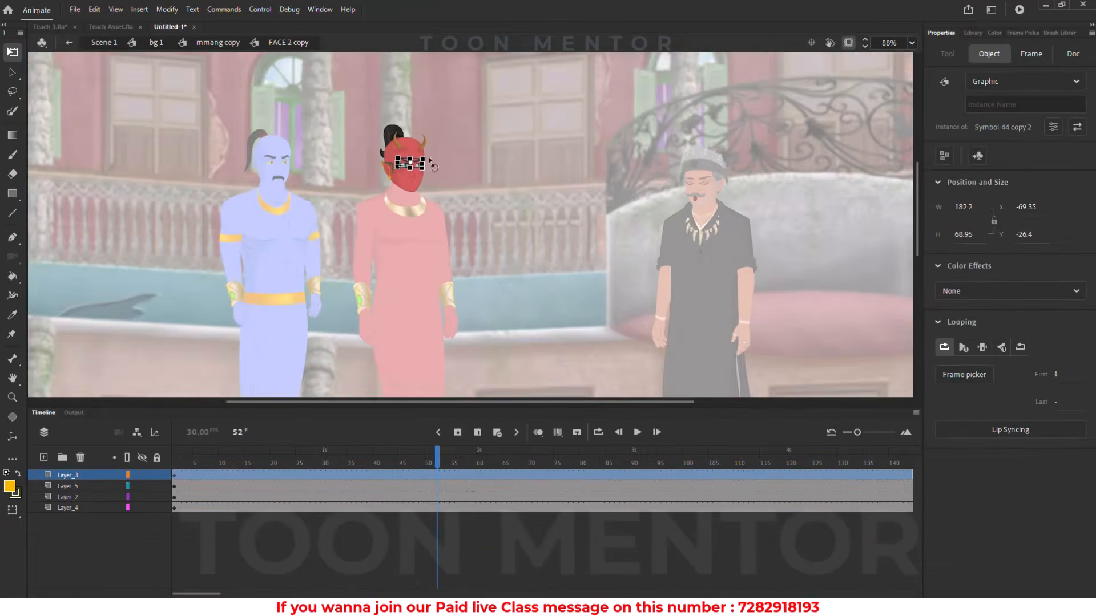
{"action": "scroll", "coordinate": [434, 144], "scroll_direction": "up", "scroll_amount": 2}
{"action": "scroll", "coordinate": [403, 197], "scroll_direction": "up", "scroll_amount": 2}
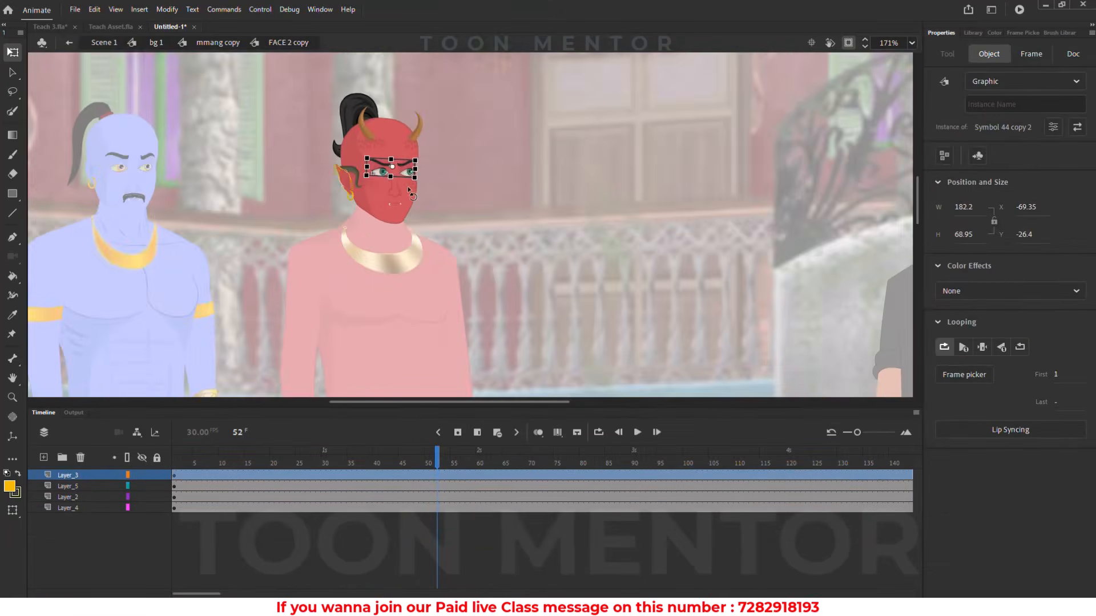
{"action": "left_click", "coordinate": [397, 204]}
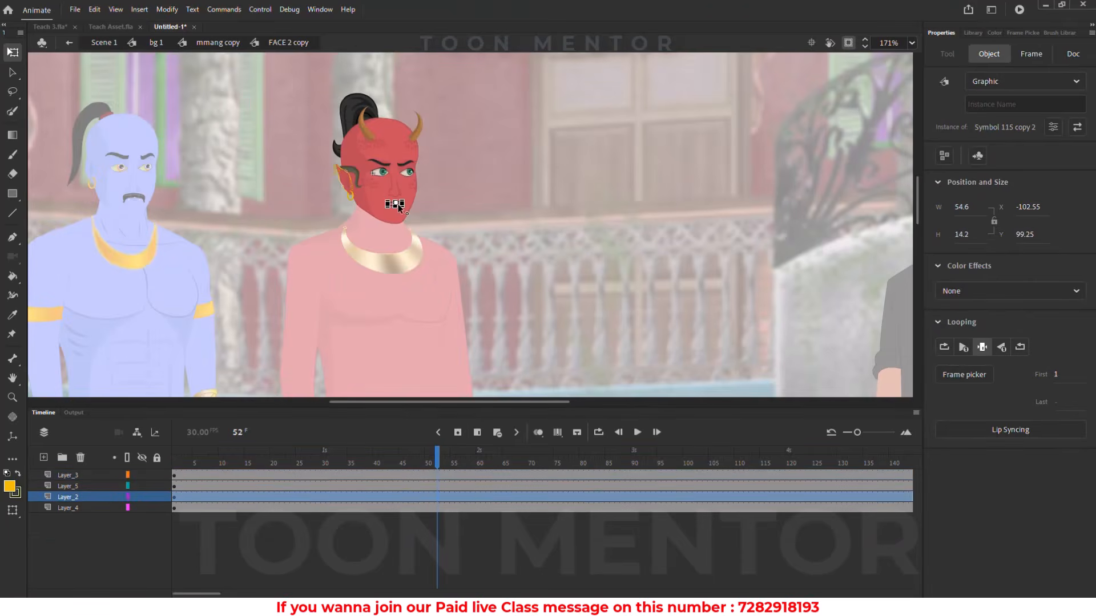
{"action": "left_click", "coordinate": [457, 432]}
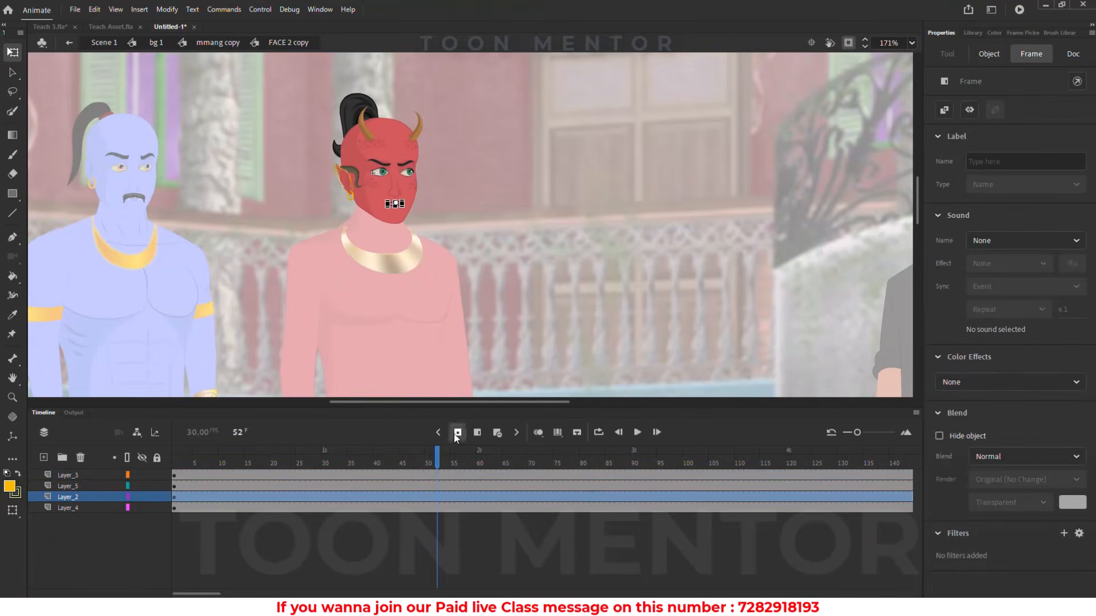
Add a layer above the mouth's layer in the red genie's face symbol, insert a keyframe at frame 52, and assign Marker 101.mp3 to it
{"action": "left_click", "coordinate": [301, 485]}
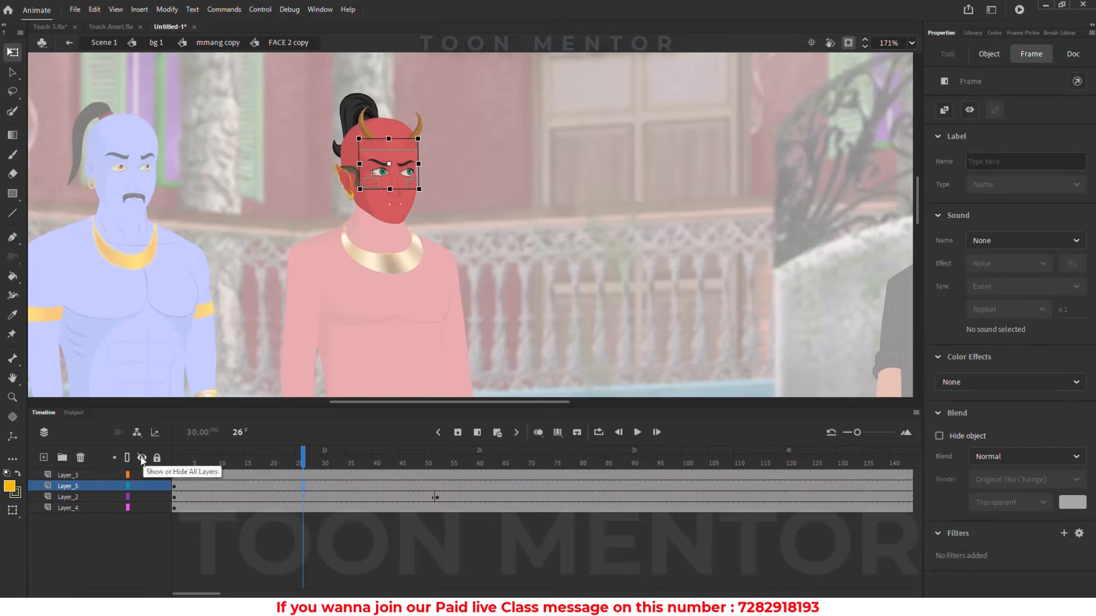
{"action": "left_click", "coordinate": [75, 497]}
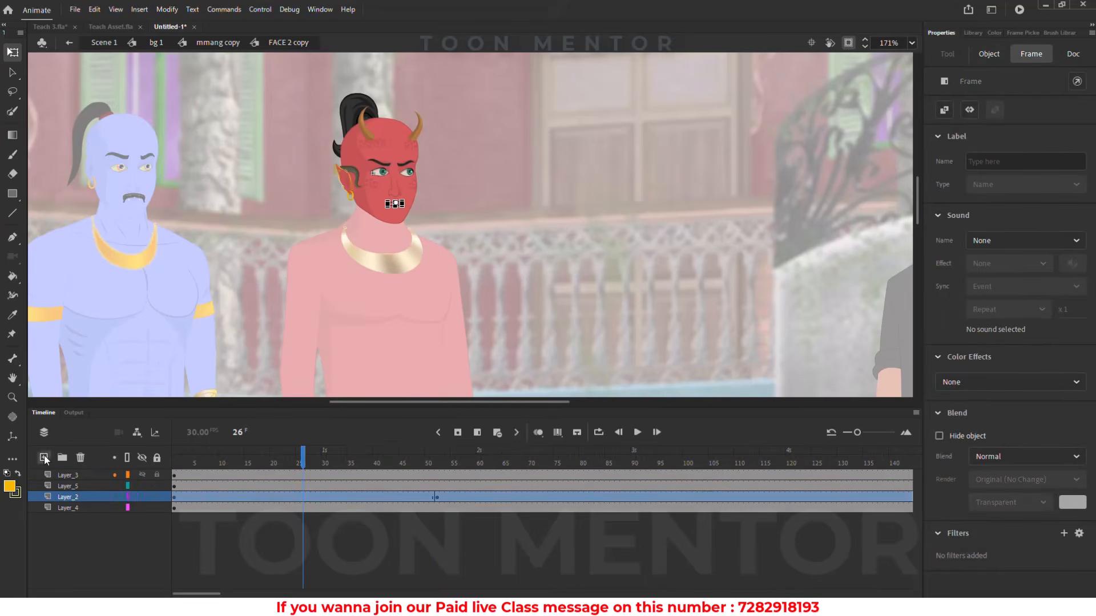
{"action": "left_click", "coordinate": [44, 458]}
{"action": "left_click", "coordinate": [438, 496]}
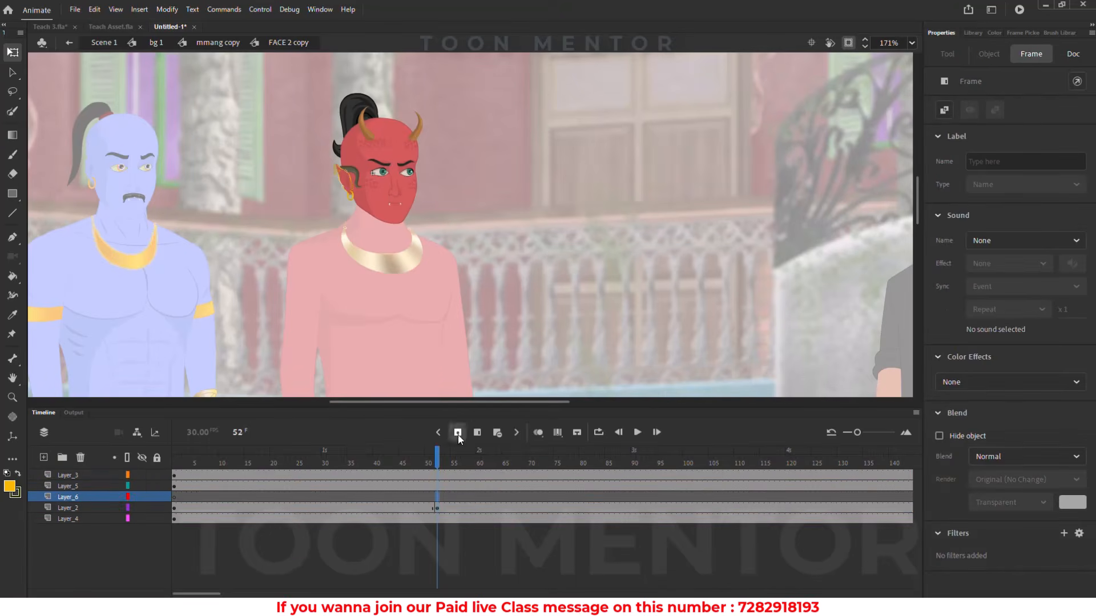
{"action": "left_click", "coordinate": [1056, 240]}
{"action": "left_click", "coordinate": [1024, 297]}
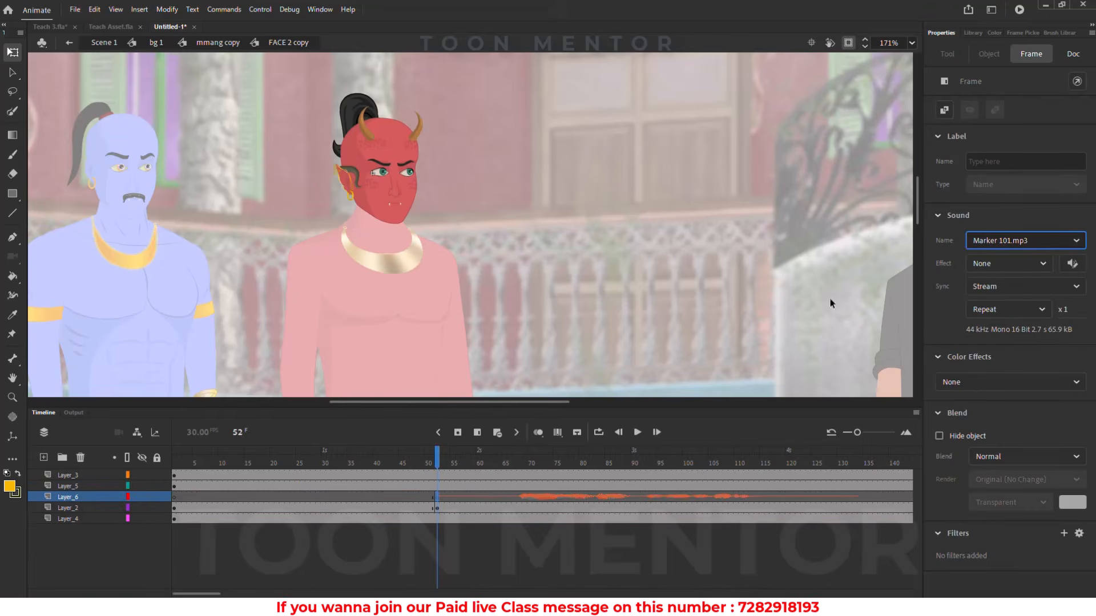
Lip-sync the red genie's mouth from frame 52 to the audio on Layer_6
{"action": "left_click", "coordinate": [400, 205]}
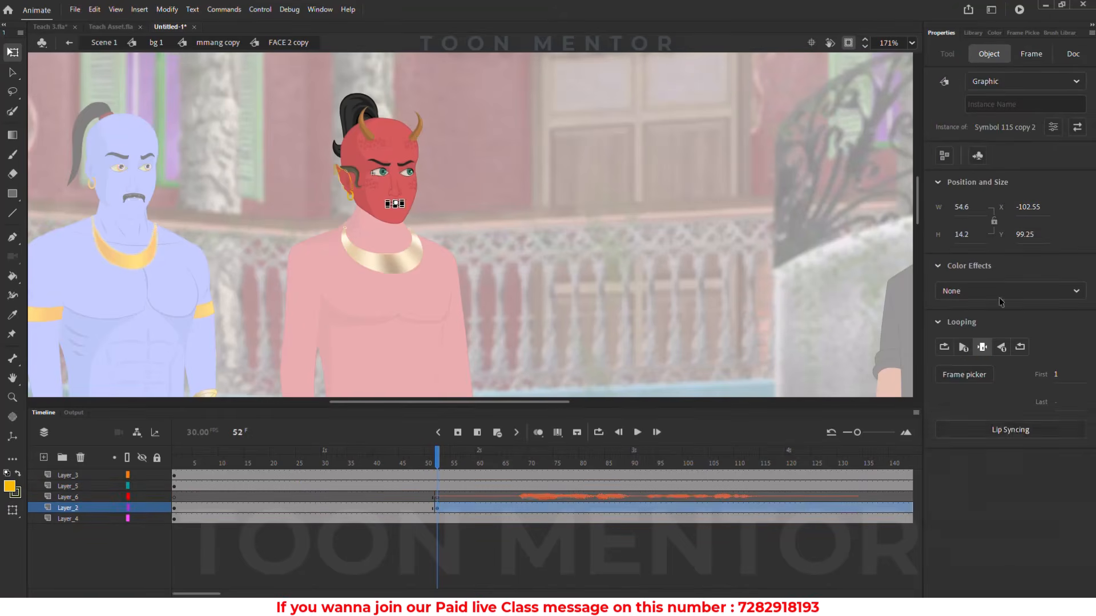
{"action": "left_click", "coordinate": [1016, 430]}
{"action": "left_click", "coordinate": [426, 346]}
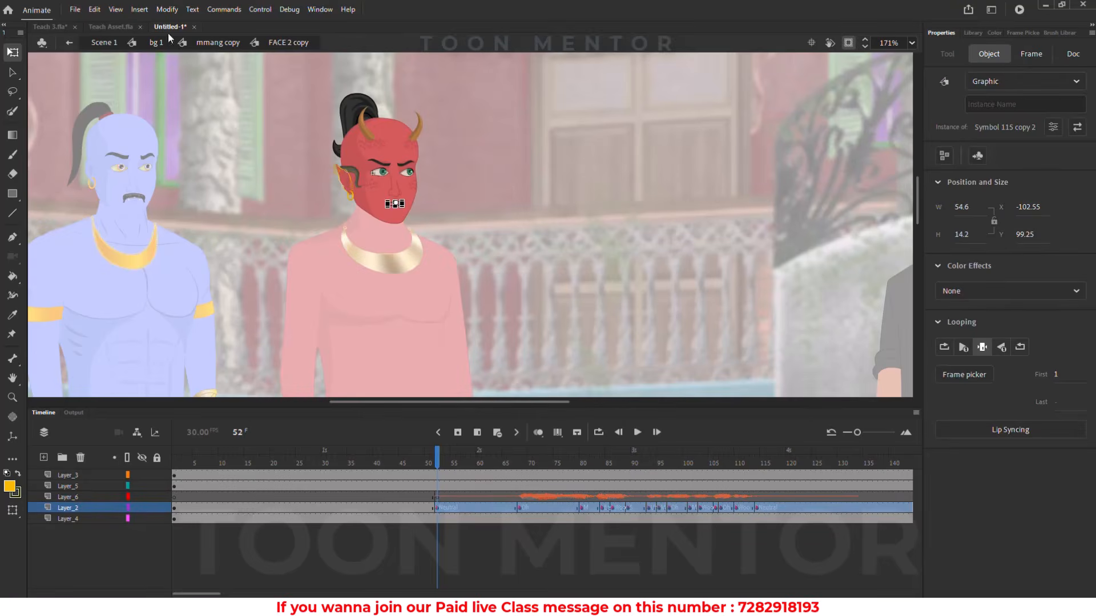
Return to Scene 1, show the whole stage, and play back from frame 264 to review the red genie's lip sync and gesture
{"action": "left_click", "coordinate": [105, 43]}
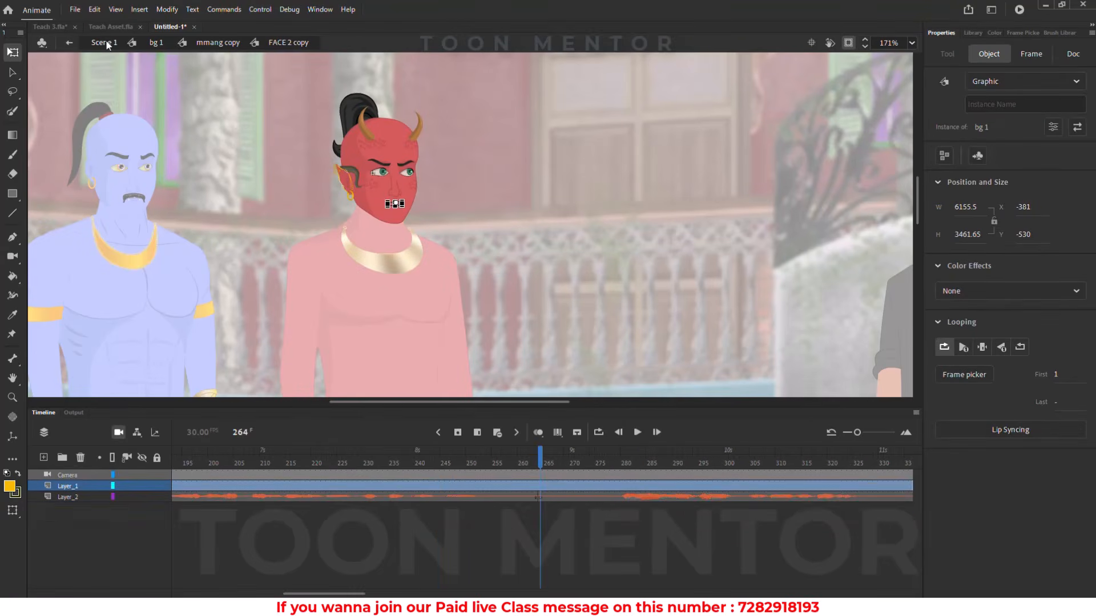
{"action": "key", "text": "ctrl+2"}
{"action": "key", "text": "Return"}
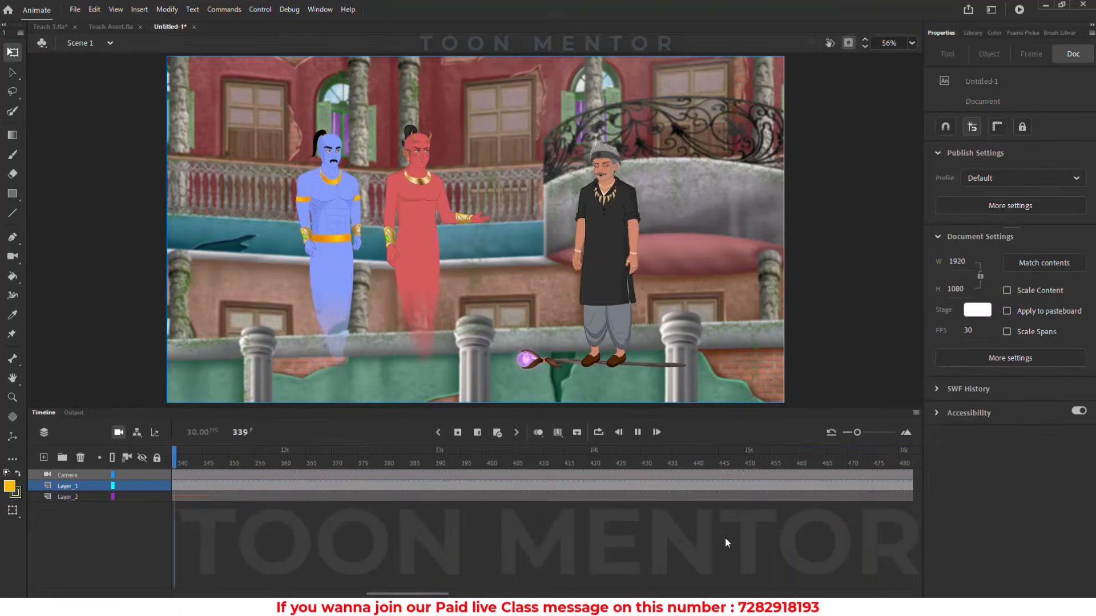
{"action": "key", "text": "Return"}
From scene frame 259, open the face symbol nested inside the character in the black kurta
{"action": "left_click_drag", "start_coordinate": [284, 456], "coordinate": [638, 492]}
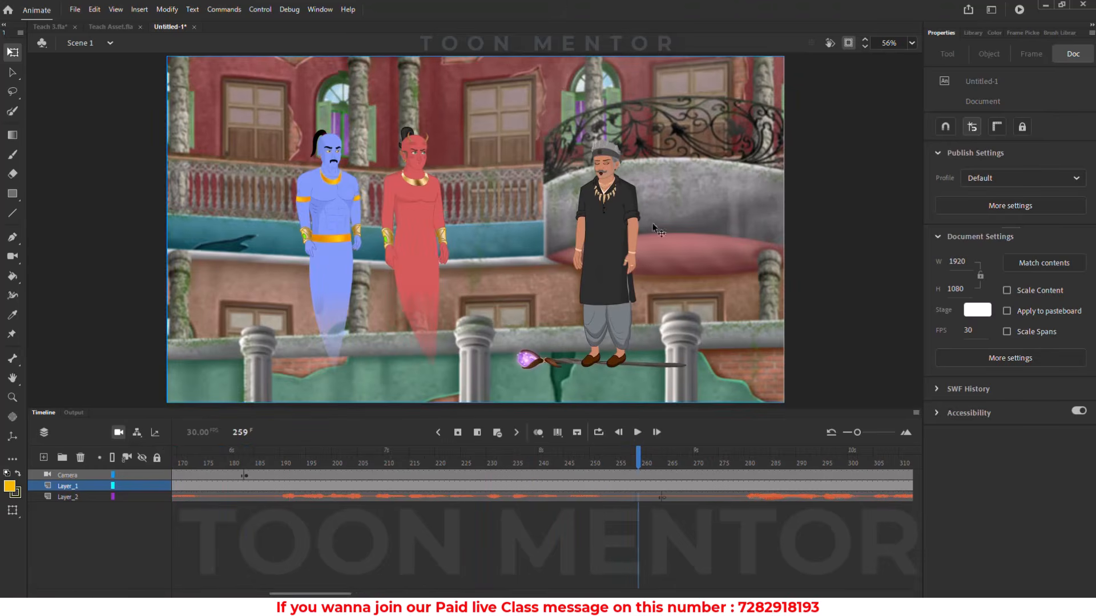
{"action": "double_click", "coordinate": [603, 162]}
{"action": "double_click", "coordinate": [603, 161]}
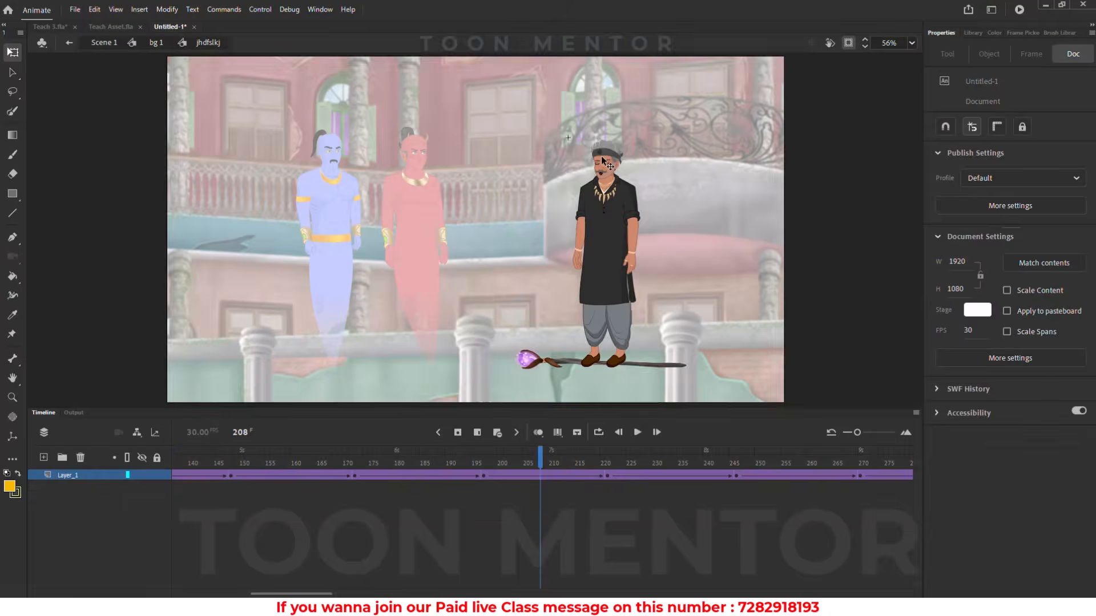
{"action": "double_click", "coordinate": [603, 161]}
{"action": "scroll", "coordinate": [604, 161], "scroll_direction": "up", "scroll_amount": 5}
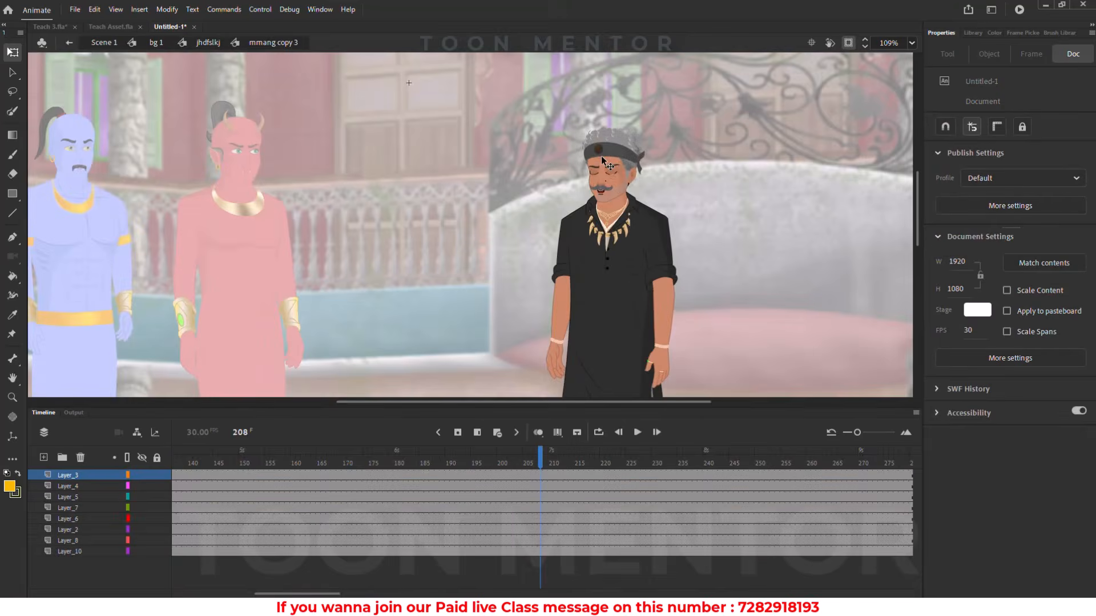
{"action": "double_click", "coordinate": [603, 162]}
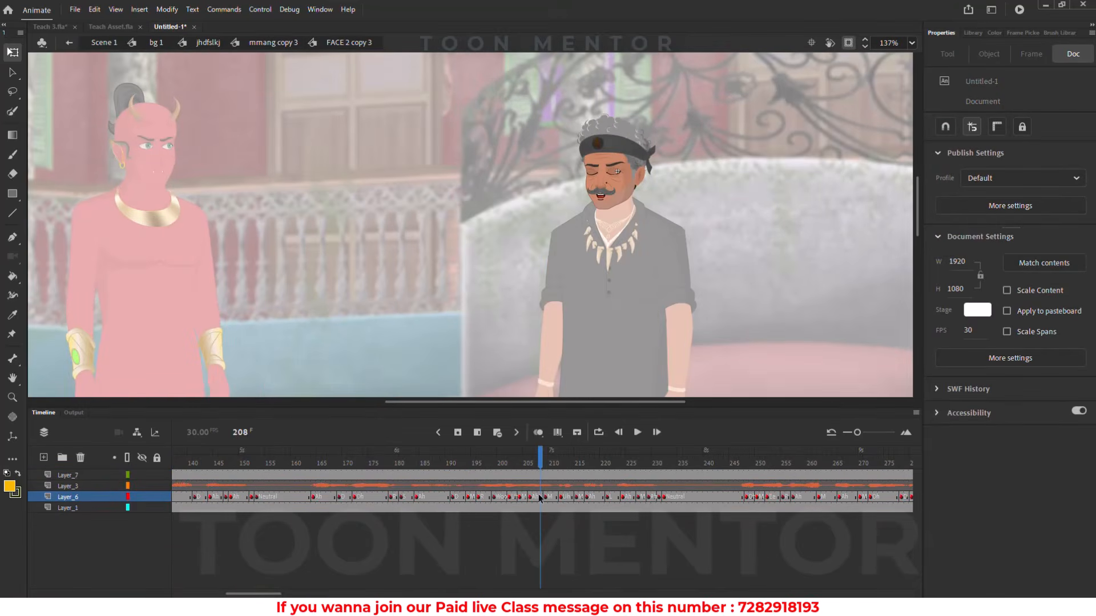
Clear the lip-sync keyframes on the mouth's Layer_6 from about frame 210 to 316 and go back to frame 209
{"action": "left_click", "coordinate": [550, 469]}
{"action": "left_click_drag", "start_coordinate": [555, 499], "coordinate": [763, 480]}
{"action": "key", "text": "shift+F6"}
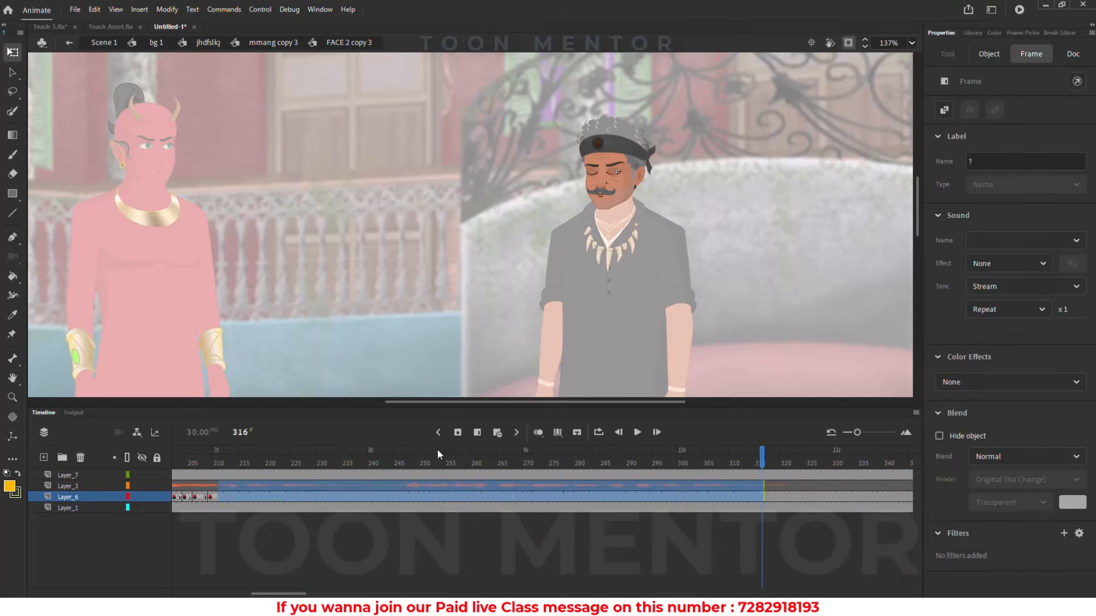
{"action": "left_click_drag", "start_coordinate": [392, 461], "coordinate": [259, 444]}
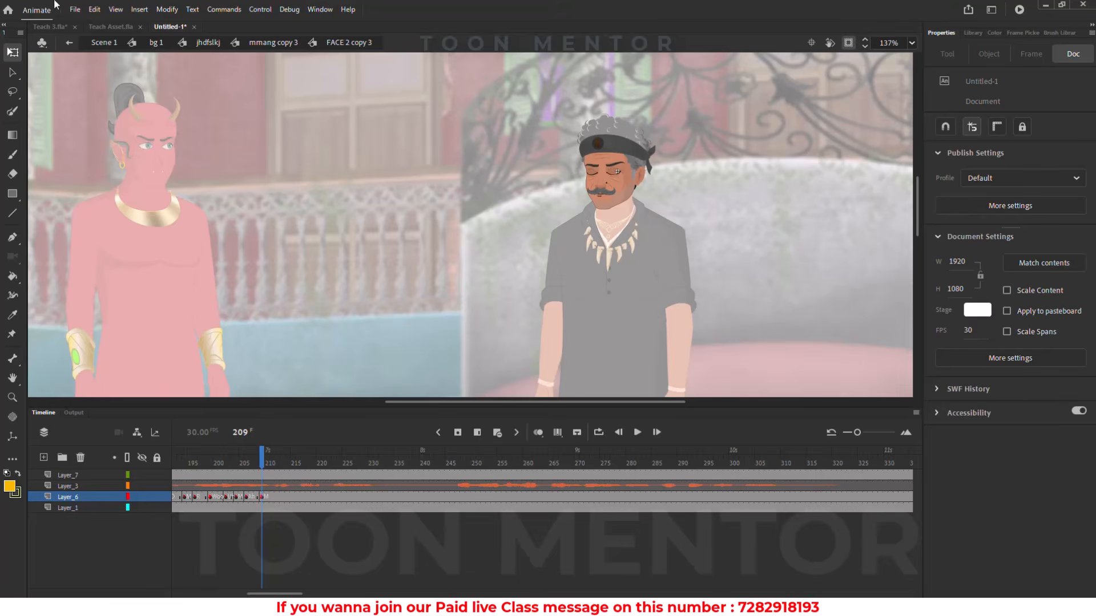
Open the keyboard shortcut settings and search the commands for "key" and "remov"
{"action": "left_click", "coordinate": [74, 9]}
{"action": "mouse_move", "coordinate": [94, 10]}
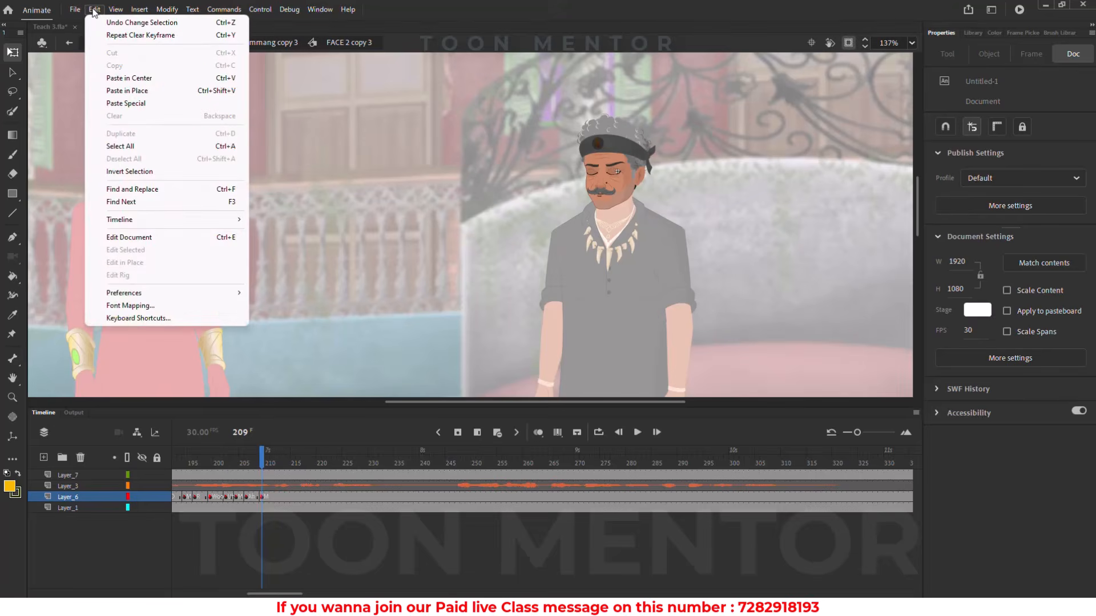
{"action": "left_click", "coordinate": [159, 318]}
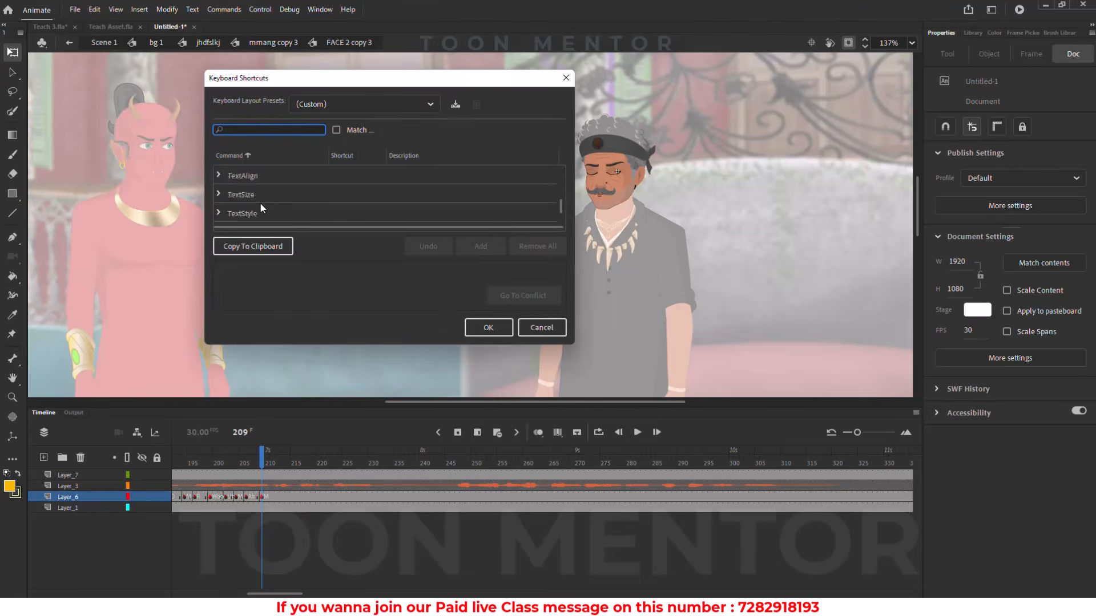
{"action": "scroll", "coordinate": [261, 207], "scroll_direction": "up", "scroll_amount": 5}
{"action": "type", "text": "key"}
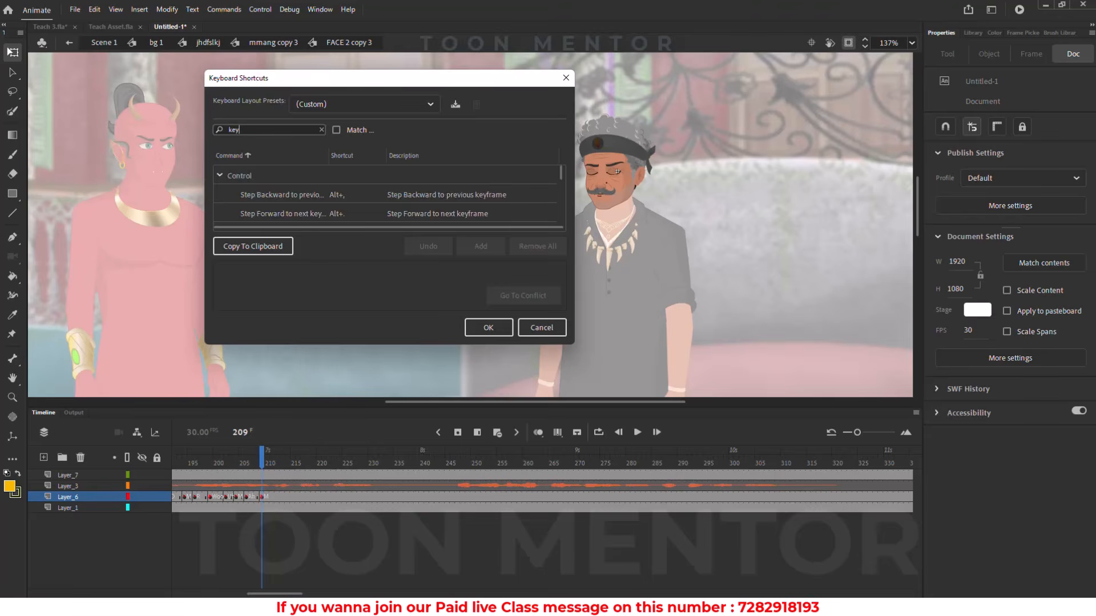
{"action": "key", "text": "BackSpace"}
{"action": "key", "text": "BackSpace"}
{"action": "type", "text": "re"}
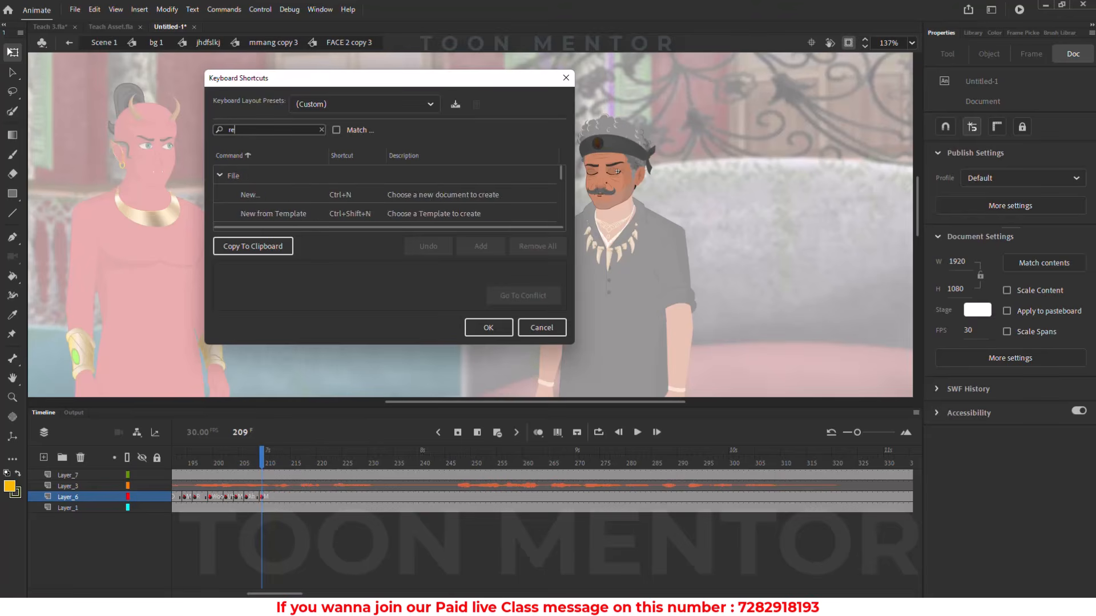
{"action": "type", "text": "mov"}
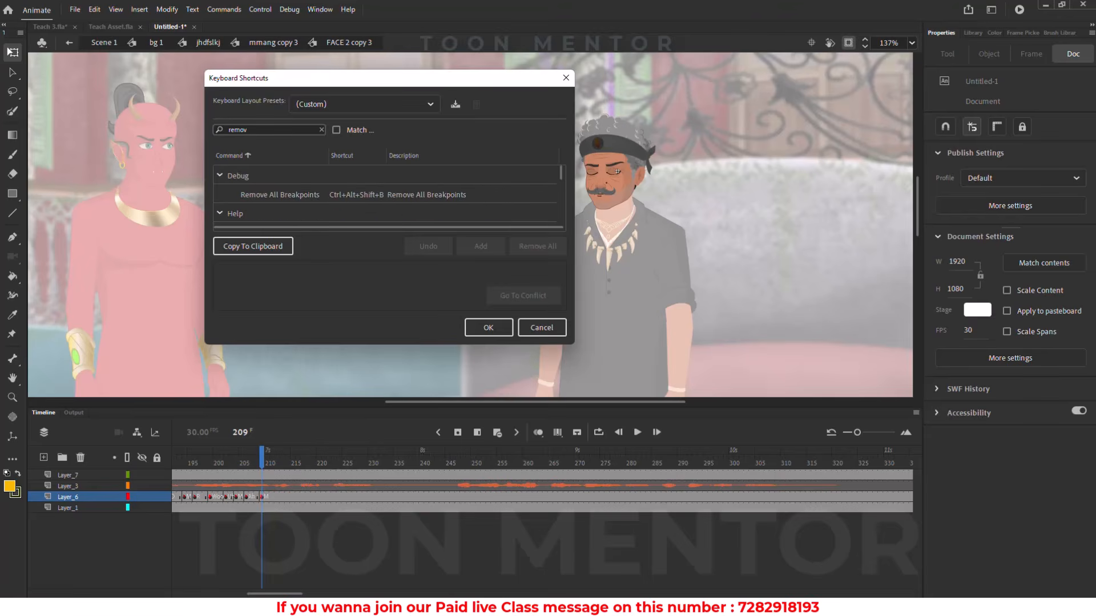
Search the shortcut list for "clear", examine the shortcut of the Clear Keyframe command, and close the settings without changes
{"action": "key", "text": "ctrl+a"}
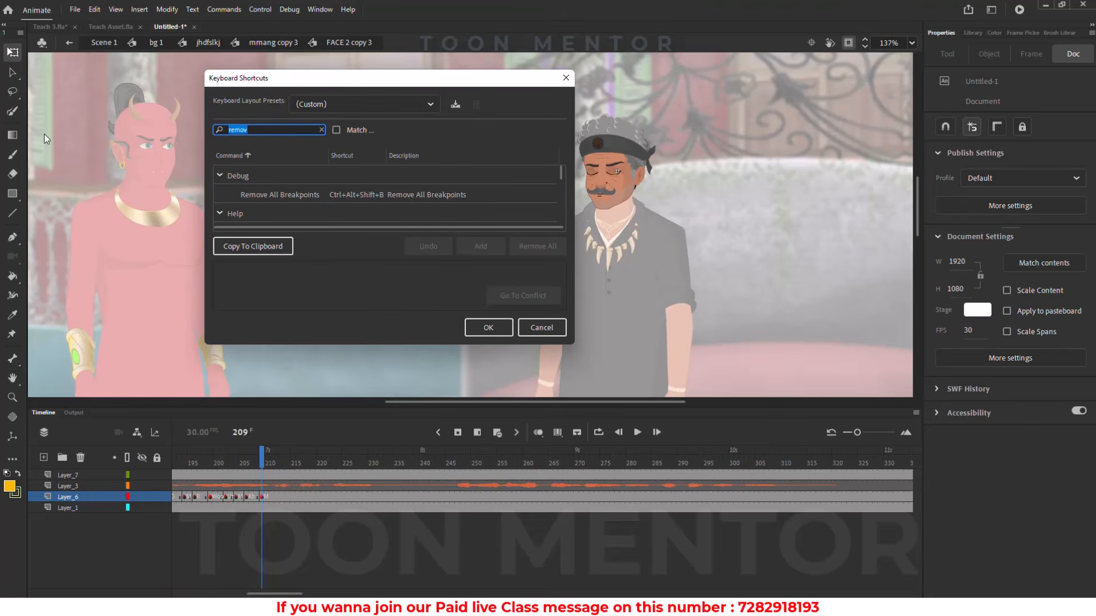
{"action": "type", "text": "clear"}
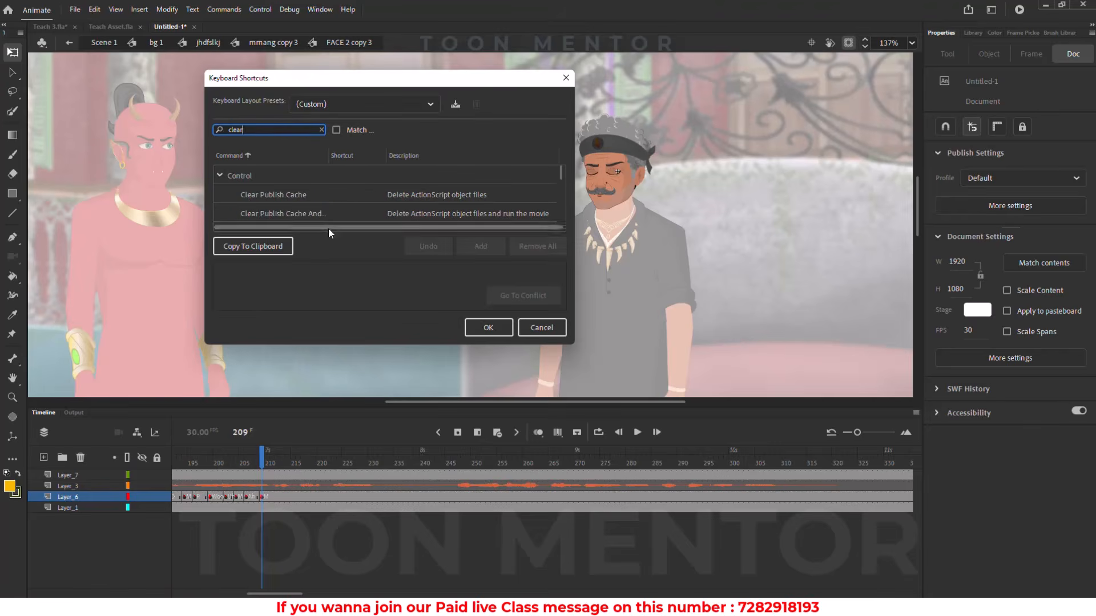
{"action": "left_click_drag", "start_coordinate": [337, 346], "coordinate": [338, 471]}
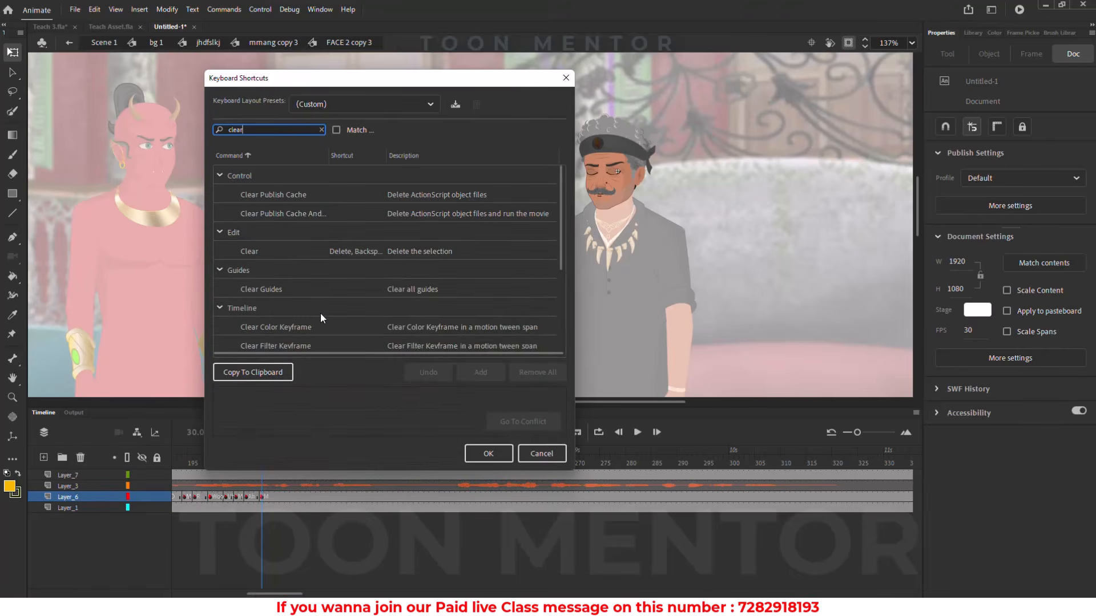
{"action": "scroll", "coordinate": [319, 306], "scroll_direction": "down", "scroll_amount": 3}
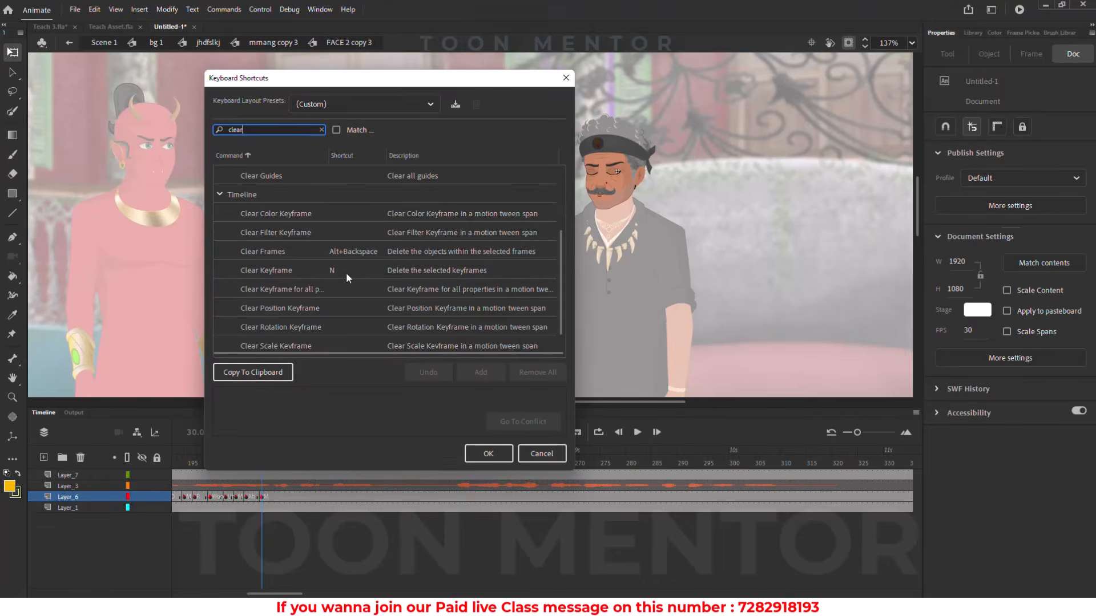
{"action": "left_click", "coordinate": [537, 455]}
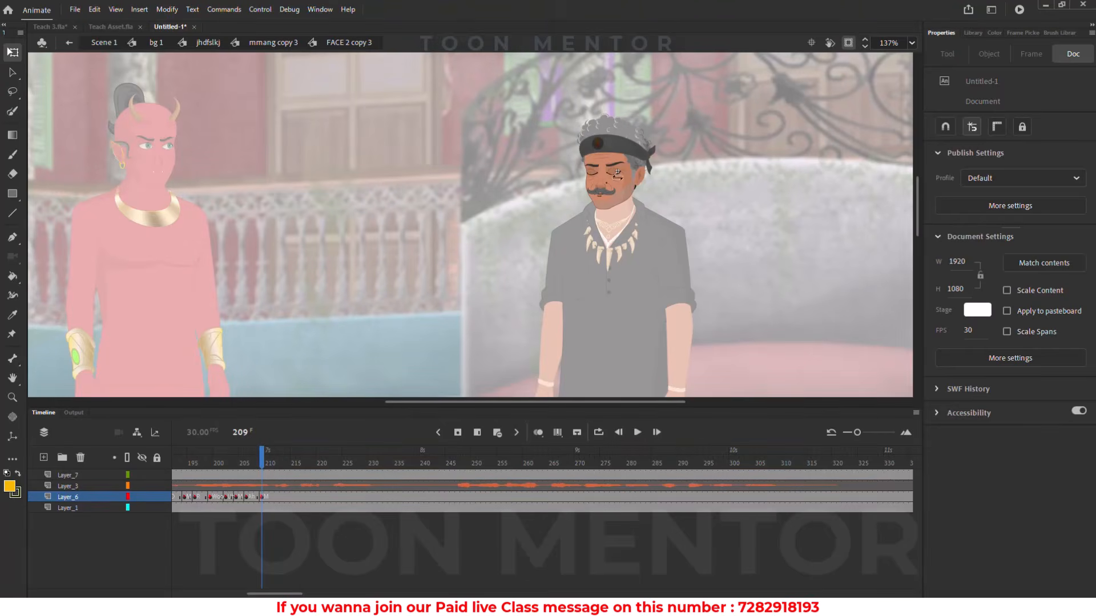
Insert a keyframe at frame 209 on the eyes' Layer_7 and set the eyes' graphic to play as a single frame
{"action": "left_click", "coordinate": [616, 170]}
{"action": "left_click", "coordinate": [458, 432]}
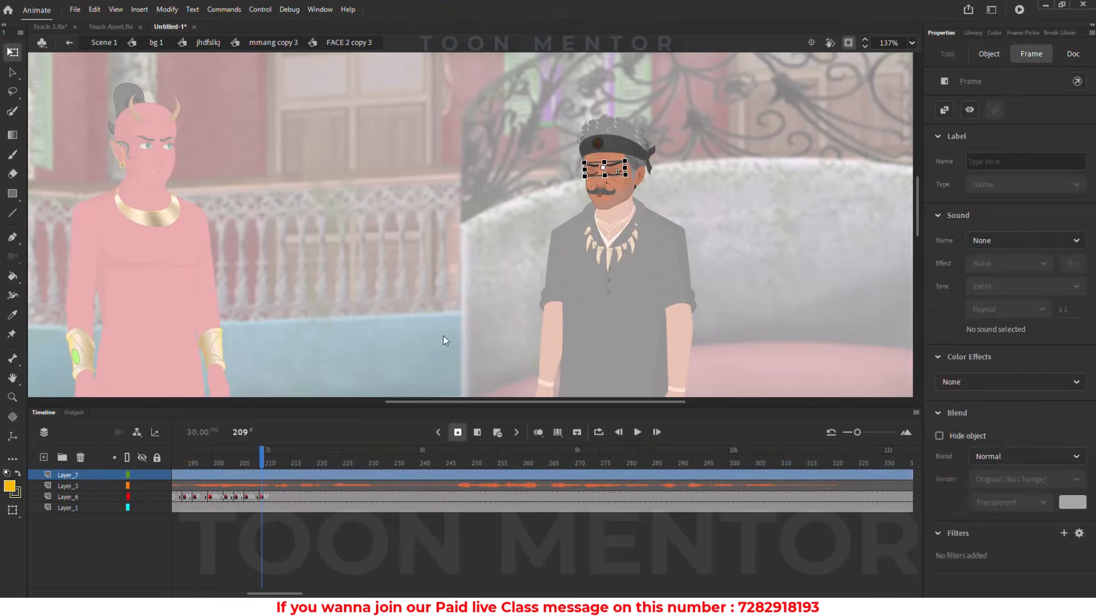
{"action": "left_click", "coordinate": [664, 193]}
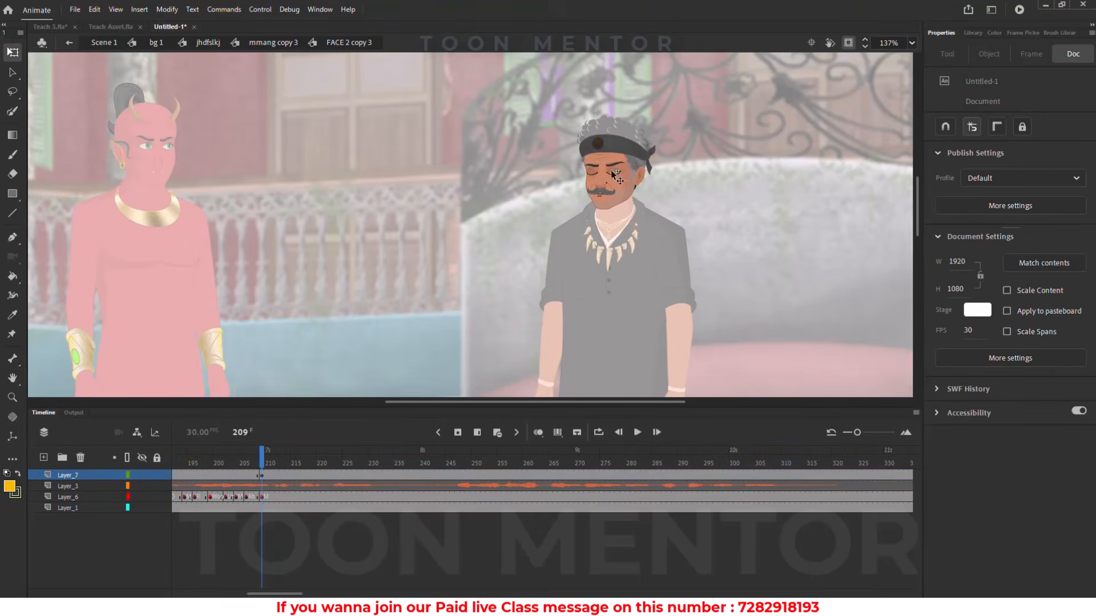
{"action": "left_click", "coordinate": [942, 348]}
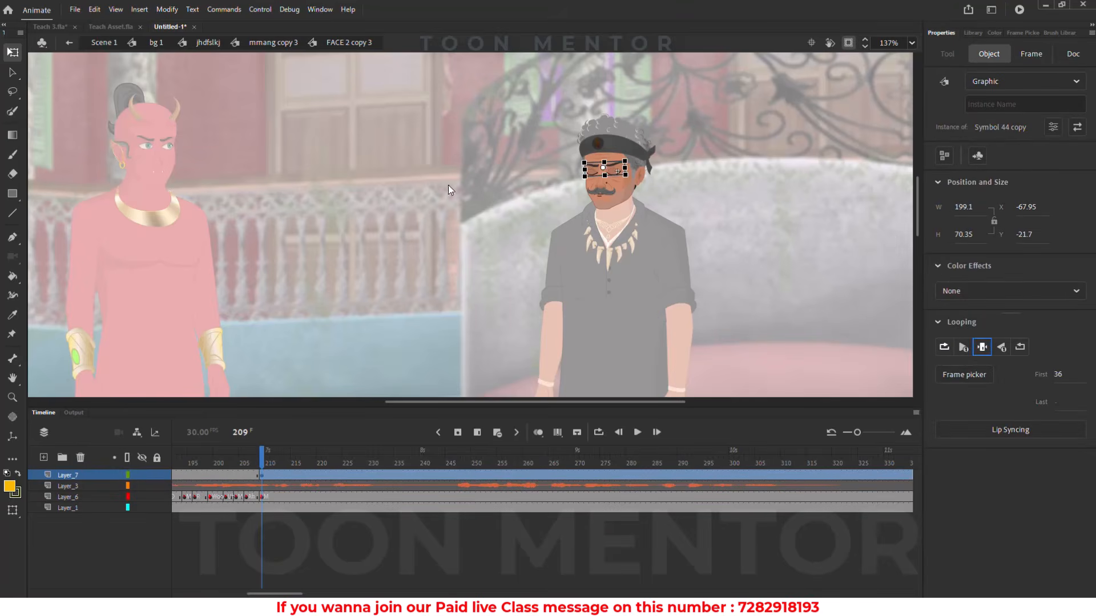
Return to Scene 1 and play back from about frame 208 to review both characters through the end of the dialogue
{"action": "left_click", "coordinate": [103, 43]}
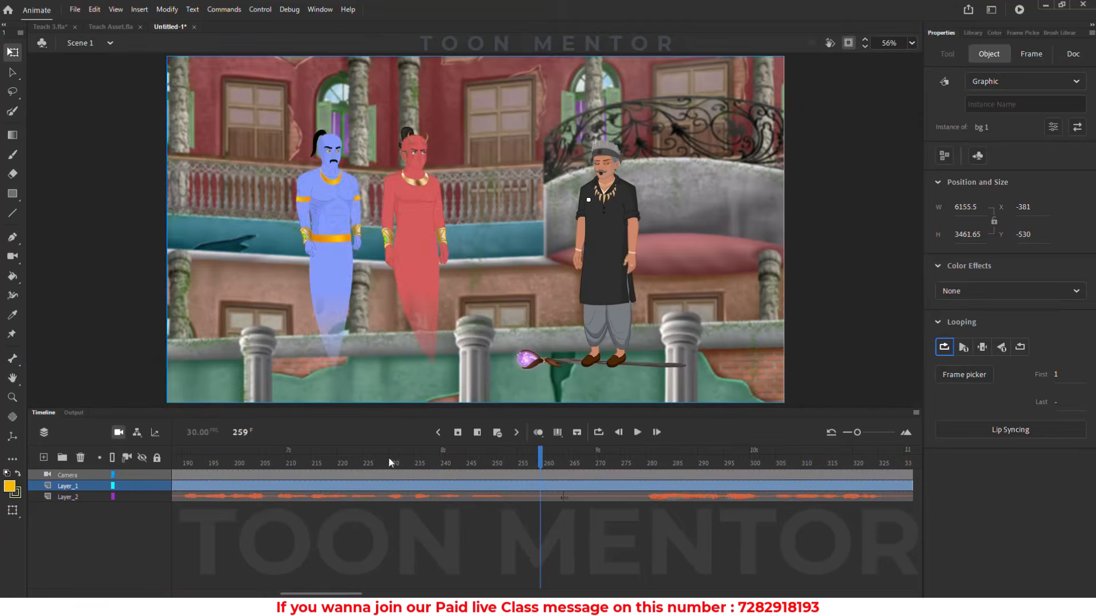
{"action": "left_click", "coordinate": [279, 471]}
{"action": "key", "text": "Return"}
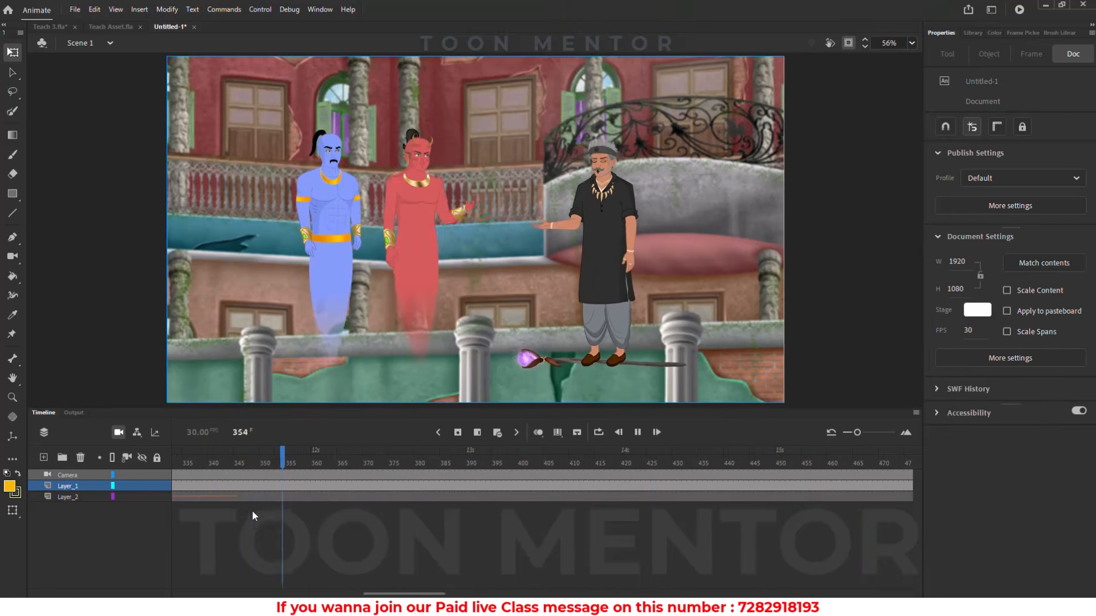
Insert a keyframe at frame 346 on the audio layer Layer_2, assign the sound Marker 102.mp3, and play back the new audio
{"action": "left_click", "coordinate": [241, 496]}
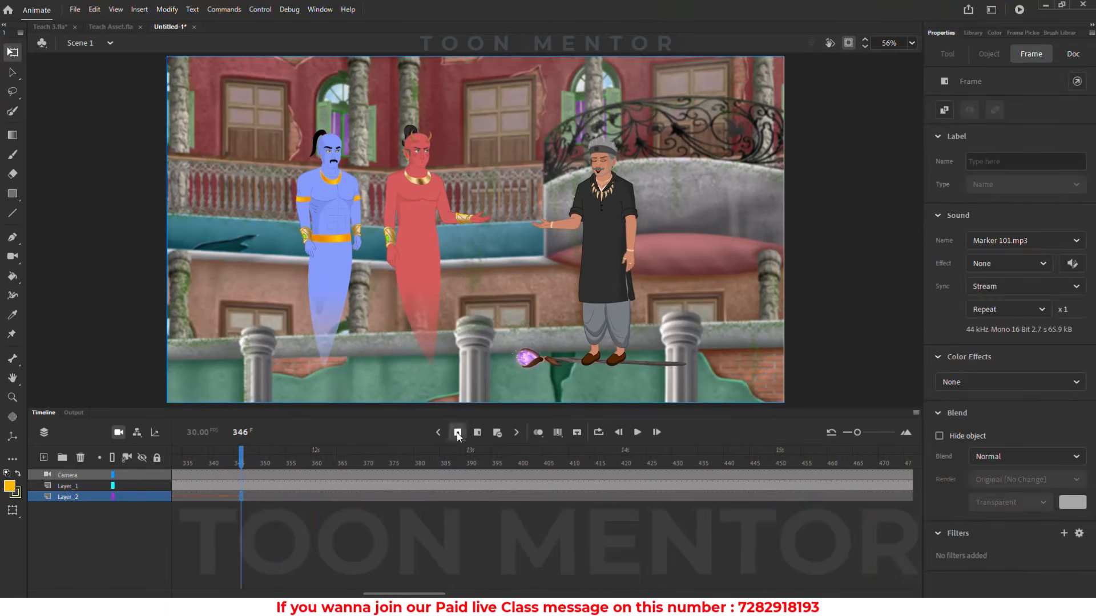
{"action": "left_click", "coordinate": [987, 240]}
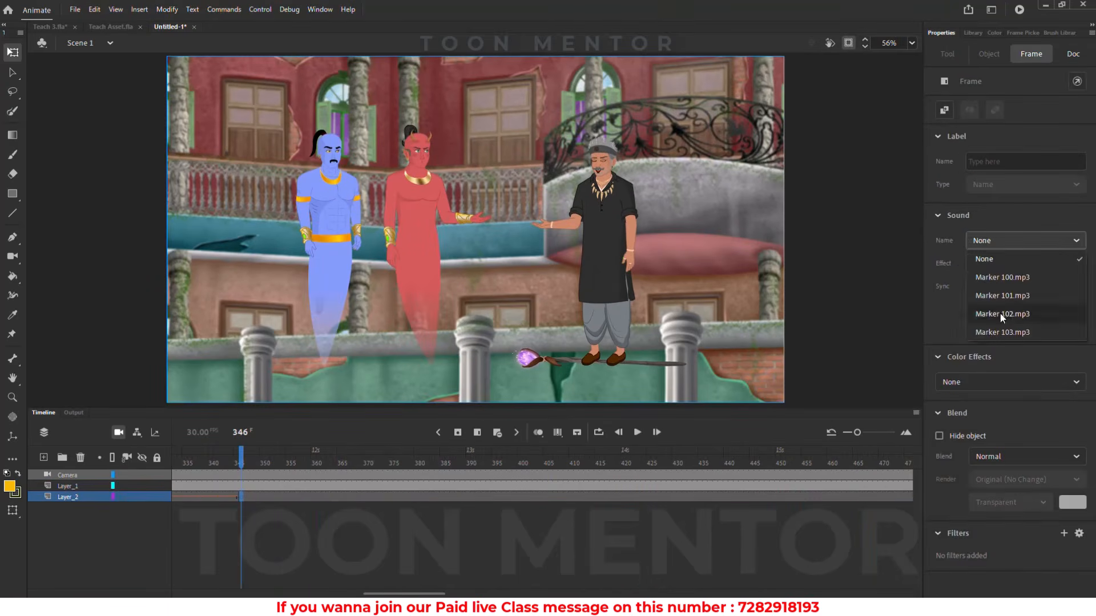
{"action": "left_click", "coordinate": [999, 313]}
{"action": "left_click_drag", "start_coordinate": [267, 455], "coordinate": [314, 445]}
{"action": "key", "text": "Return"}
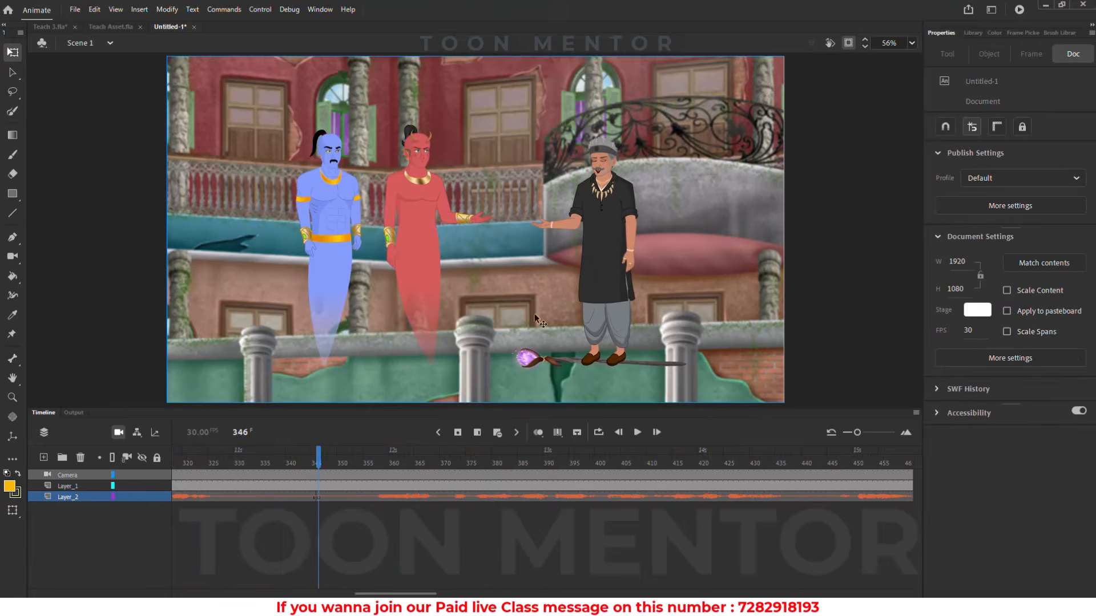
{"action": "left_click", "coordinate": [608, 168]}
{"action": "double_click", "coordinate": [608, 169]}
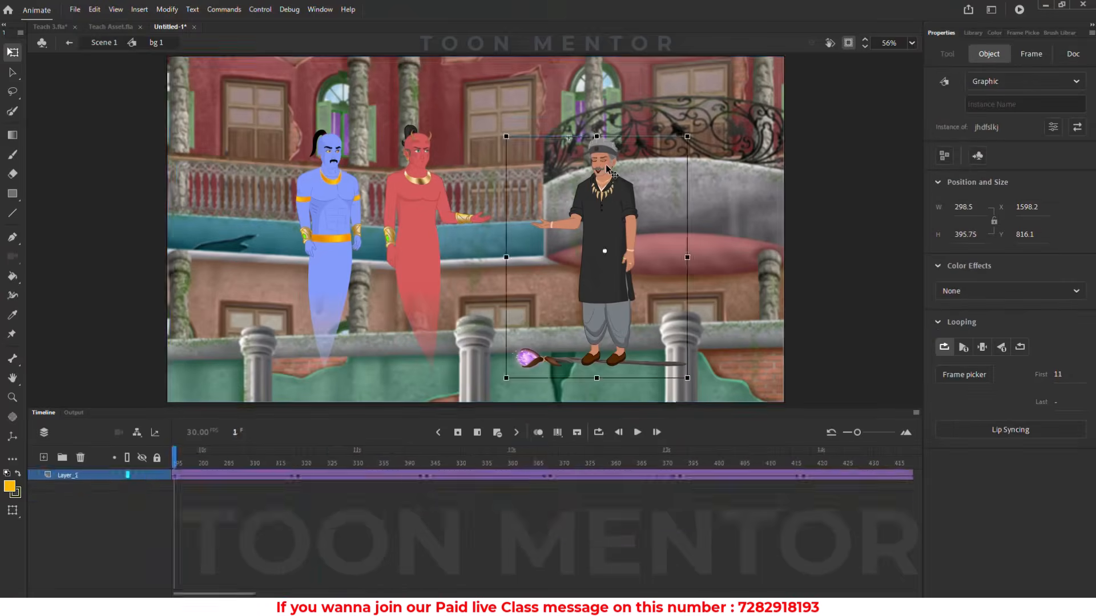
{"action": "double_click", "coordinate": [608, 168]}
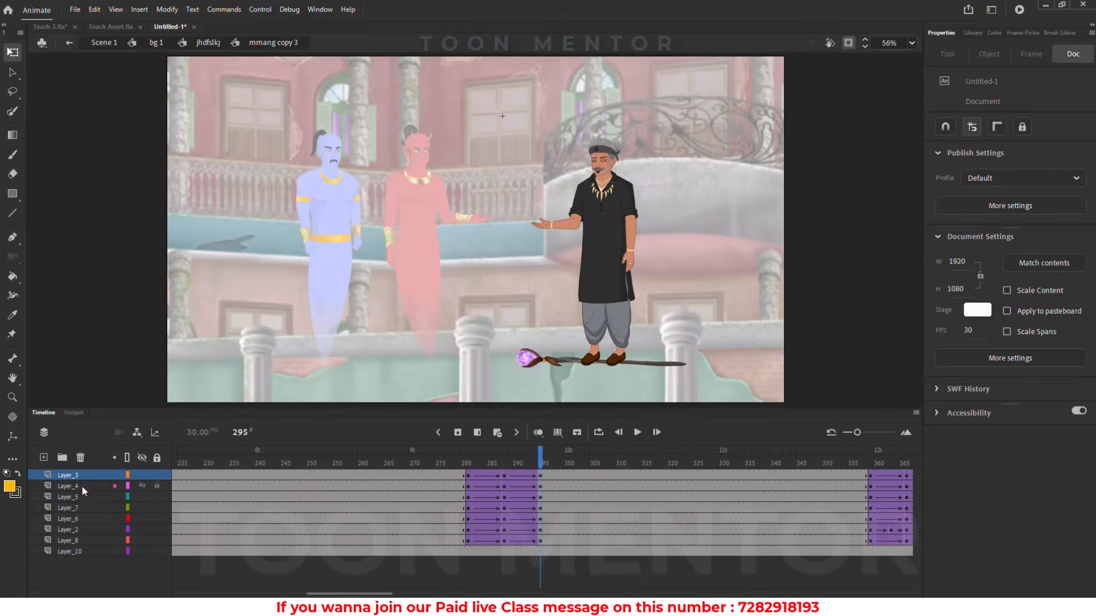
{"action": "left_click", "coordinate": [76, 549], "text": "shift"}
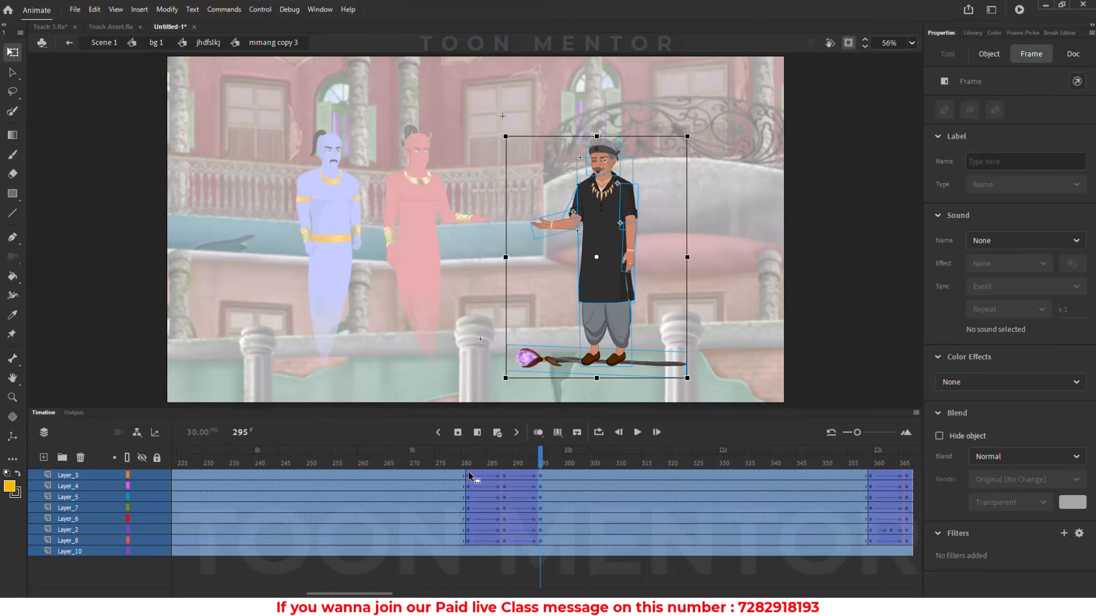
{"action": "right_click", "coordinate": [435, 506]}
{"action": "left_click", "coordinate": [496, 451]}
{"action": "left_click_drag", "start_coordinate": [472, 457], "coordinate": [393, 466]}
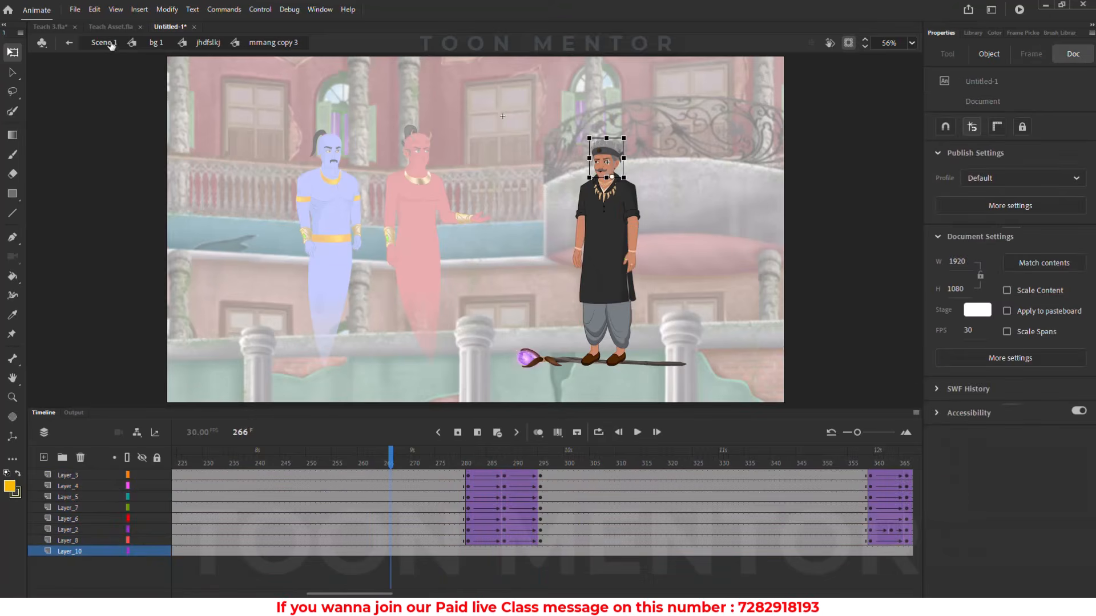
{"action": "left_click", "coordinate": [104, 42]}
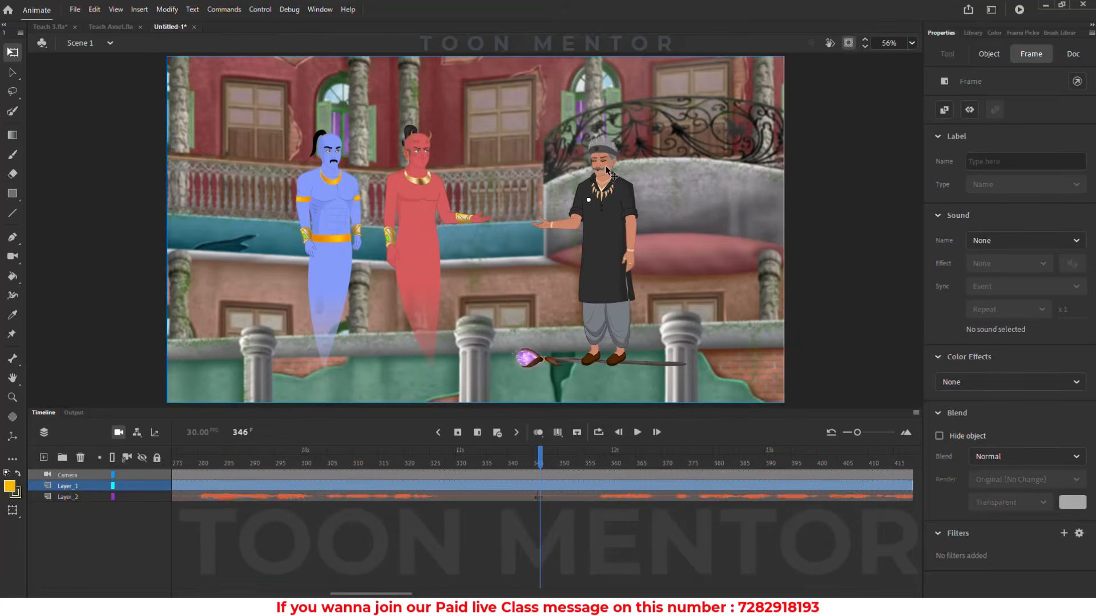
In the kurta-clad character's mmang copy 3 symbol, insert frames over 275 to 294 on all layers, delaying the following gesture by 20 frames
{"action": "left_click", "coordinate": [607, 170]}
{"action": "double_click", "coordinate": [608, 170]}
{"action": "double_click", "coordinate": [607, 170]}
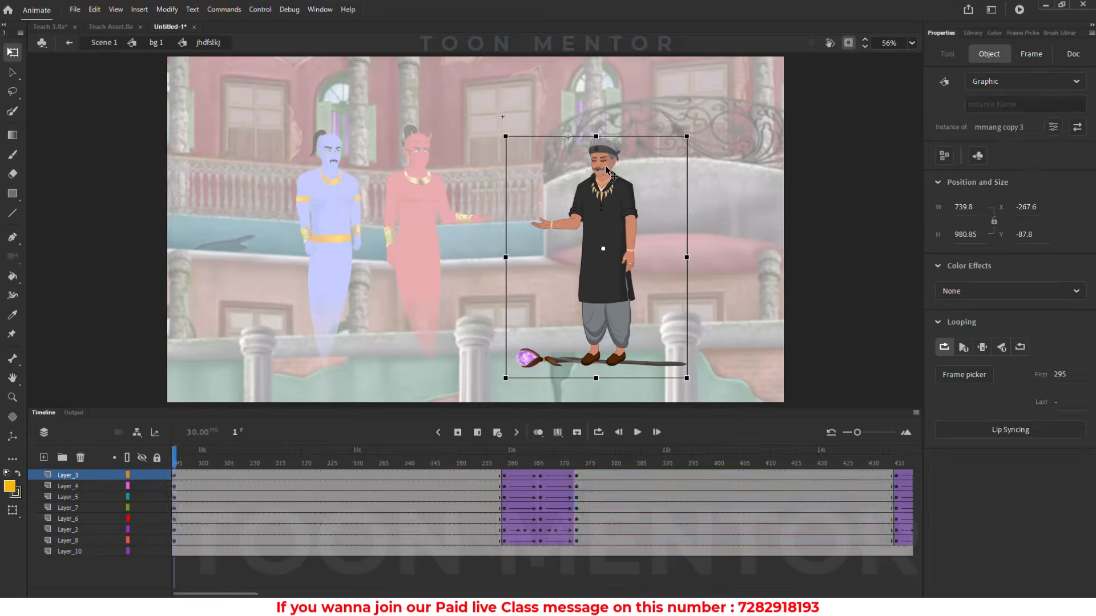
{"action": "double_click", "coordinate": [607, 170]}
{"action": "left_click_drag", "start_coordinate": [539, 552], "coordinate": [437, 460]}
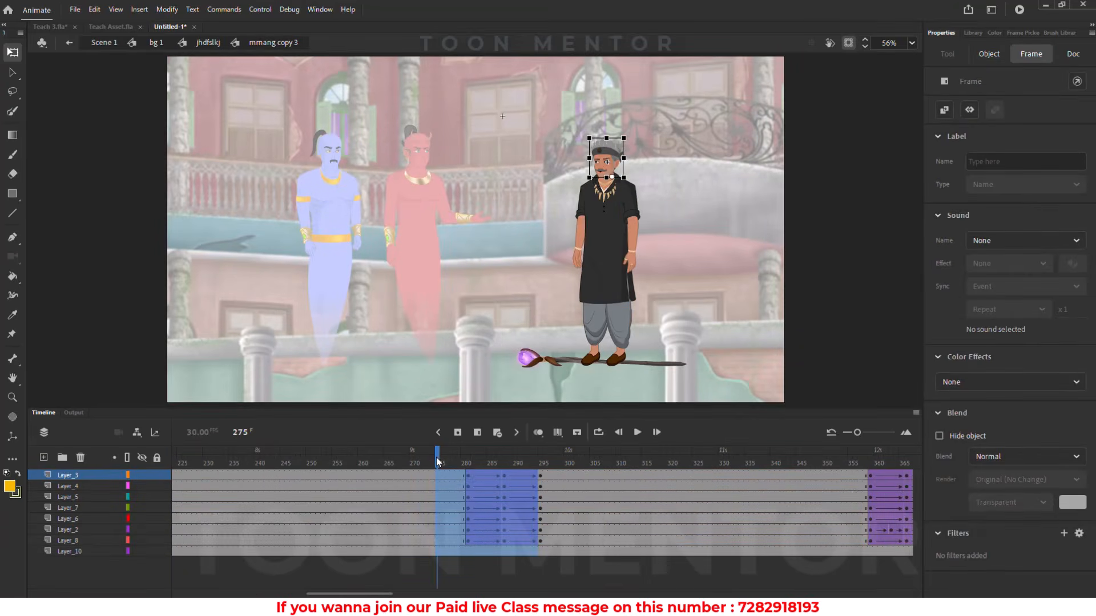
{"action": "left_click", "coordinate": [480, 430]}
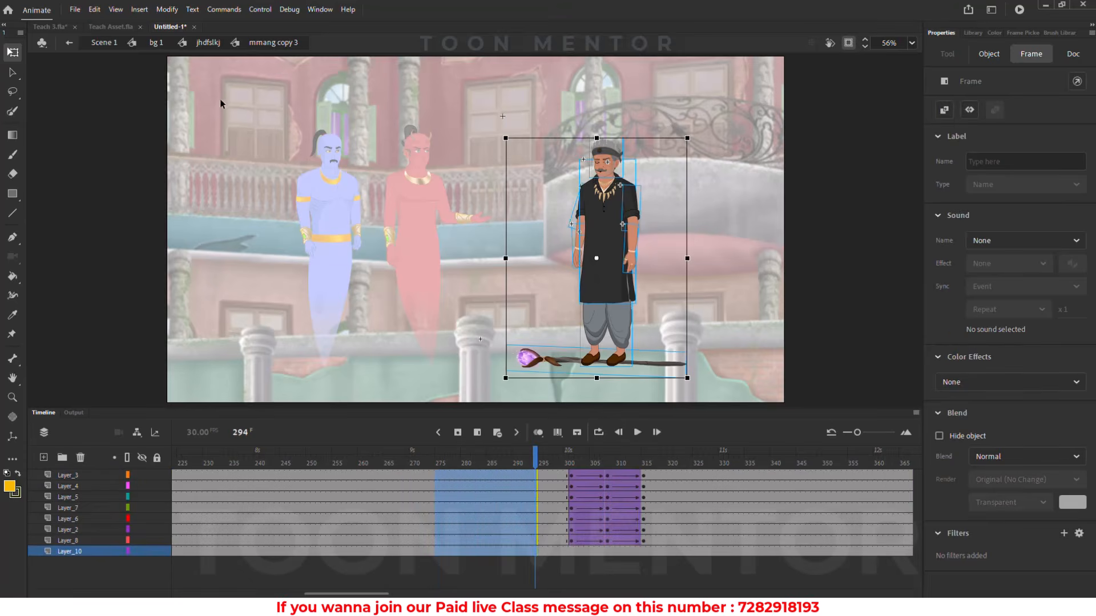
{"action": "left_click", "coordinate": [104, 43]}
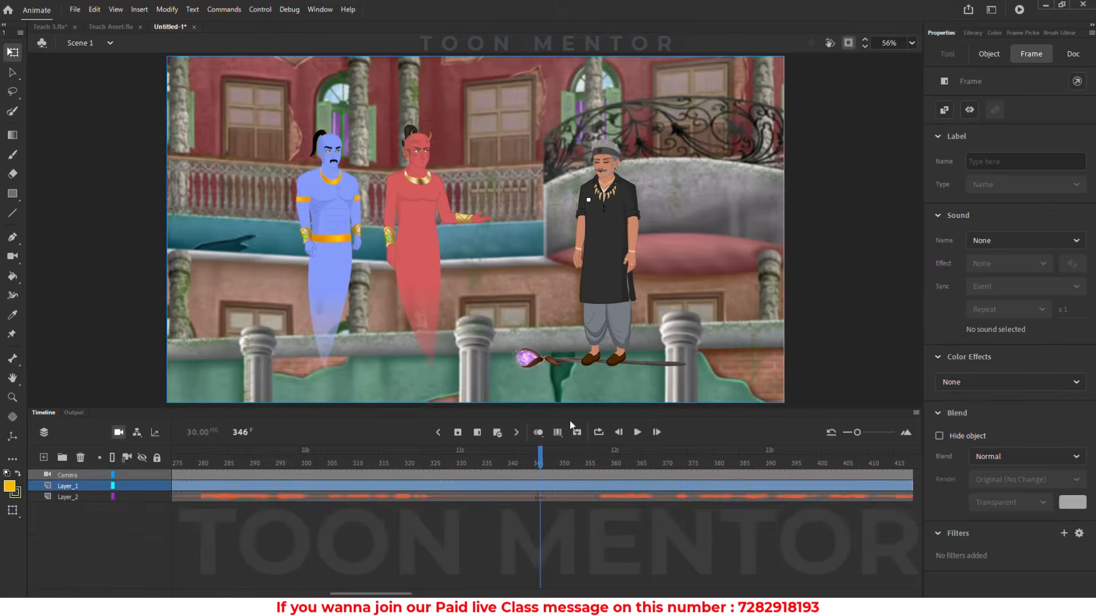
Insert a keyframe at frame 295 on all layers of the kurta-clad character's mmang copy 3 symbol
{"action": "double_click", "coordinate": [627, 243]}
{"action": "double_click", "coordinate": [627, 244]}
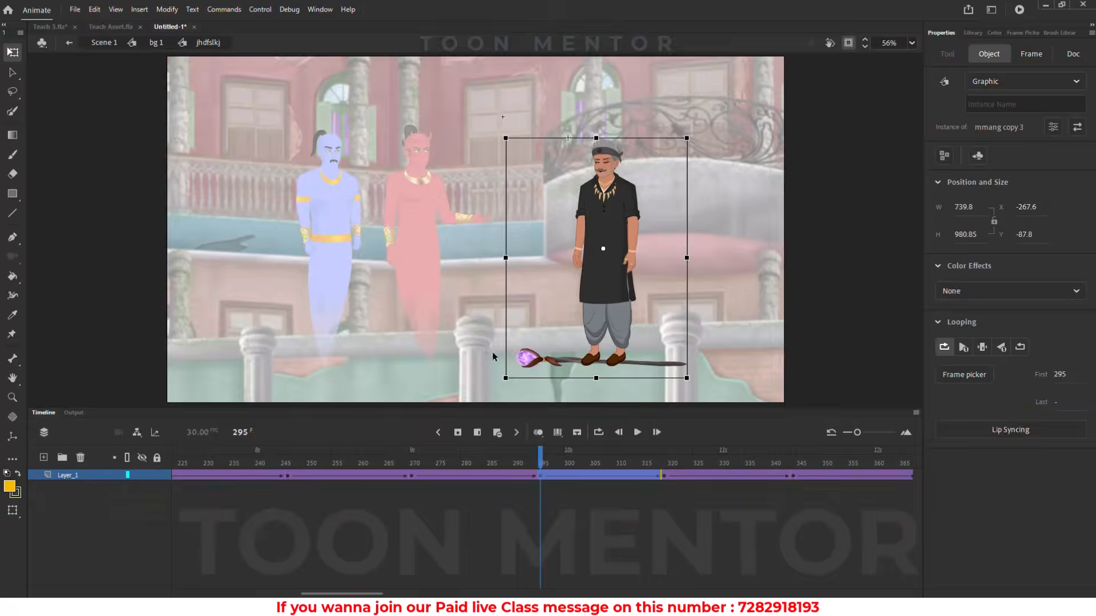
{"action": "double_click", "coordinate": [605, 172]}
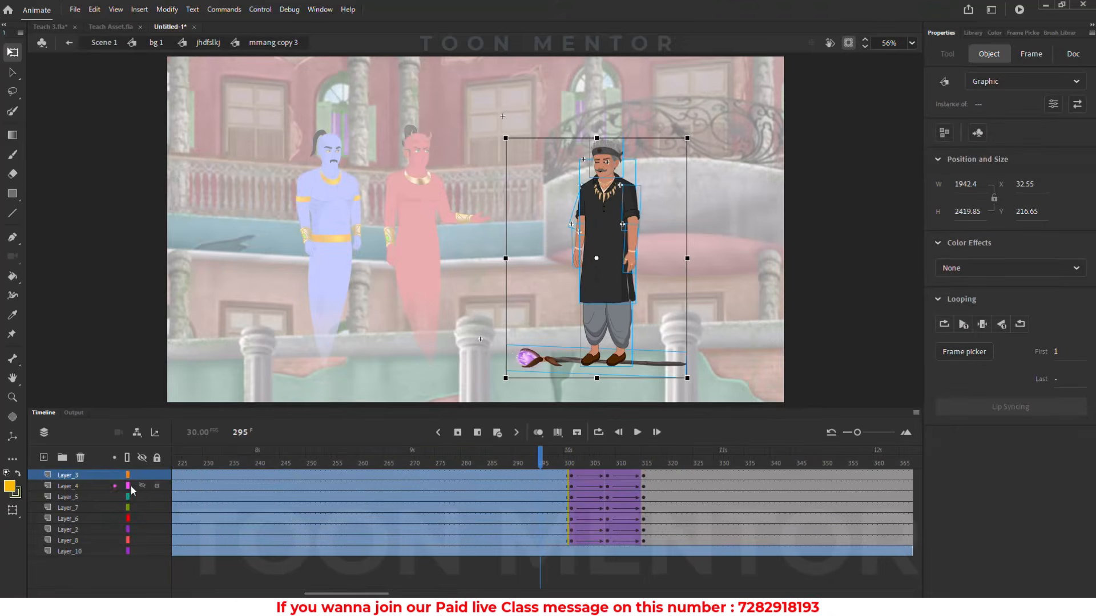
{"action": "left_click", "coordinate": [97, 551], "text": "shift"}
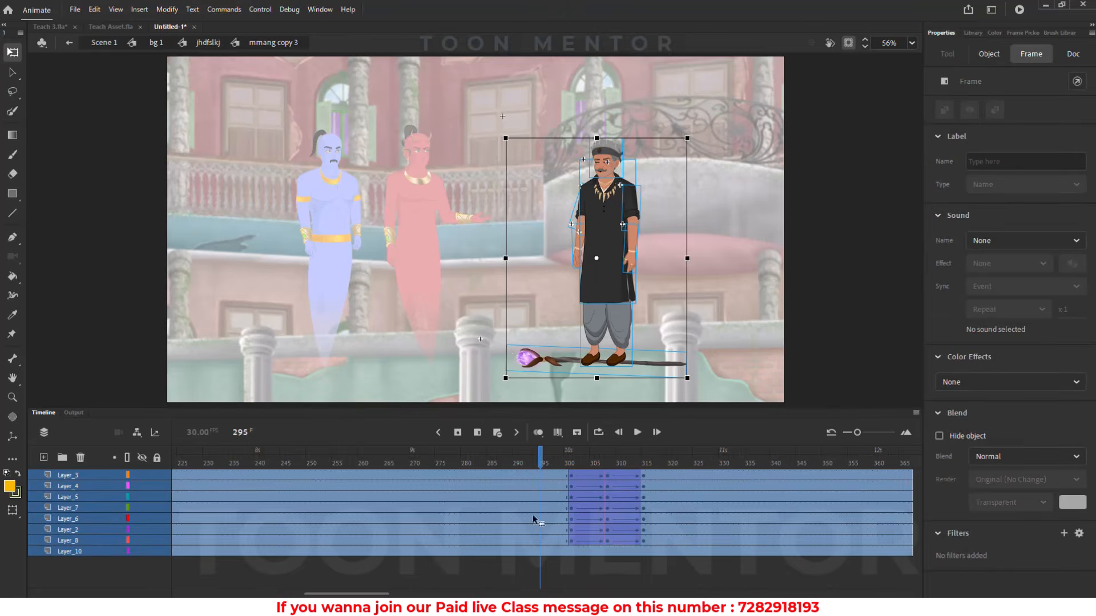
{"action": "left_click", "coordinate": [550, 575]}
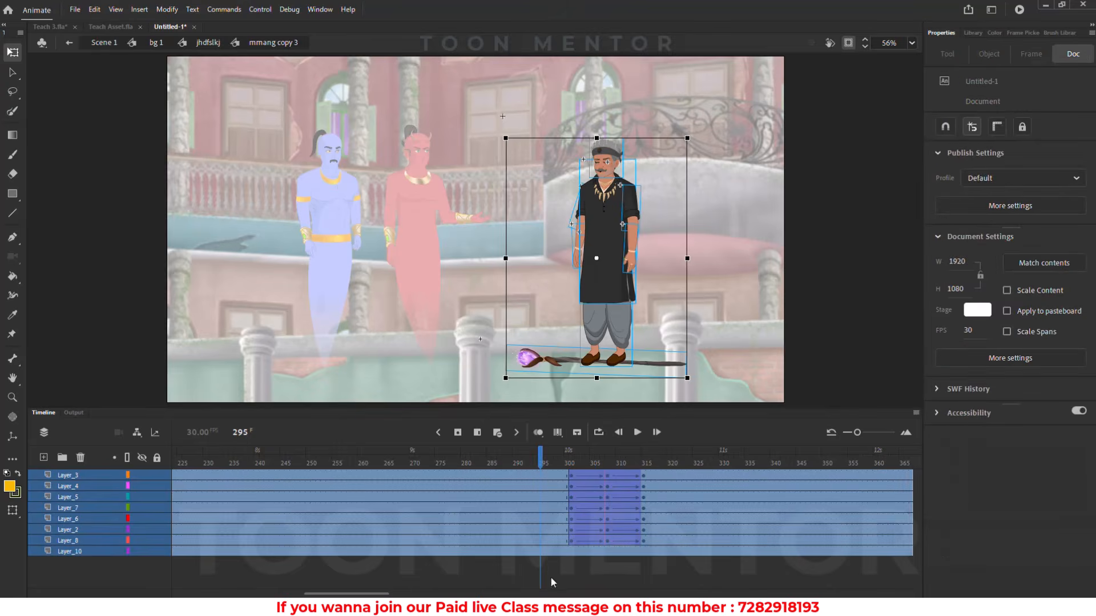
{"action": "left_click", "coordinate": [542, 457]}
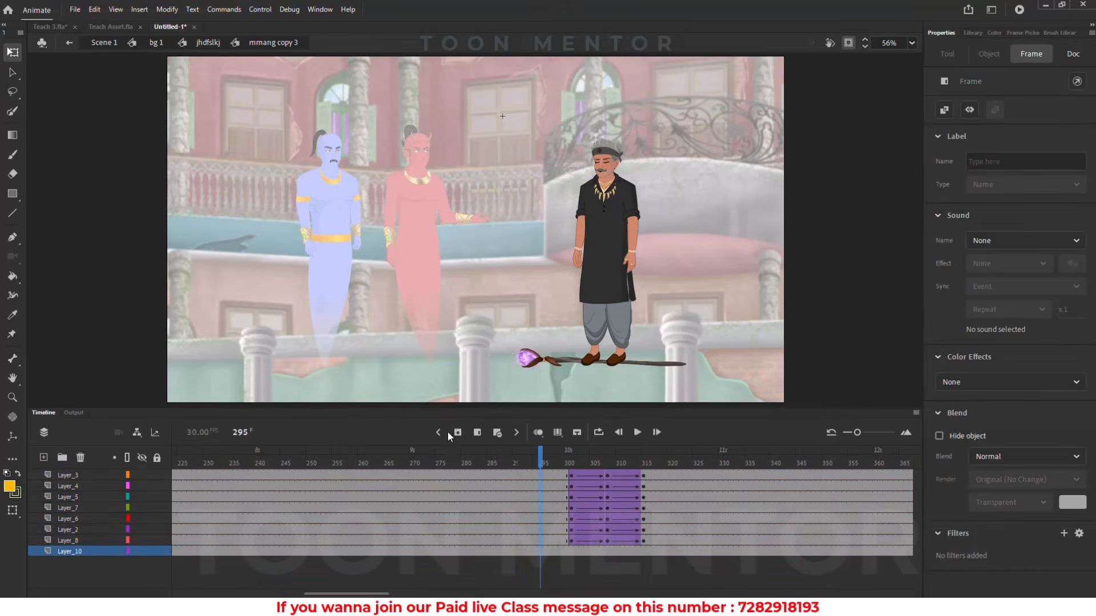
{"action": "key", "text": "F6"}
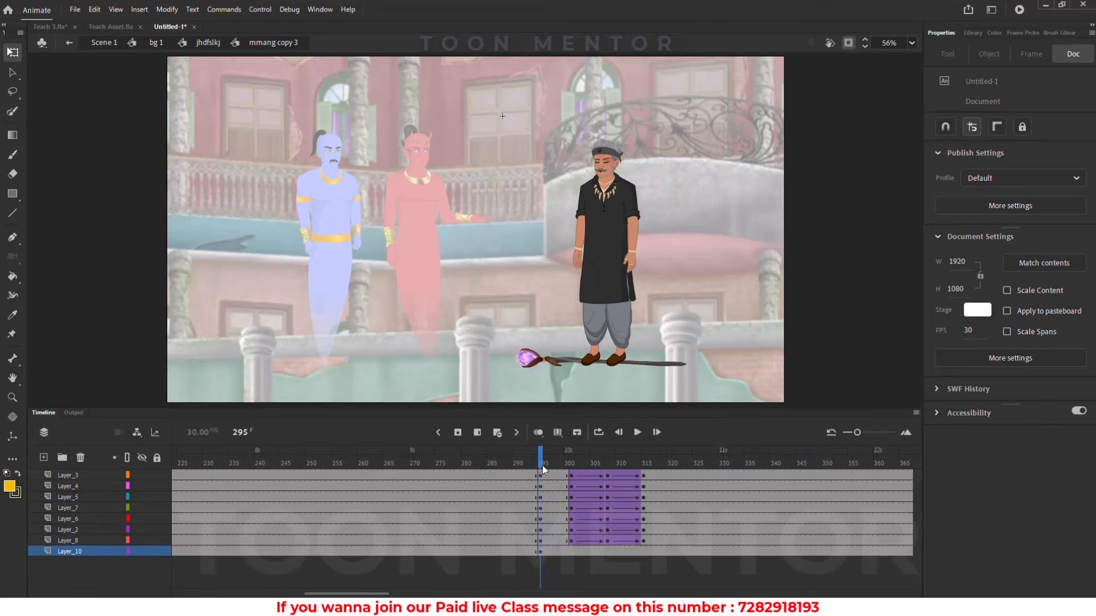
In the character's FACE 2 copy 3 symbol, insert a keyframe at frame 295 on Layer_3 and set the preceding span's sound to None
{"action": "double_click", "coordinate": [600, 177]}
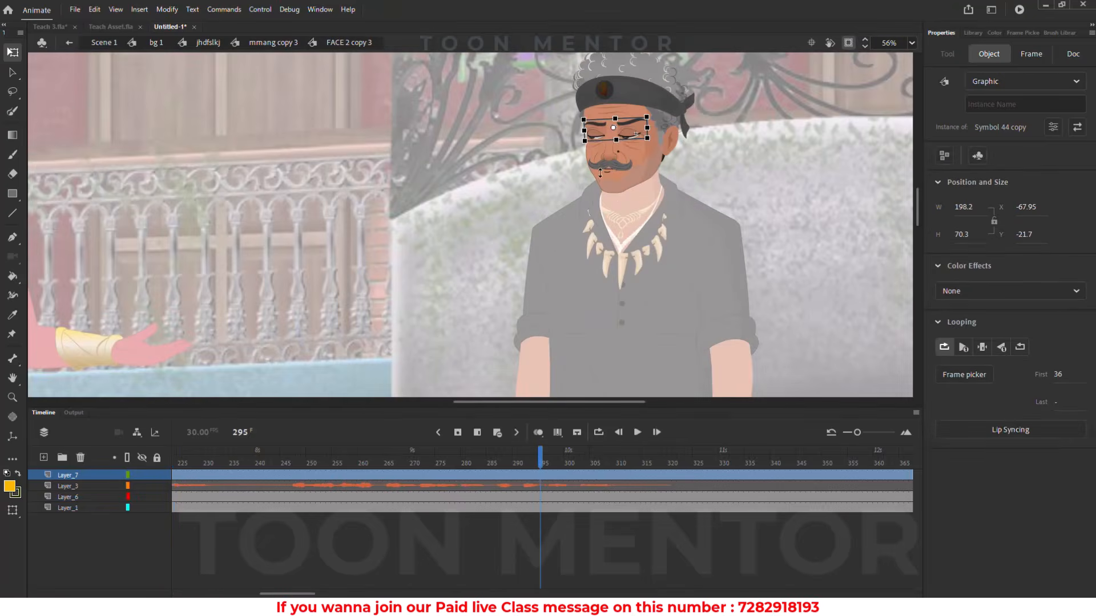
{"action": "left_click", "coordinate": [540, 486]}
{"action": "left_click", "coordinate": [459, 435]}
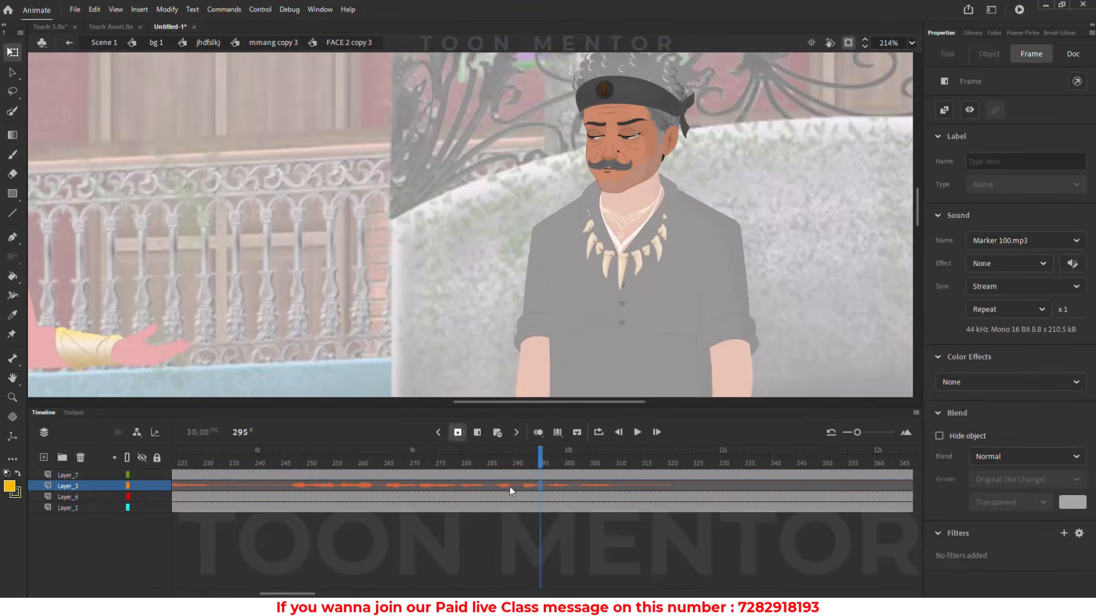
{"action": "left_click", "coordinate": [510, 488]}
{"action": "left_click", "coordinate": [1067, 241]}
{"action": "left_click", "coordinate": [1060, 242]}
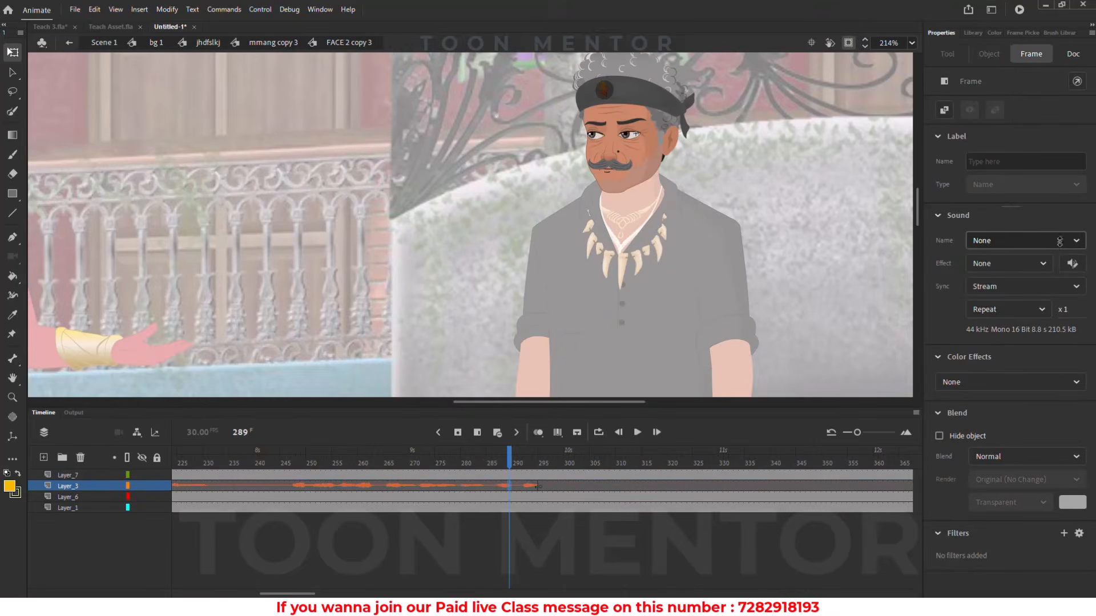
Insert a keyframe at frame 295 on the mouth's Layer_6 and assign the sound Marker 102.mp3 to Layer_3 from that frame
{"action": "left_click", "coordinate": [540, 484]}
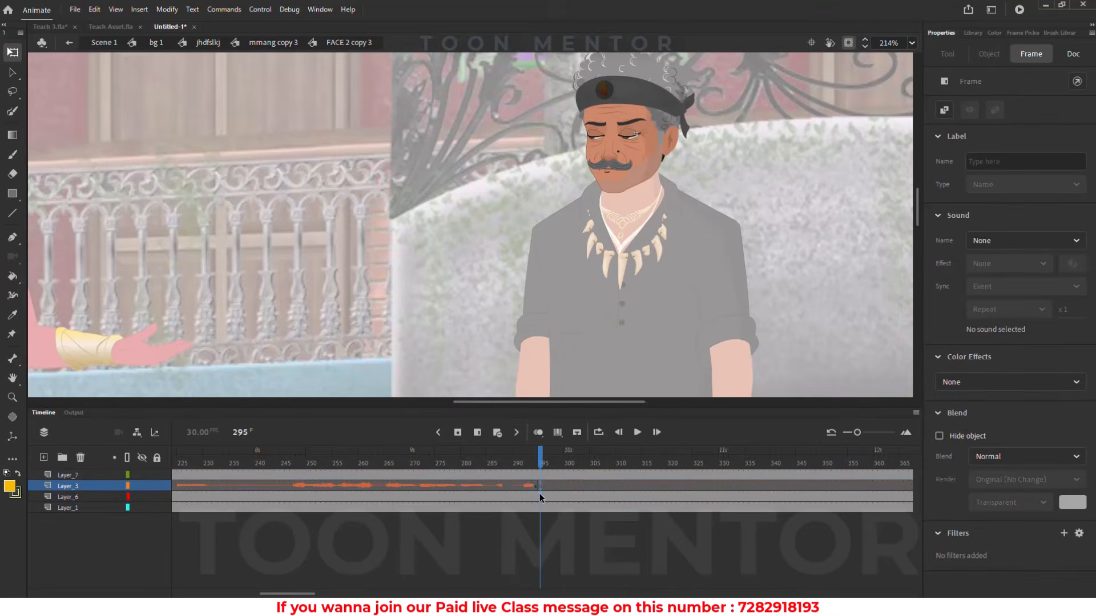
{"action": "left_click", "coordinate": [539, 495]}
{"action": "left_click", "coordinate": [457, 432]}
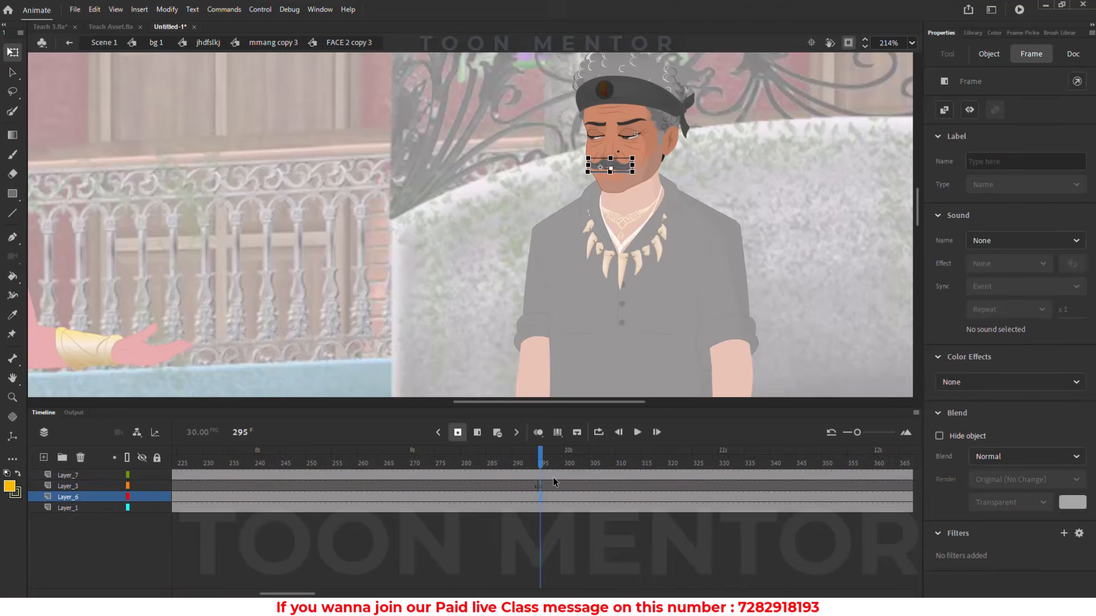
{"action": "left_click", "coordinate": [553, 483]}
{"action": "left_click", "coordinate": [1002, 240]}
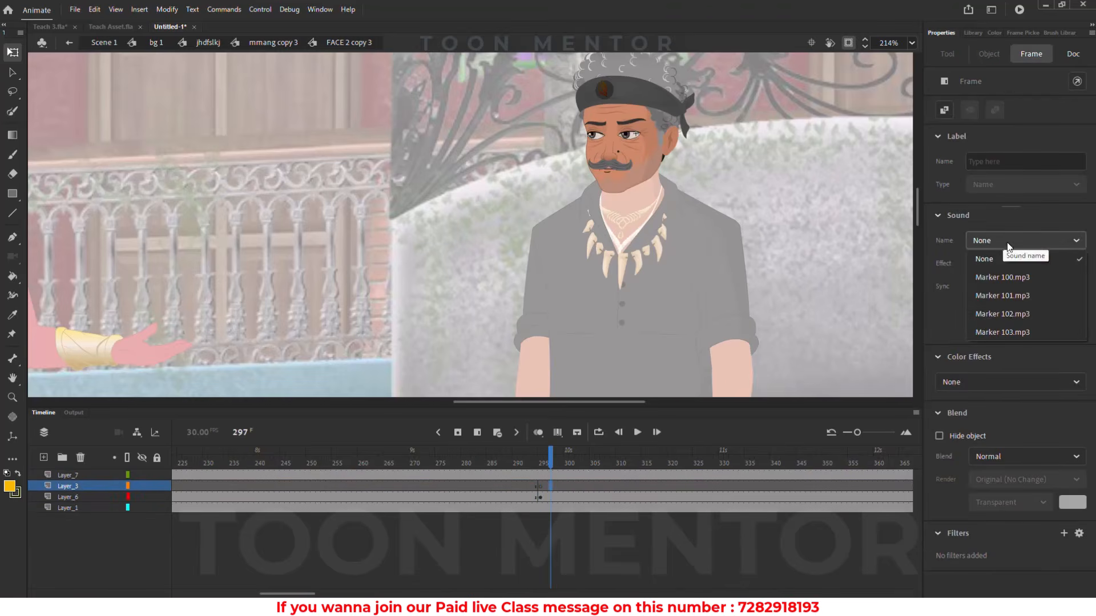
{"action": "left_click", "coordinate": [1012, 313]}
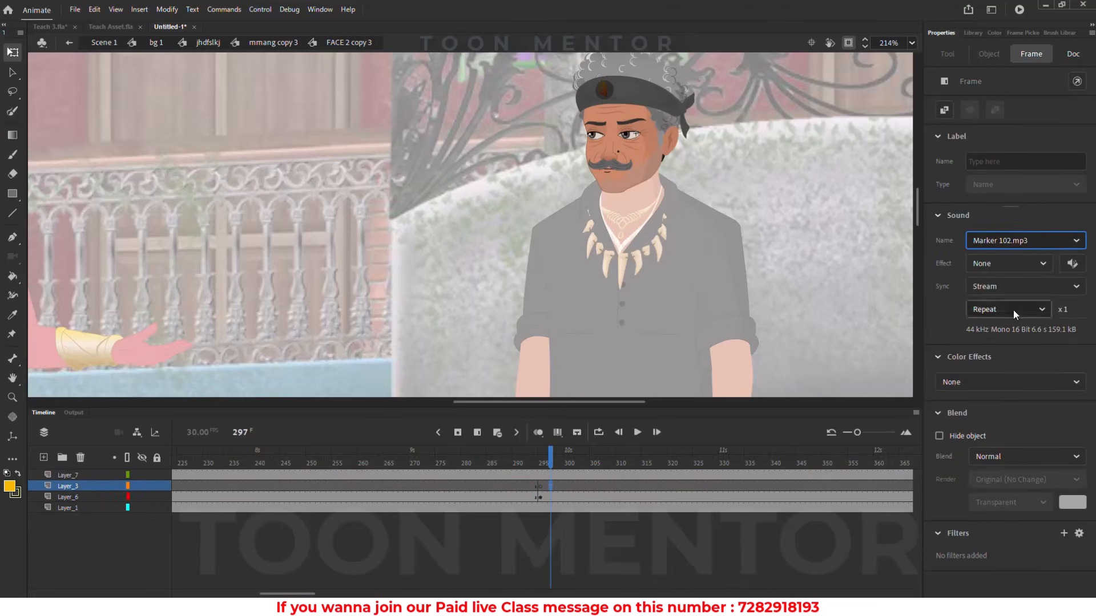
{"action": "left_click", "coordinate": [638, 433]}
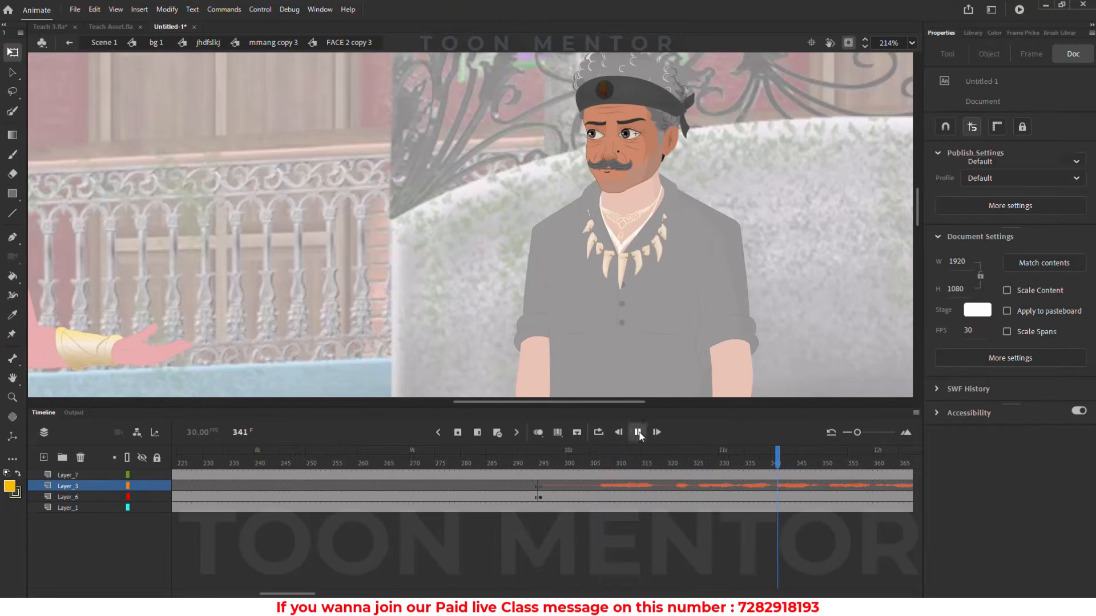
{"action": "left_click", "coordinate": [638, 432]}
Lip-sync the kurta-clad character's mouth graphic from frame 295 with the audio in Layer_3 and return to Scene 1
{"action": "left_click", "coordinate": [541, 452]}
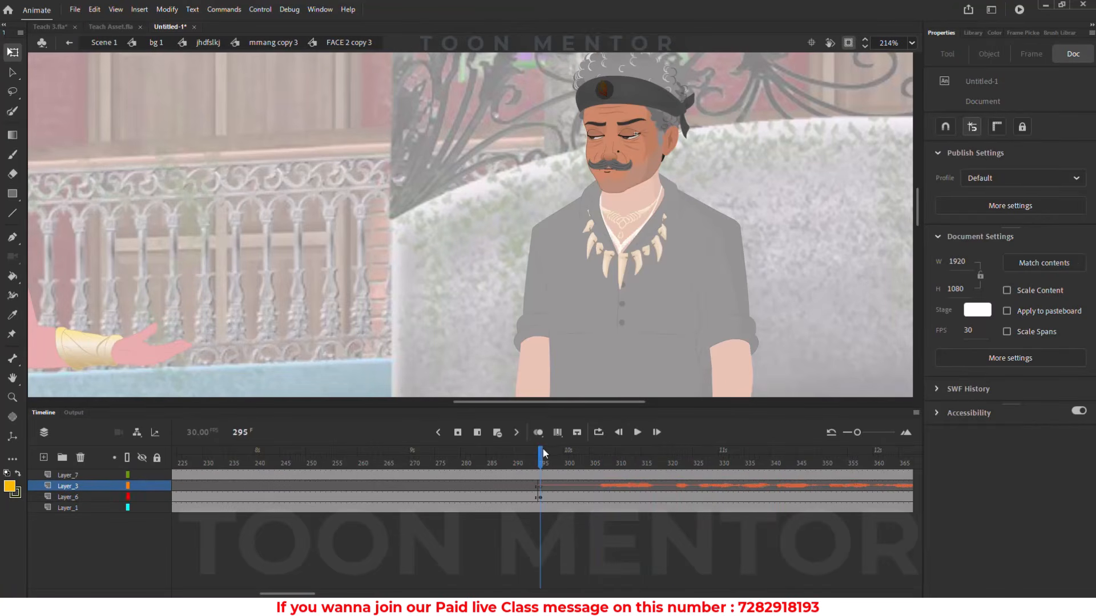
{"action": "left_click", "coordinate": [621, 167]}
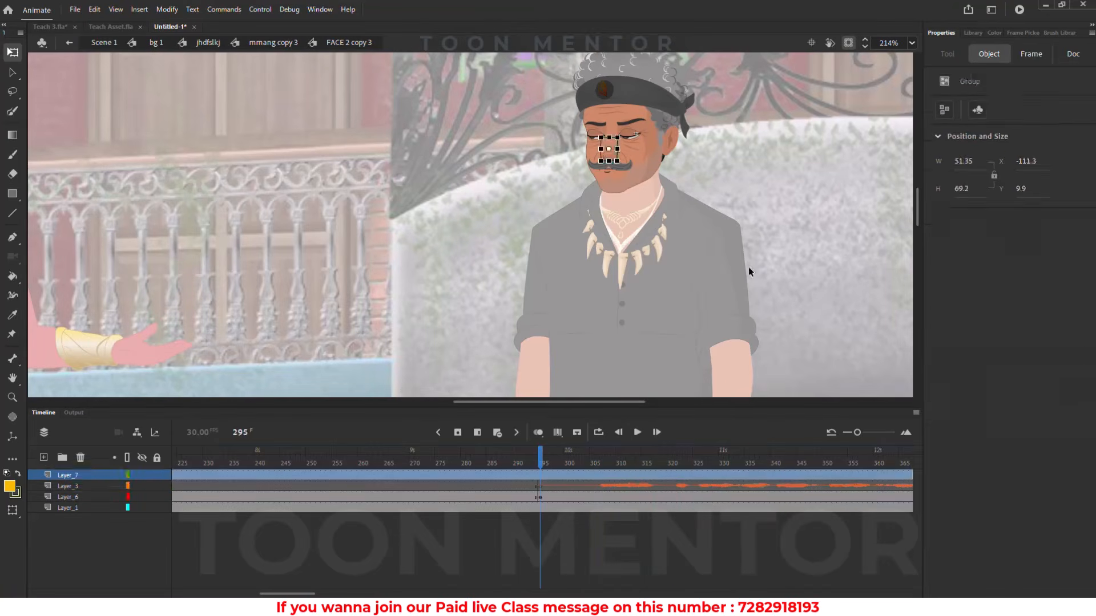
{"action": "left_click", "coordinate": [1011, 434]}
{"action": "left_click", "coordinate": [406, 349]}
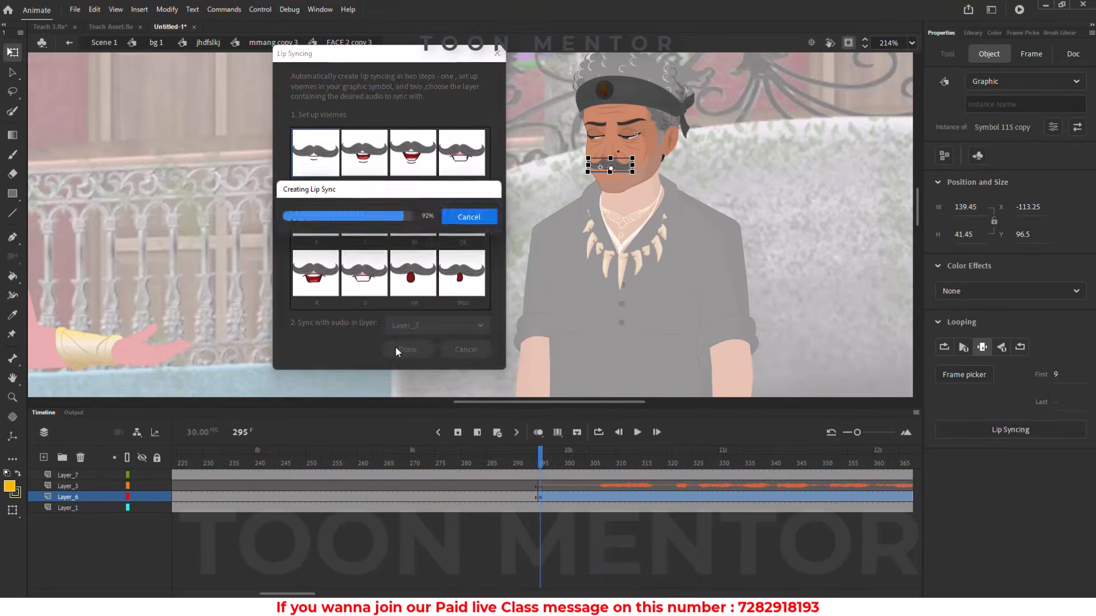
{"action": "left_click", "coordinate": [111, 44]}
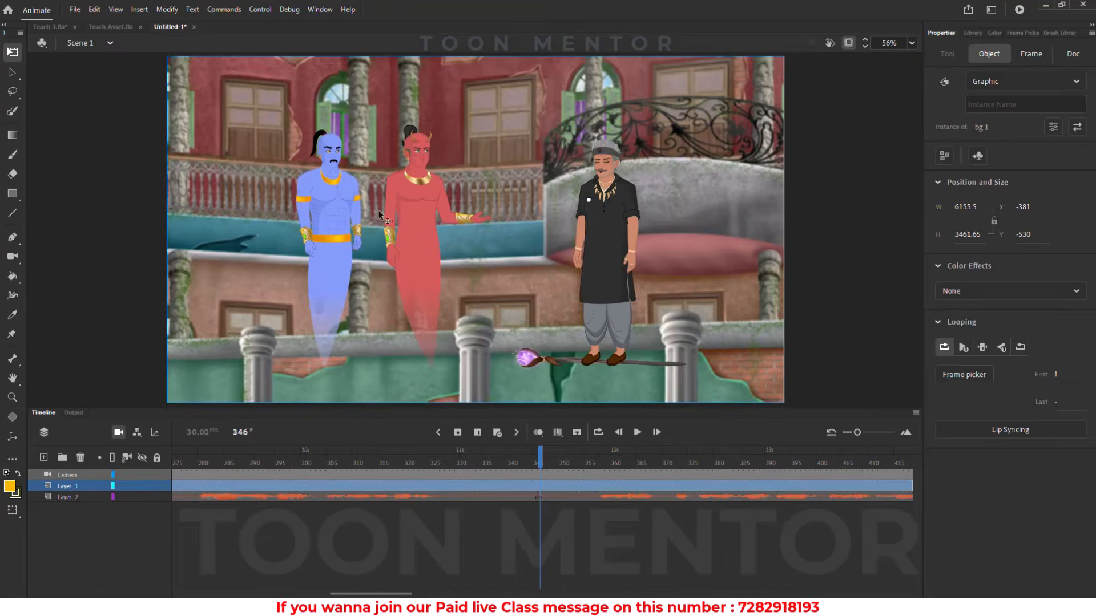
Extend all layers of the red genie's mmang copy symbol to about frame 361
{"action": "double_click", "coordinate": [407, 206]}
{"action": "double_click", "coordinate": [407, 206]}
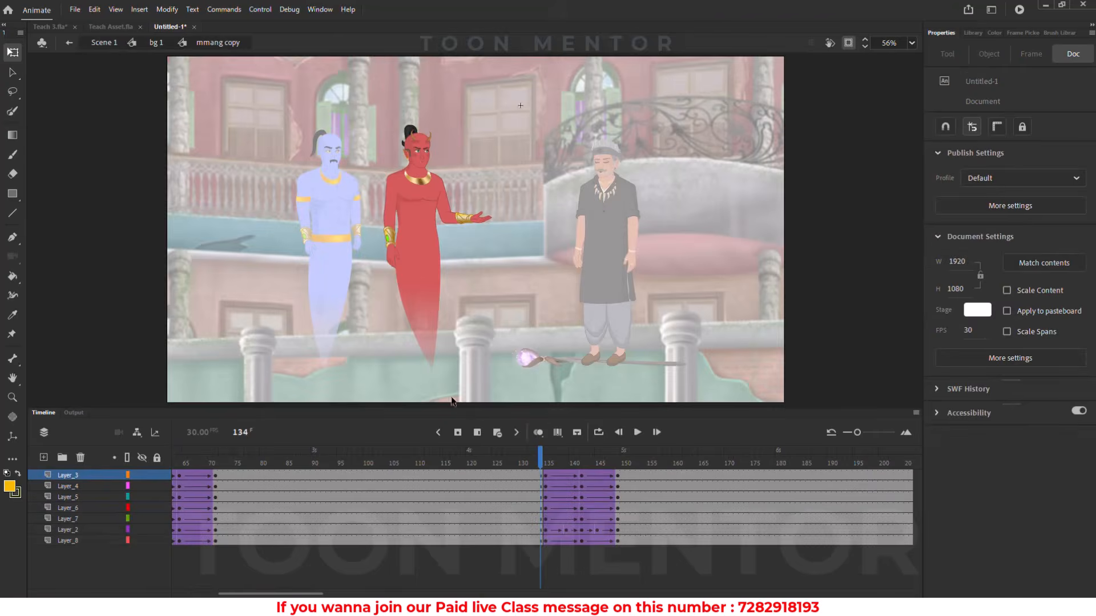
{"action": "left_click_drag", "start_coordinate": [622, 479], "coordinate": [809, 587]}
{"action": "left_click", "coordinate": [505, 437]}
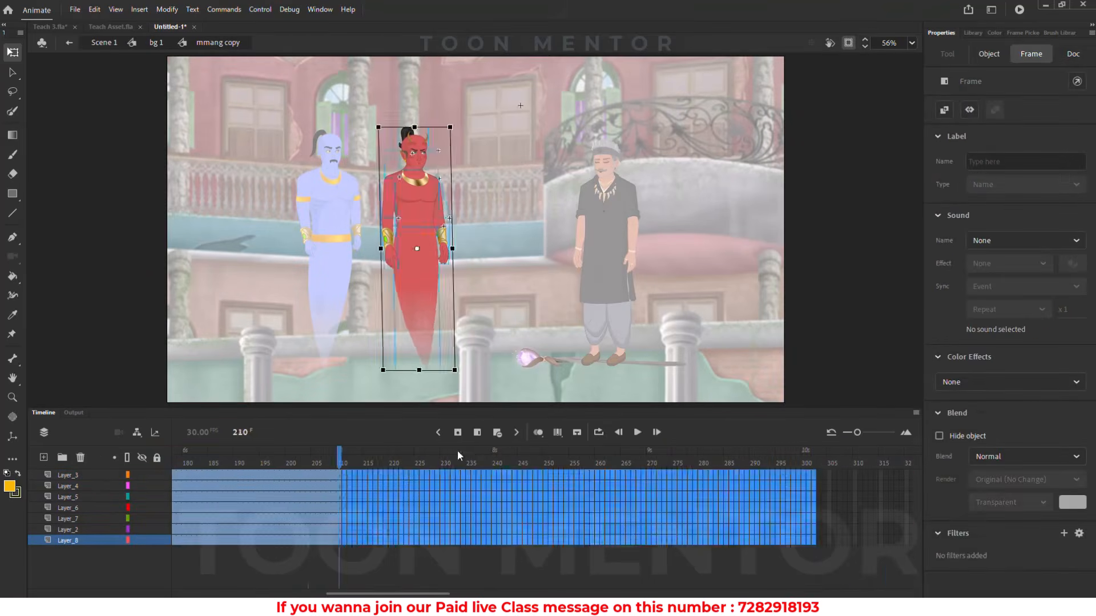
{"action": "left_click_drag", "start_coordinate": [307, 478], "coordinate": [911, 542]}
{"action": "left_click", "coordinate": [496, 433]}
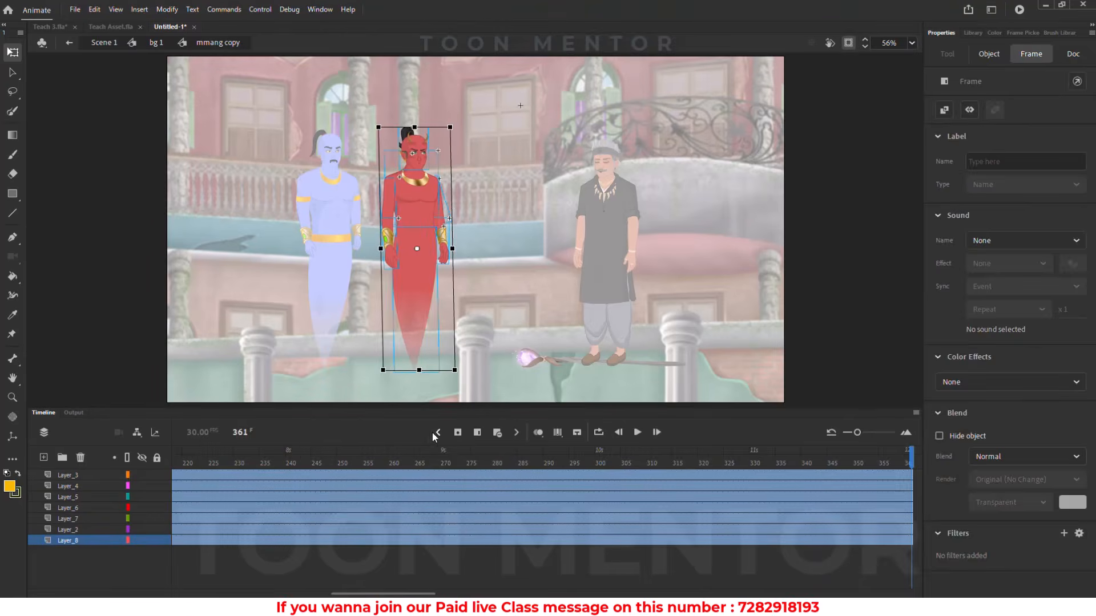
{"action": "left_click", "coordinate": [137, 216]}
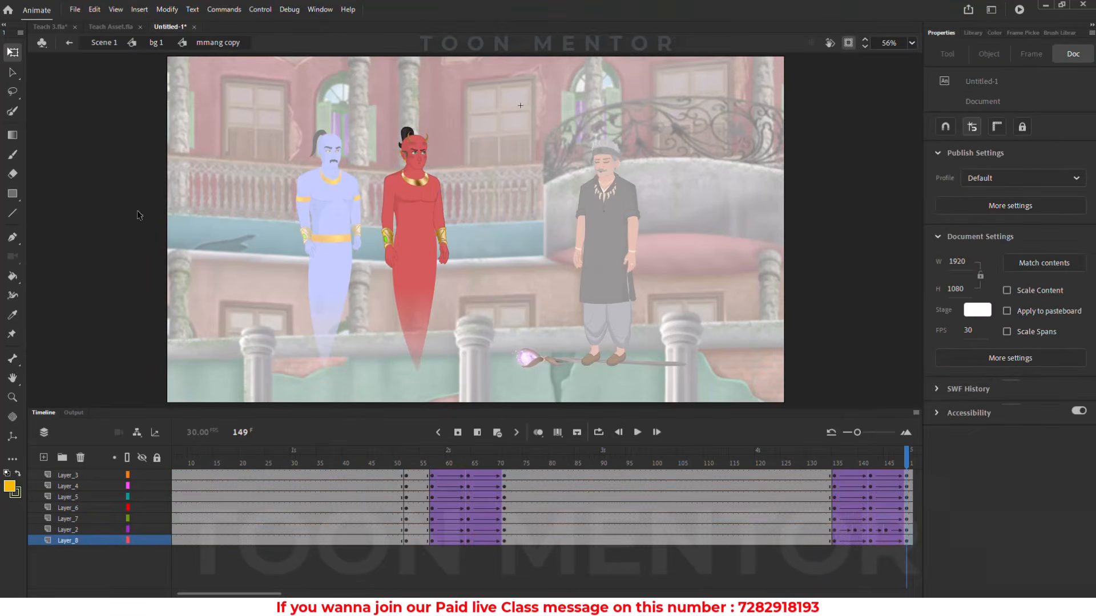
Return to Scene 1 and play back from about frame 301 to review the handover of dialogue to the kurta-clad character
{"action": "left_click", "coordinate": [101, 43]}
{"action": "left_click_drag", "start_coordinate": [488, 463], "coordinate": [308, 457]}
{"action": "key", "text": "Return"}
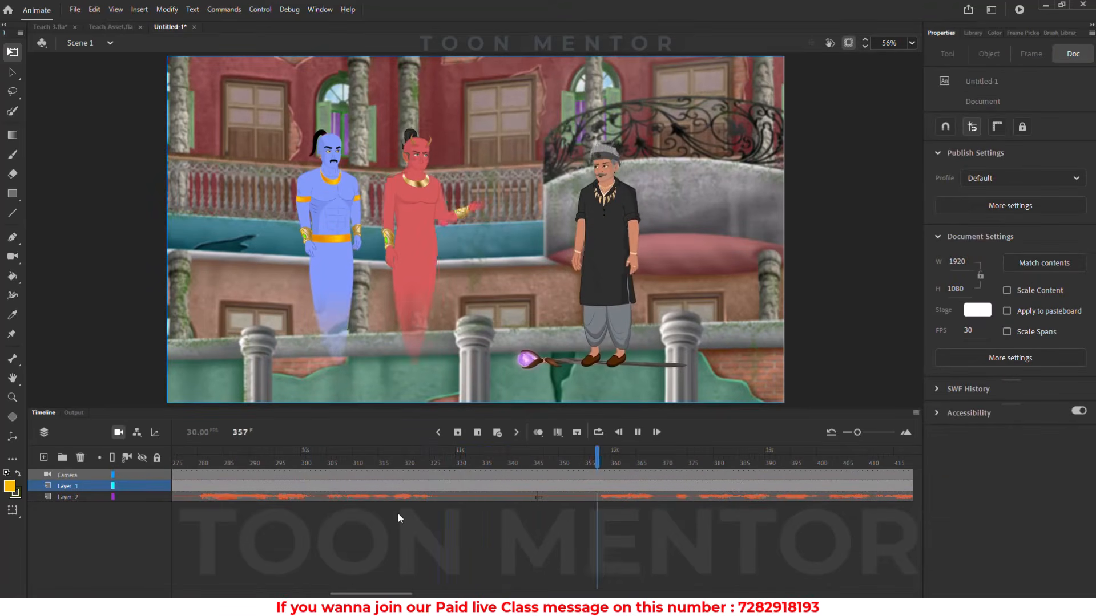
{"action": "key", "text": "Return"}
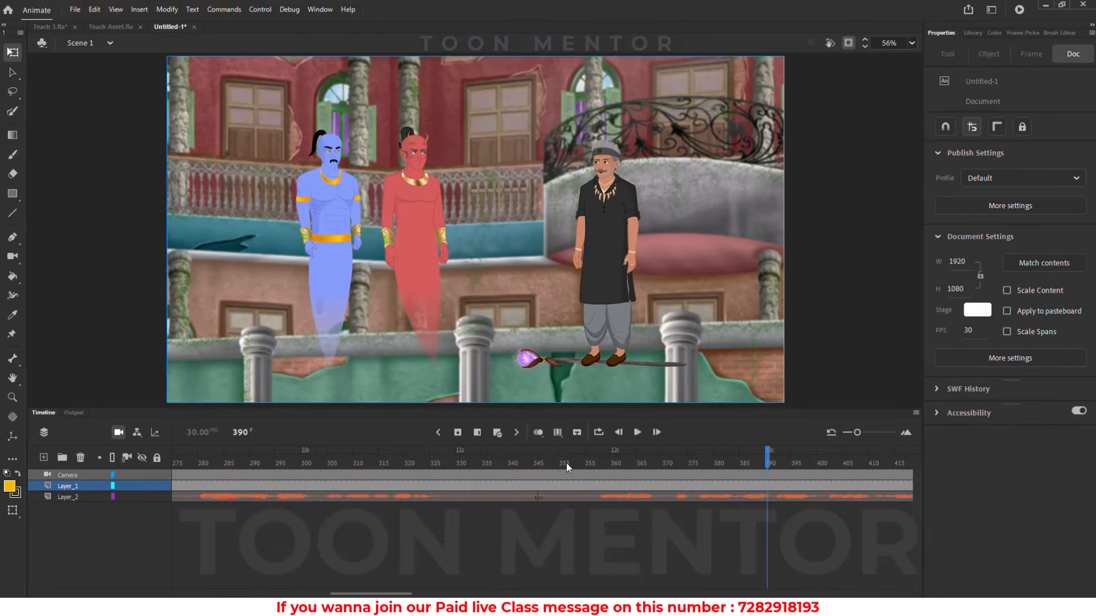
Examine the kurta-clad character's nested timelines in jhdfslkj and mmang copy 3 around frame 301, then return to Scene 1
{"action": "mouse_move", "coordinate": [566, 463]}
{"action": "left_mouse_down"}
{"action": "mouse_move", "coordinate": [707, 468]}
{"action": "mouse_move", "coordinate": [570, 473]}
{"action": "left_mouse_up"}
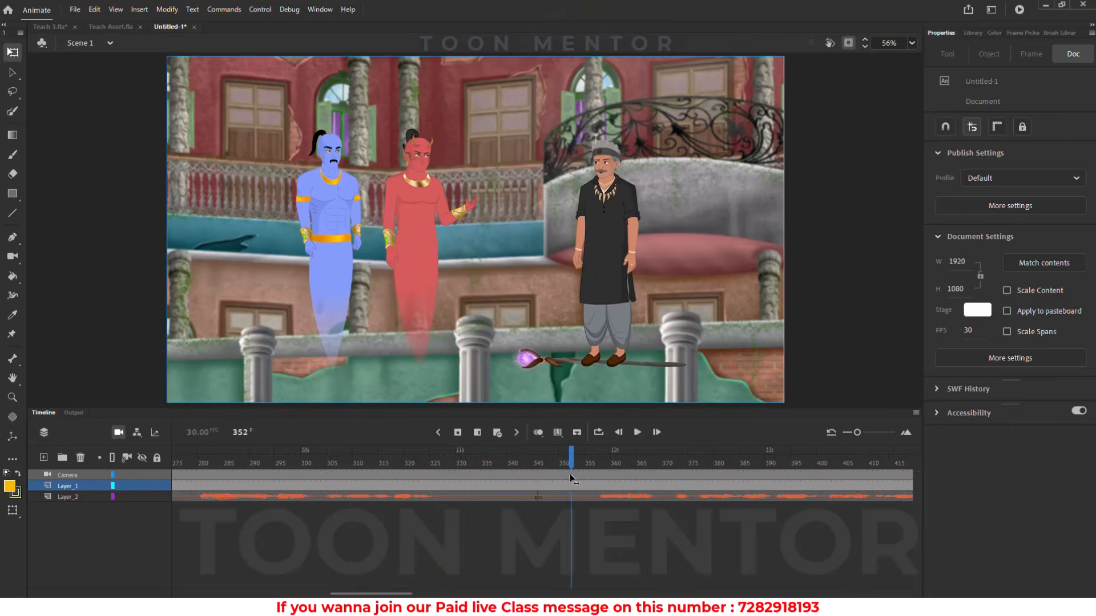
{"action": "double_click", "coordinate": [602, 286]}
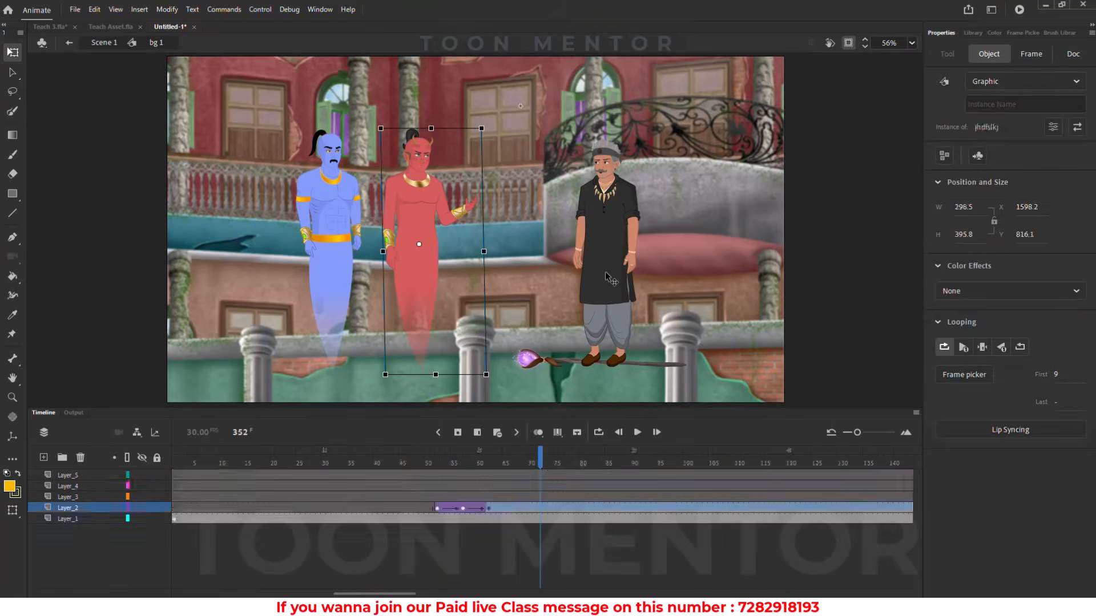
{"action": "double_click", "coordinate": [605, 271]}
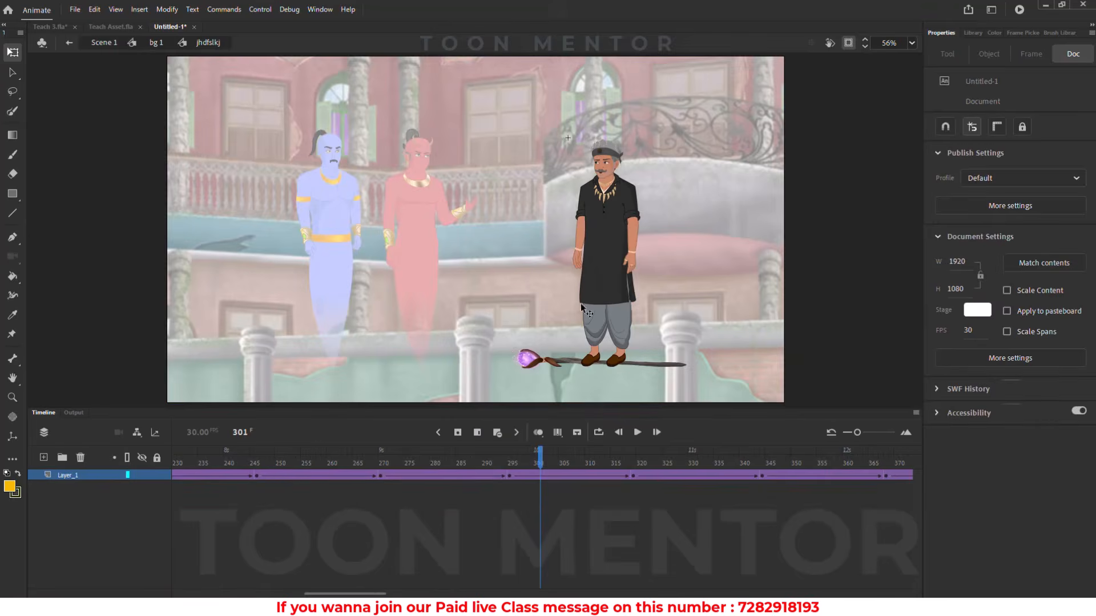
{"action": "double_click", "coordinate": [597, 296]}
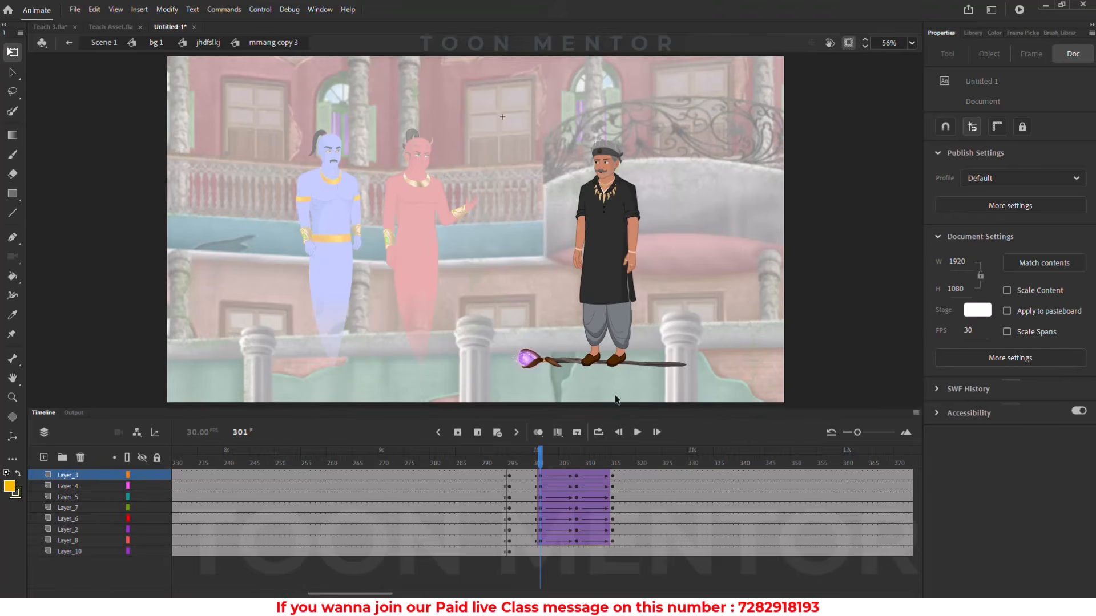
{"action": "double_click", "coordinate": [548, 396]}
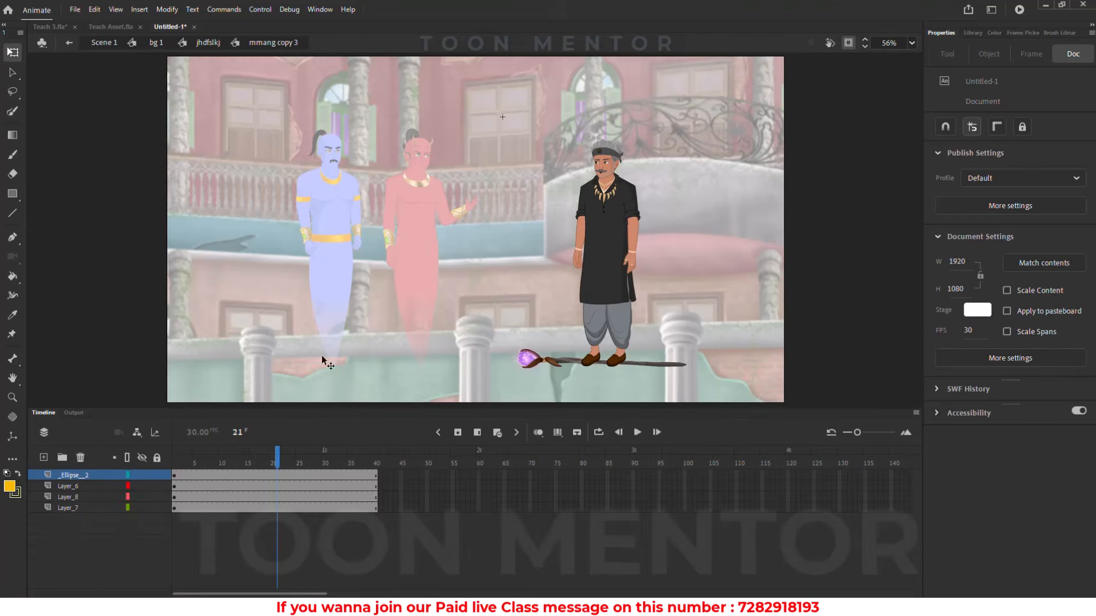
{"action": "left_click", "coordinate": [208, 42]}
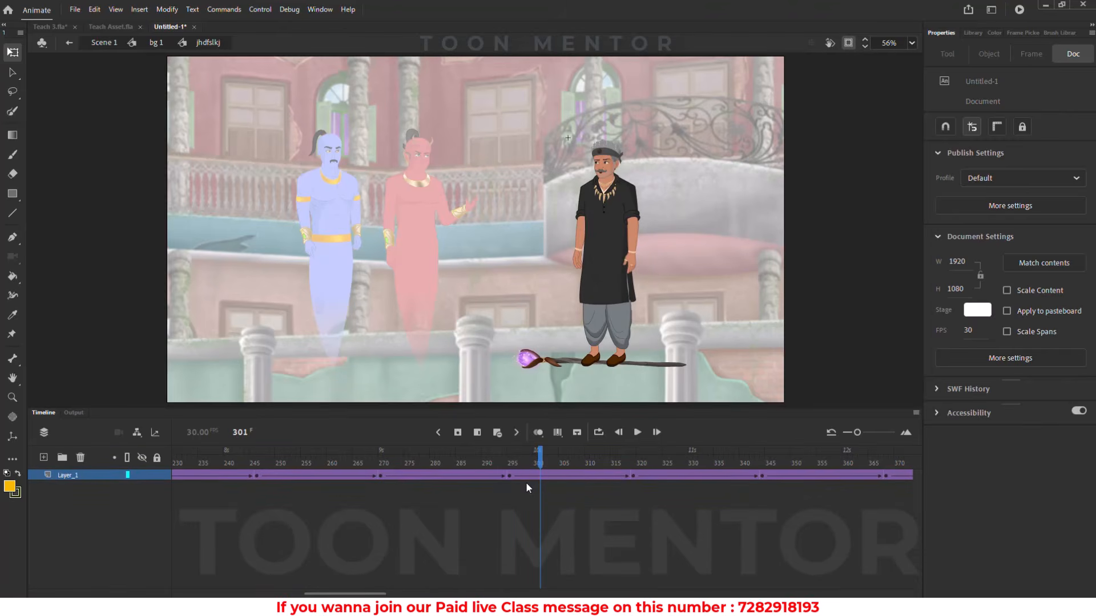
{"action": "left_click", "coordinate": [92, 474]}
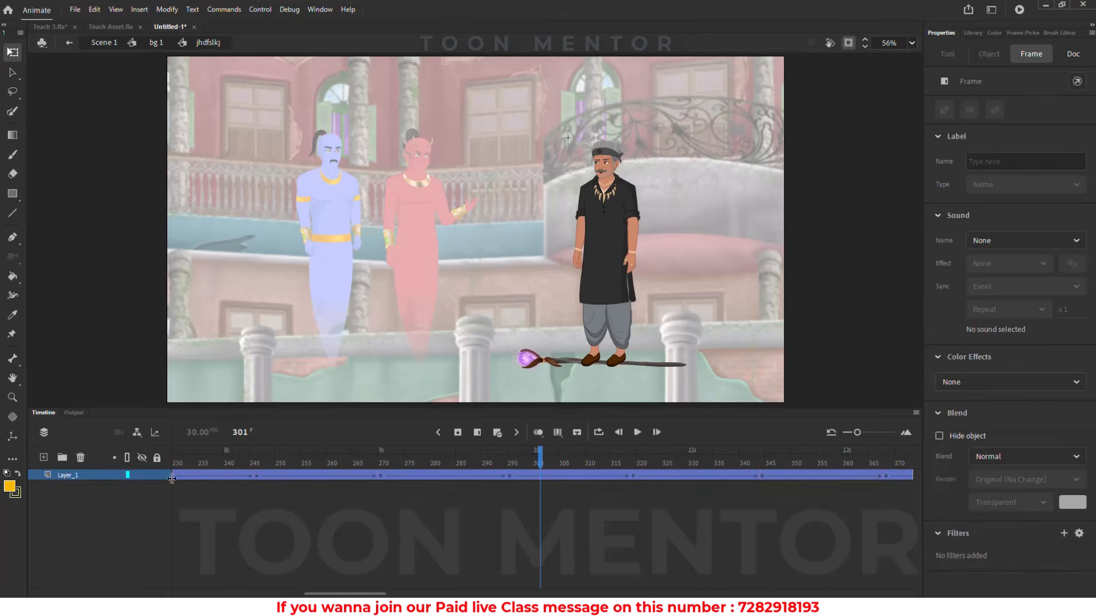
{"action": "left_click", "coordinate": [365, 510]}
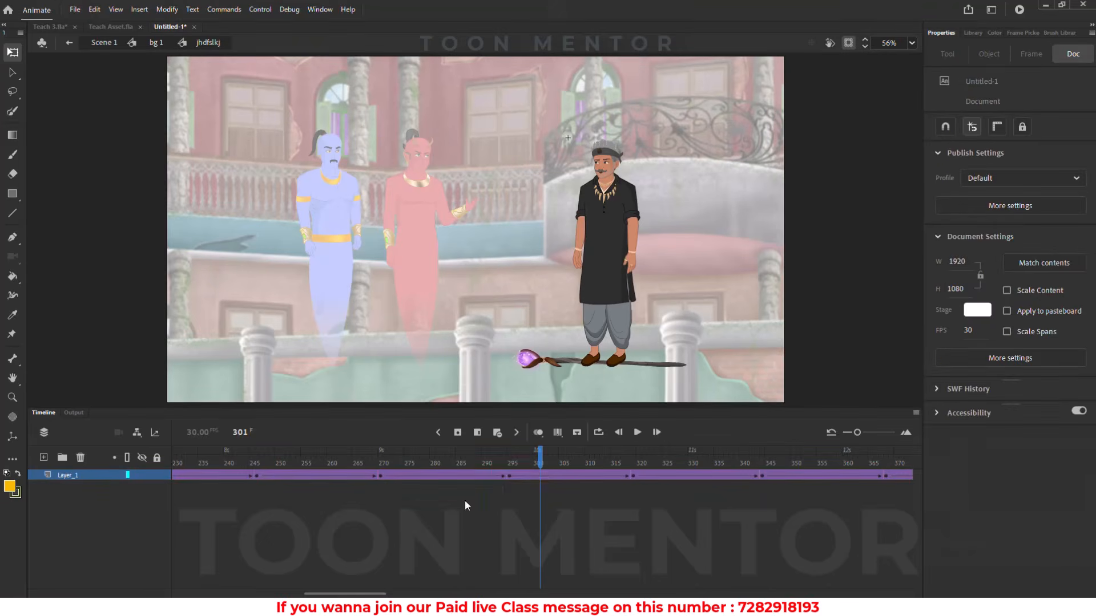
{"action": "left_click_drag", "start_coordinate": [525, 460], "coordinate": [504, 459]}
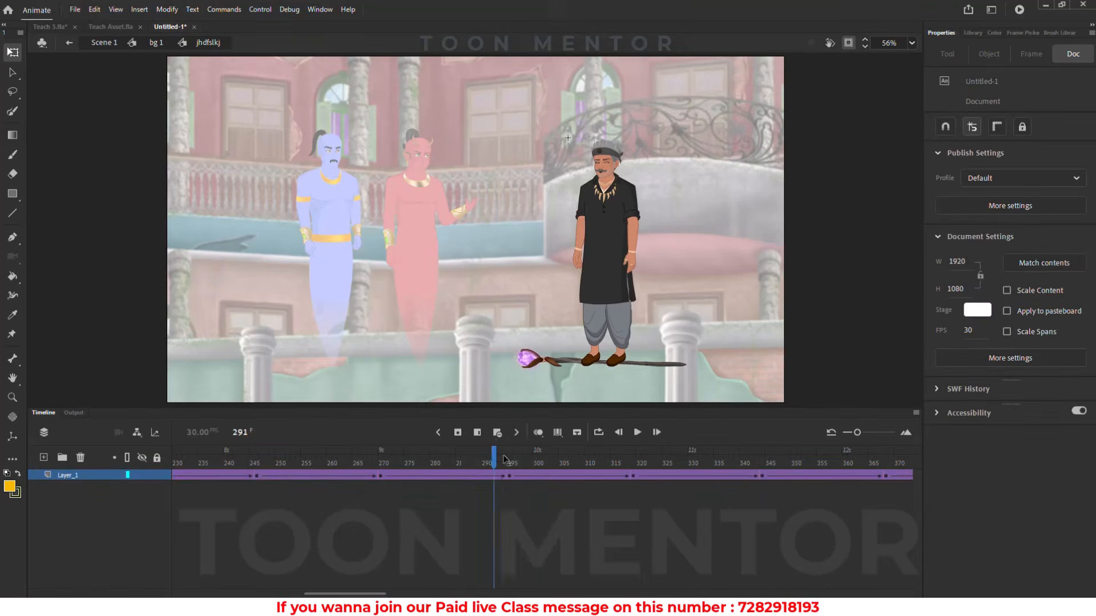
{"action": "left_click", "coordinate": [101, 43]}
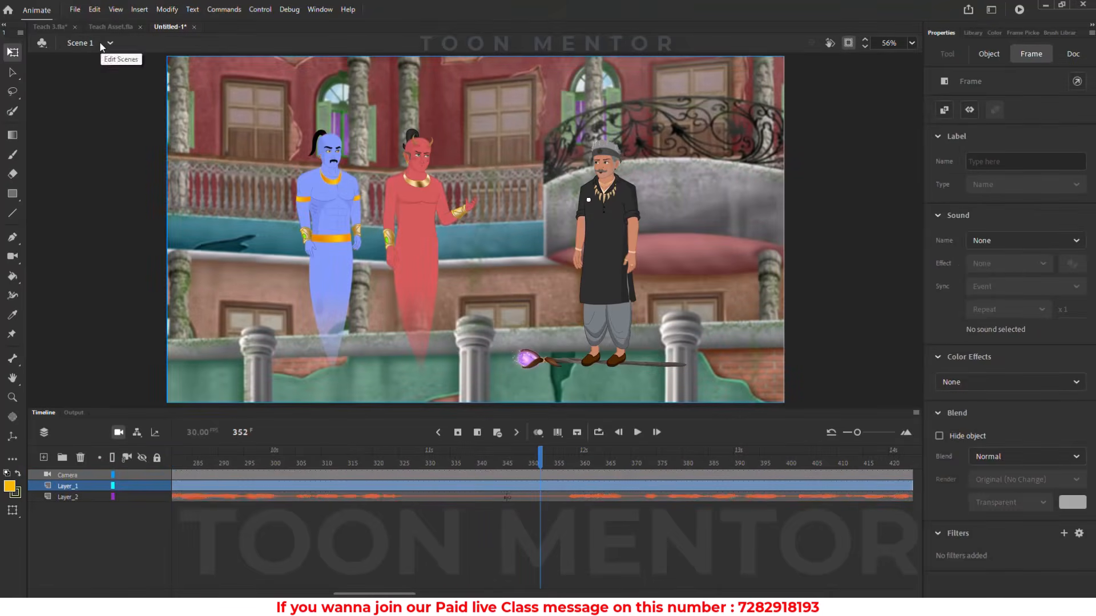
Play back Scene 1 from frame 338 to review the kurta-clad character's dialogue through about frame 556
{"action": "left_click_drag", "start_coordinate": [509, 463], "coordinate": [471, 460]}
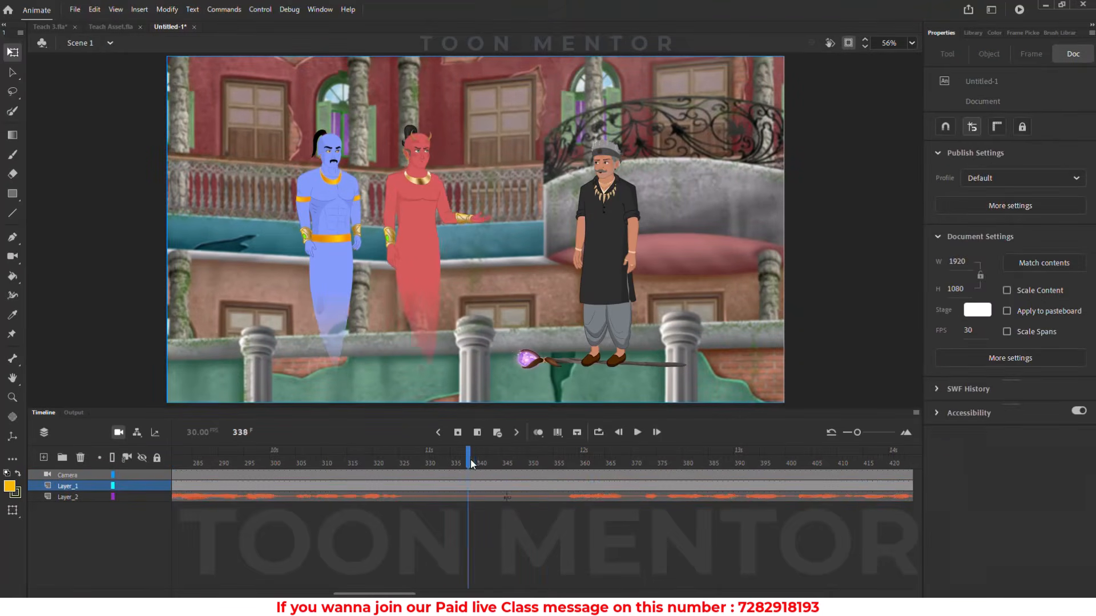
{"action": "key", "text": "Return"}
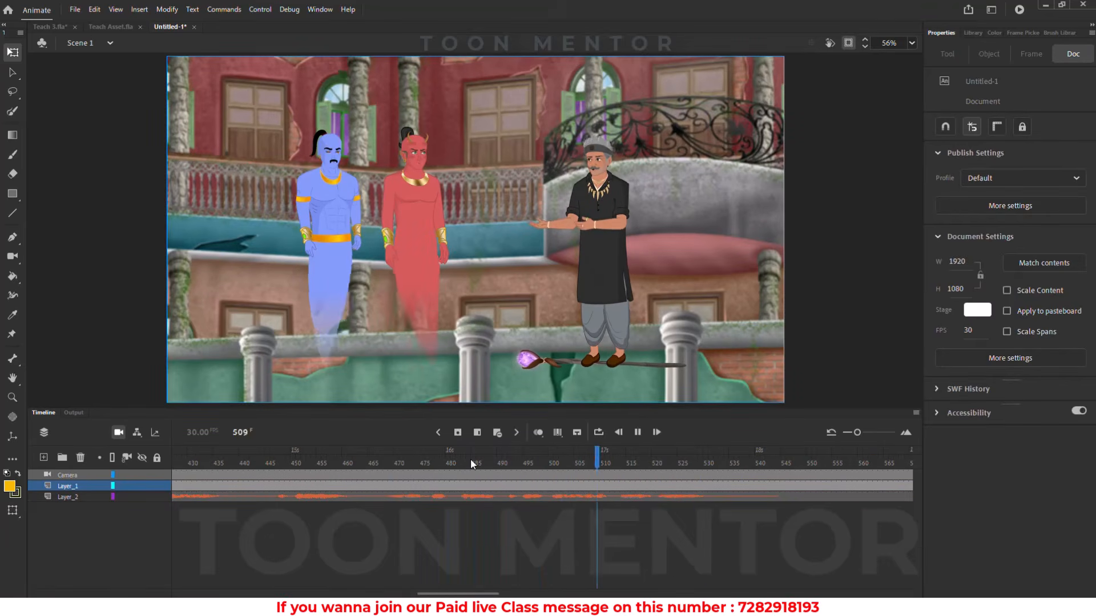
{"action": "key", "text": "Return"}
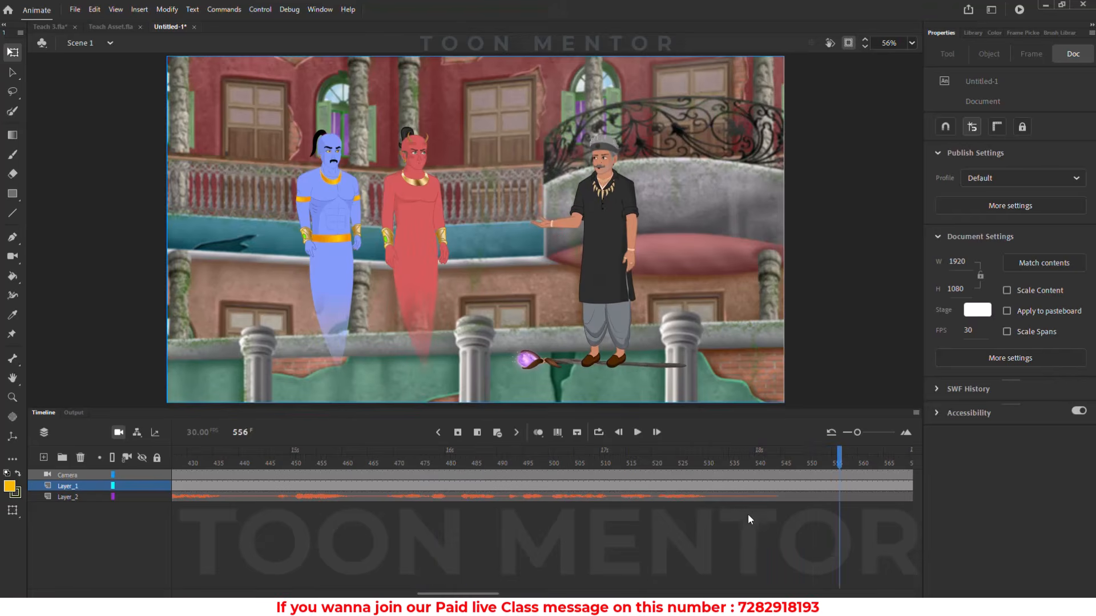
Try to assign the sound Marker 103.mp3 at frame 544 of Layer_2 without a new keyframe and play it back
{"action": "left_click", "coordinate": [776, 496]}
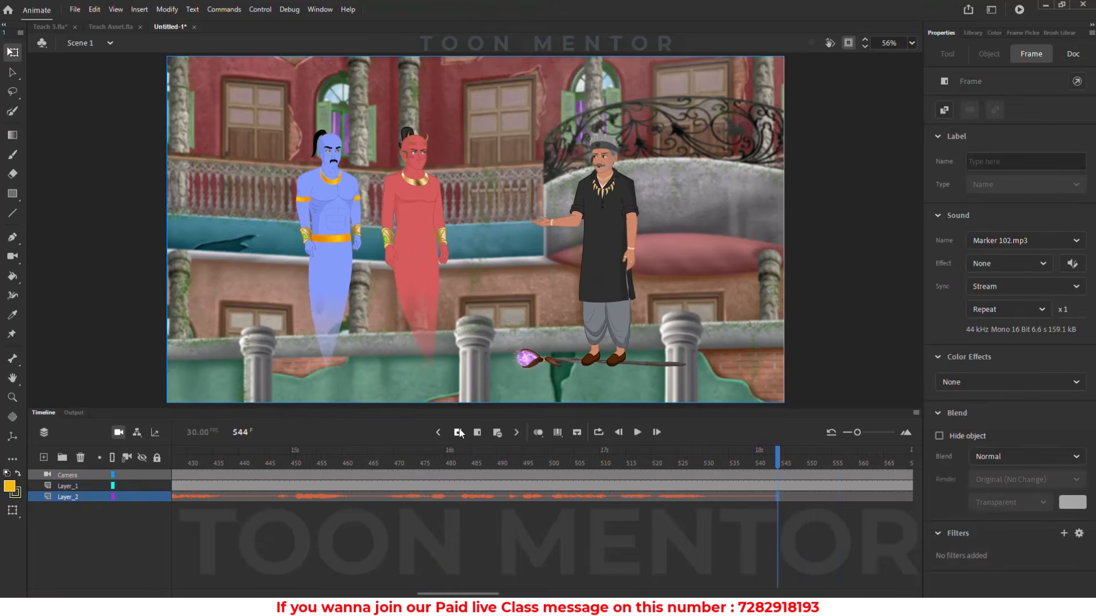
{"action": "left_click", "coordinate": [994, 243]}
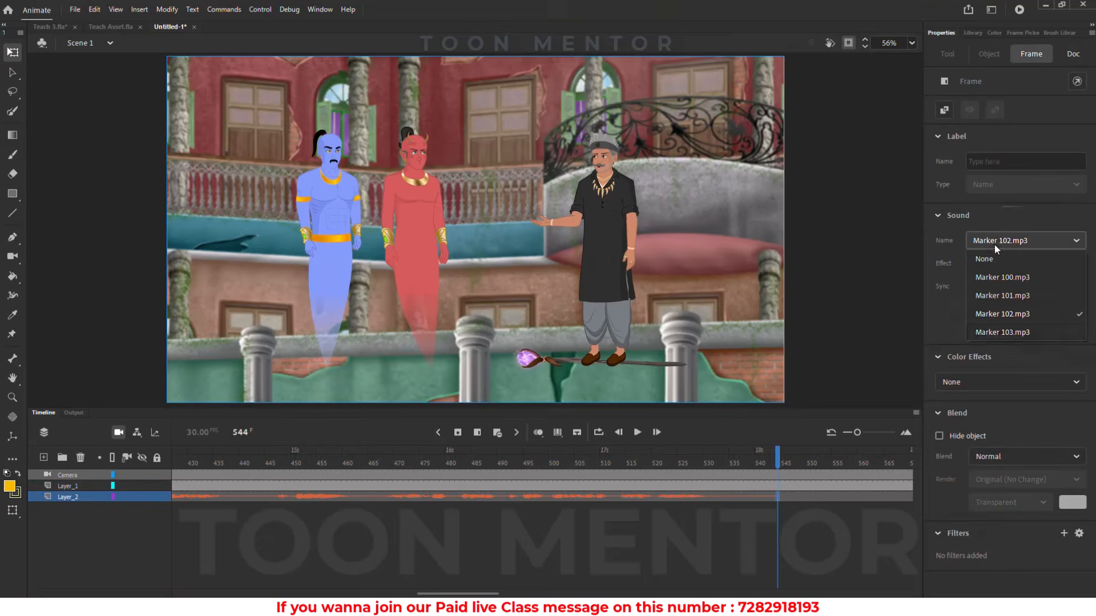
{"action": "left_click", "coordinate": [1016, 333]}
{"action": "left_click", "coordinate": [637, 432]}
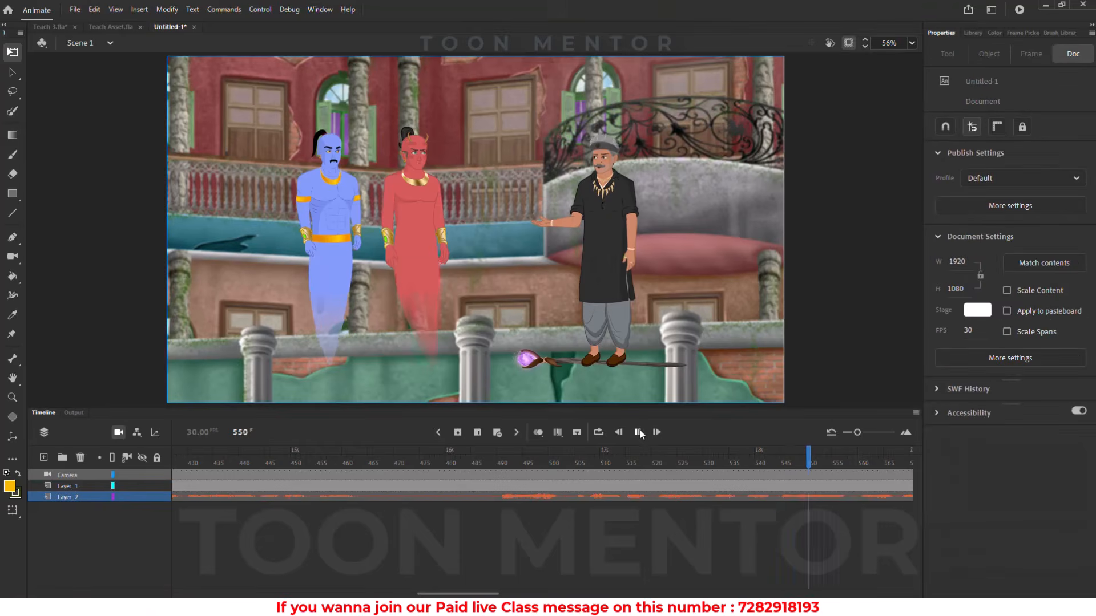
{"action": "key", "text": "Return"}
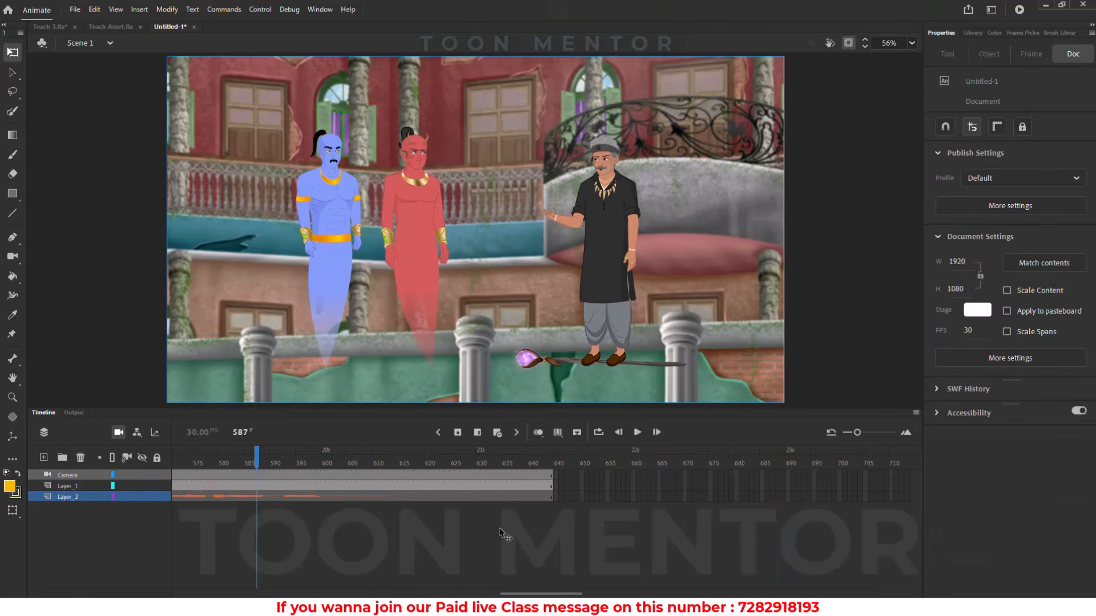
{"action": "left_click", "coordinate": [406, 468]}
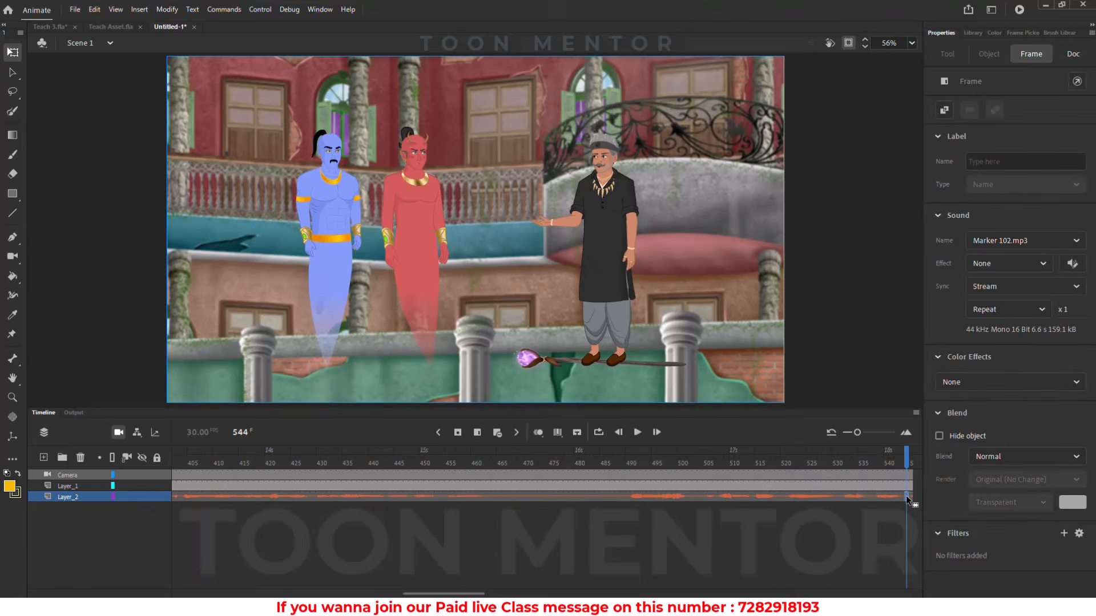
Insert a keyframe at frame 544 on Layer_2, assign the sound Marker 103.mp3 there and play it back
{"action": "left_click", "coordinate": [458, 434]}
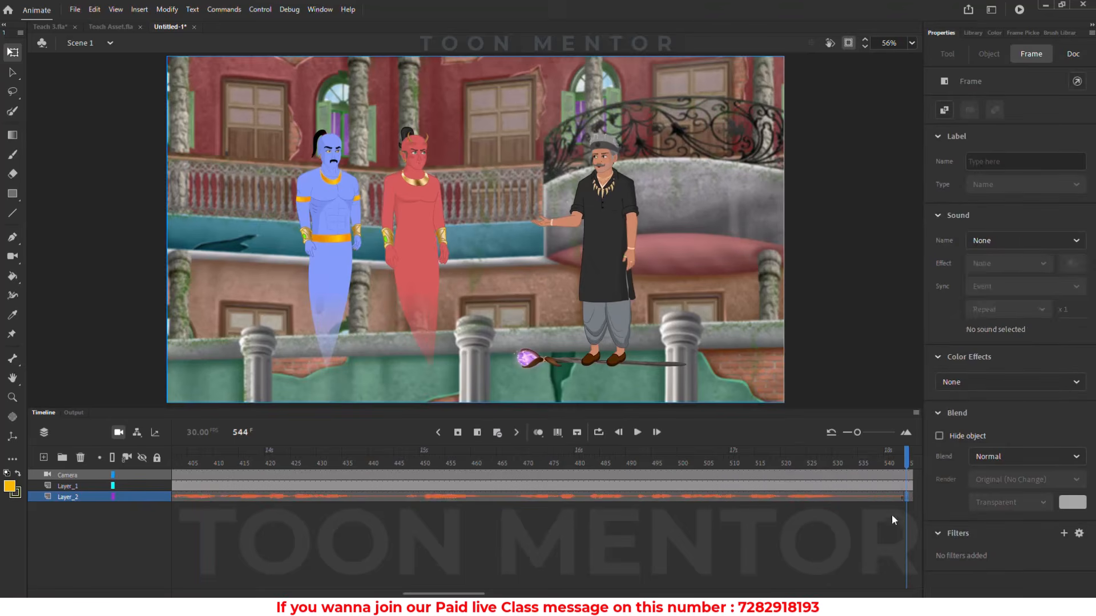
{"action": "left_click", "coordinate": [995, 239]}
{"action": "left_click", "coordinate": [1003, 327]}
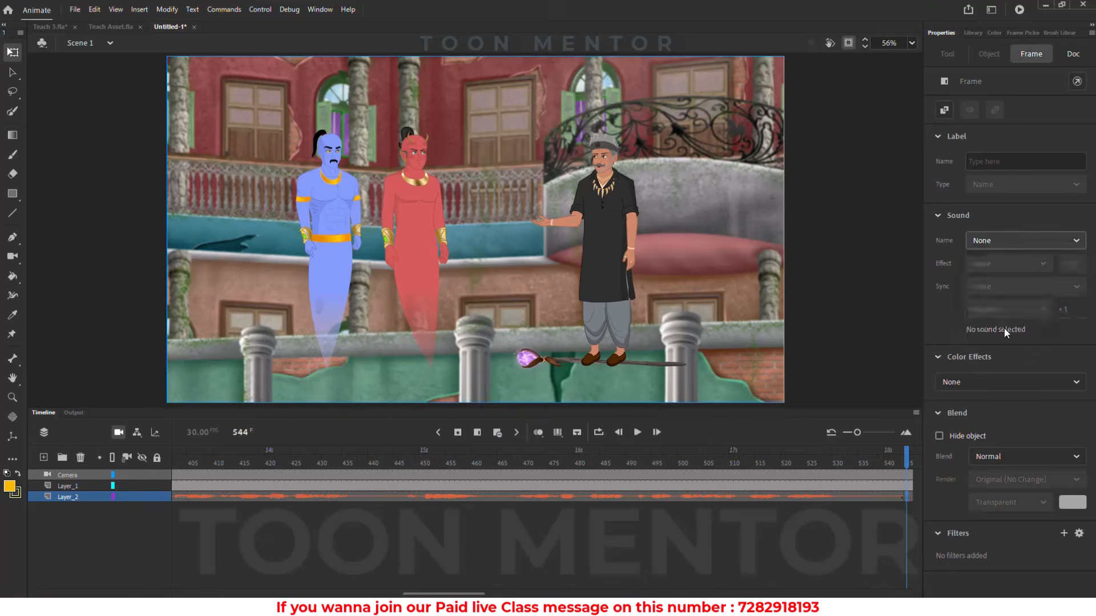
{"action": "left_click", "coordinate": [638, 431]}
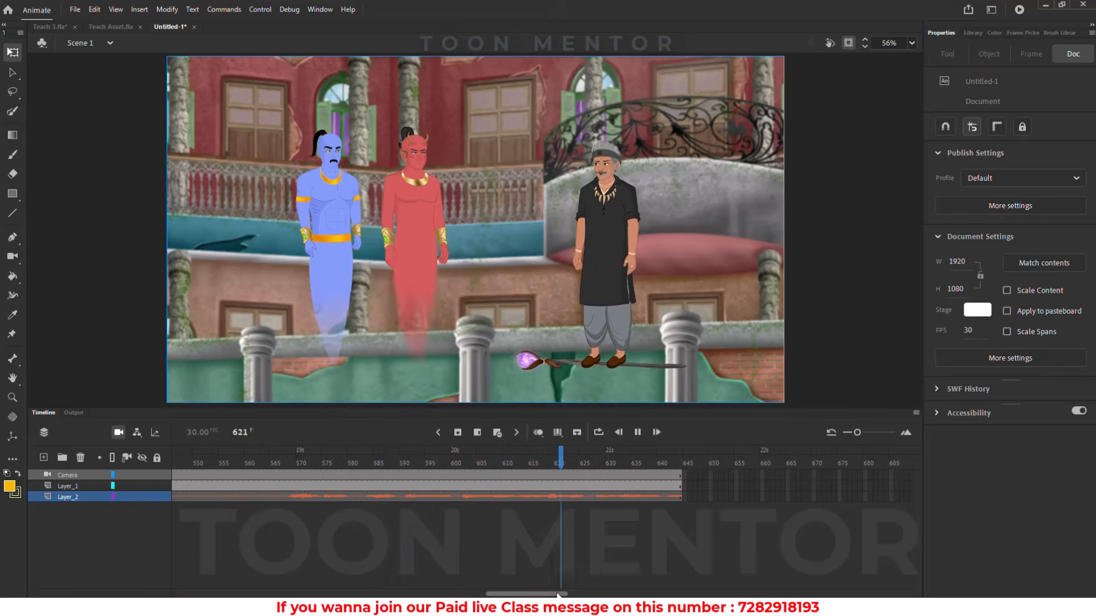
Extend all Scene 1 layers to frame 692, listen to the ending, and remove the surplus frames beyond frame 675
{"action": "left_click_drag", "start_coordinate": [558, 595], "coordinate": [570, 595]}
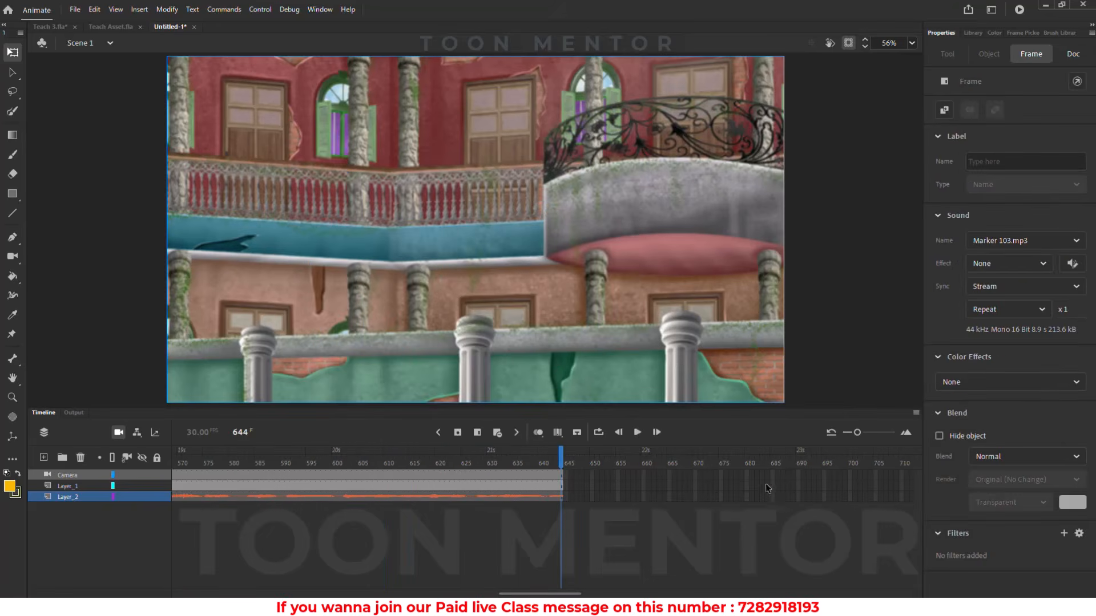
{"action": "left_click_drag", "start_coordinate": [810, 494], "coordinate": [809, 494]}
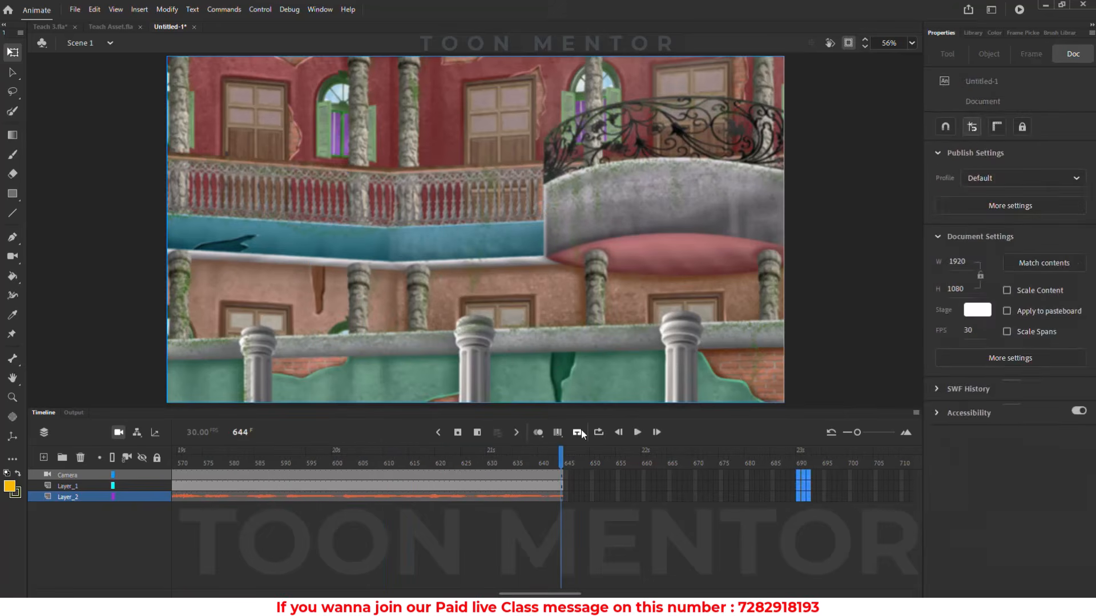
{"action": "left_click", "coordinate": [482, 431]}
{"action": "left_click_drag", "start_coordinate": [587, 463], "coordinate": [519, 461]}
{"action": "key", "text": "Return"}
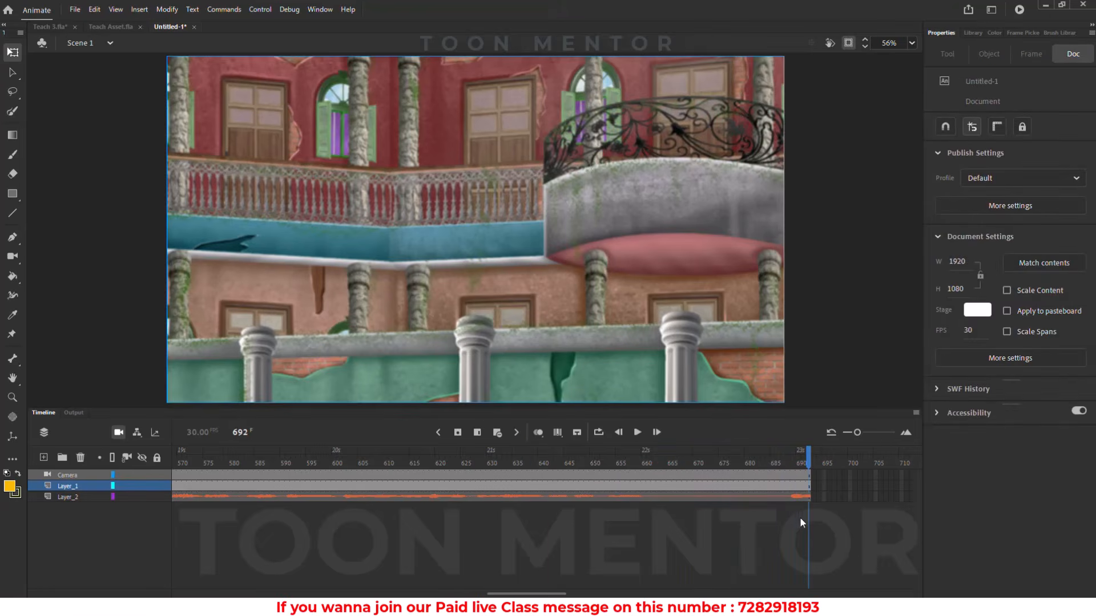
{"action": "left_click_drag", "start_coordinate": [722, 484], "coordinate": [825, 497]}
Extend all five layers inside the bg 1 symbol to frame 716
{"action": "left_click_drag", "start_coordinate": [650, 458], "coordinate": [458, 454]}
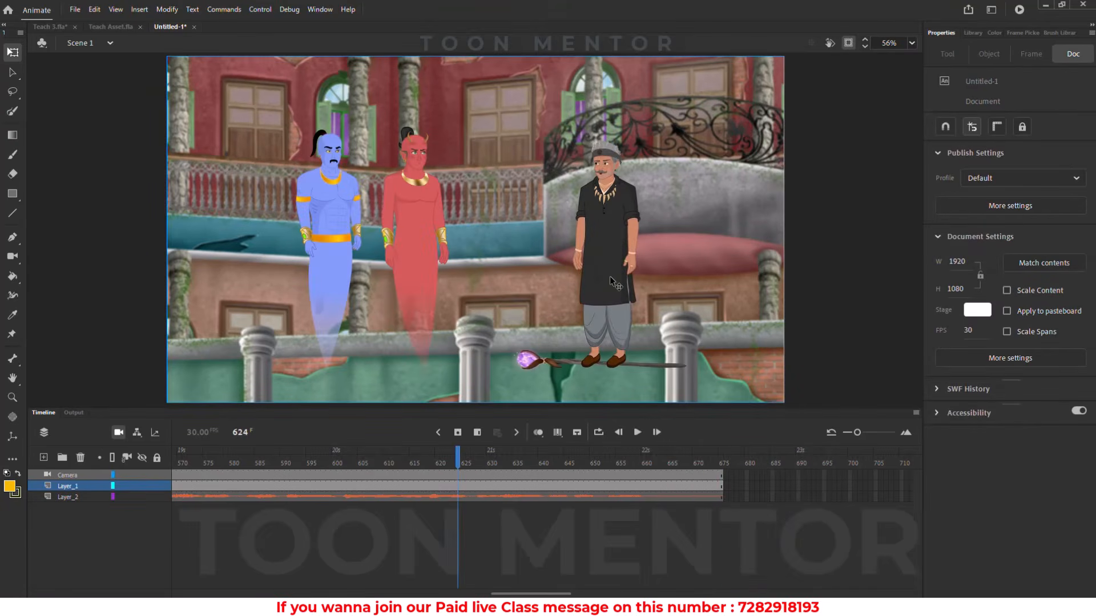
{"action": "double_click", "coordinate": [609, 276]}
{"action": "left_click", "coordinate": [873, 539]}
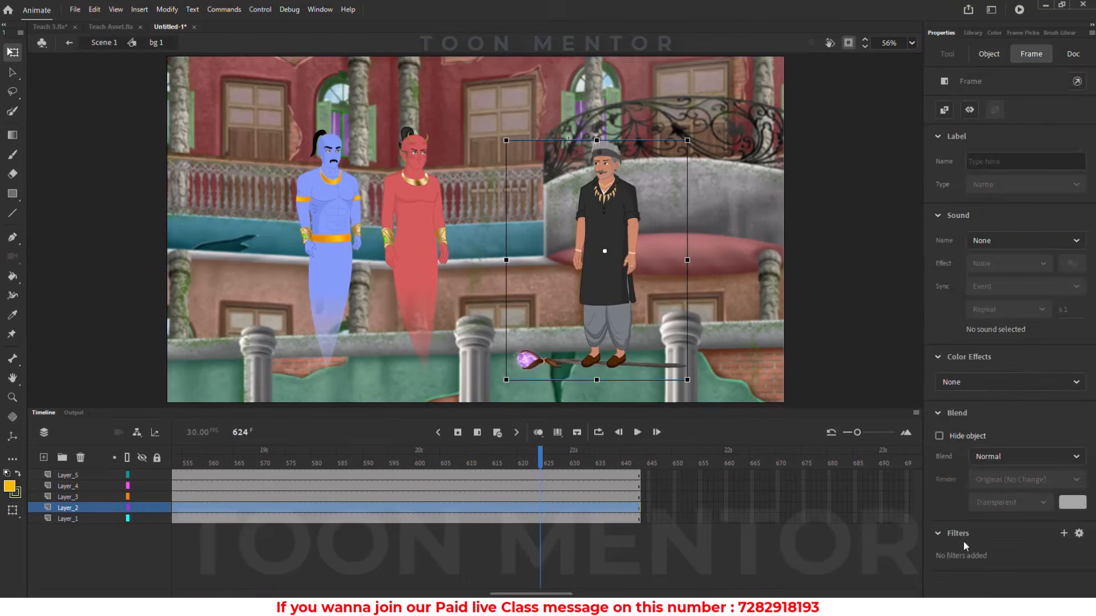
{"action": "left_click_drag", "start_coordinate": [874, 475], "coordinate": [890, 520]}
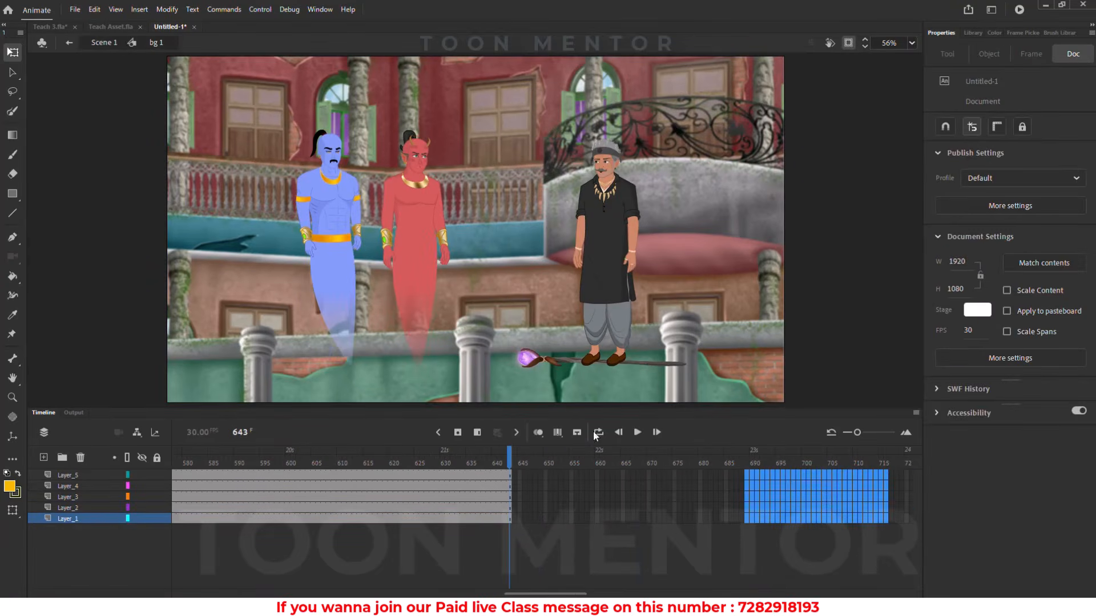
{"action": "left_click", "coordinate": [478, 432]}
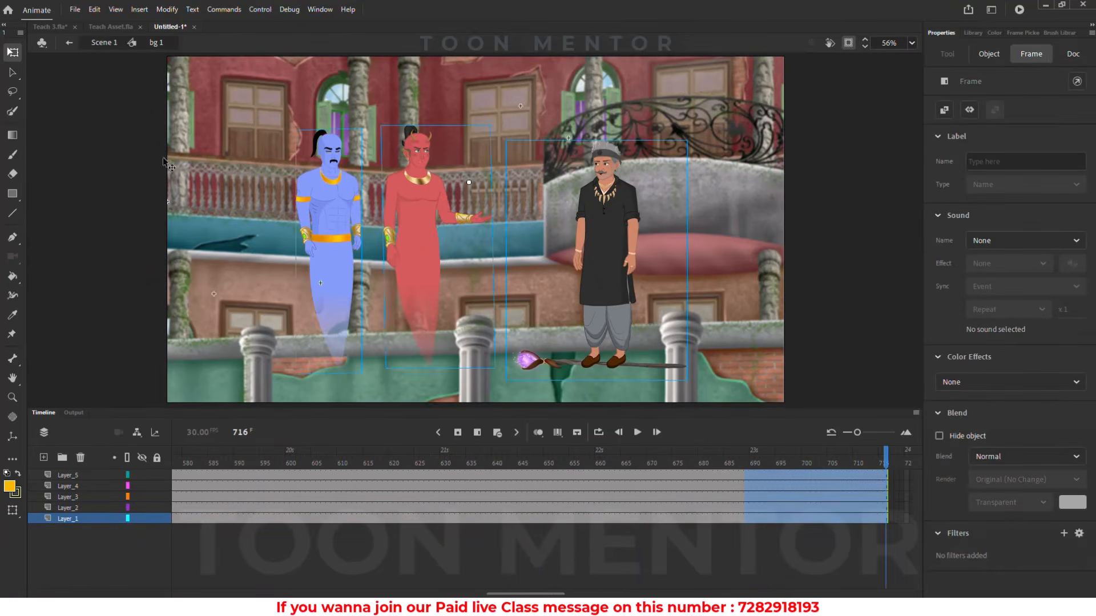
Return to Scene 1 and play back the closing dialogue up to about frame 630
{"action": "left_click", "coordinate": [113, 45]}
{"action": "left_click_drag", "start_coordinate": [448, 464], "coordinate": [38, 453]}
{"action": "key", "text": "Return"}
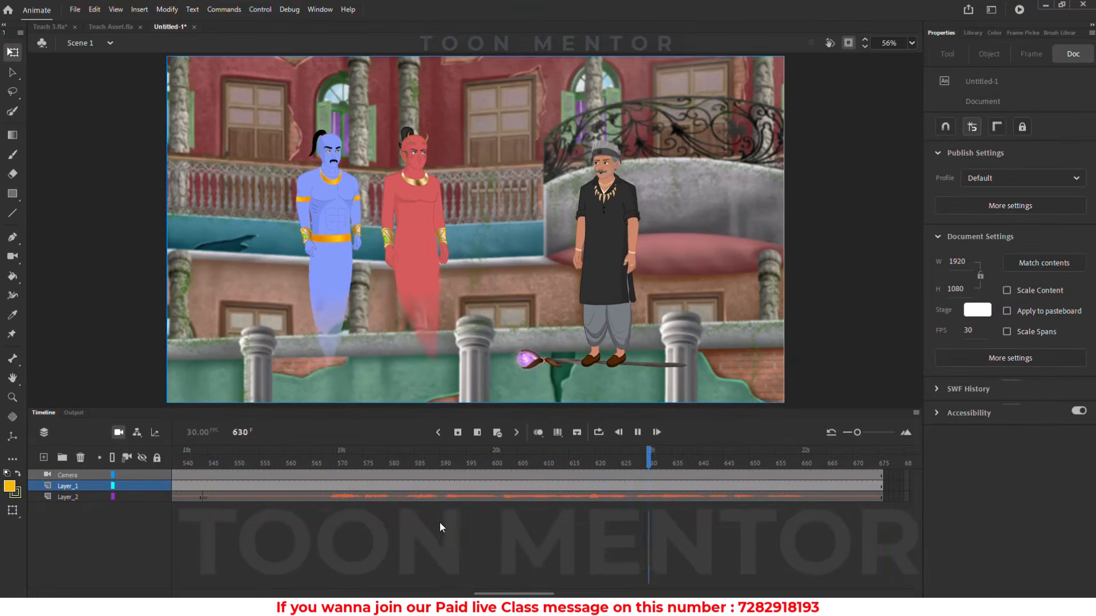
{"action": "key", "text": "Return"}
Insert a keyframe at frame 614 on Layer_5 inside the bg 1 symbol
{"action": "left_click_drag", "start_coordinate": [582, 451], "coordinate": [565, 452]}
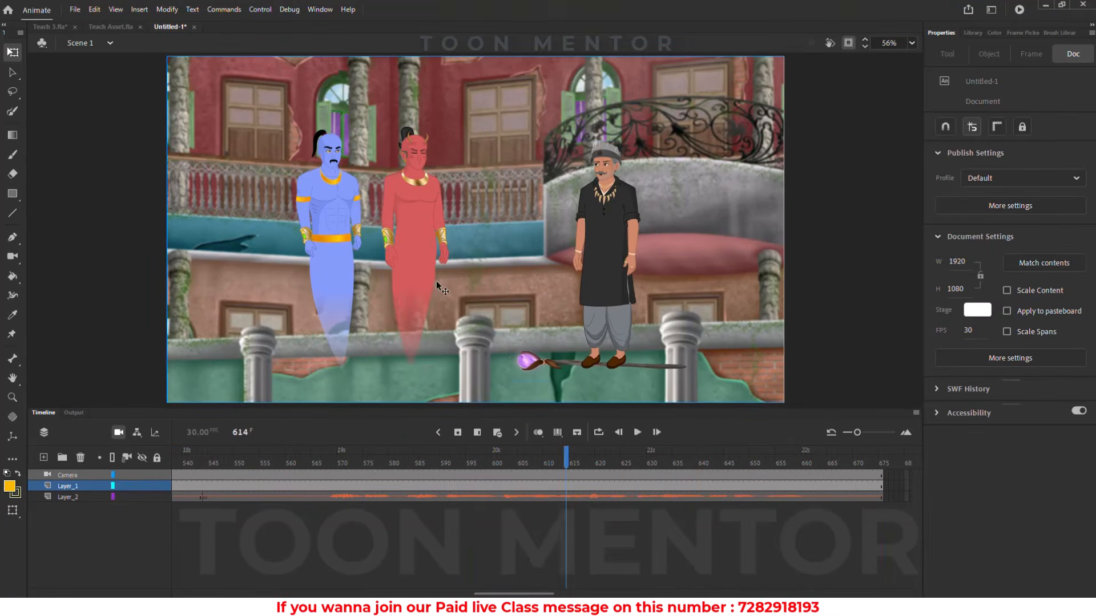
{"action": "double_click", "coordinate": [426, 271]}
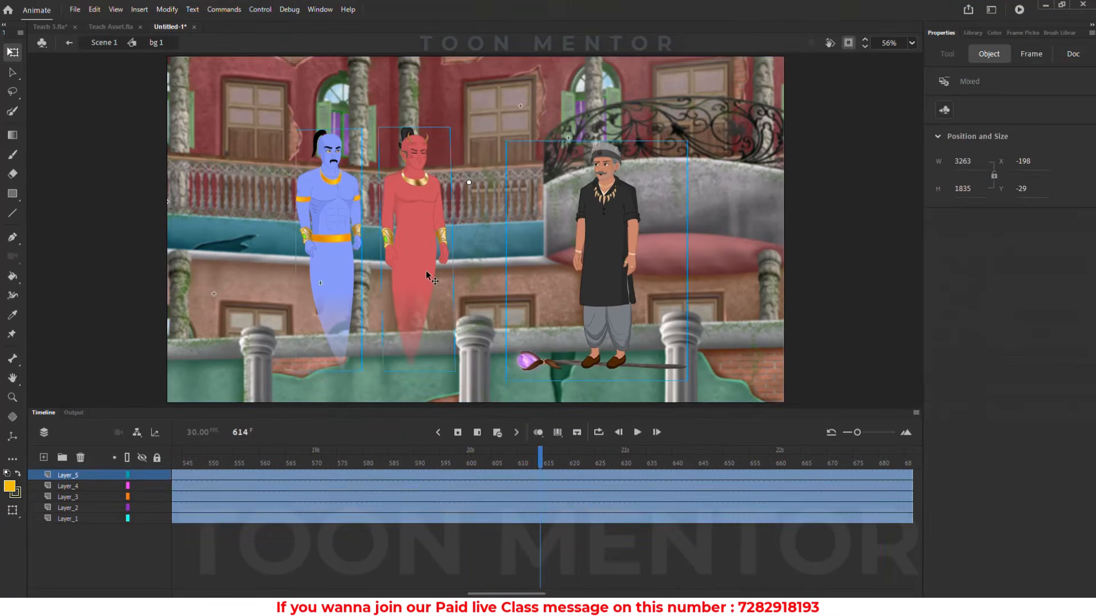
{"action": "left_click", "coordinate": [595, 554]}
{"action": "left_click", "coordinate": [539, 475]}
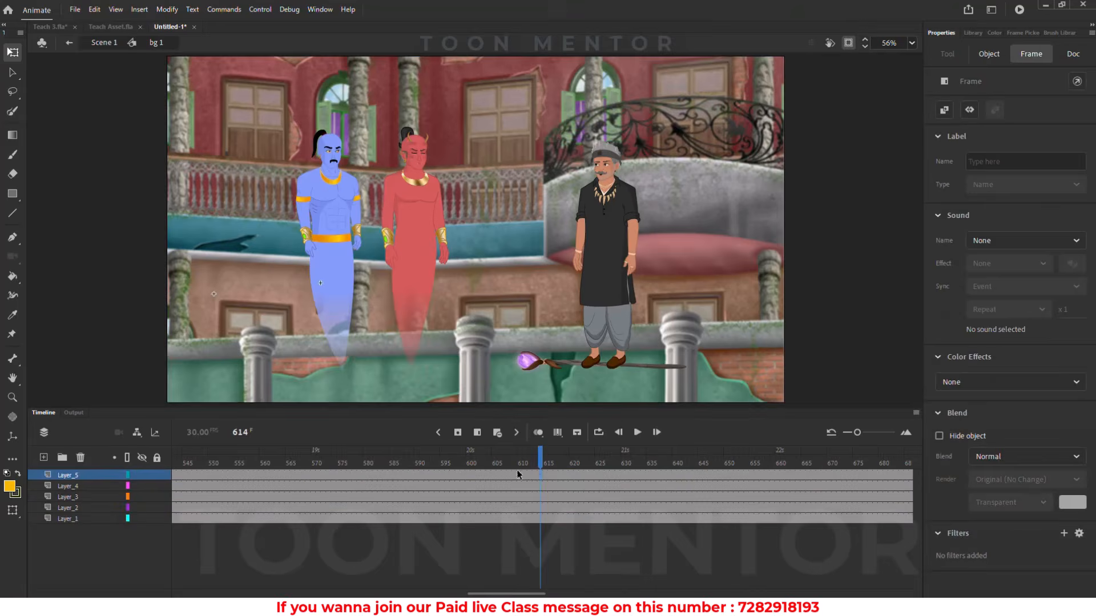
{"action": "left_click", "coordinate": [457, 432]}
Examine the first smoke burst from frame 213 in bg 1 and the ending of the smoke17 symbol at frame 43
{"action": "left_click", "coordinate": [438, 434]}
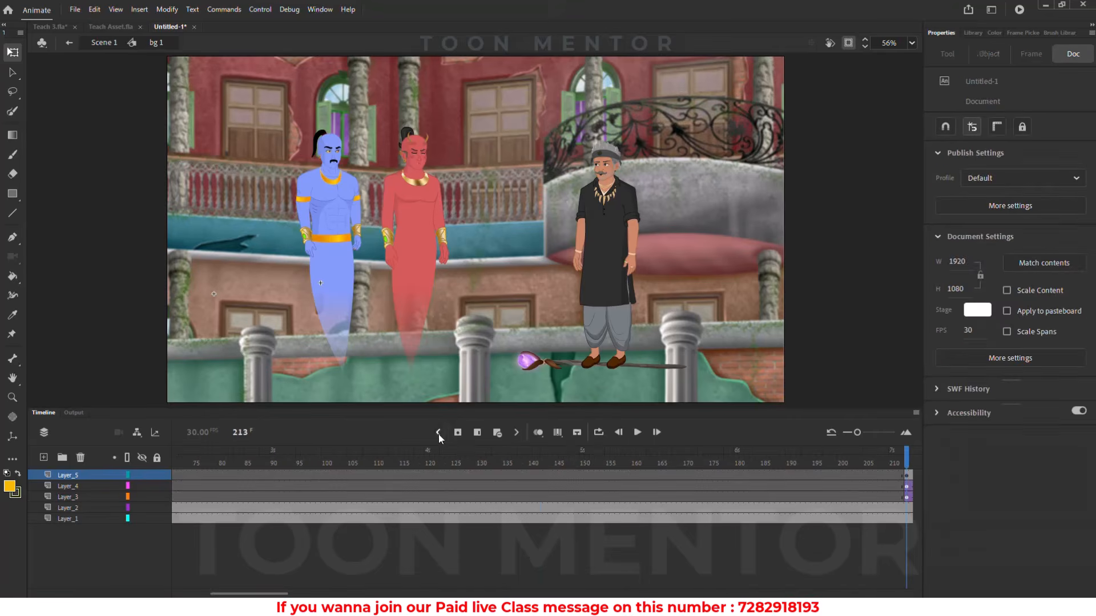
{"action": "left_click_drag", "start_coordinate": [862, 463], "coordinate": [834, 463]}
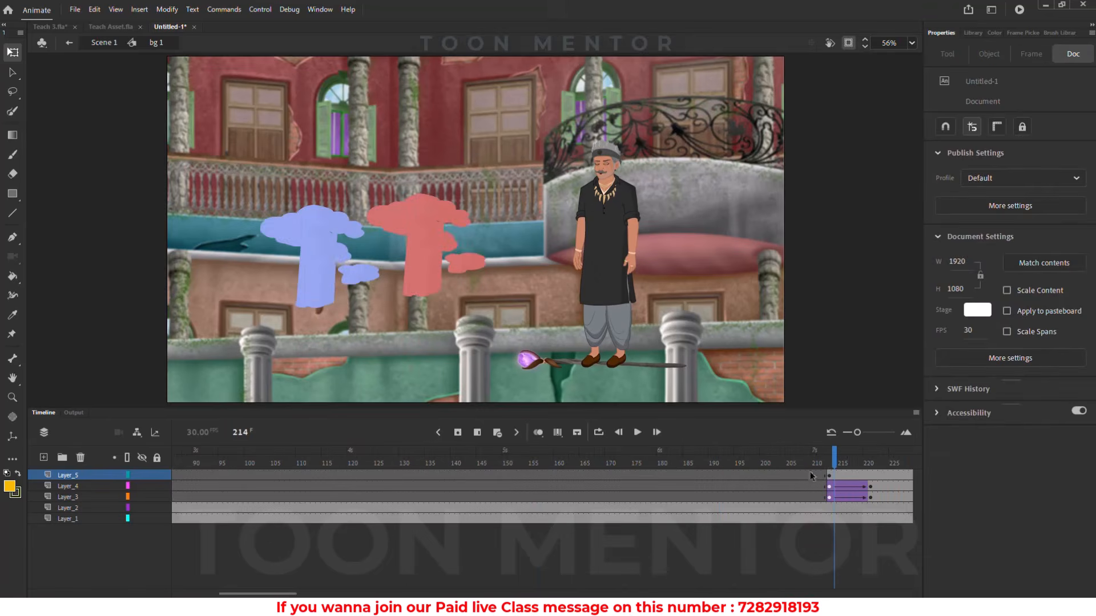
{"action": "left_click", "coordinate": [325, 249]}
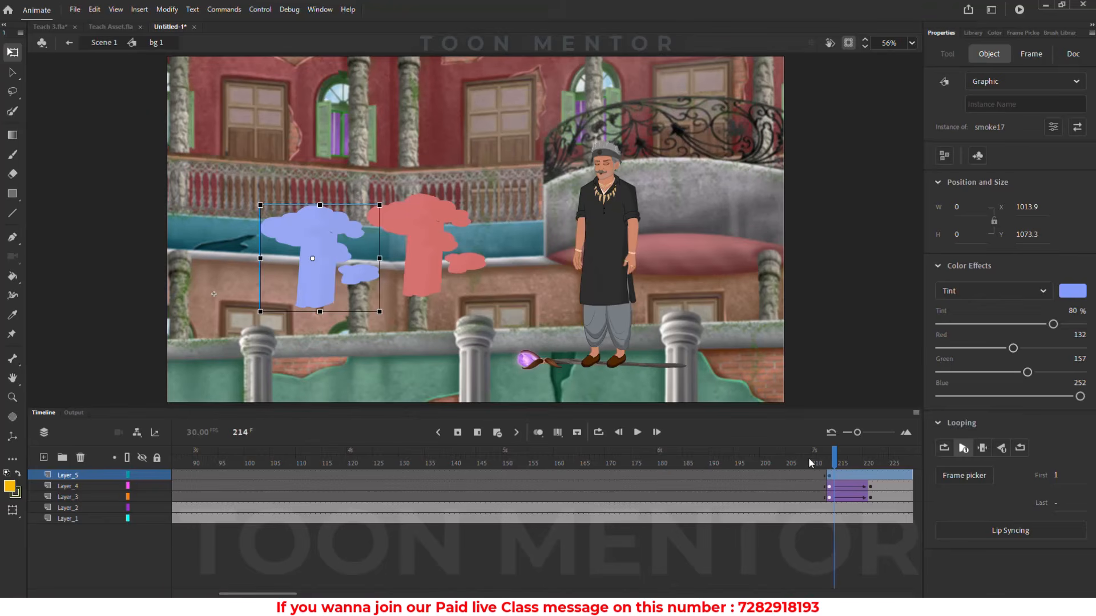
{"action": "double_click", "coordinate": [315, 241]}
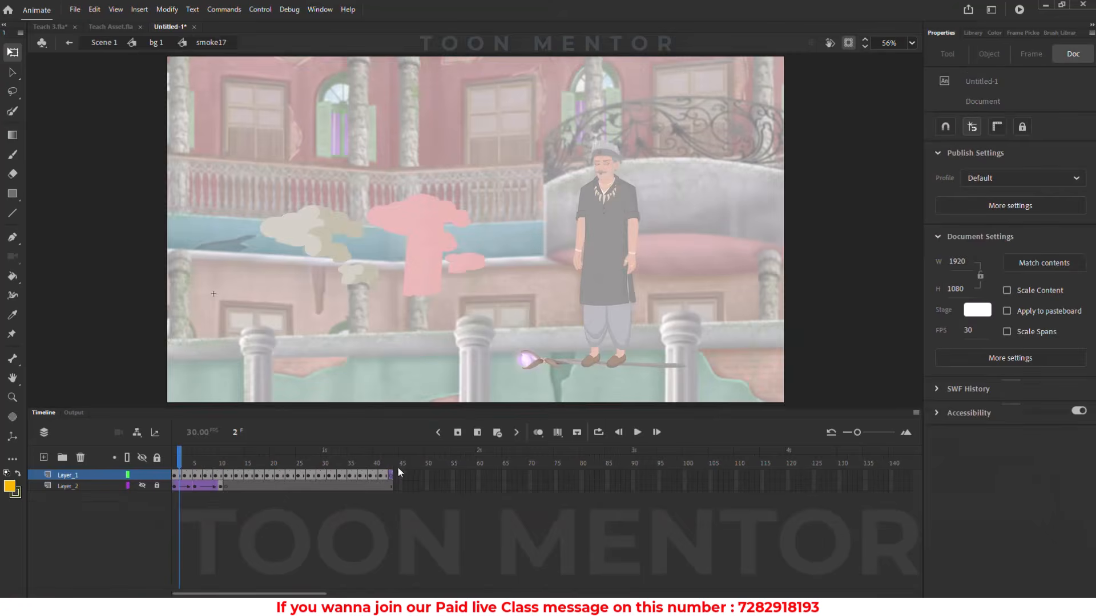
{"action": "left_click", "coordinate": [392, 484]}
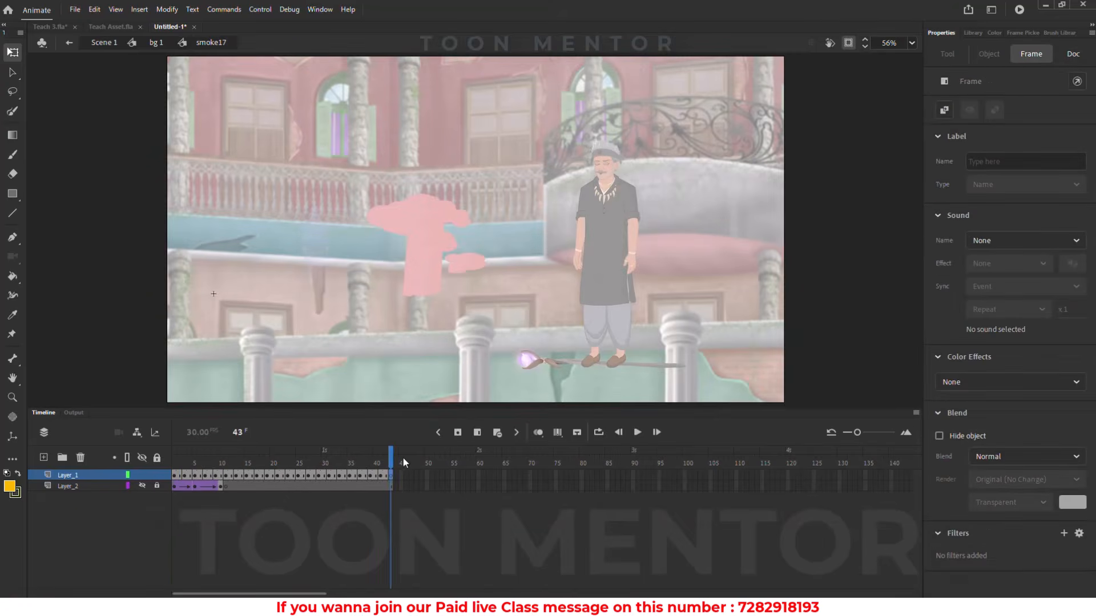
{"action": "left_click_drag", "start_coordinate": [391, 450], "coordinate": [365, 453]}
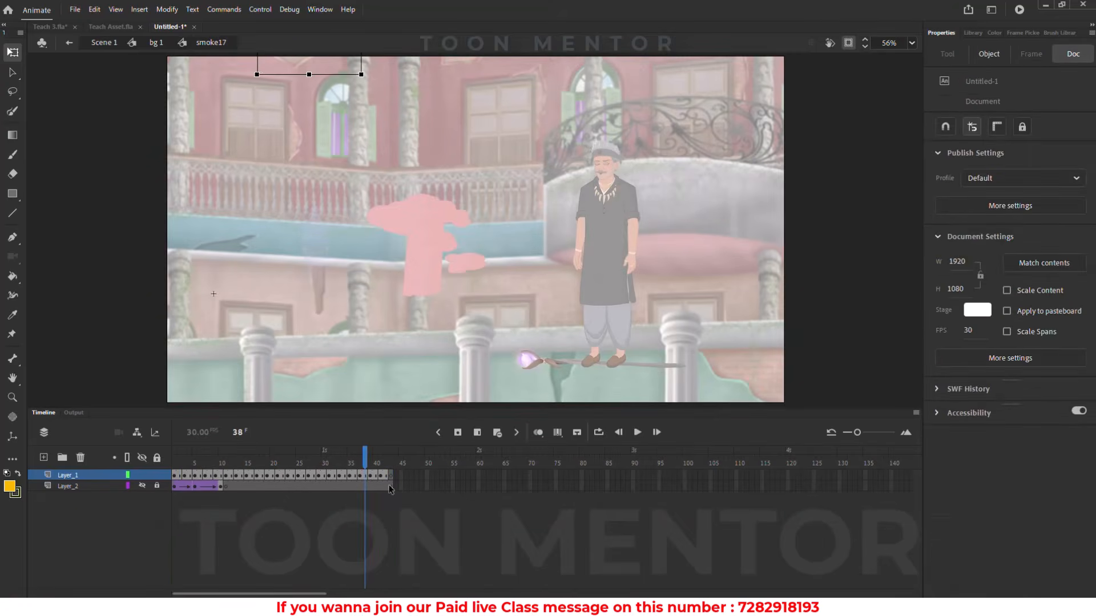
{"action": "left_click", "coordinate": [390, 454]}
{"action": "double_click", "coordinate": [332, 294]}
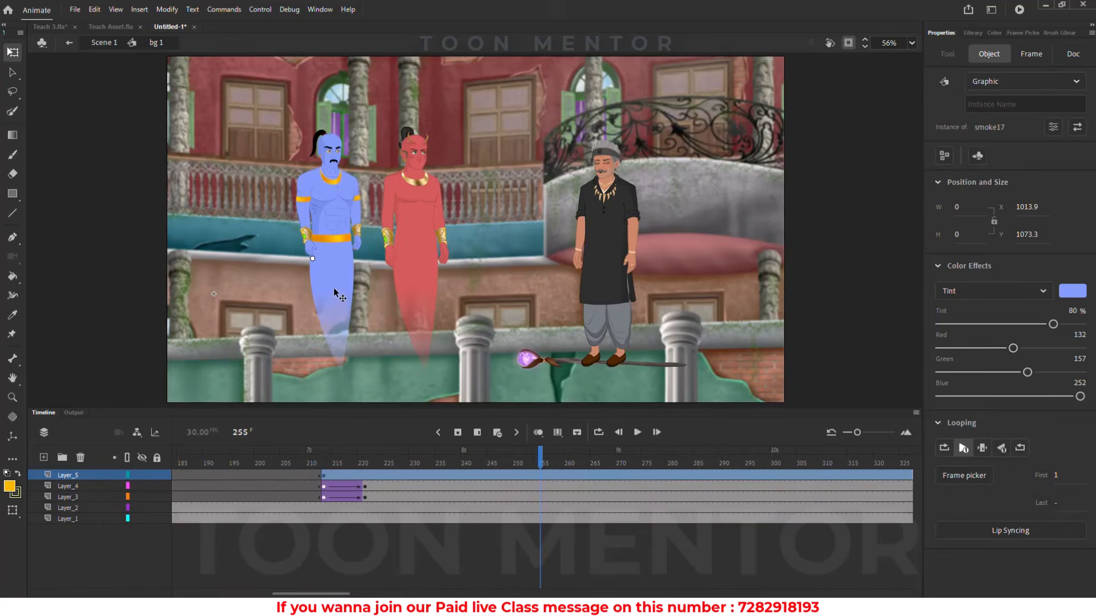
Draw a yellow test rectangle on frame 43 of Layer_1 inside smoke17 and check how long it holds in bg 1
{"action": "double_click", "coordinate": [343, 299]}
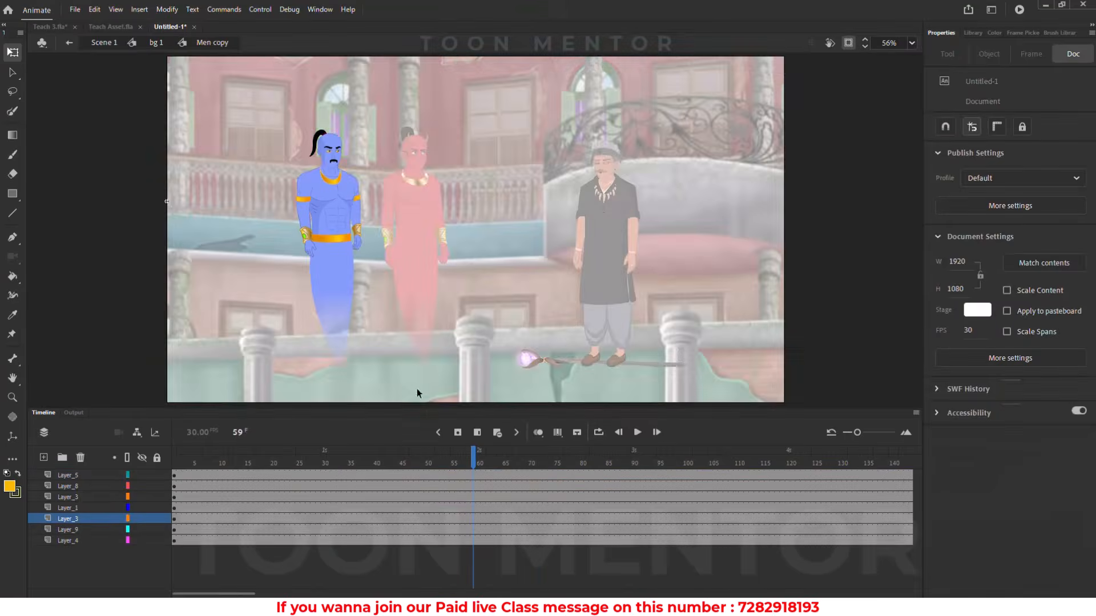
{"action": "double_click", "coordinate": [277, 339]}
{"action": "left_click", "coordinate": [522, 452]}
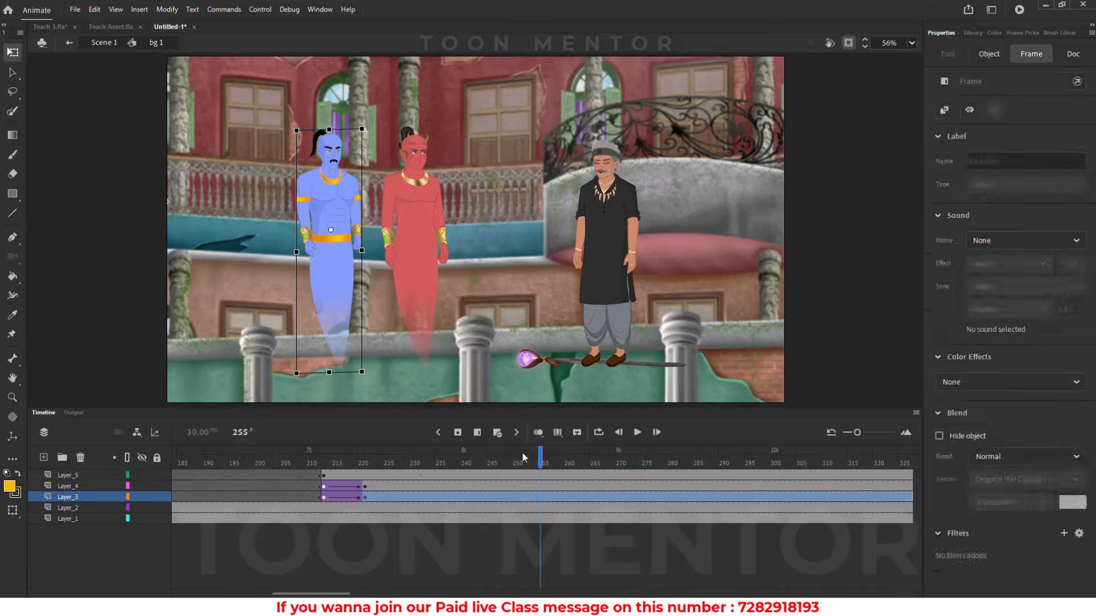
{"action": "left_click_drag", "start_coordinate": [473, 449], "coordinate": [344, 455]}
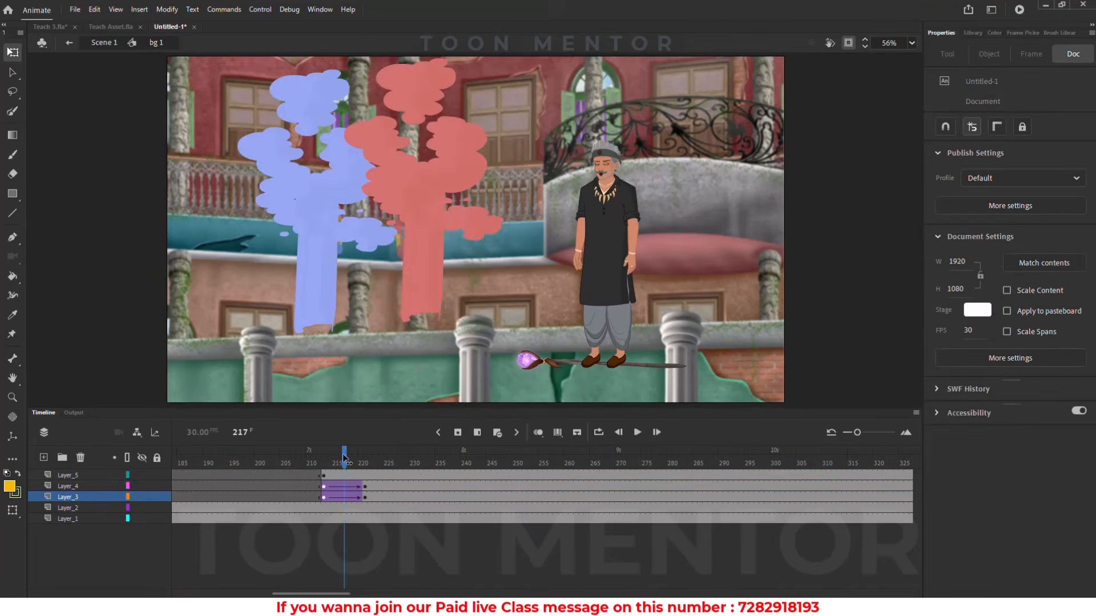
{"action": "double_click", "coordinate": [324, 278]}
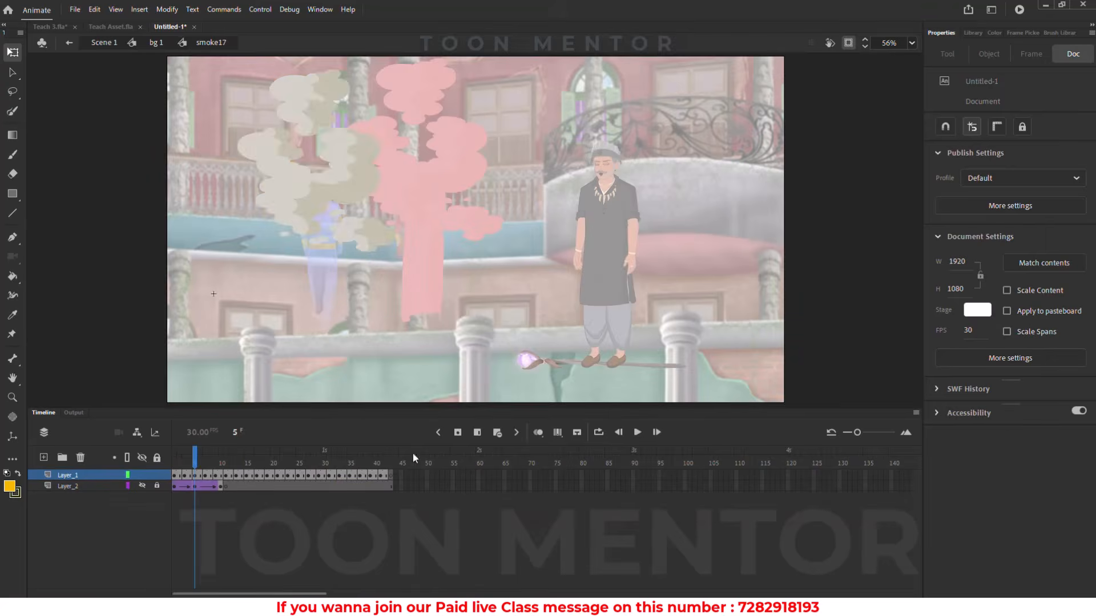
{"action": "left_click", "coordinate": [390, 475]}
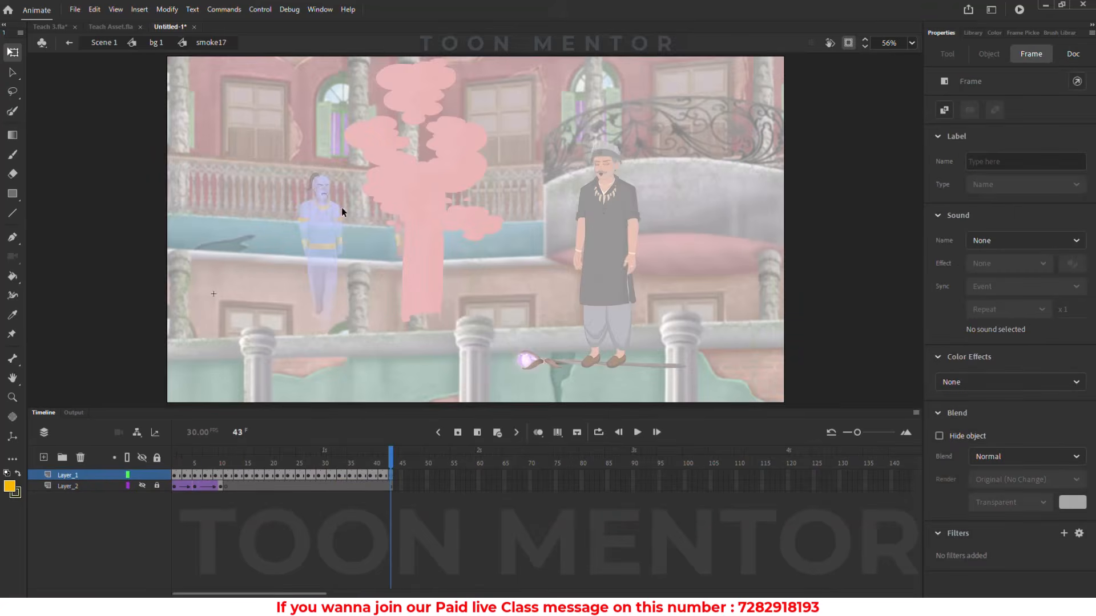
{"action": "left_click", "coordinate": [13, 193]}
{"action": "left_click_drag", "start_coordinate": [291, 150], "coordinate": [438, 276]}
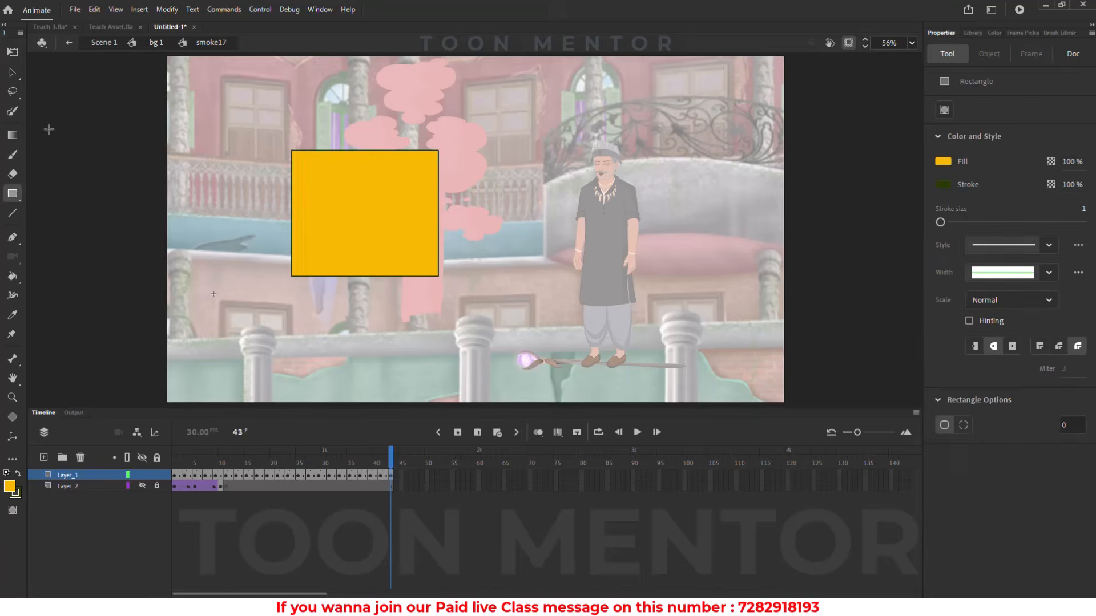
{"action": "left_click", "coordinate": [13, 52]}
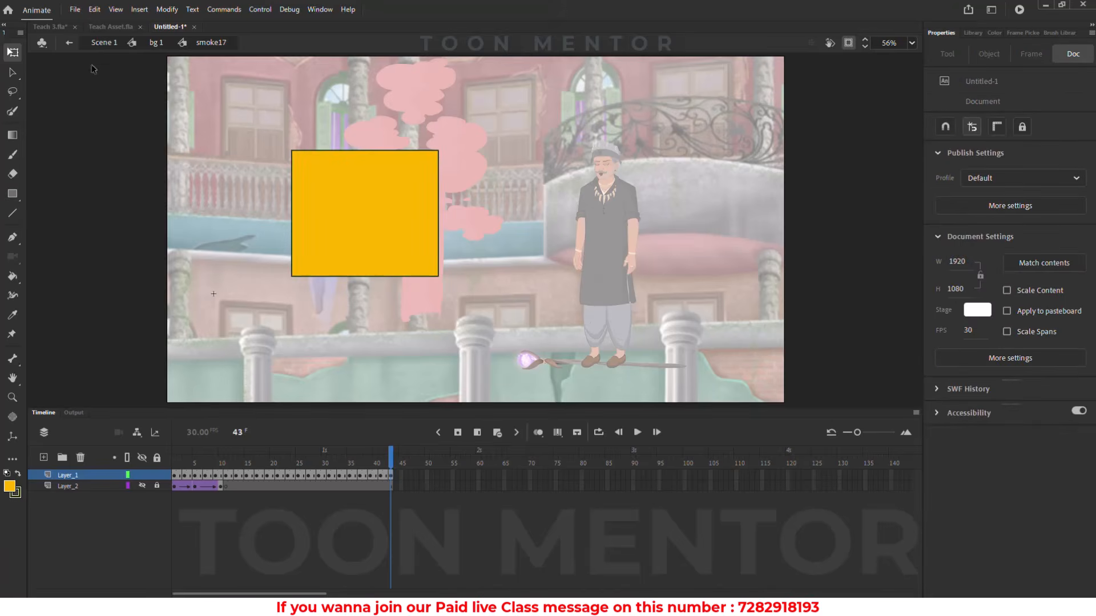
{"action": "left_click", "coordinate": [156, 42]}
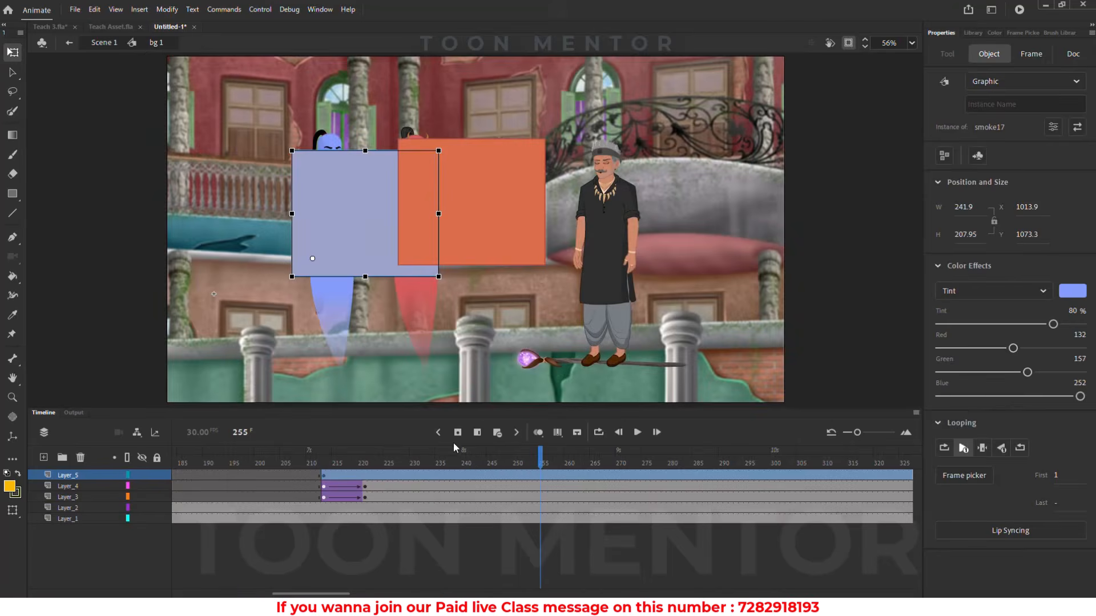
{"action": "left_click_drag", "start_coordinate": [385, 457], "coordinate": [665, 471]}
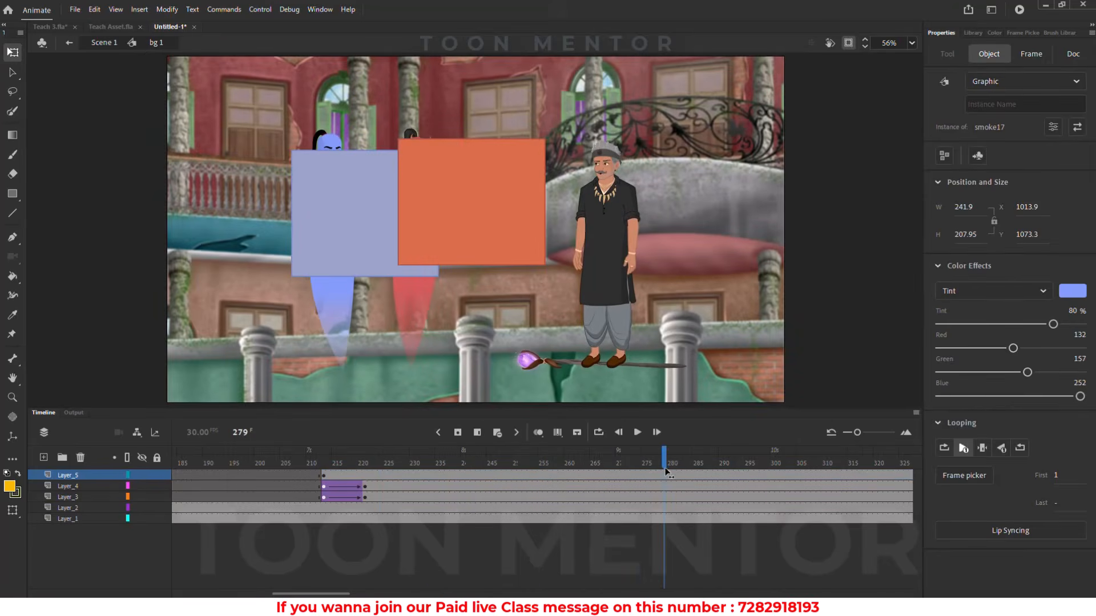
Delete the yellow test rectangle from frame 43 of smoke17 and return to the bg 1 symbol
{"action": "left_click", "coordinate": [383, 211]}
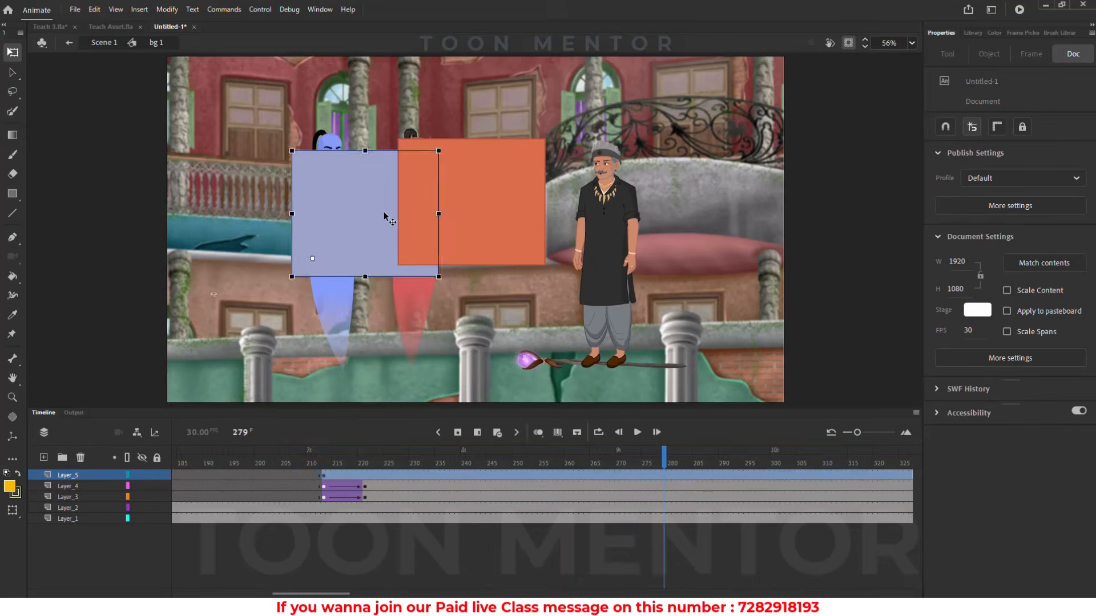
{"action": "double_click", "coordinate": [384, 212]}
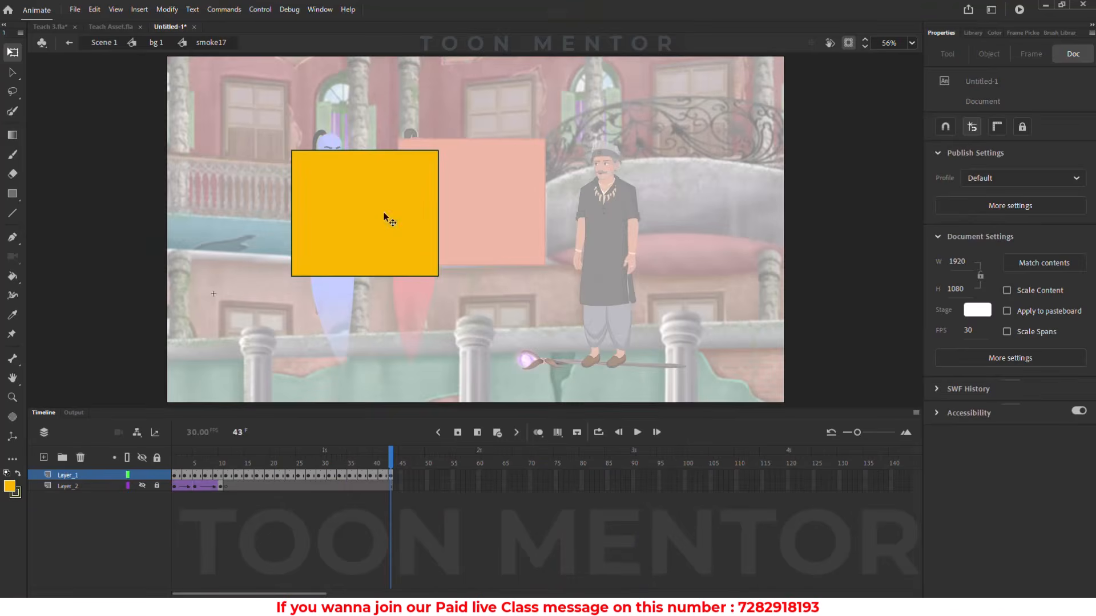
{"action": "left_click", "coordinate": [391, 477]}
{"action": "key", "text": "Delete"}
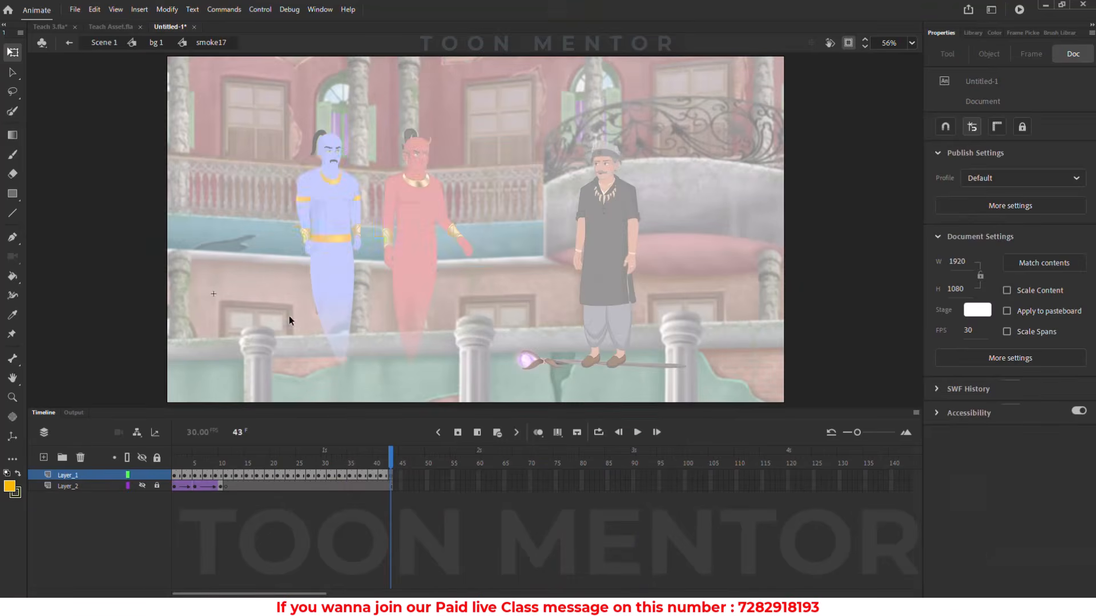
{"action": "double_click", "coordinate": [169, 201]}
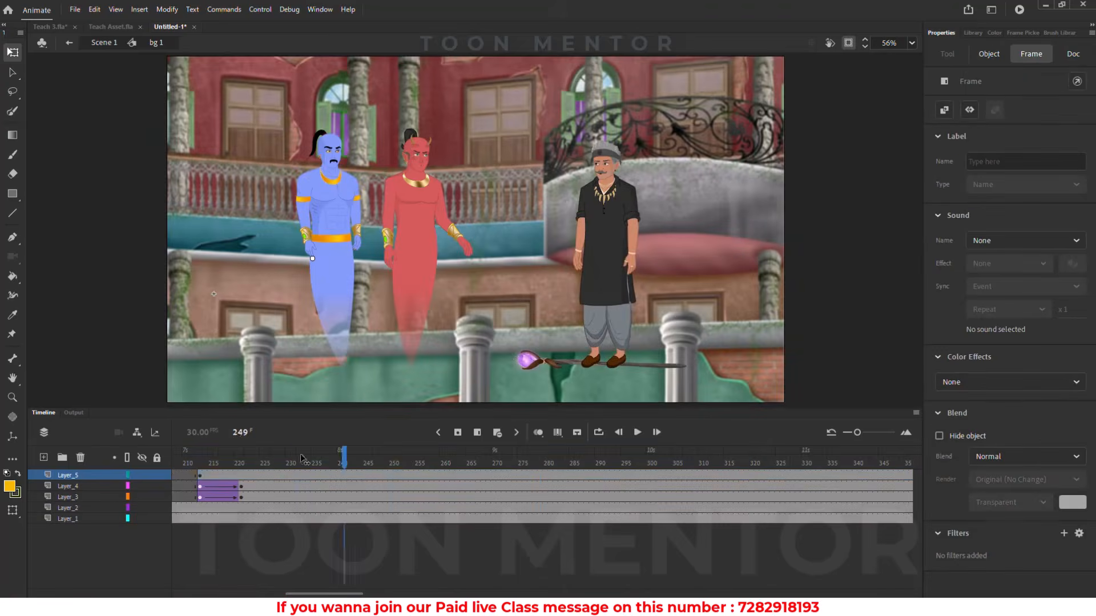
Set the looping first frame of both smoke instances to 1 at the frame 614 keyframe of Layer_5
{"action": "key", "text": "Return"}
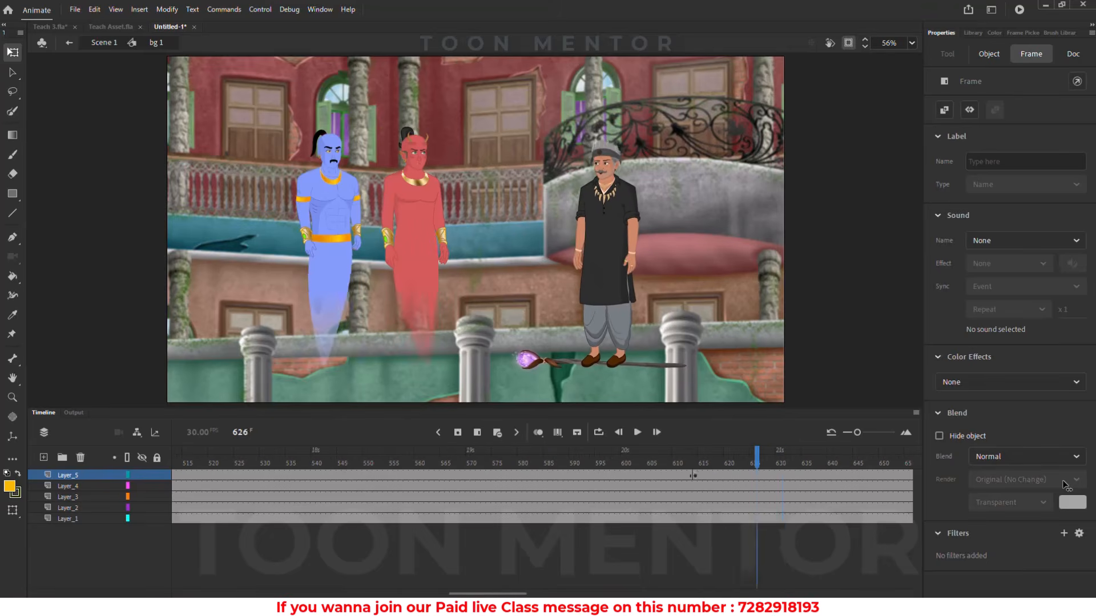
{"action": "key", "text": "Return"}
{"action": "left_click_drag", "start_coordinate": [695, 463], "coordinate": [695, 462]}
{"action": "left_click", "coordinate": [695, 475]}
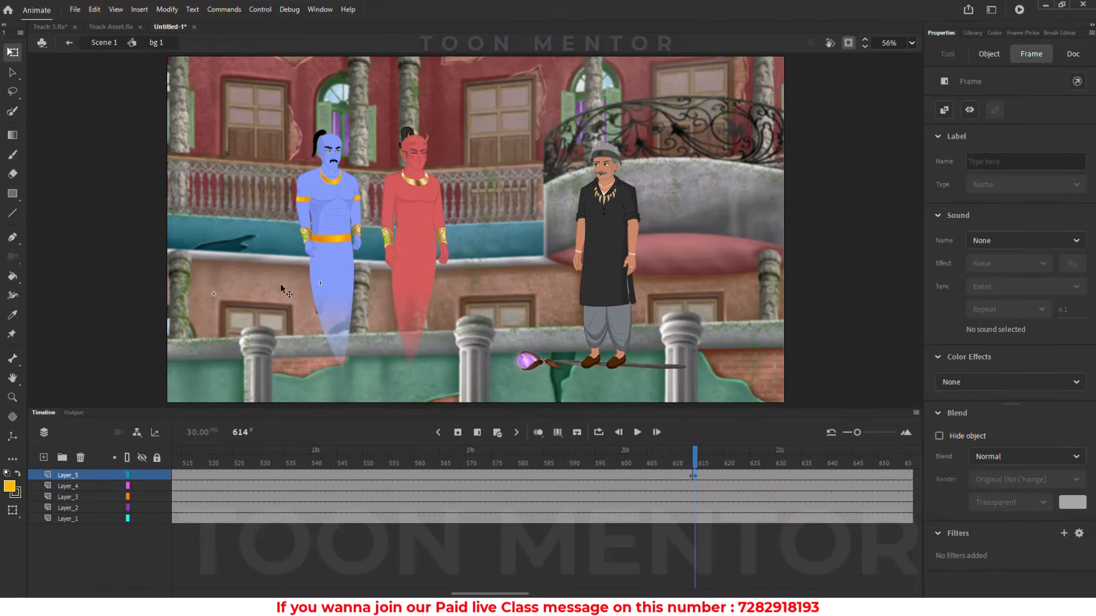
{"action": "left_click", "coordinate": [991, 53]}
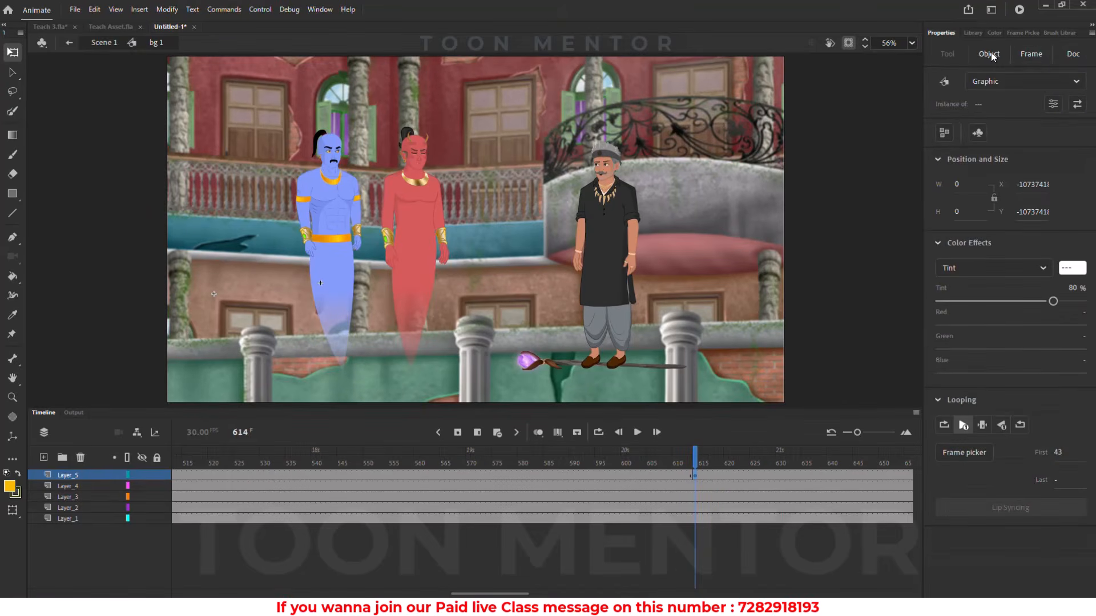
{"action": "left_click", "coordinate": [941, 242]}
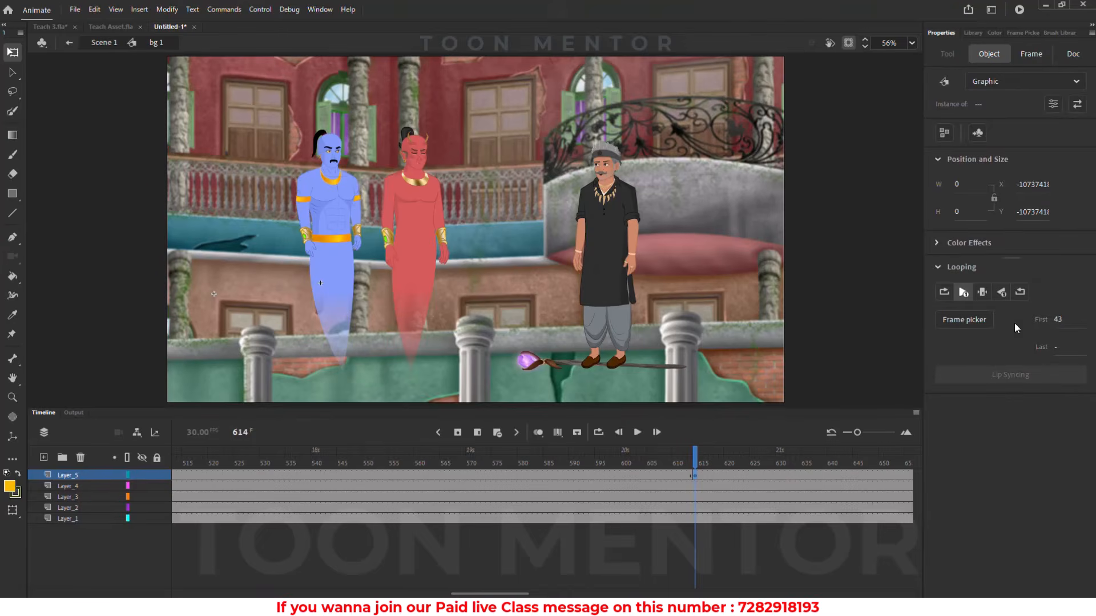
{"action": "left_click", "coordinate": [1058, 320]}
{"action": "type", "text": "1"}
{"action": "key", "text": "Return"}
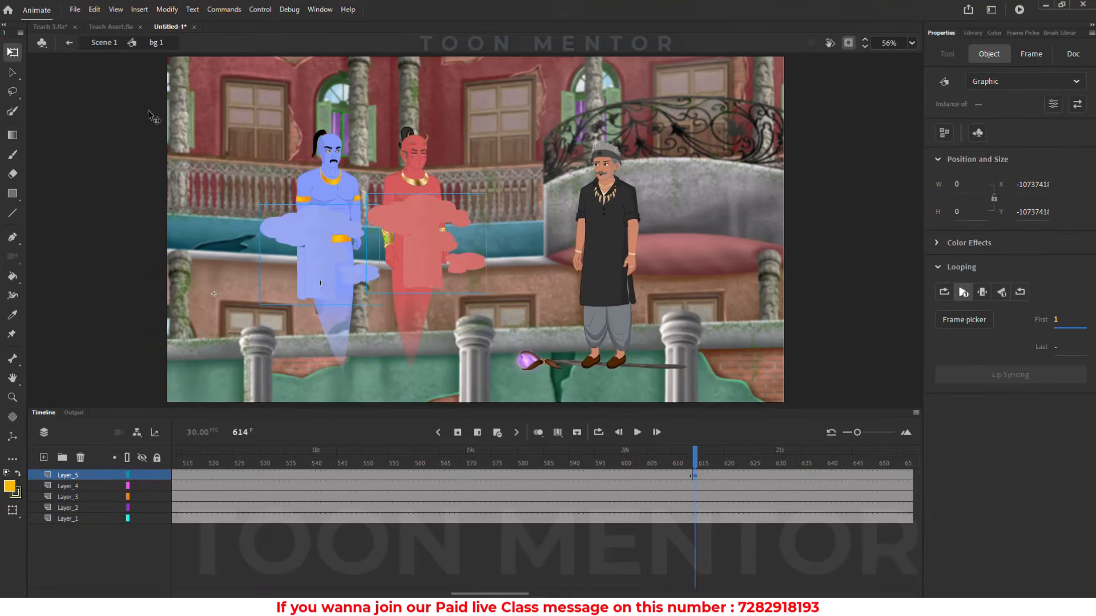
{"action": "left_click", "coordinate": [724, 543]}
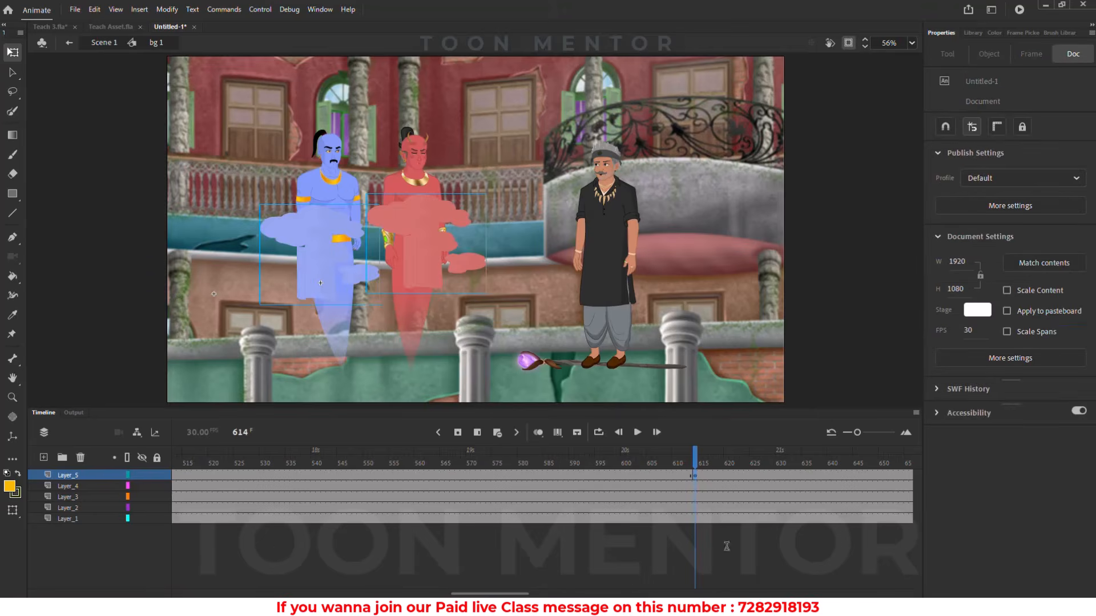
Insert keyframes for both genies on Layer_4 and Layer_3 at frames 614 and 621
{"action": "left_click", "coordinate": [696, 489]}
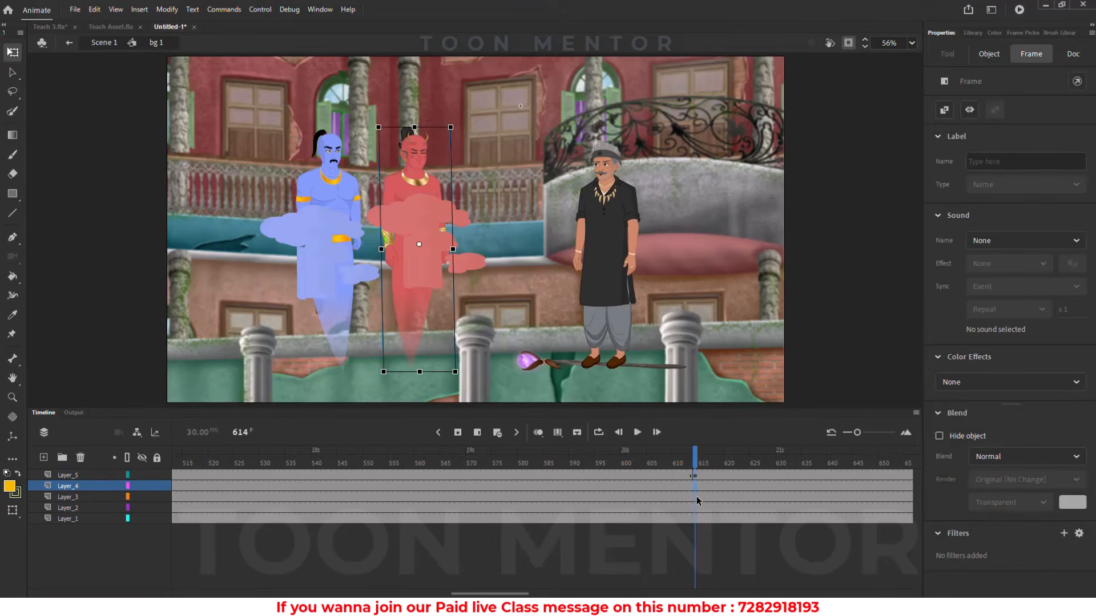
{"action": "left_click", "coordinate": [696, 498], "text": "shift"}
{"action": "left_click", "coordinate": [459, 433]}
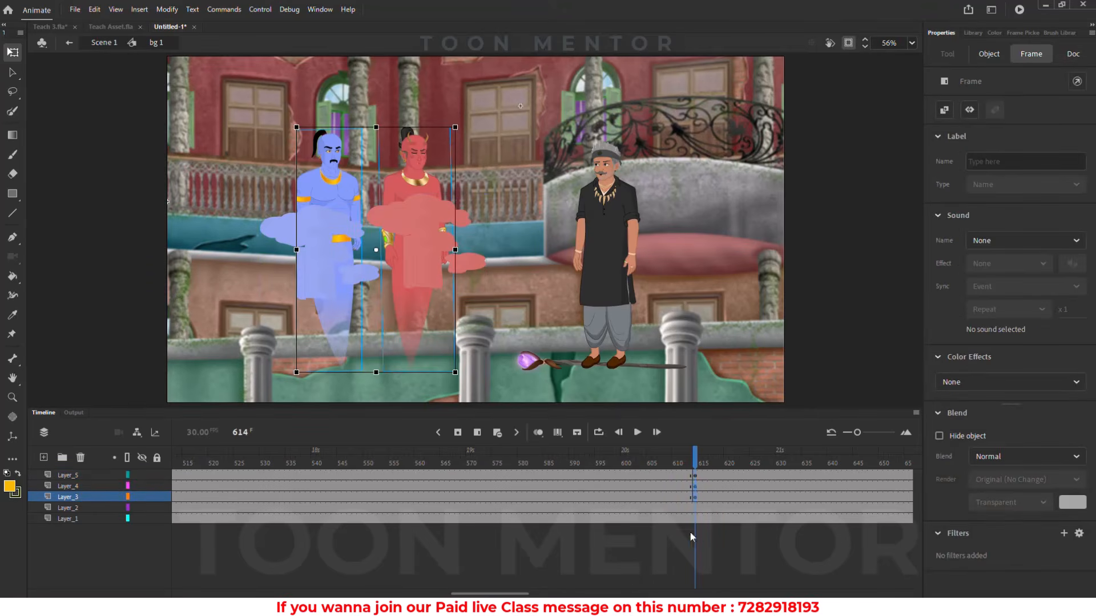
{"action": "left_click", "coordinate": [690, 532]}
{"action": "left_click_drag", "start_coordinate": [695, 462], "coordinate": [732, 463]}
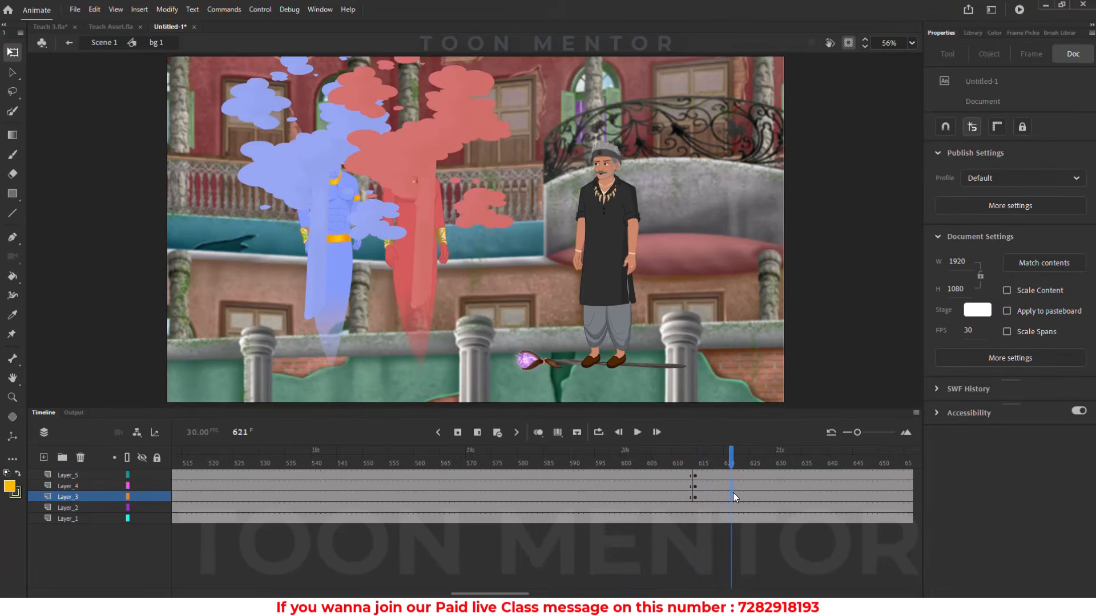
{"action": "left_click", "coordinate": [459, 433]}
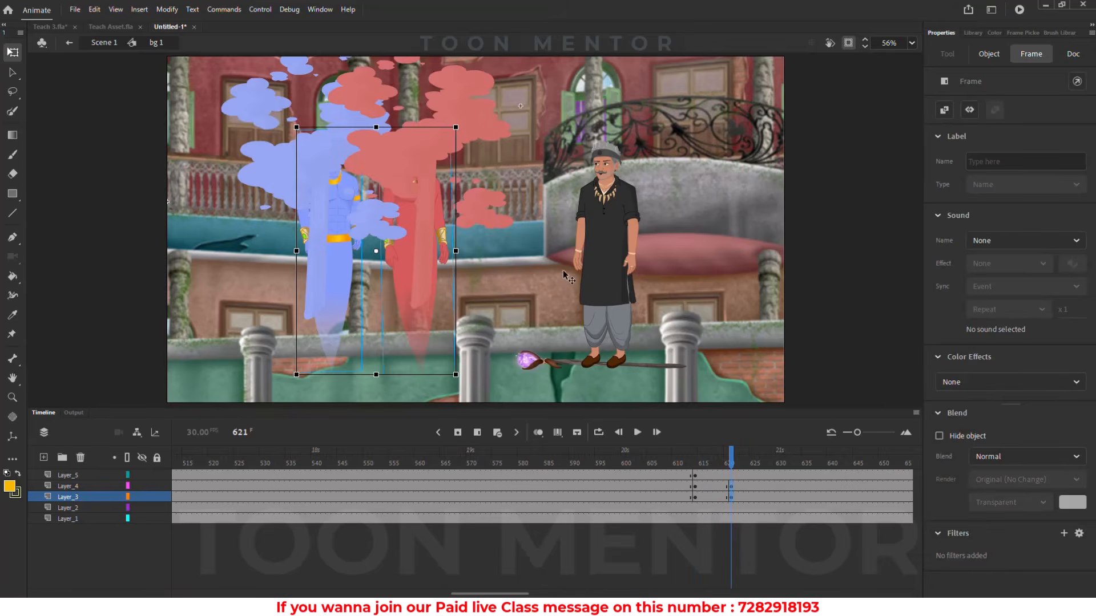
{"action": "left_click", "coordinate": [562, 273]}
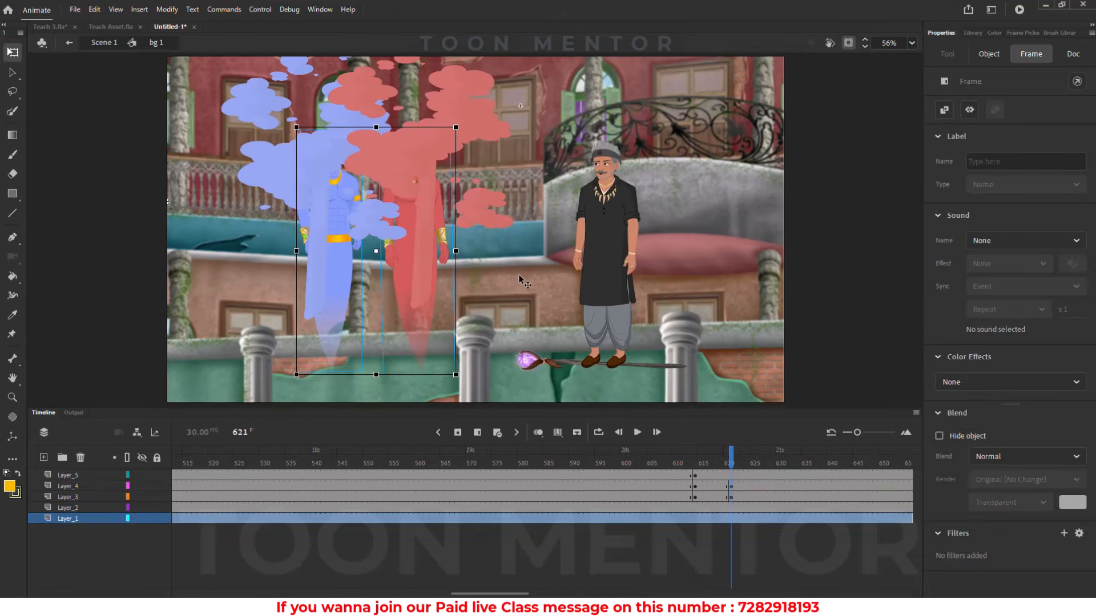
At frame 621, shrink the red genie to about 49 × 155 and the blue genie to about 43 × 156, hiding both behind their smoke columns
{"action": "left_click", "coordinate": [414, 334]}
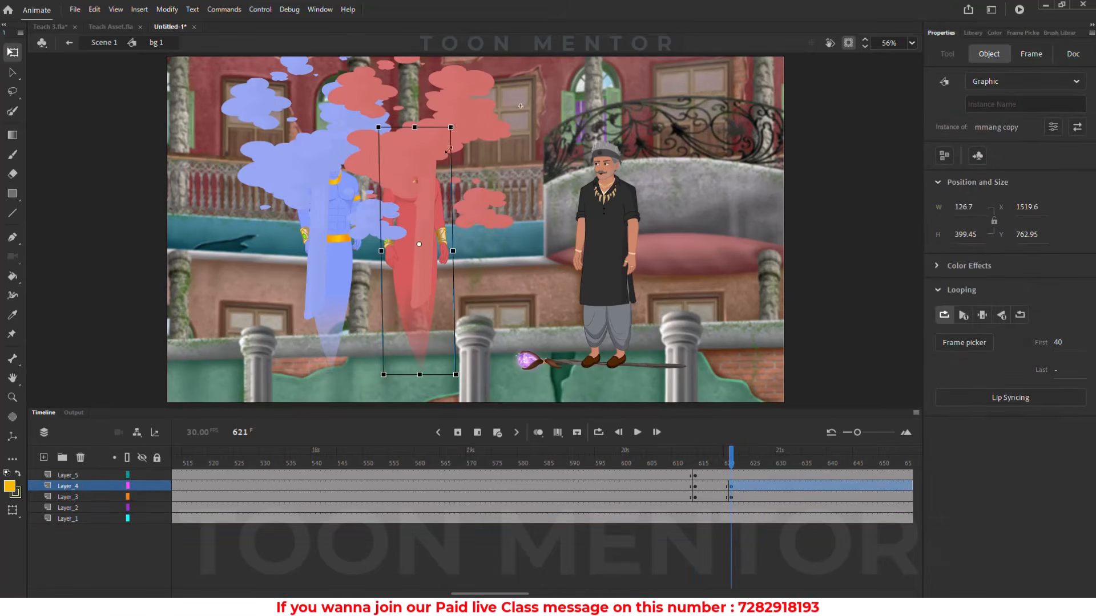
{"action": "left_click_drag", "start_coordinate": [453, 125], "coordinate": [437, 203]}
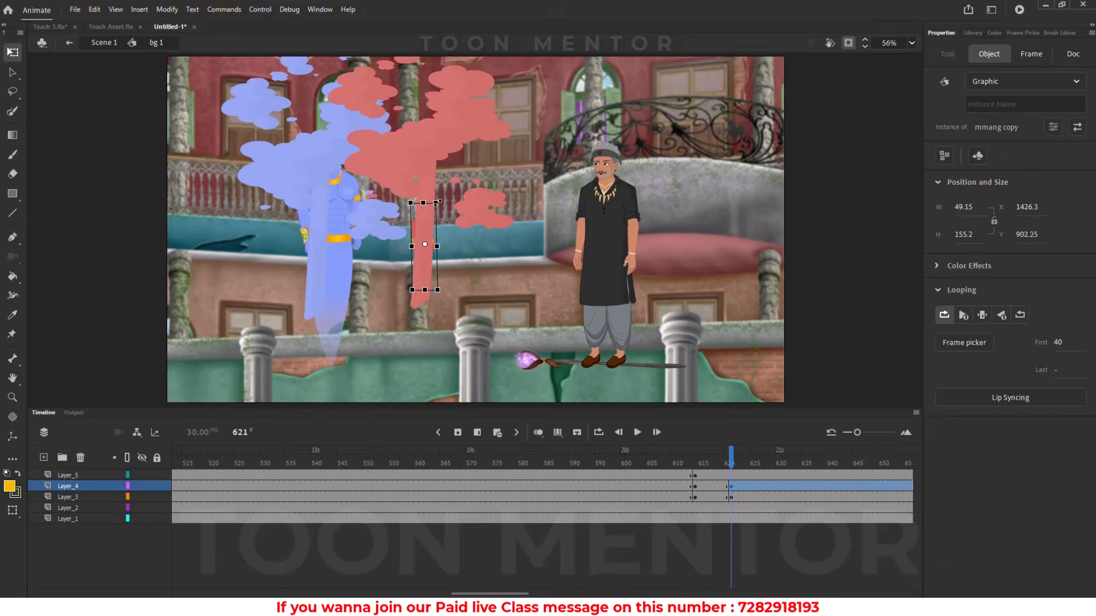
{"action": "left_click", "coordinate": [347, 258]}
{"action": "left_click_drag", "start_coordinate": [349, 164], "coordinate": [342, 190]}
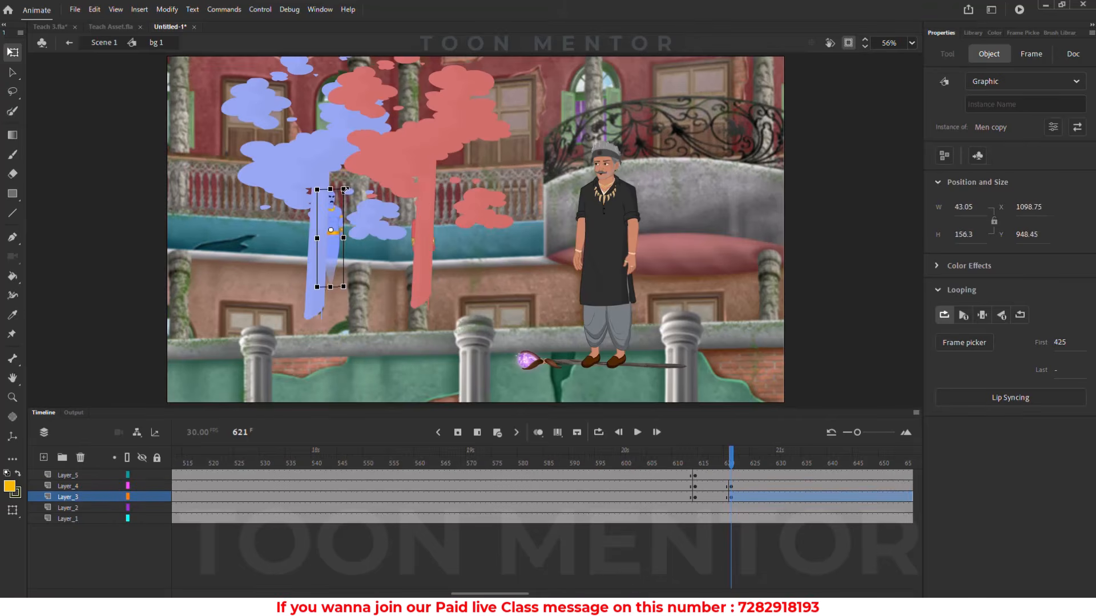
{"action": "left_click_drag", "start_coordinate": [333, 249], "coordinate": [322, 261]}
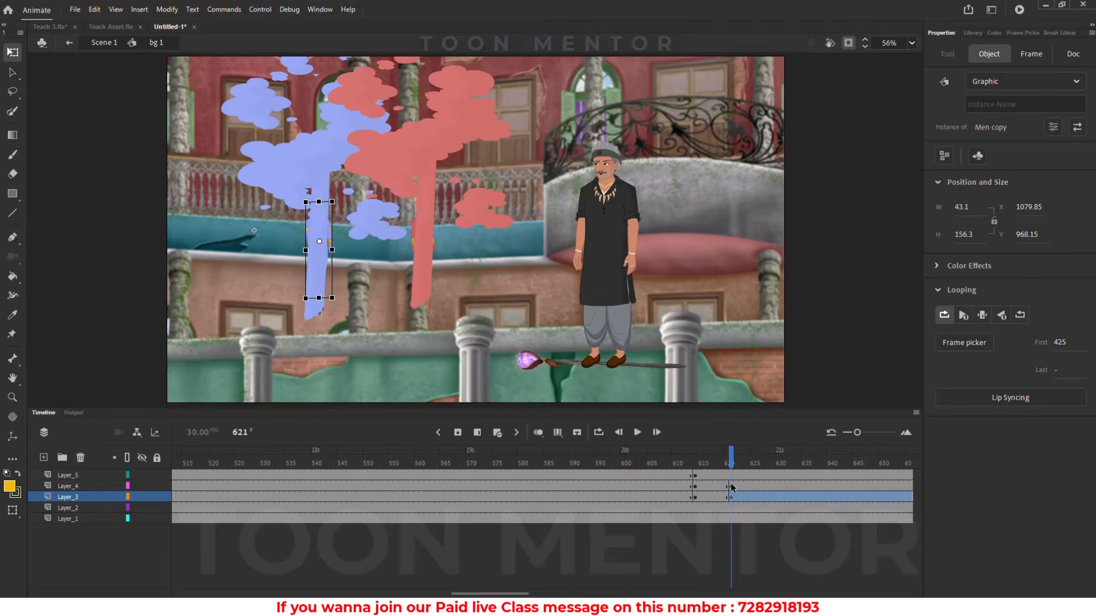
Apply an Alpha color effect of 0% to the blue genie's frame 621 keyframe on Layer_3
{"action": "left_click", "coordinate": [940, 264]}
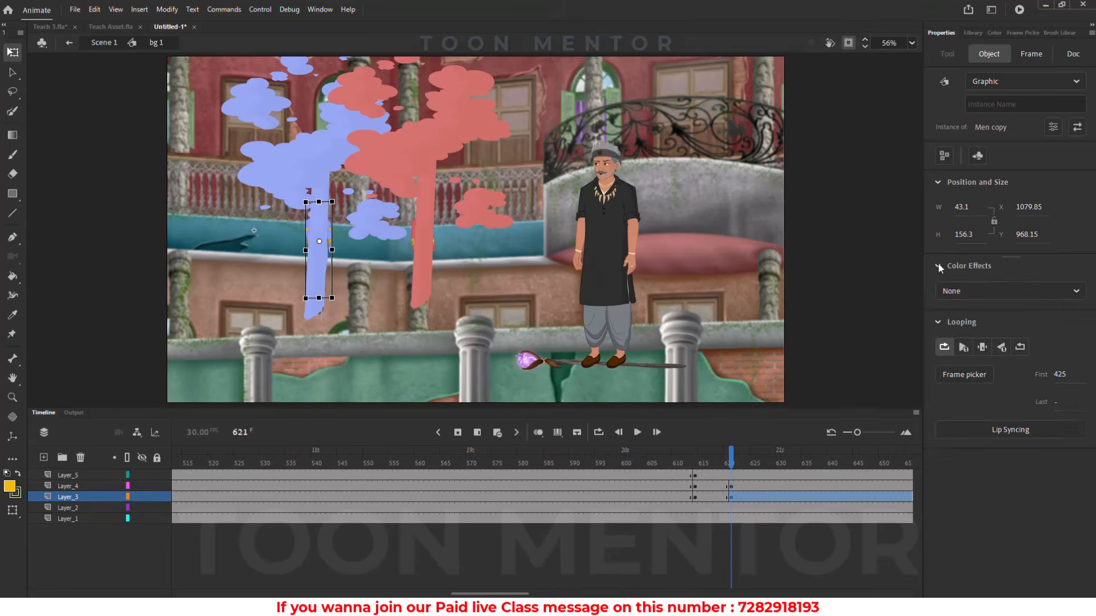
{"action": "left_click", "coordinate": [1022, 54]}
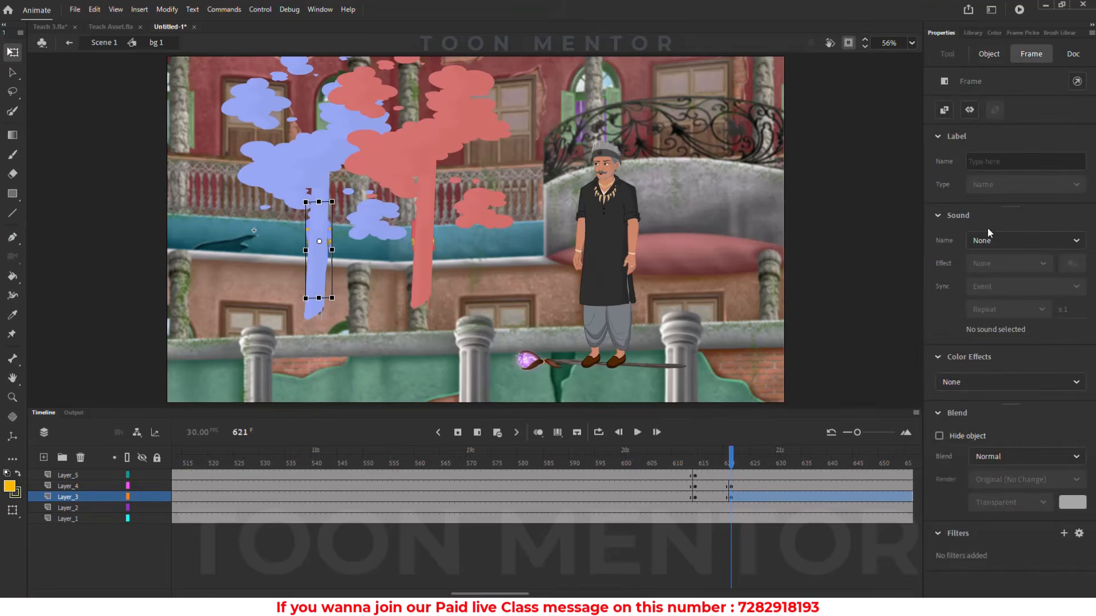
{"action": "left_click", "coordinate": [972, 378]}
{"action": "left_click", "coordinate": [967, 478]}
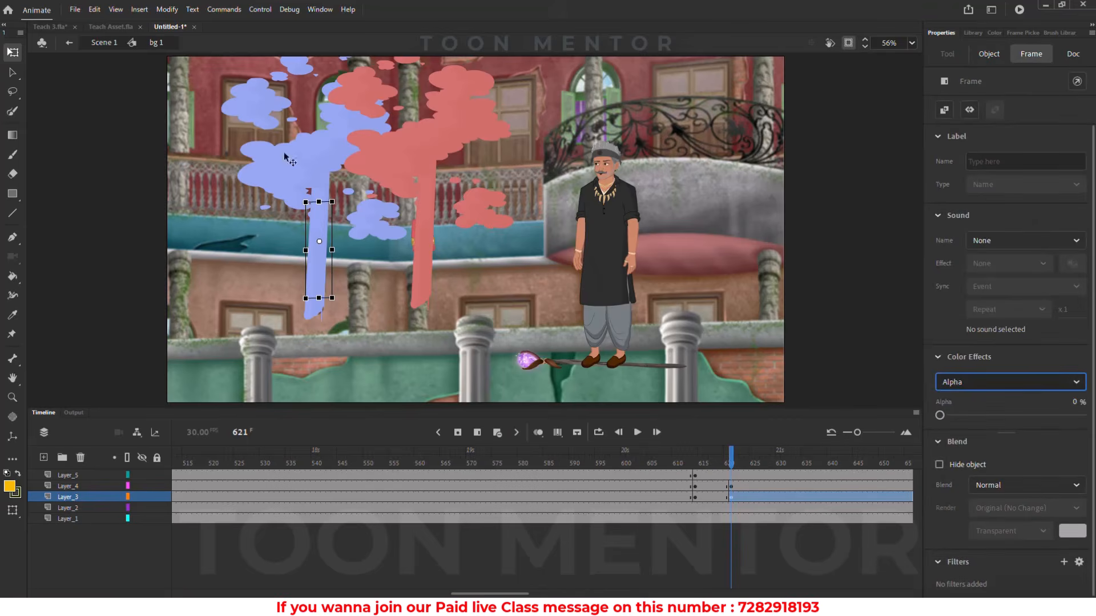
Apply an Alpha color effect of 0% to the red genie's frame 621 keyframe on Layer_4
{"action": "left_click", "coordinate": [412, 232]}
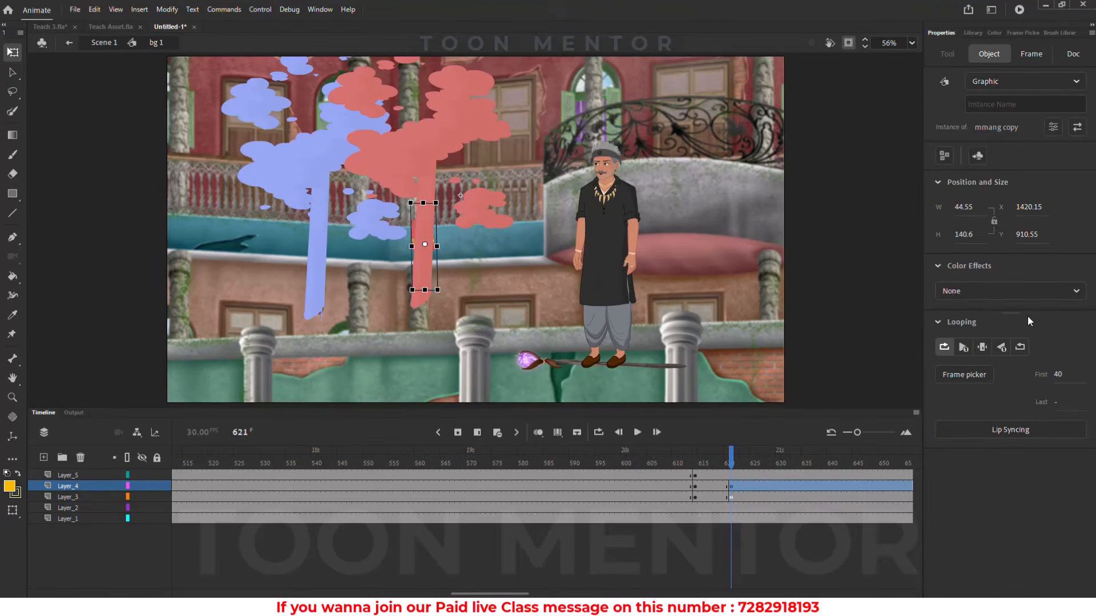
{"action": "left_click", "coordinate": [1032, 54]}
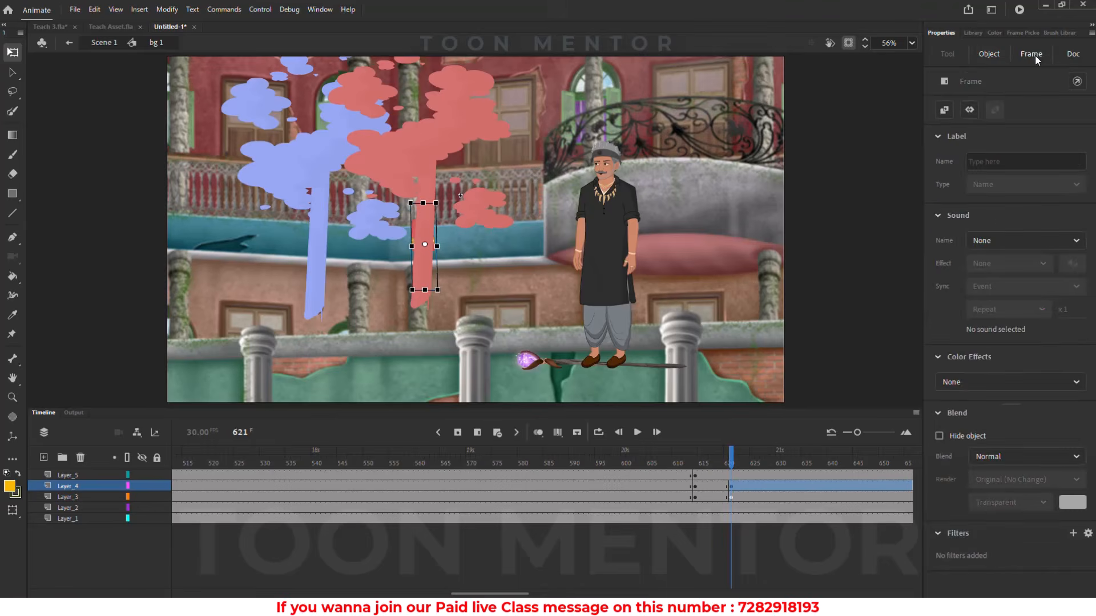
{"action": "left_click", "coordinate": [731, 489]}
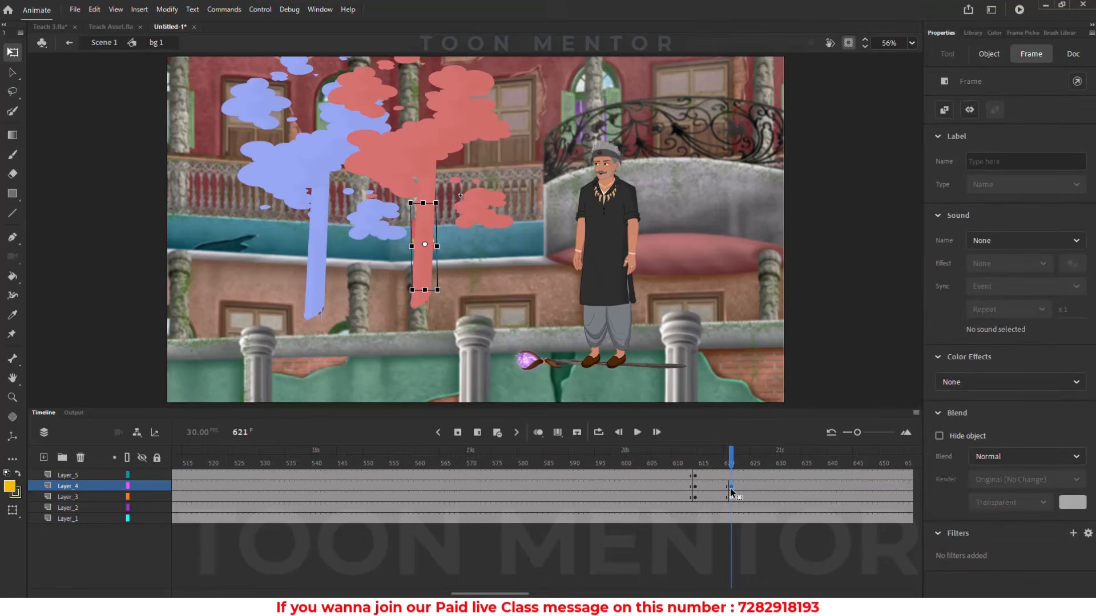
{"action": "left_click", "coordinate": [980, 378]}
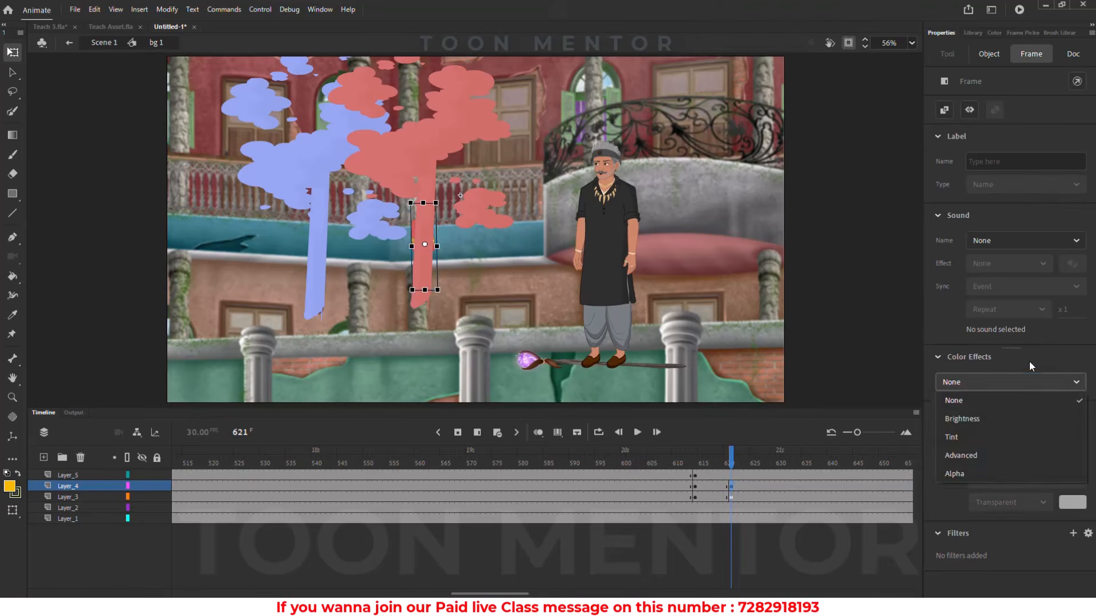
{"action": "left_click", "coordinate": [962, 382]}
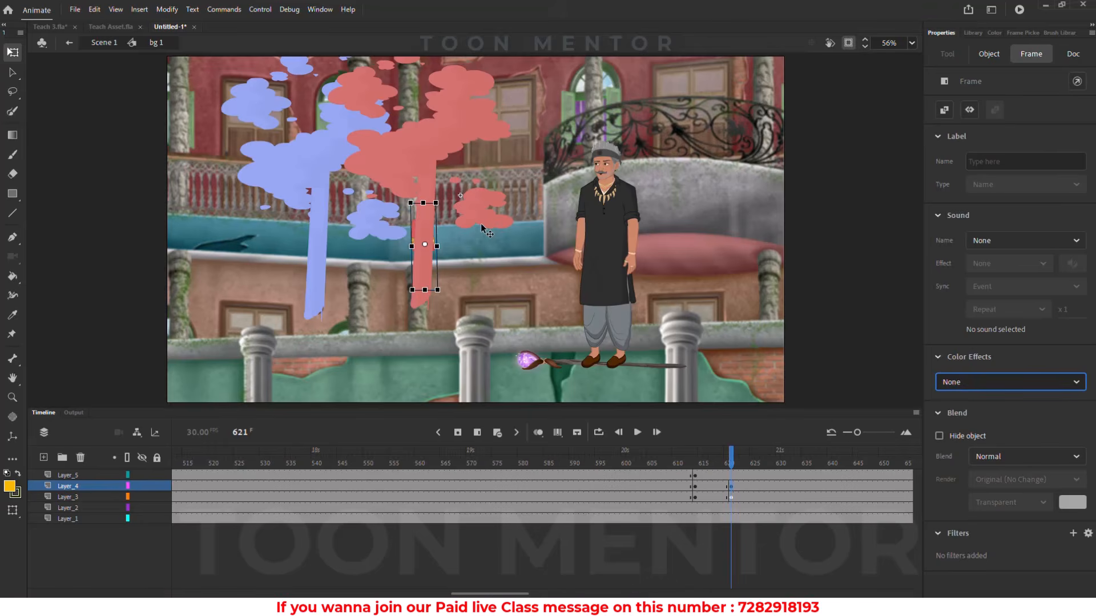
{"action": "left_click", "coordinate": [1042, 375]}
{"action": "left_click", "coordinate": [1005, 477]}
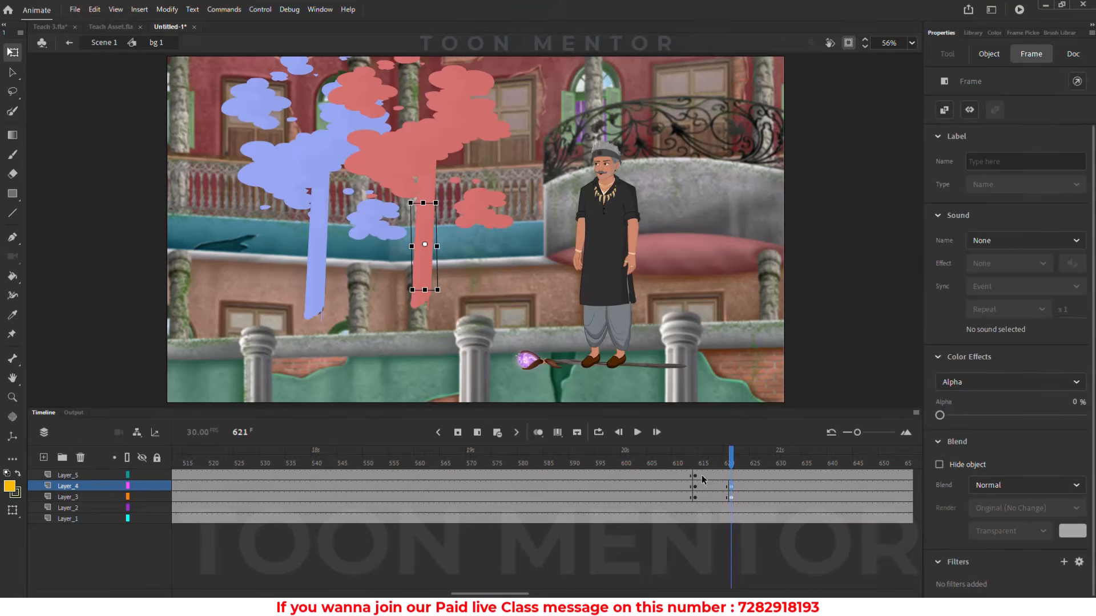
Create classic tweens between frames 614 and 621 on Layer_4 and Layer_3, and insert keyframes on both layers at frame 624
{"action": "left_click_drag", "start_coordinate": [706, 497], "coordinate": [745, 497]}
{"action": "key", "text": "F2"}
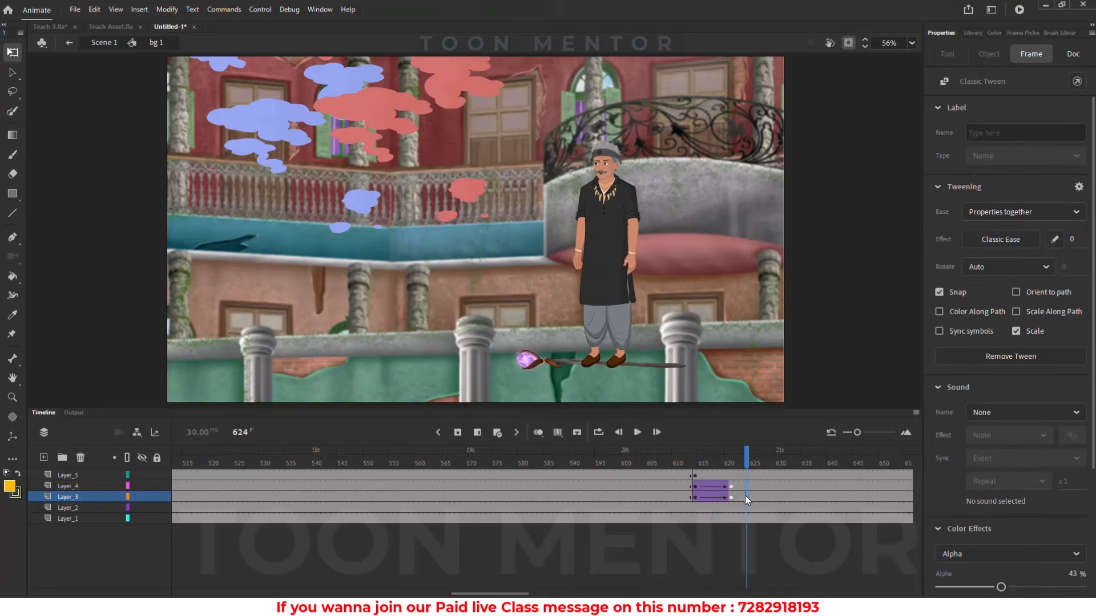
{"action": "left_click", "coordinate": [746, 499]}
{"action": "left_click", "coordinate": [461, 433]}
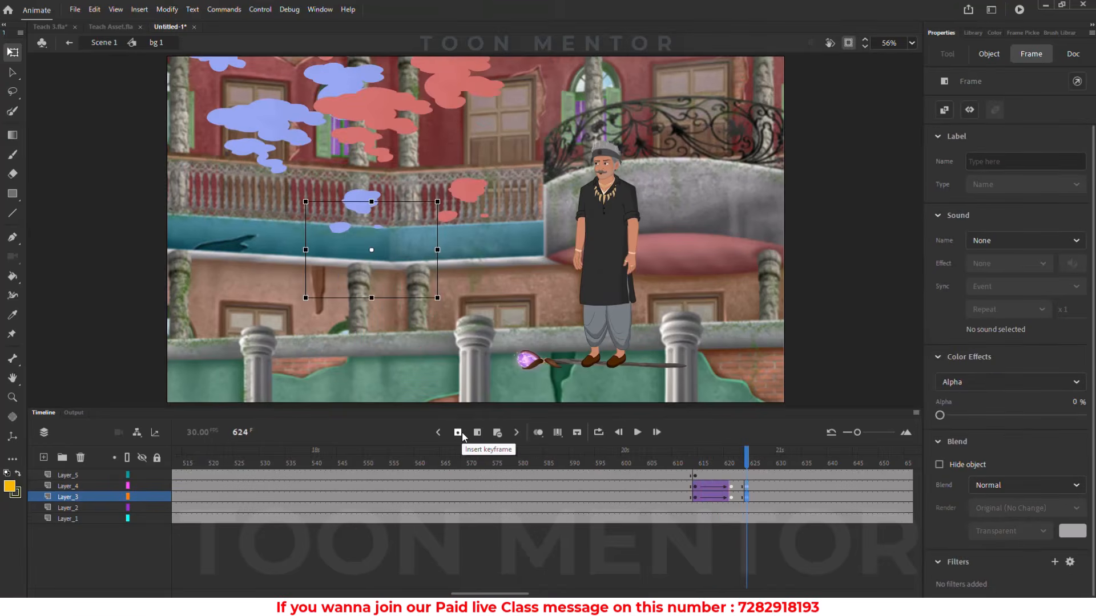
Return to Scene 1, play the scene from about frame 583 to review the genies vanishing, and scrub back to frame 622
{"action": "left_click", "coordinate": [100, 42]}
{"action": "left_click", "coordinate": [327, 448]}
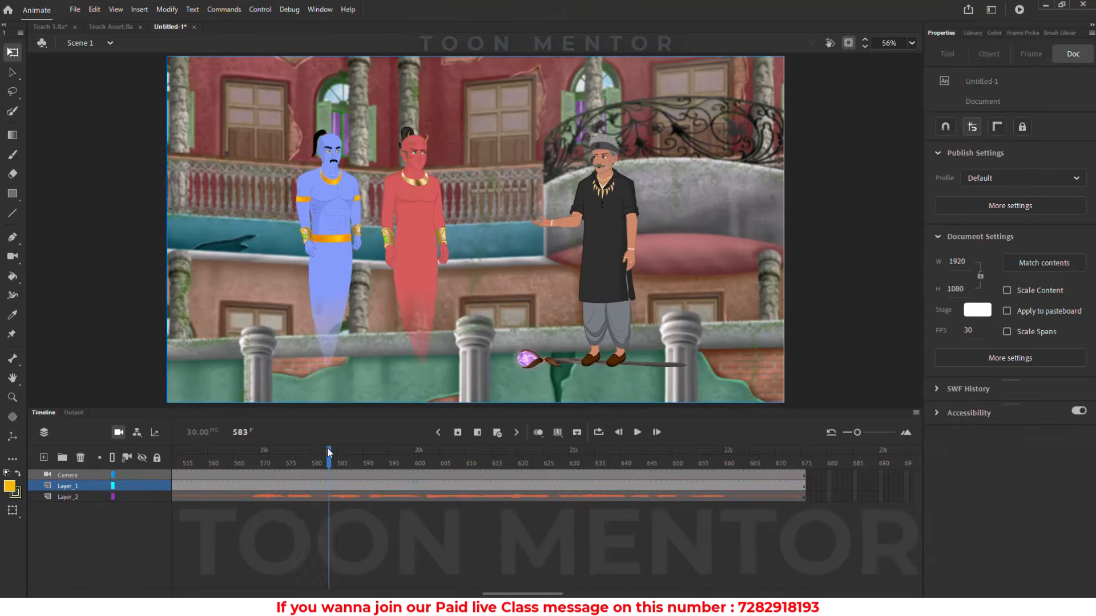
{"action": "key", "text": "Return"}
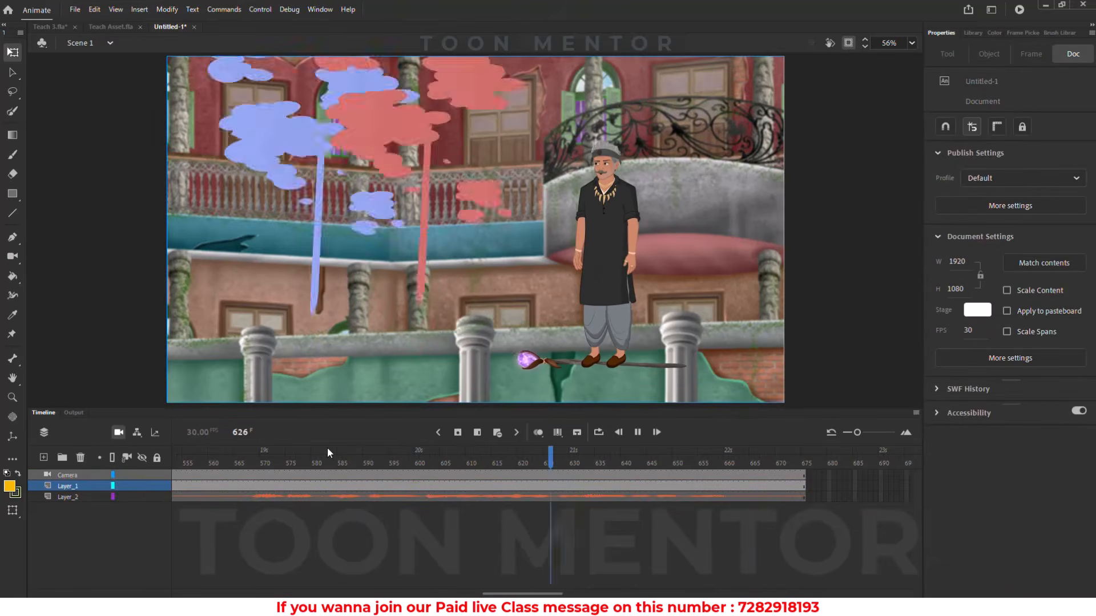
{"action": "key", "text": "Return"}
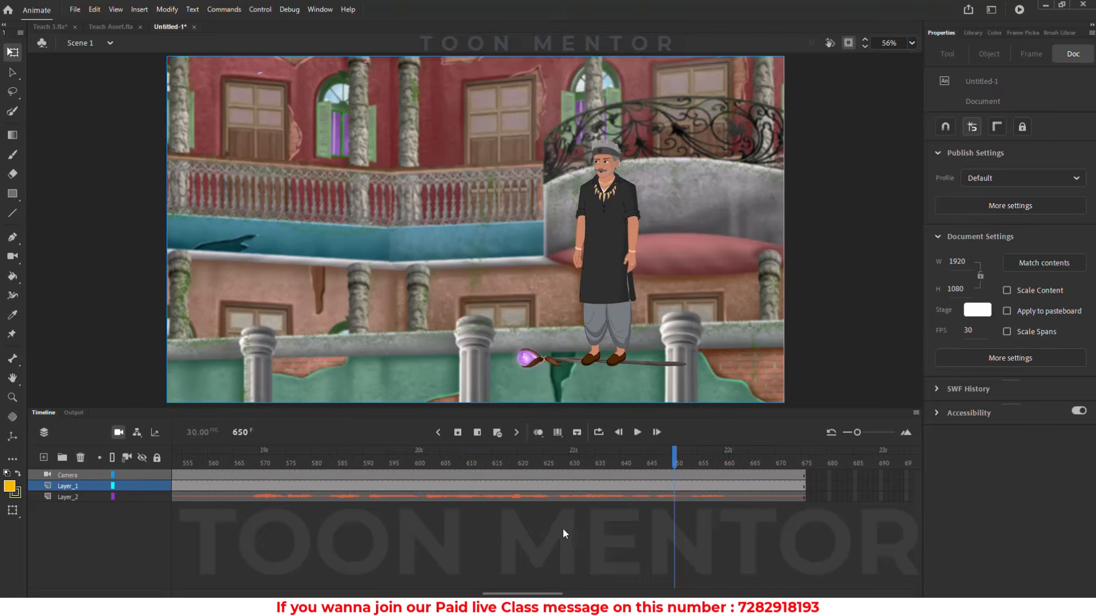
{"action": "left_click", "coordinate": [437, 430]}
{"action": "key", "text": "Return"}
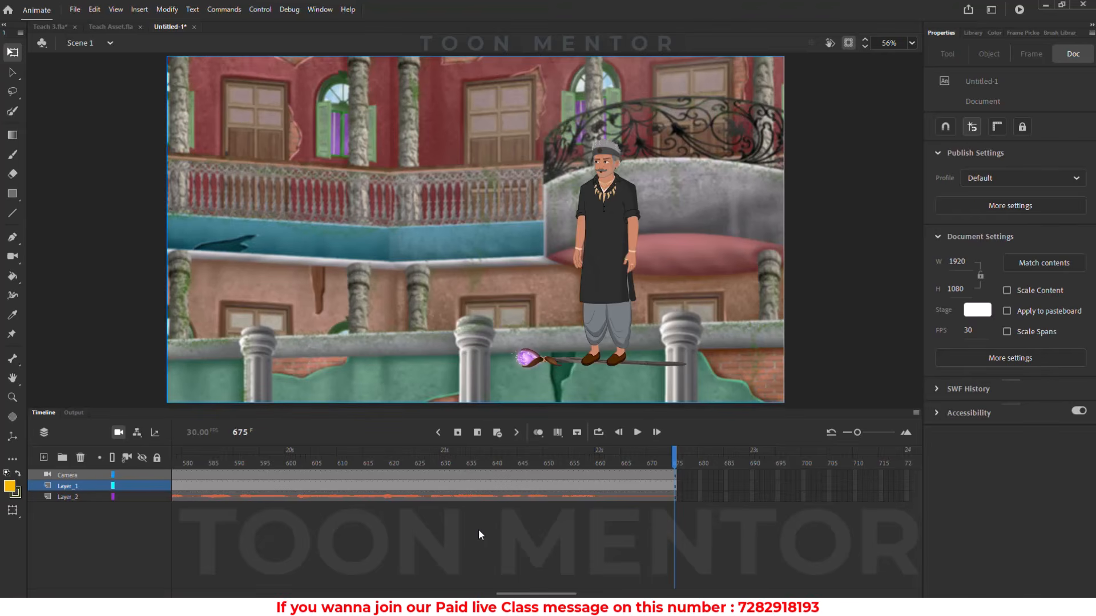
{"action": "left_click_drag", "start_coordinate": [484, 459], "coordinate": [401, 457]}
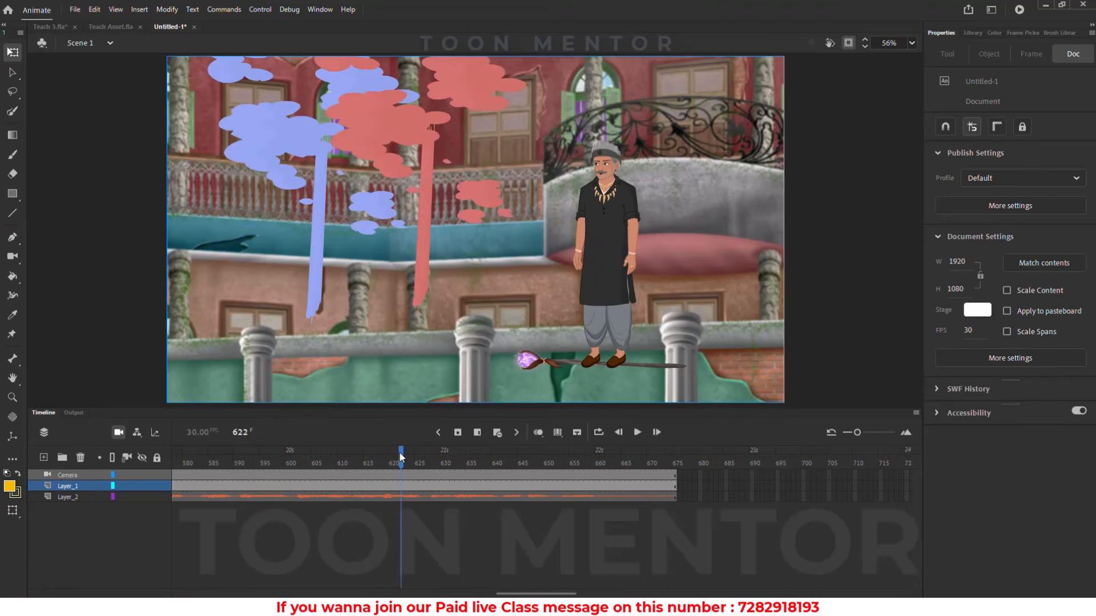